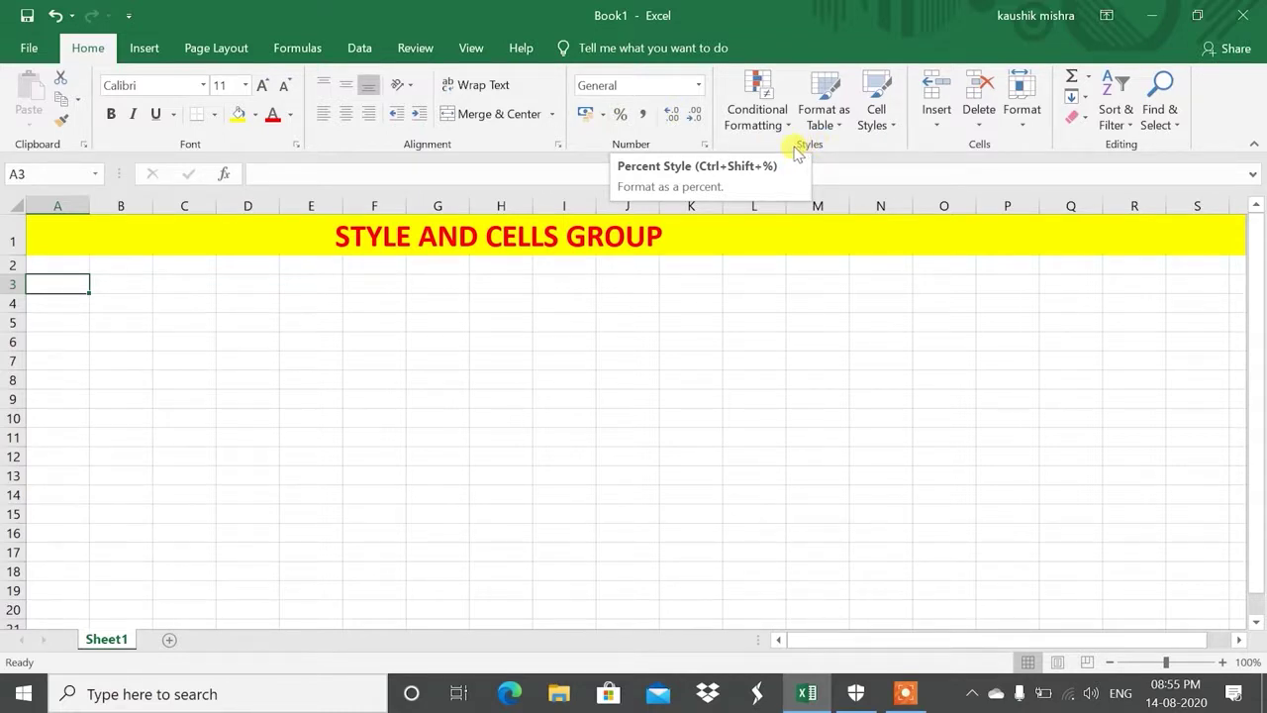
drag(443, 324, 410, 300)
click(95, 281)
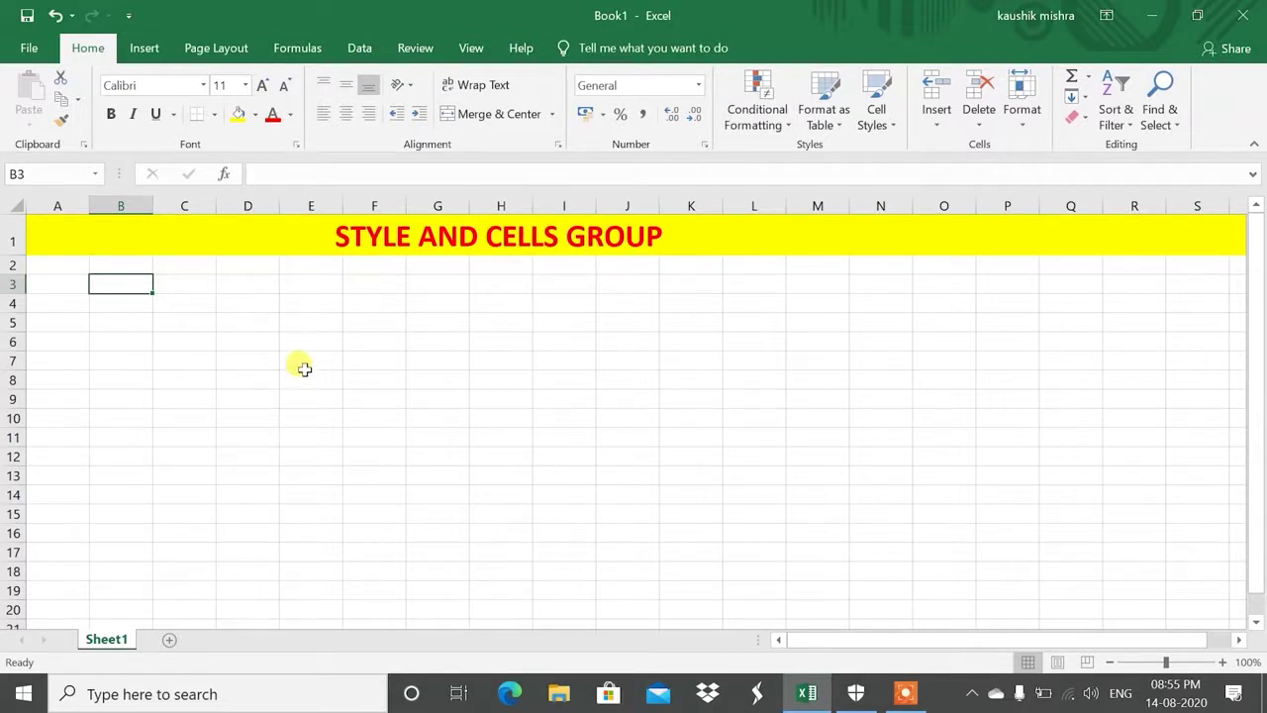
click(228, 323)
click(56, 281)
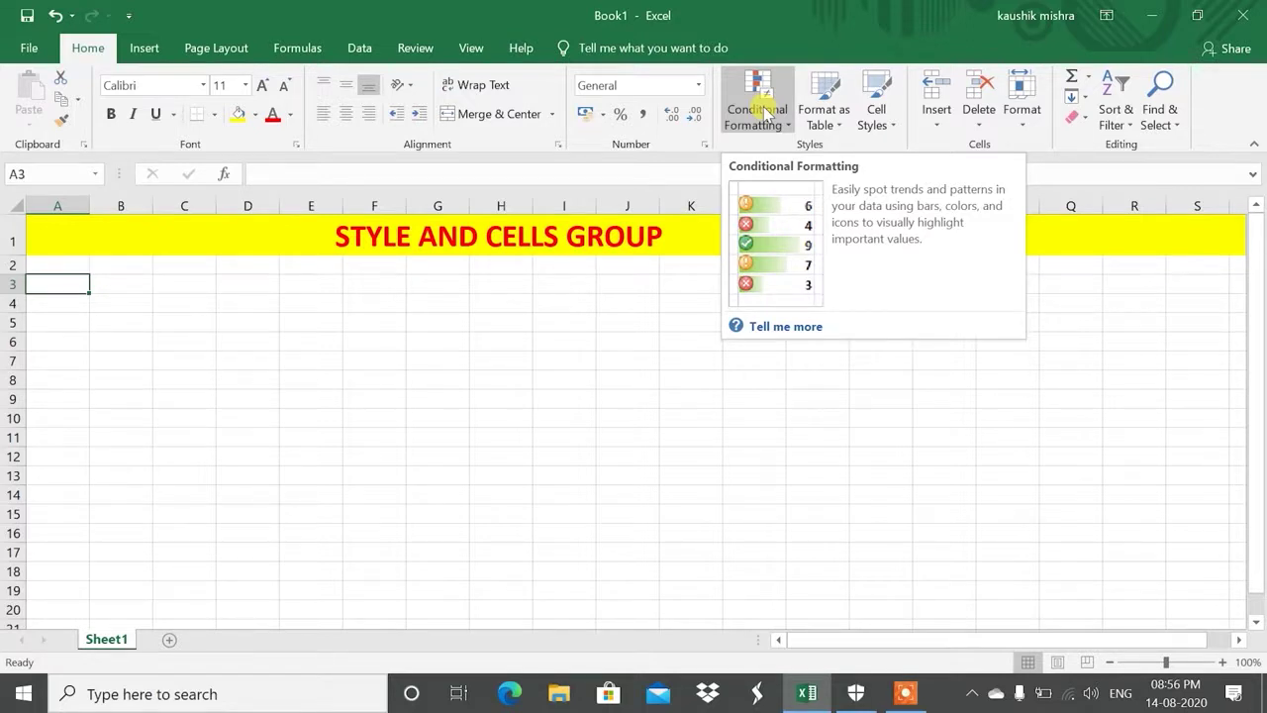
click(765, 113)
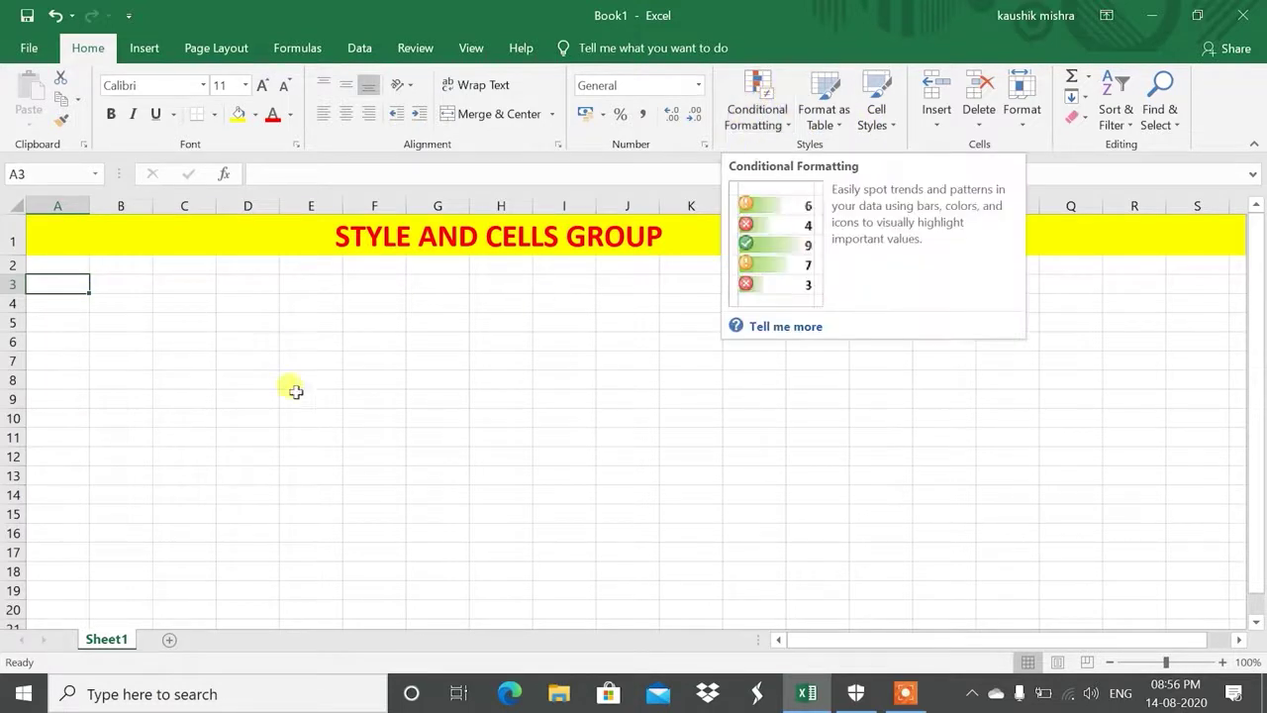
Enter the header NAME in cell A3 and three people's first names in cells A4 to A6
text(NAME)
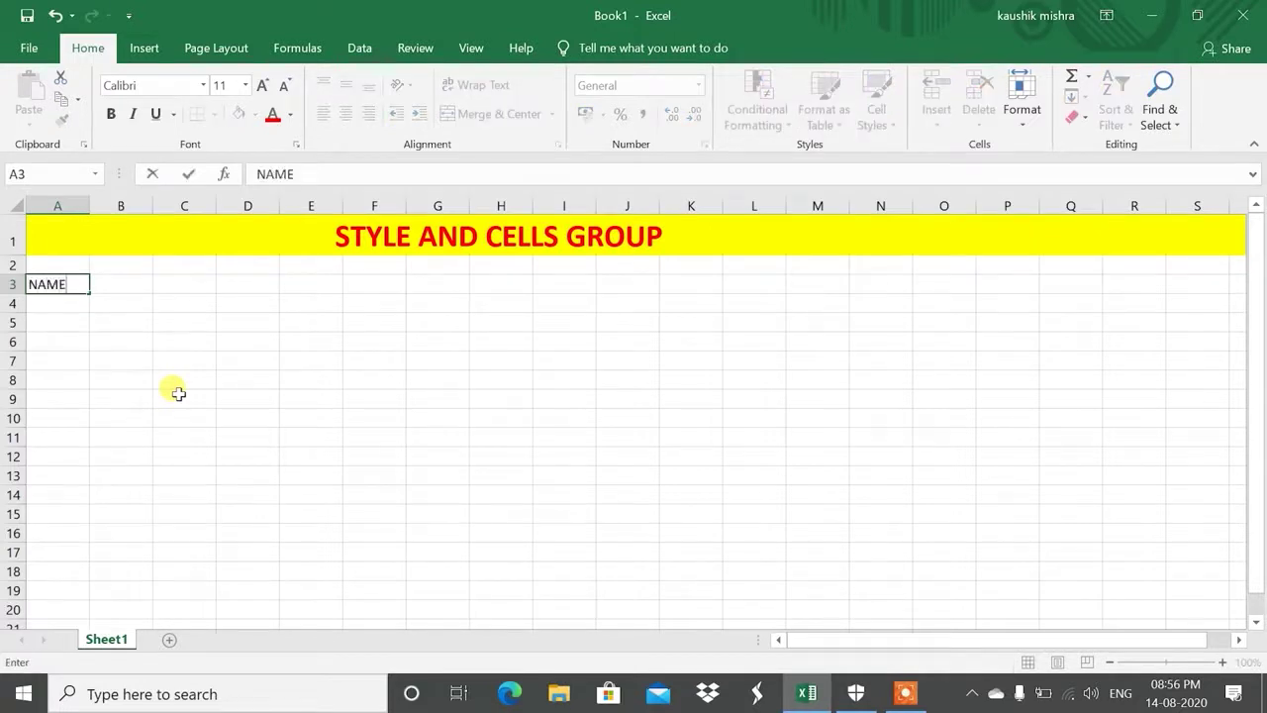
key(Return)
text(AMAN)
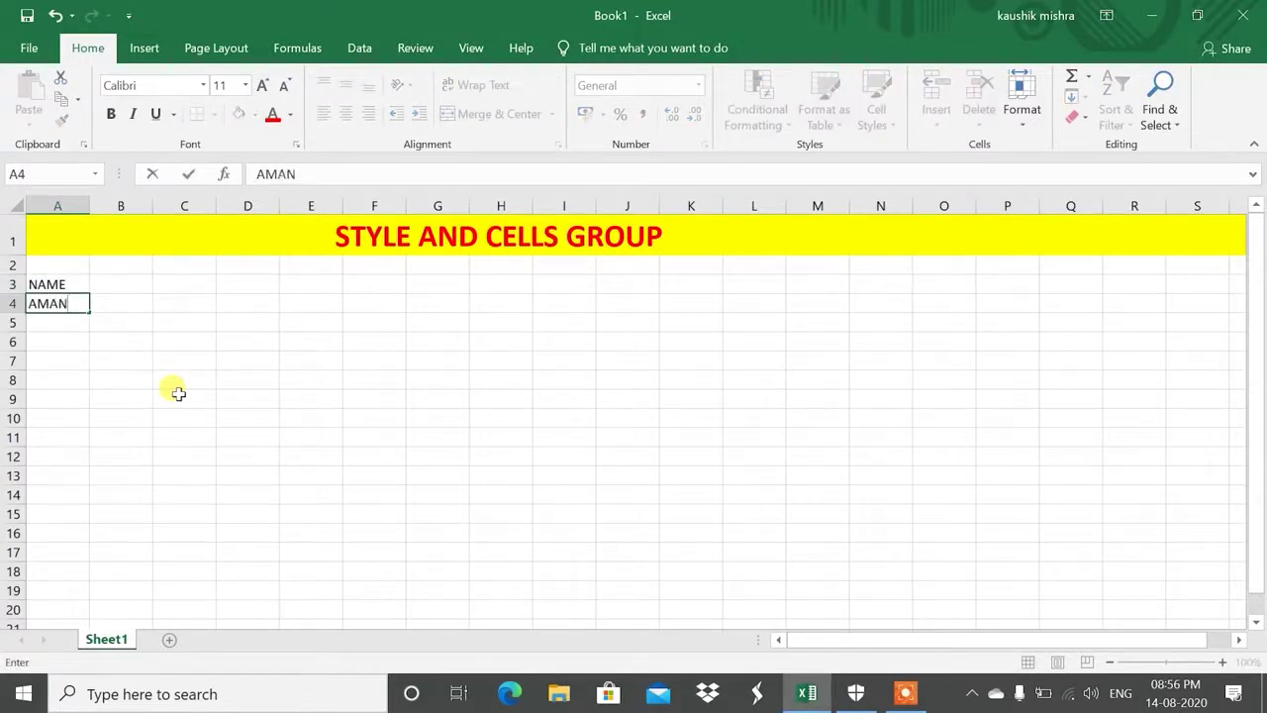
key(Return)
text(RAJ)
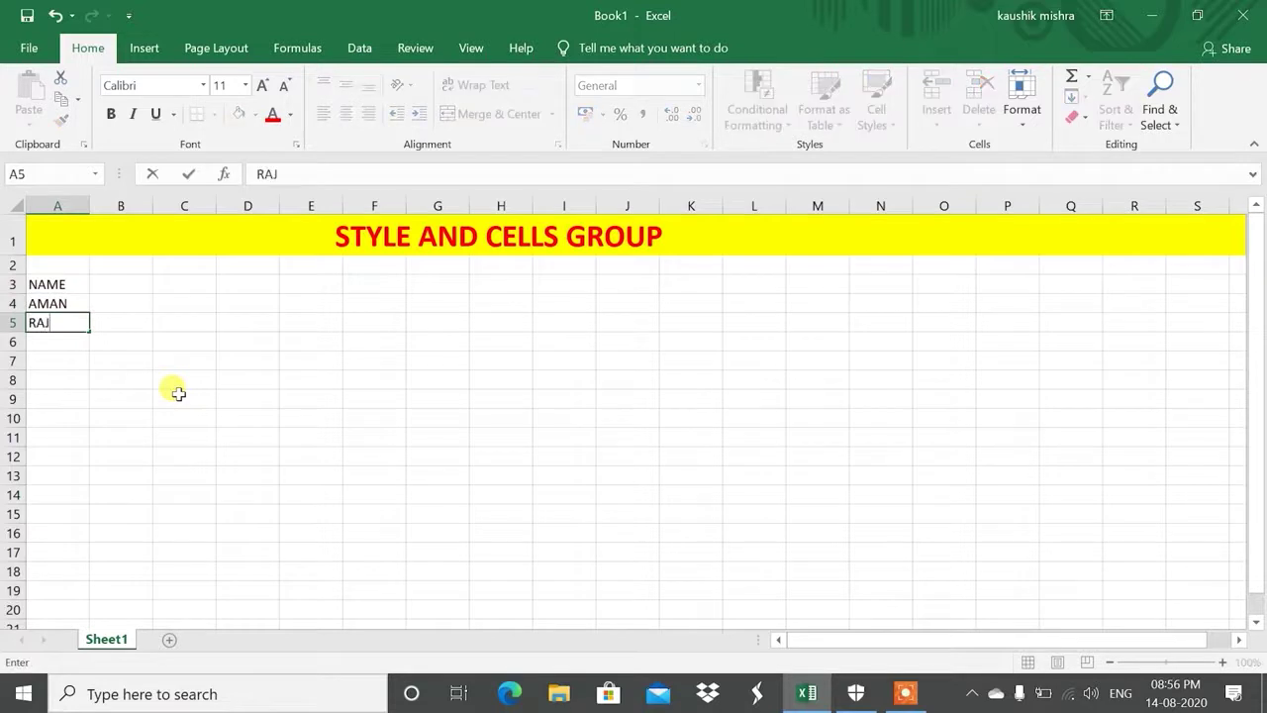
key(Return)
text(KAUSHIK)
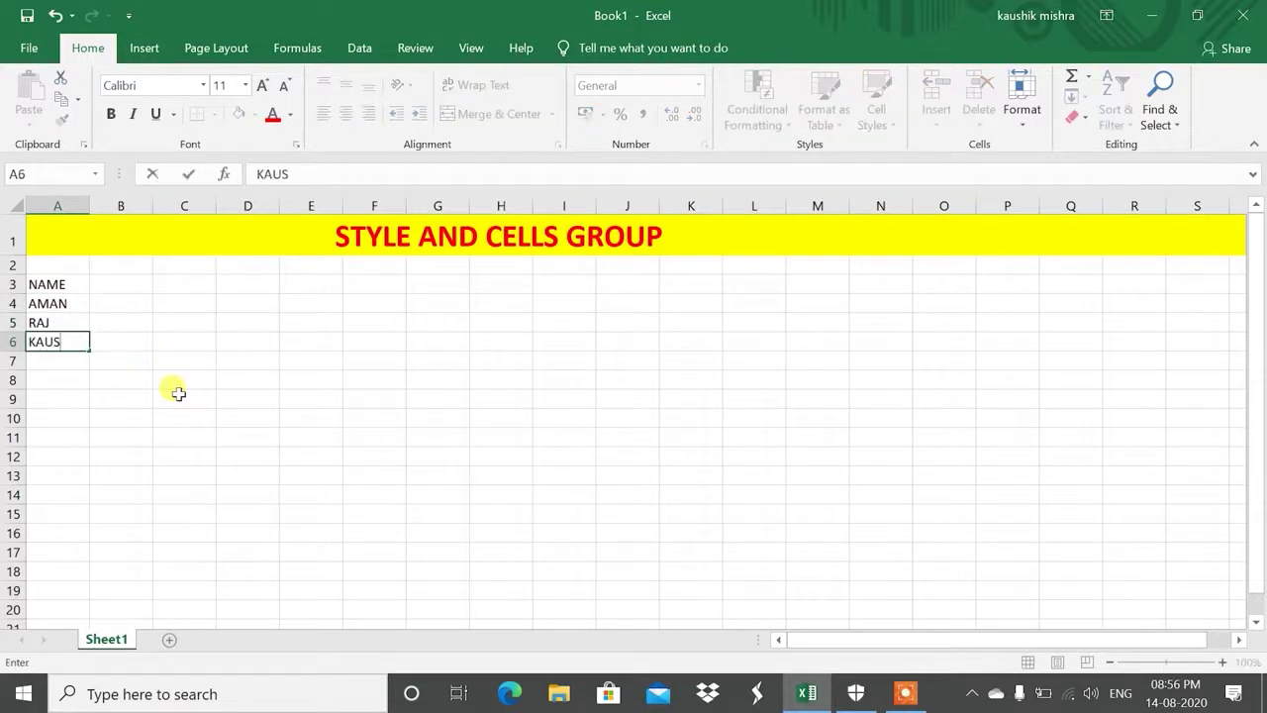
key(Return)
text(S)
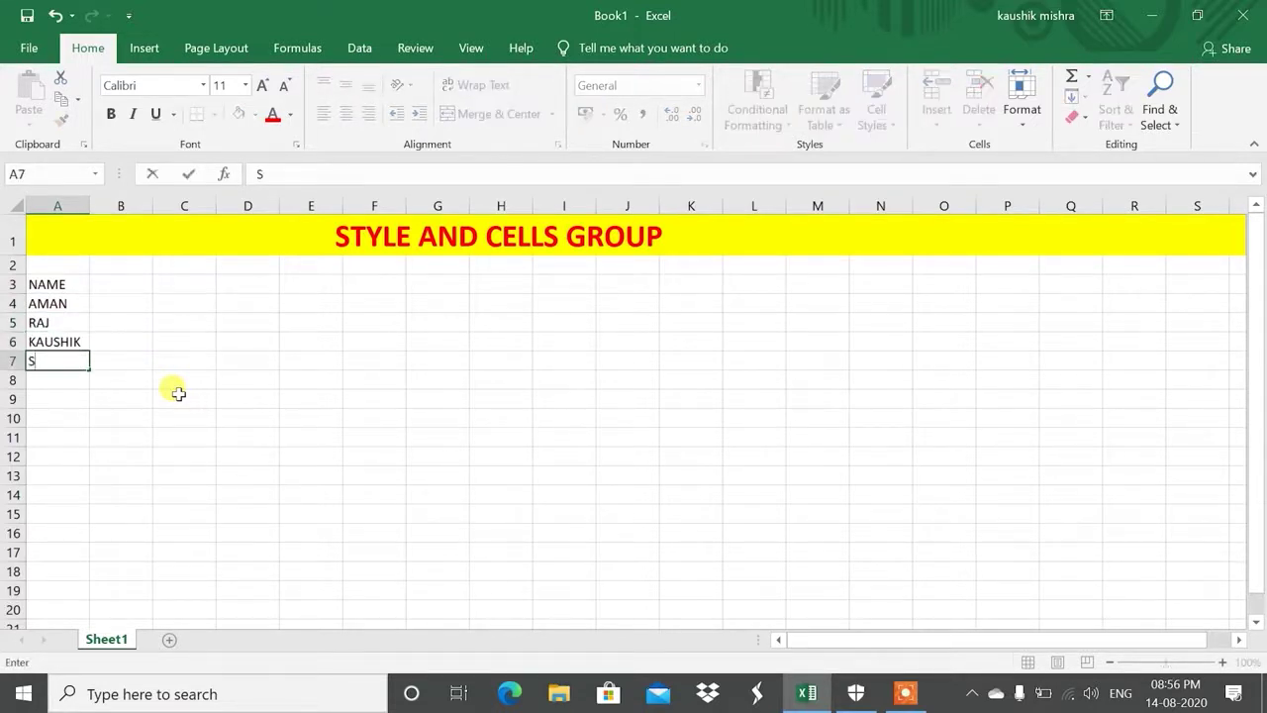
text(UCHI)
key(Return)
text(S)
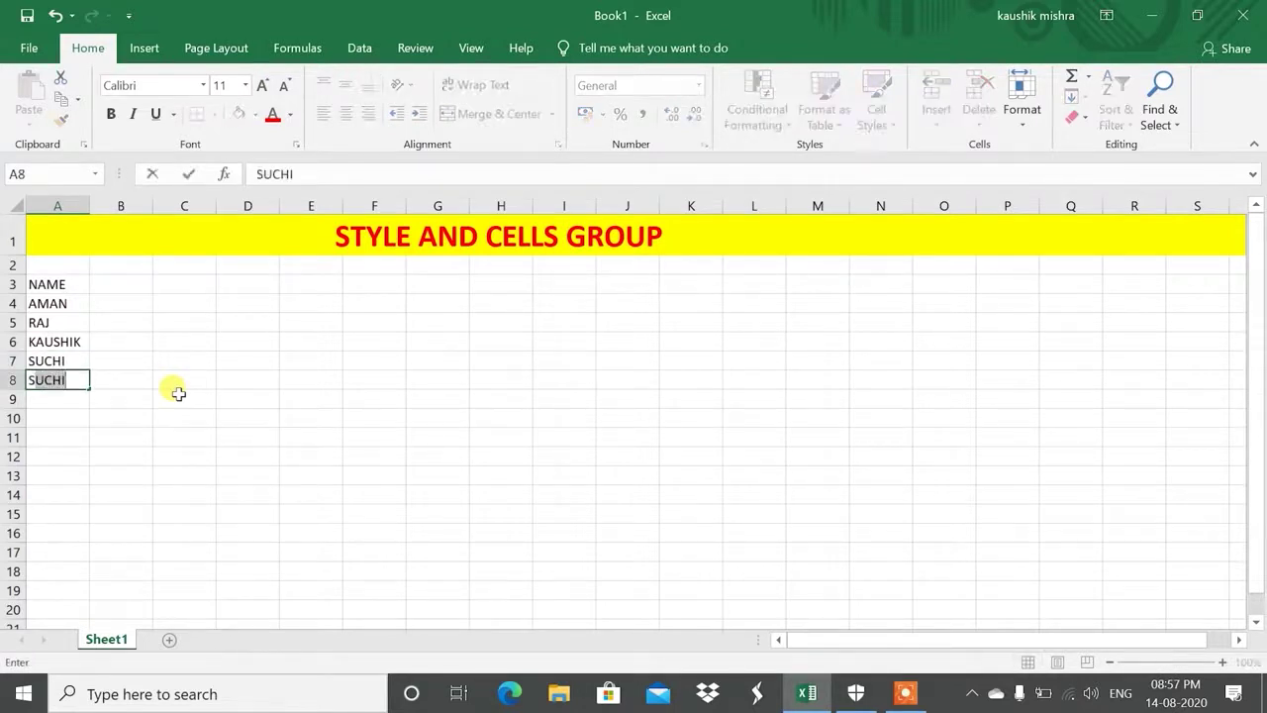
key(BackSpace)
text(RUCHI)
key(Up)
key(Up)
key(Down)
Enter the last two people's first names in cells A7 and A8, replacing any existing entries
text(RUCHI)
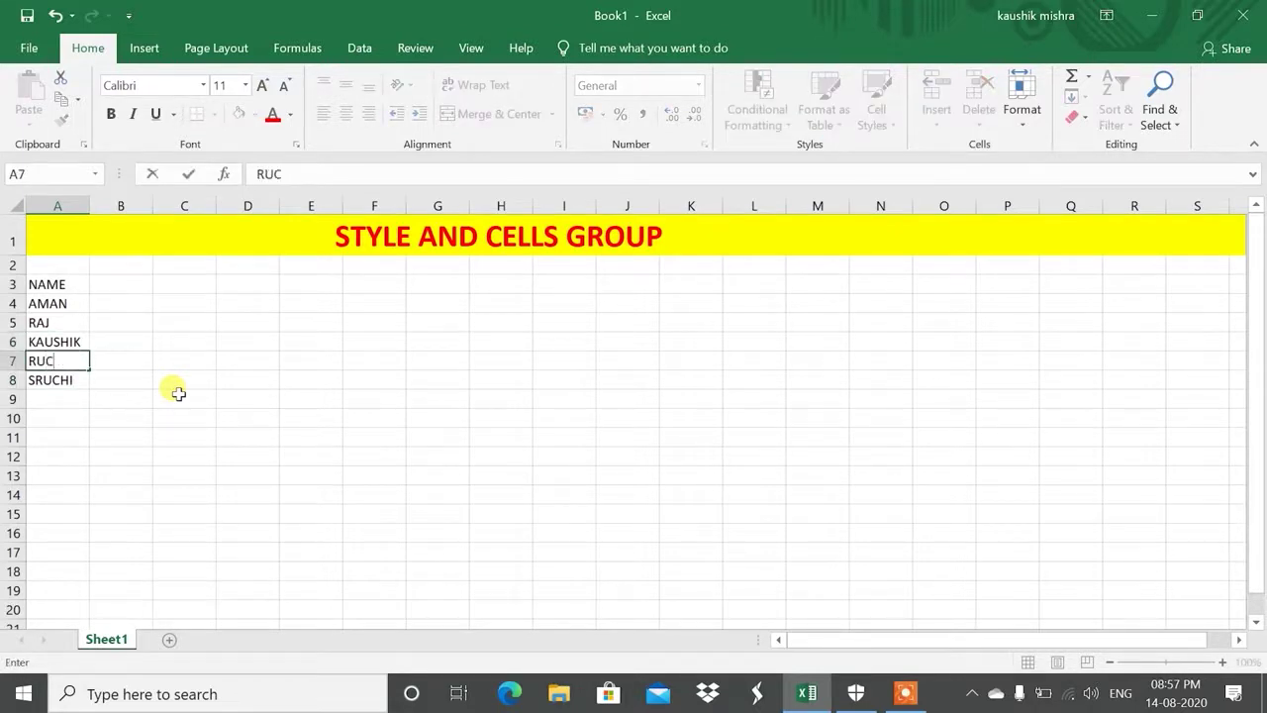
key(Return)
text(RAJ)
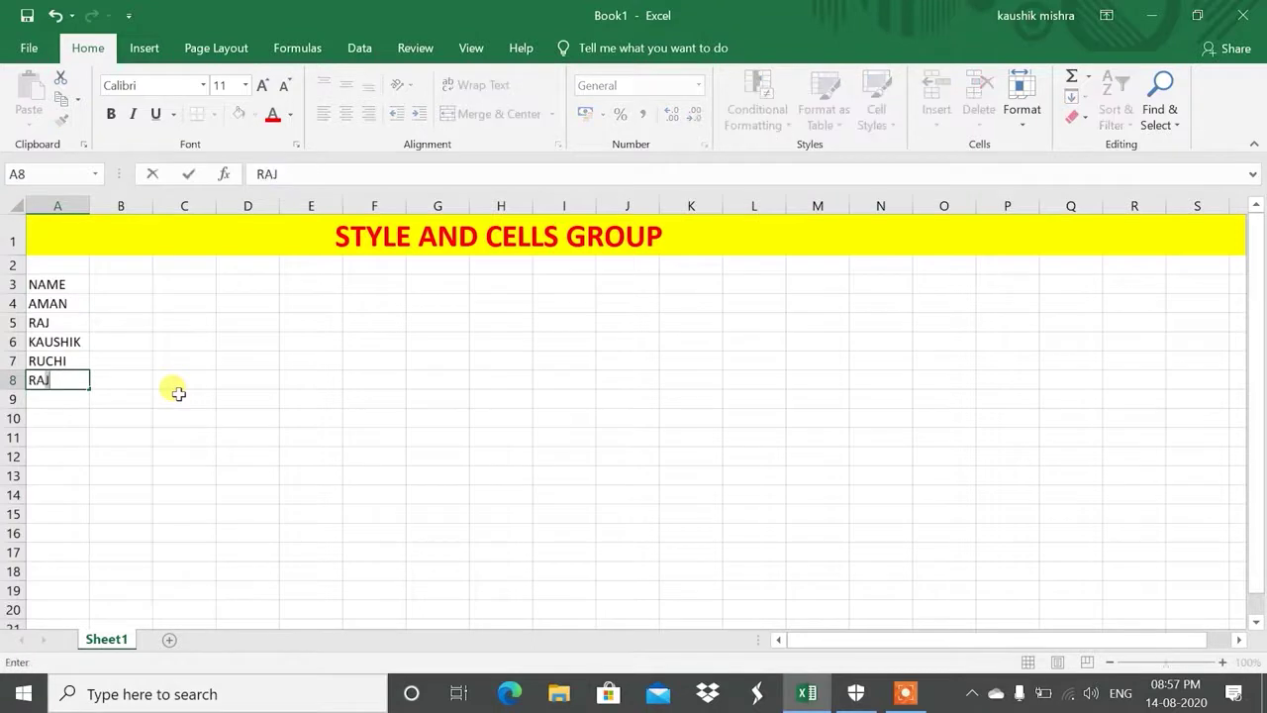
text(MAN)
key(Return)
Enter 2016 as the first year header in cell B3
key(Up)
key(Up)
key(Up)
key(Up)
key(Up)
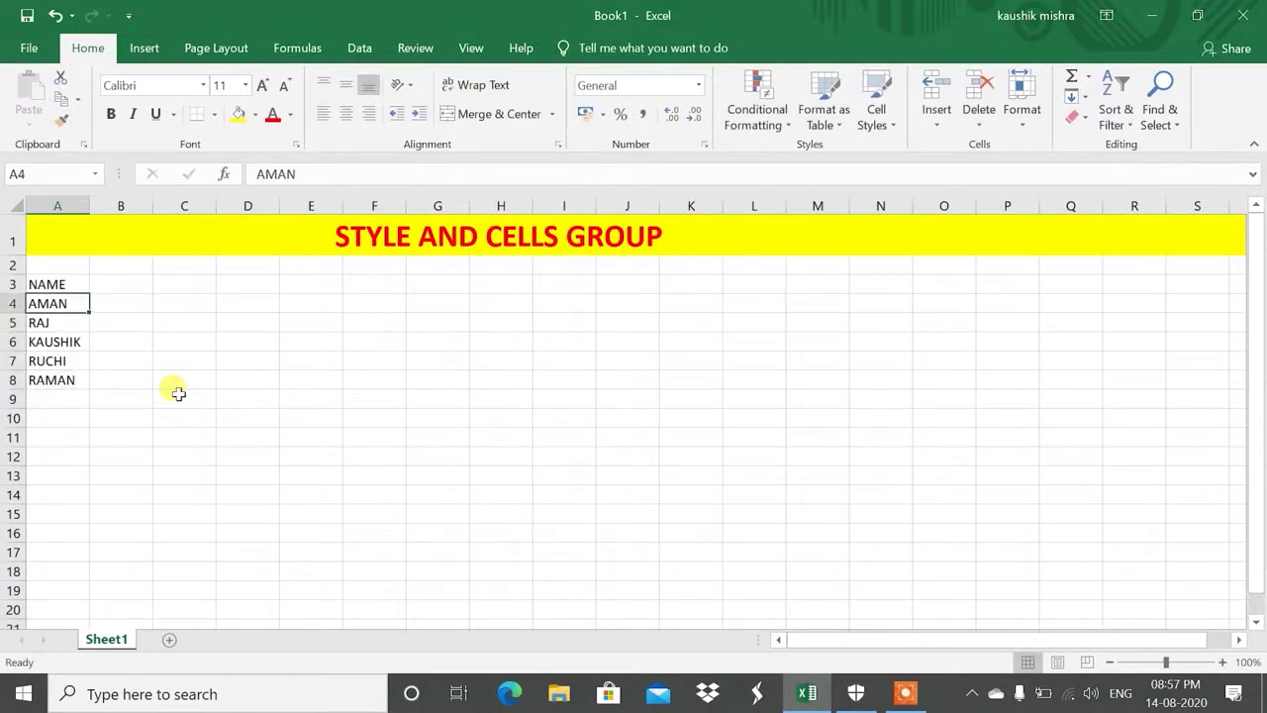
key(Right)
key(Up)
text(2)
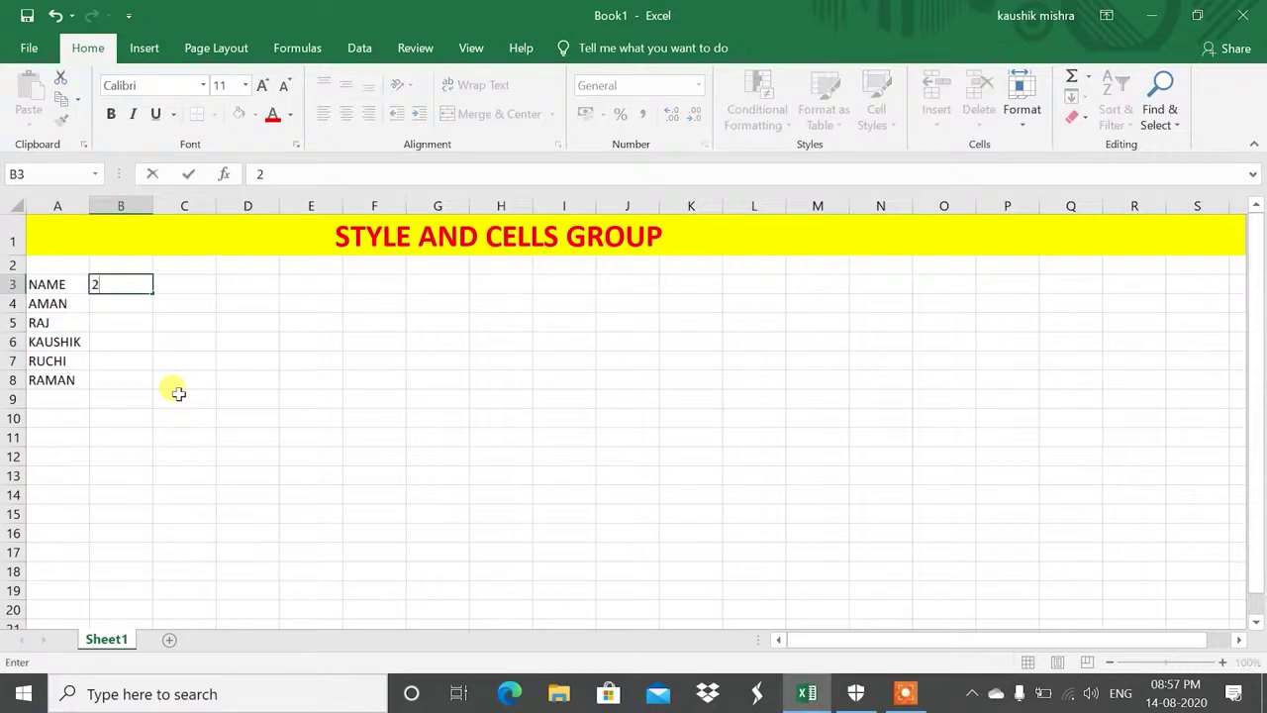
text(017)
key(BackSpace)
text(6)
key(Tab)
Add the year headers 2017, 2018 and 2019 in cells C3, D3 and E3
text(2017)
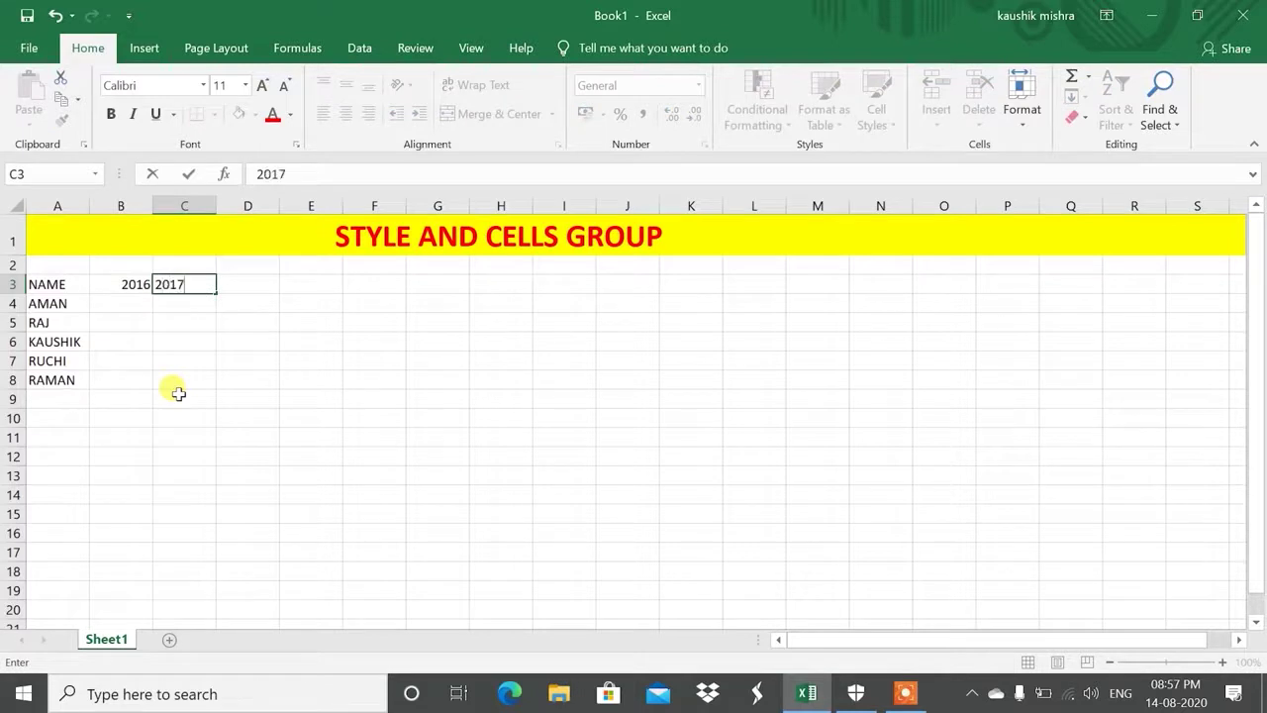
key(Tab)
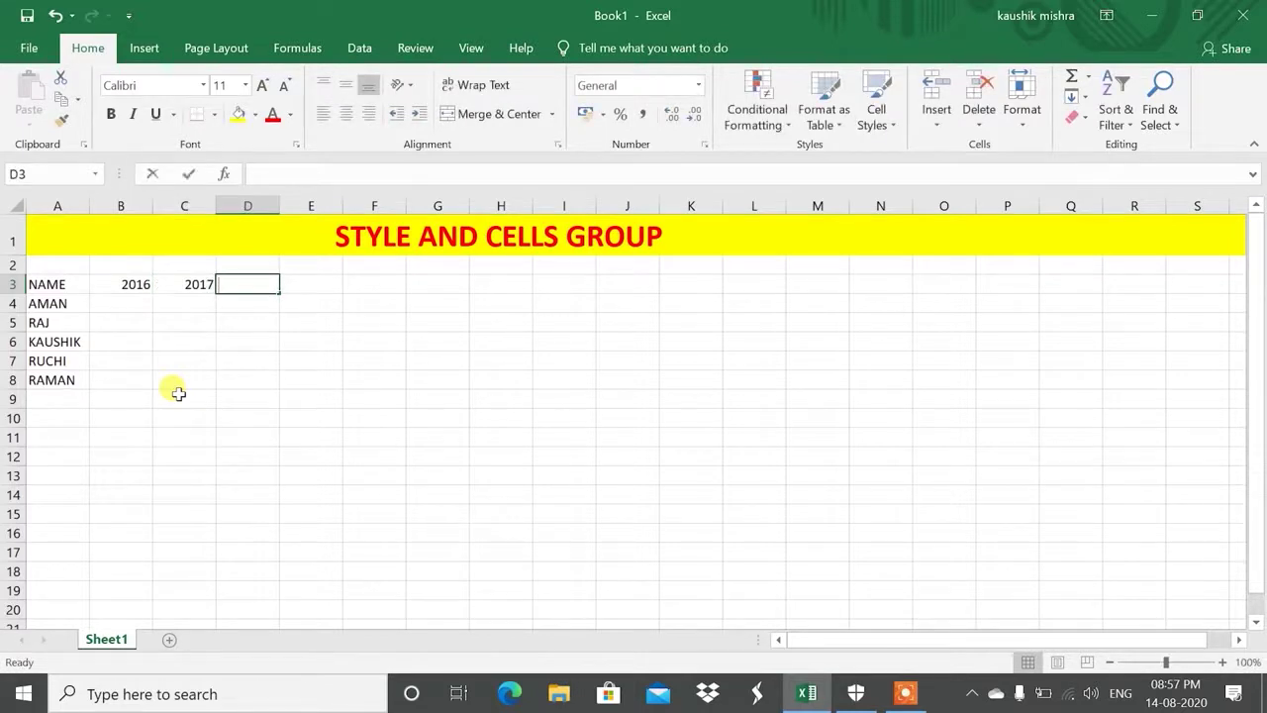
text(2018)
key(Tab)
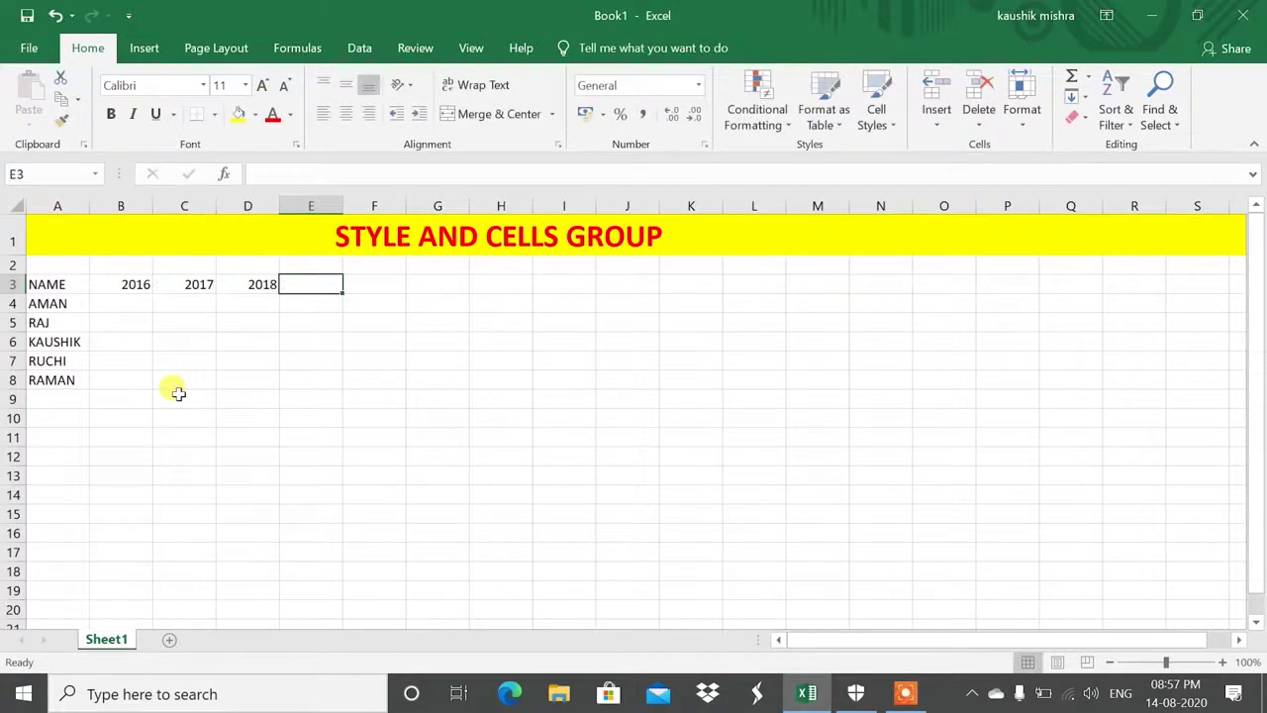
text(2019)
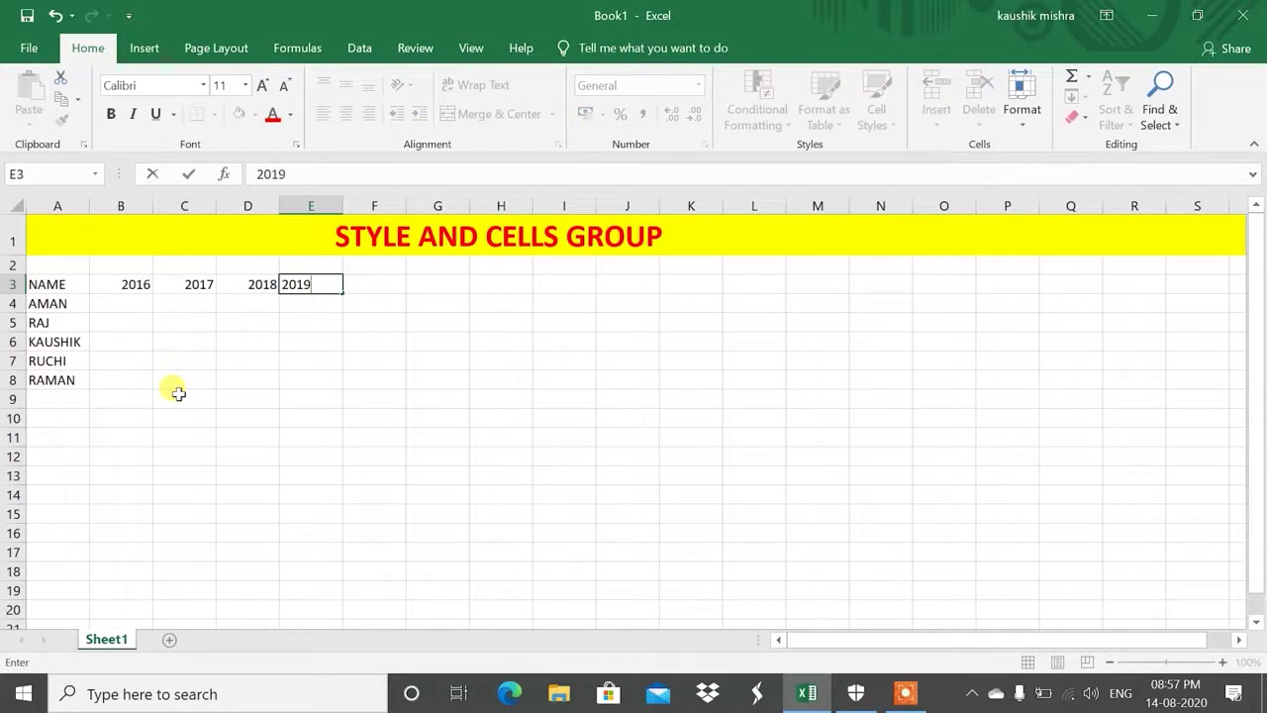
key(Return)
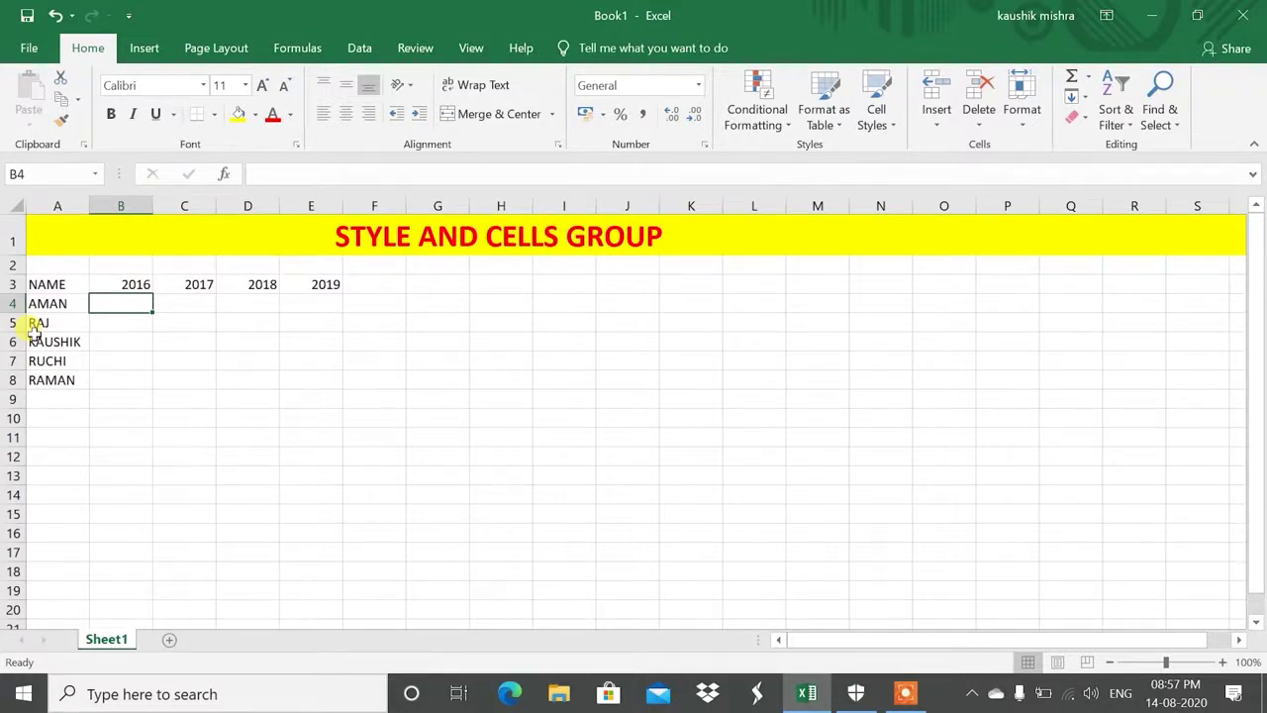
Enter the formula =RANDBETWEEN(1000,5000) in cell B4
text(=RAN)
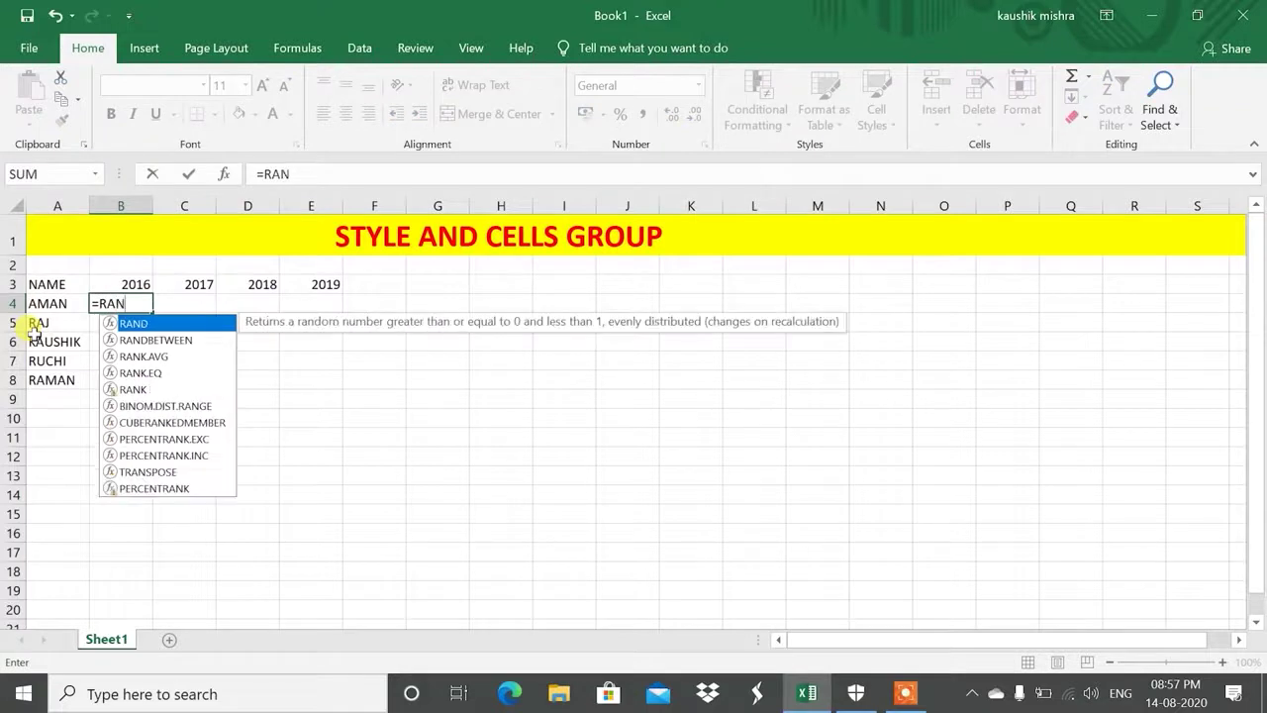
key(Down)
key(Tab)
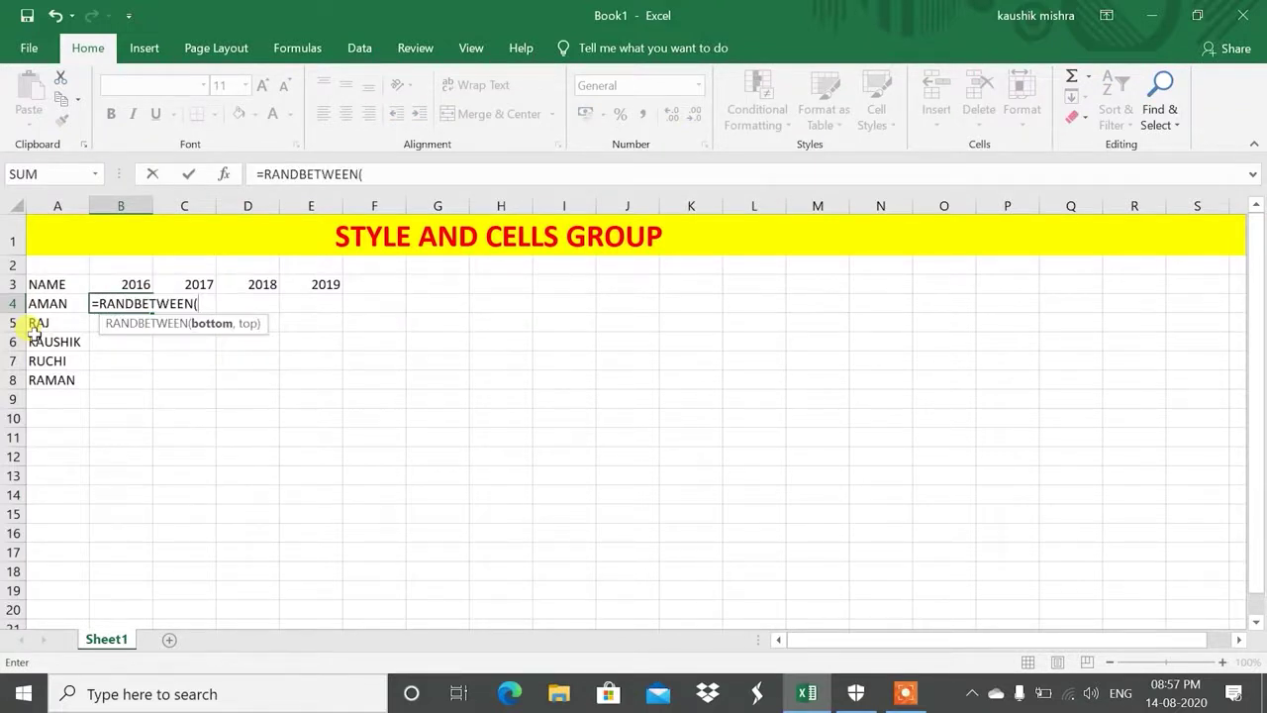
text(1000,55)
key(BackSpace)
text(000)
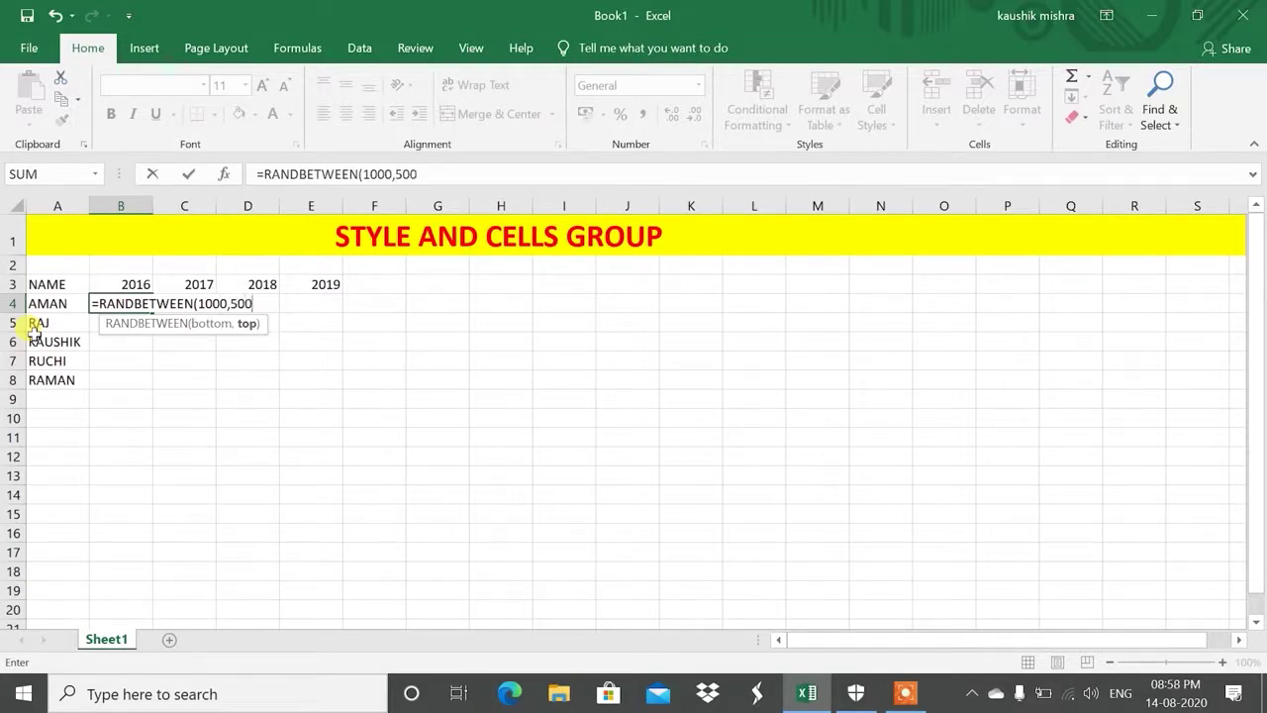
text())
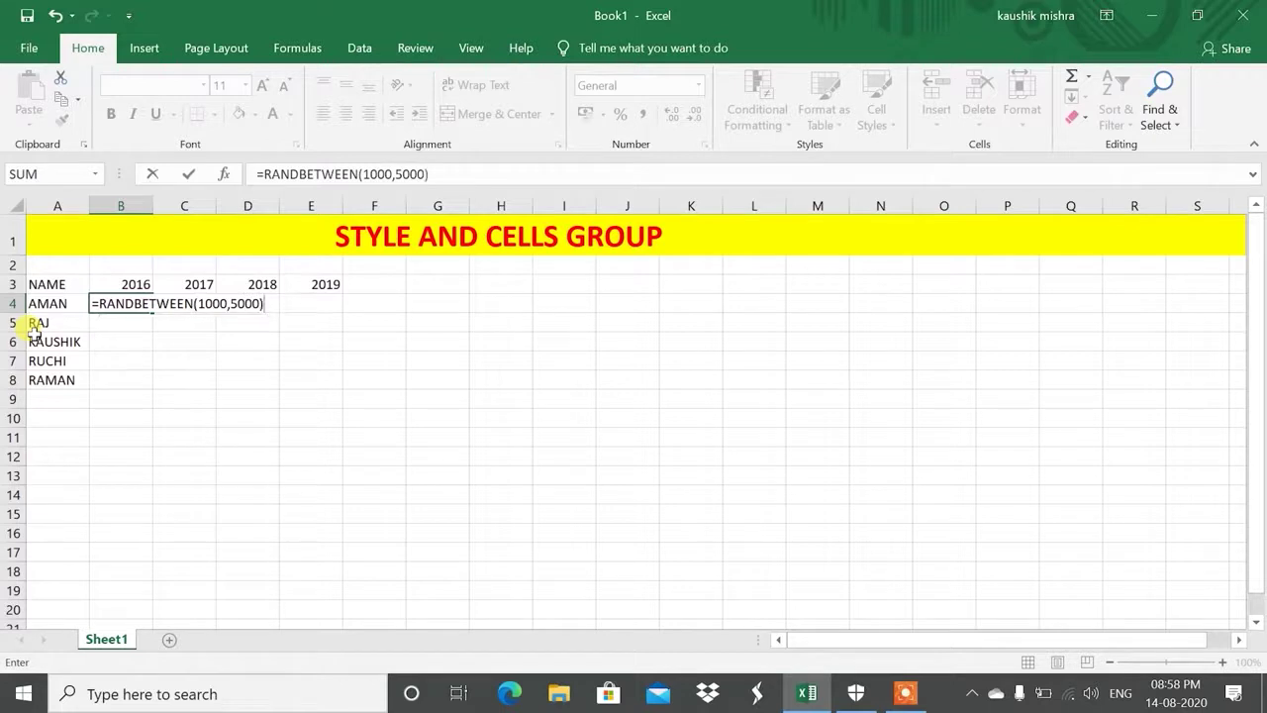
key(Return)
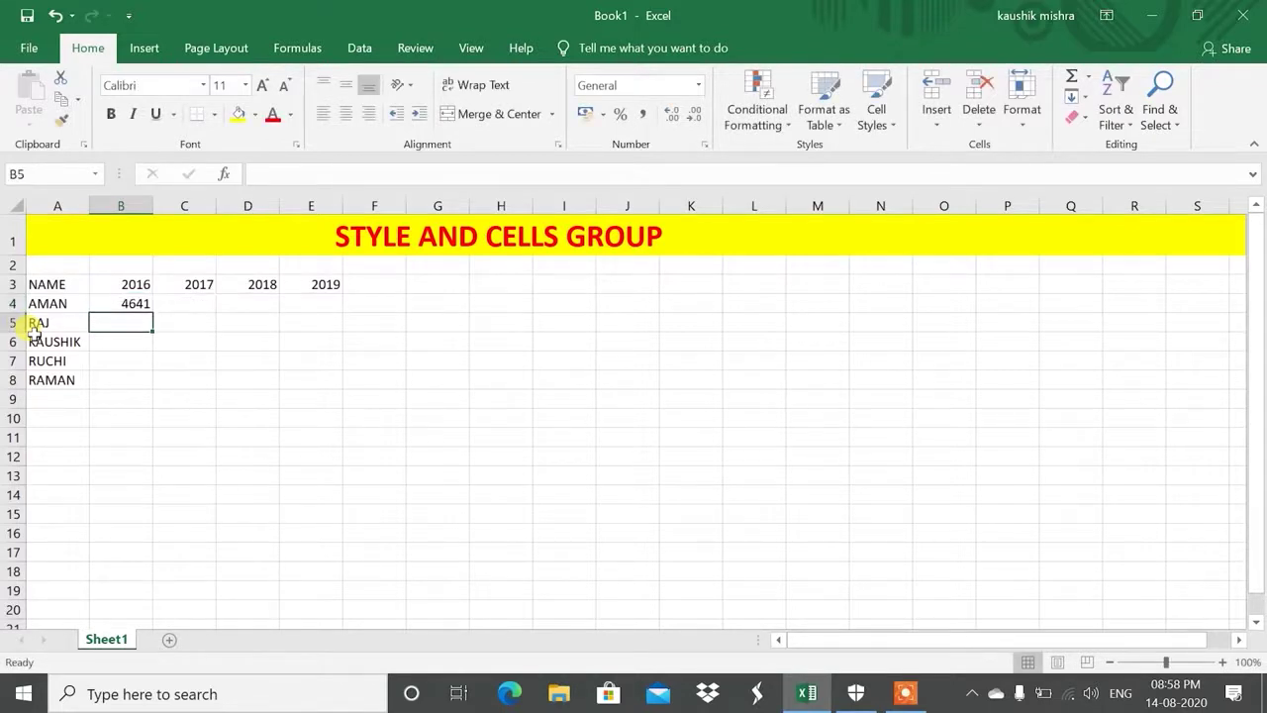
Fill the B4 formula across to E4 and down through row 8 to populate B4:E8
click(129, 304)
drag(150, 311, 345, 316)
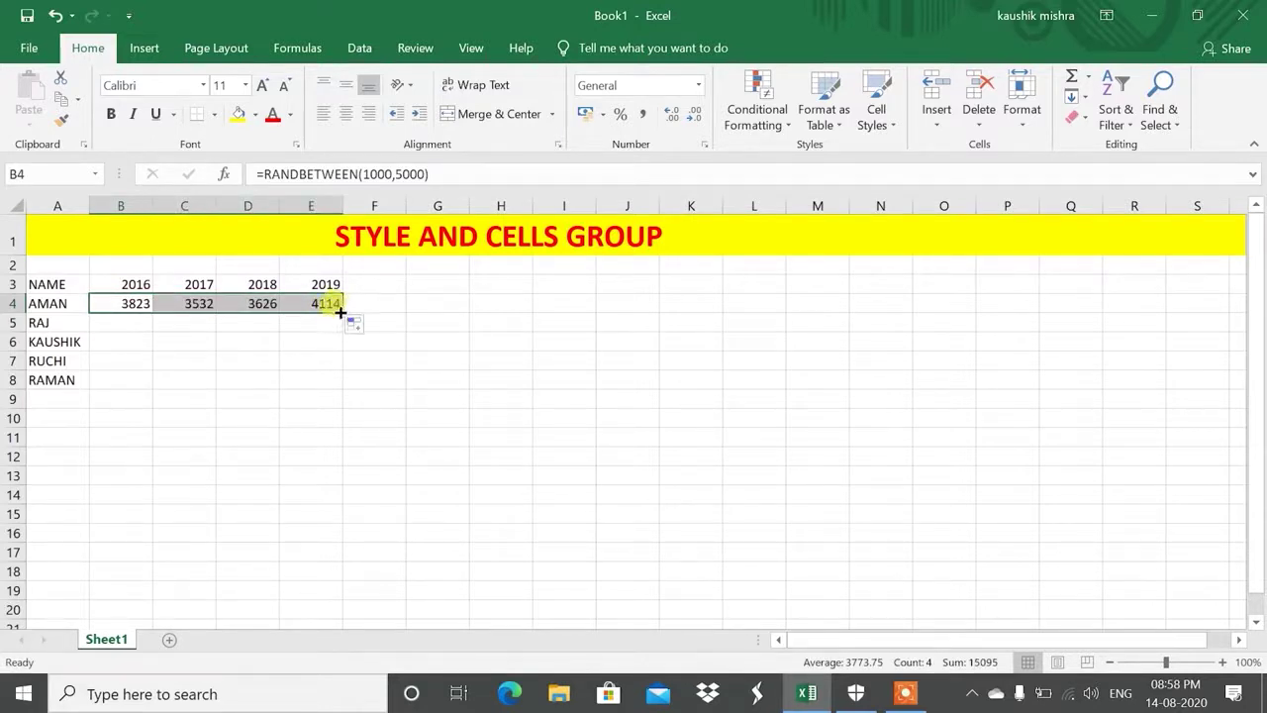
drag(341, 313, 332, 390)
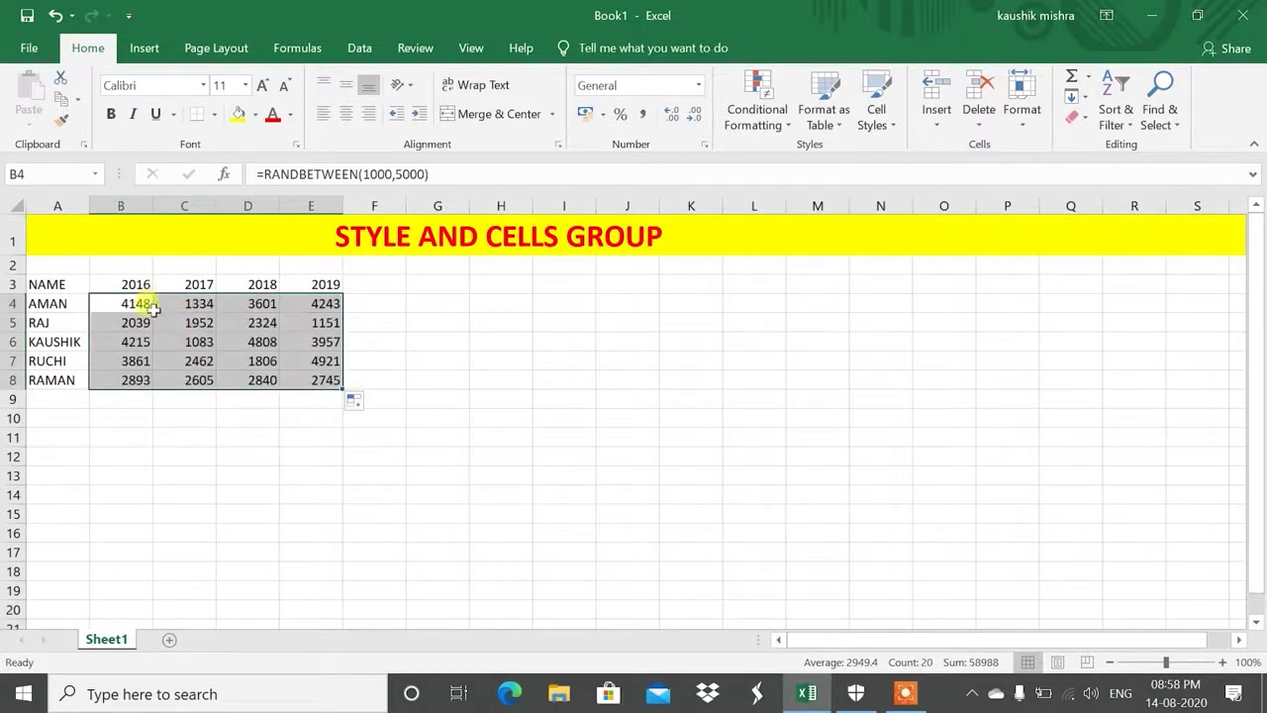
Enter H in cell G5 to trigger a recalculation of the random numbers
click(426, 324)
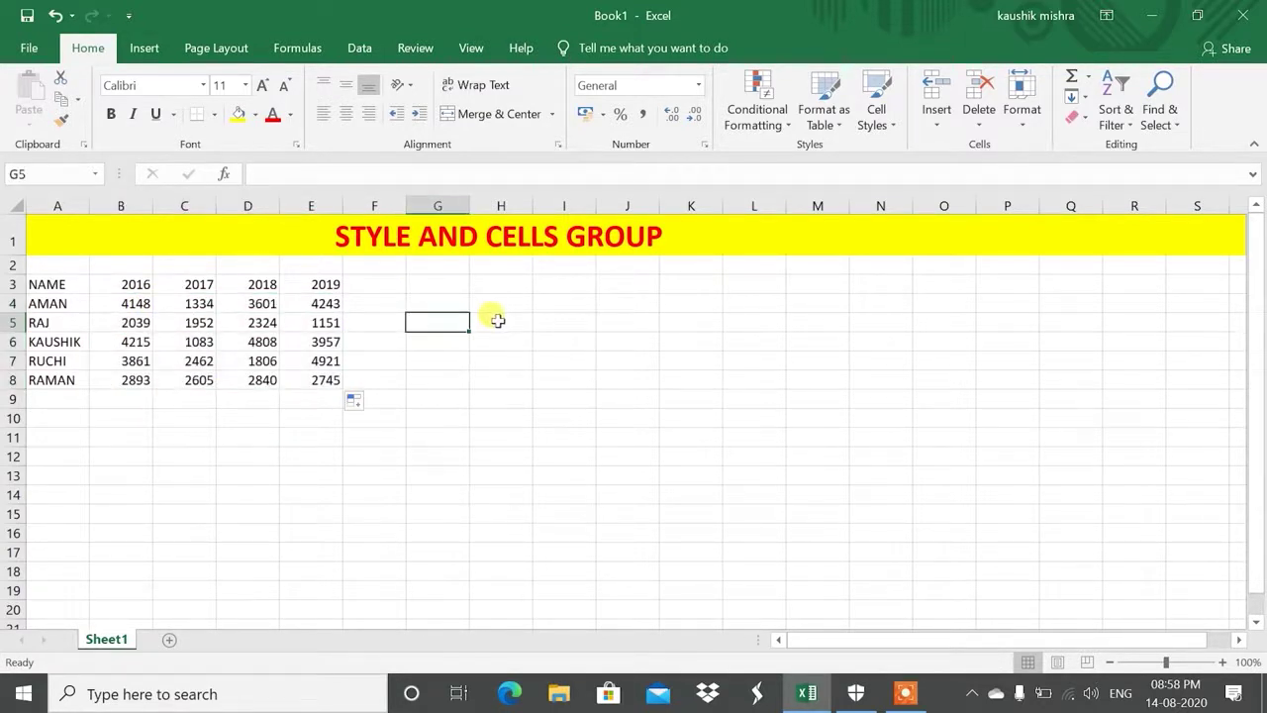
text(H)
key(Return)
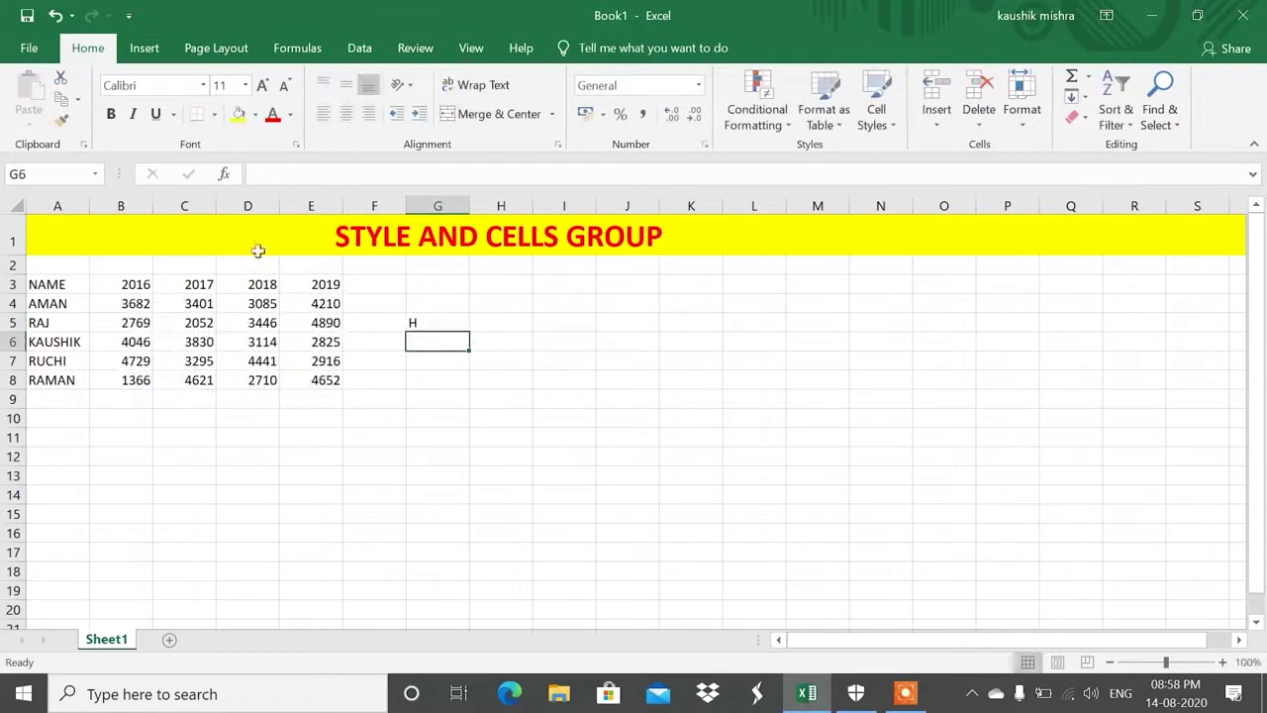
Copy B4:E8 and paste it over itself as values to replace the RANDBETWEEN formulas
drag(139, 304, 294, 388)
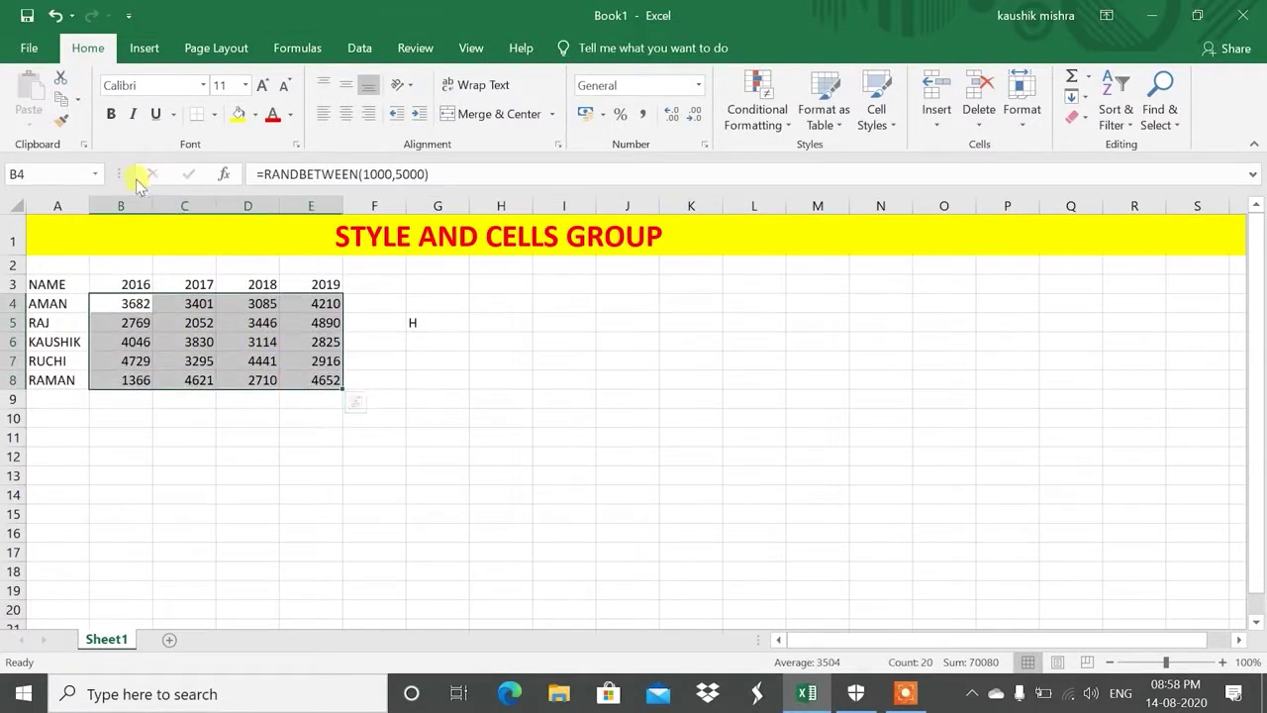
key(ctrl+c)
click(29, 117)
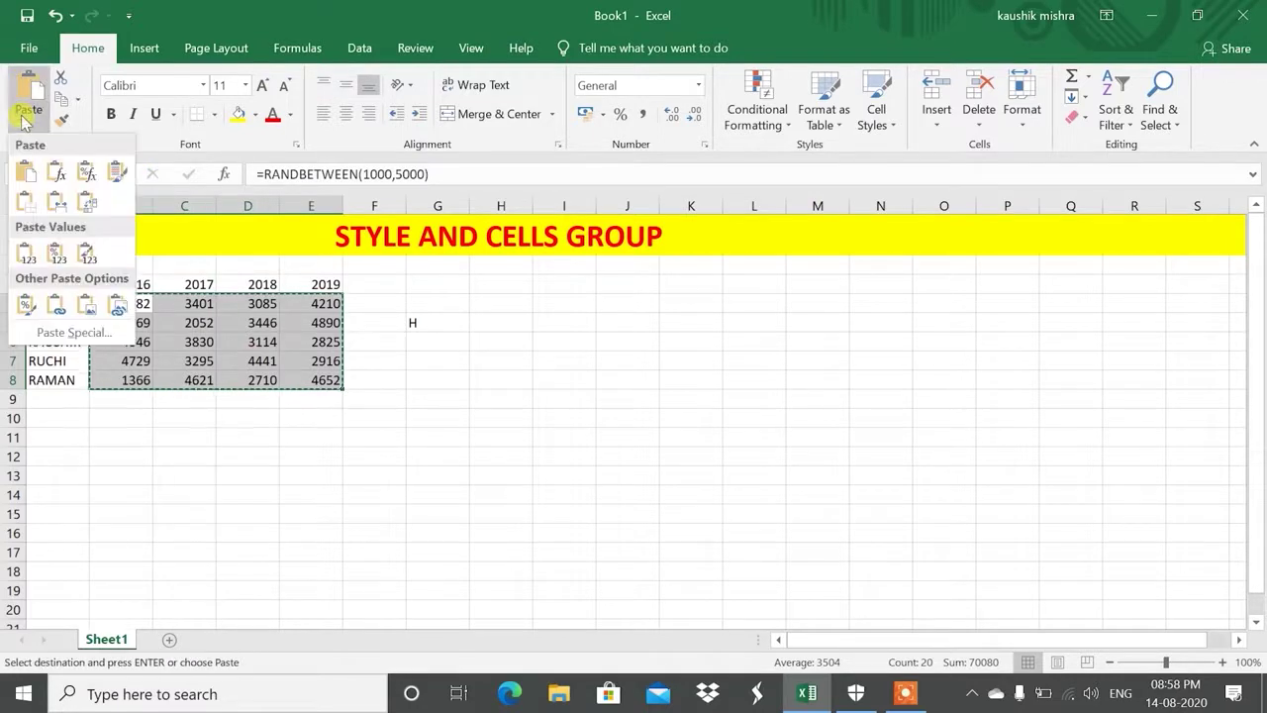
click(26, 253)
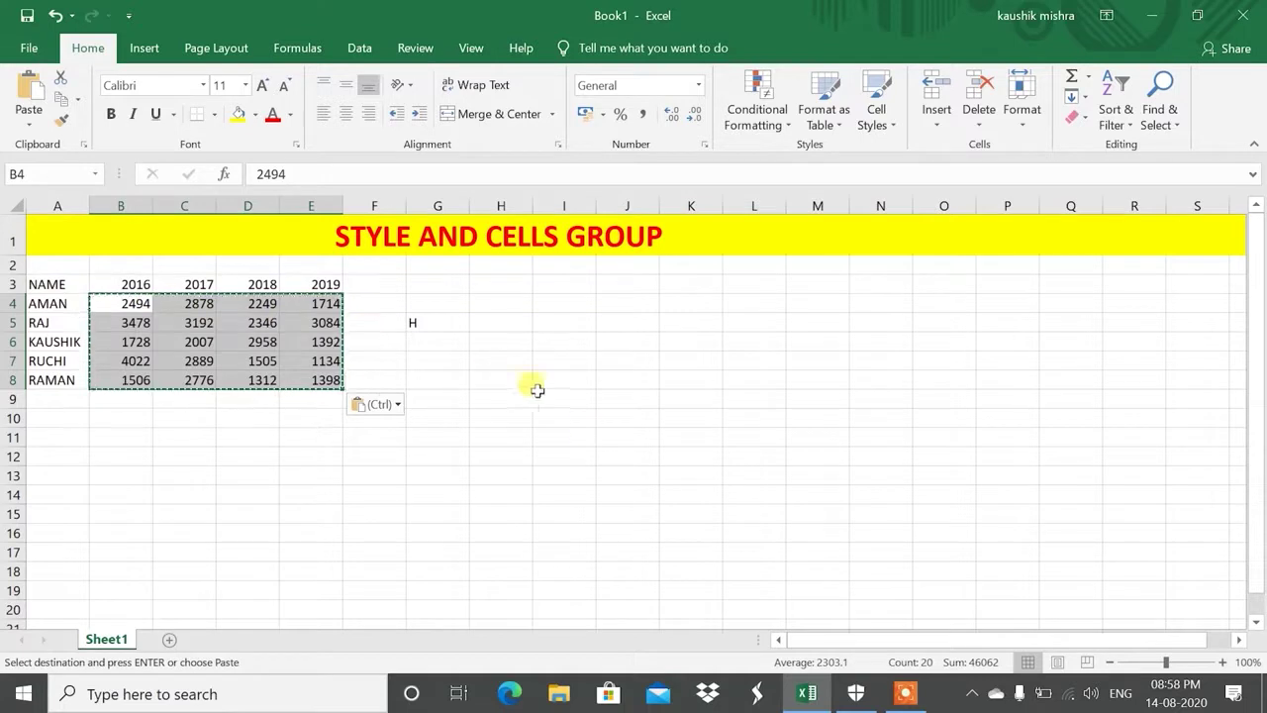
key(Escape)
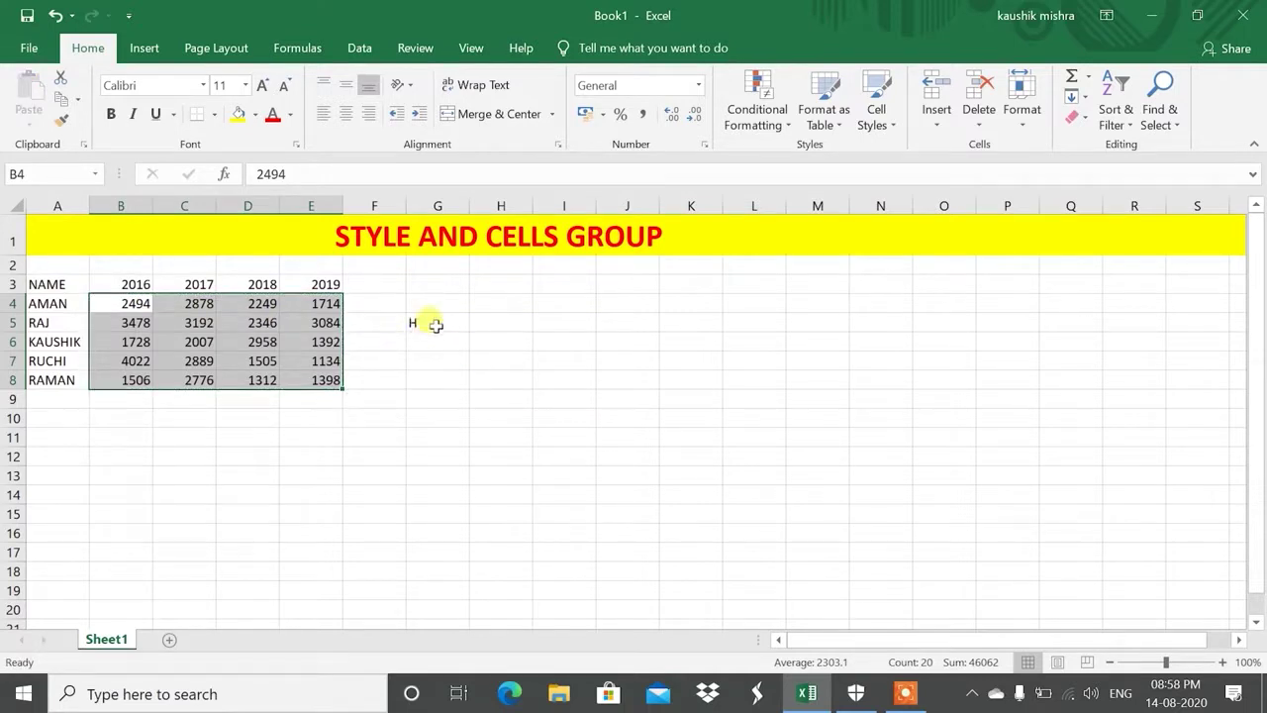
Delete the test entry H from cell G5
click(430, 321)
key(Delete)
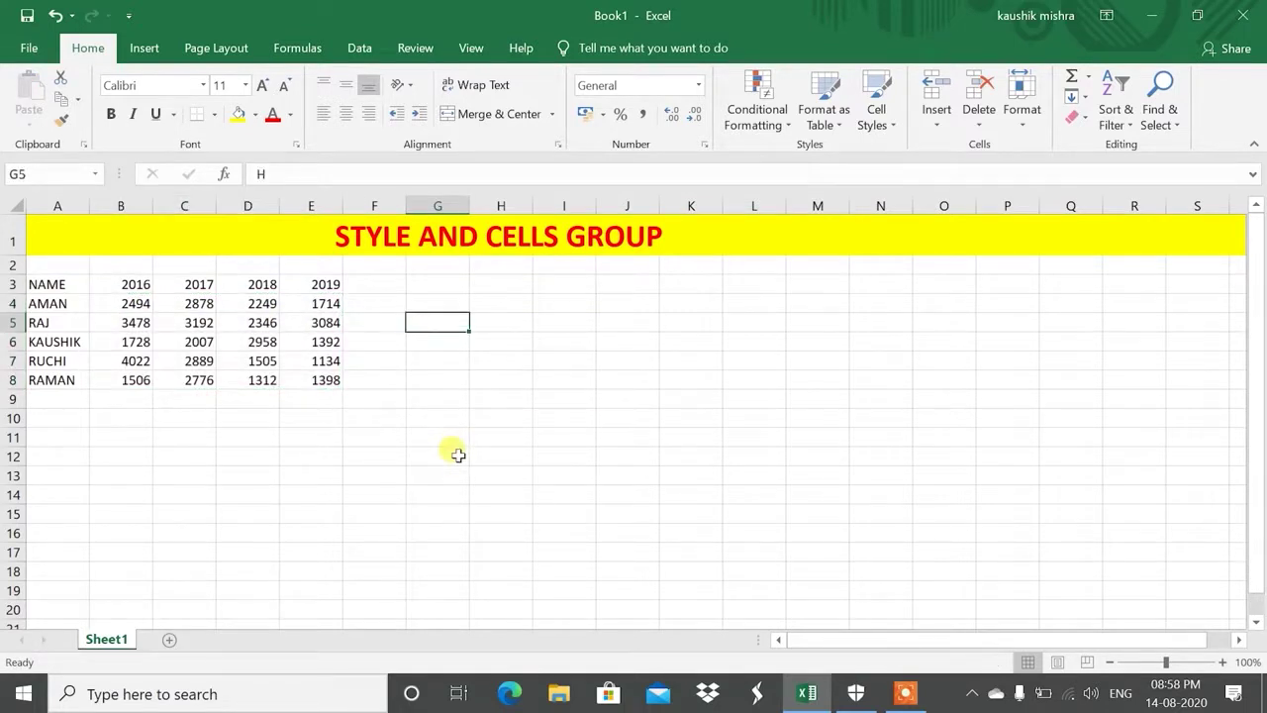
click(166, 466)
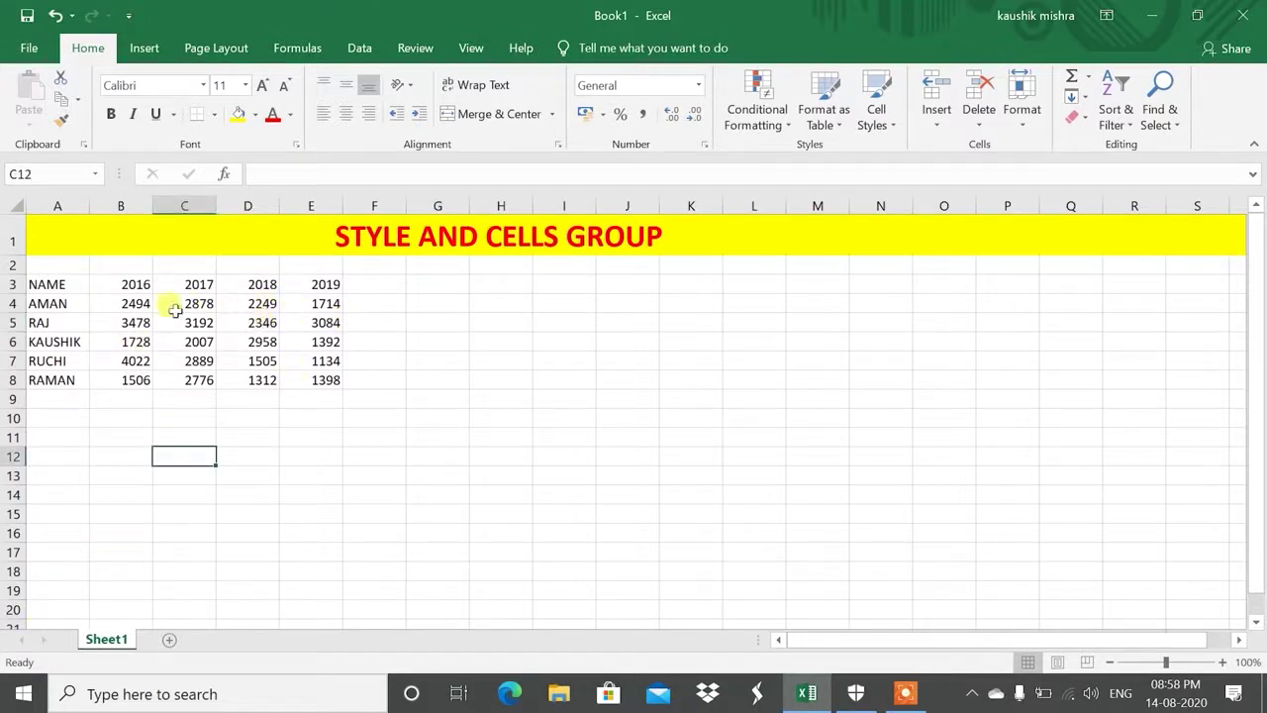
Apply all borders and a light blue fill to the header row A3:E3
drag(45, 284, 334, 280)
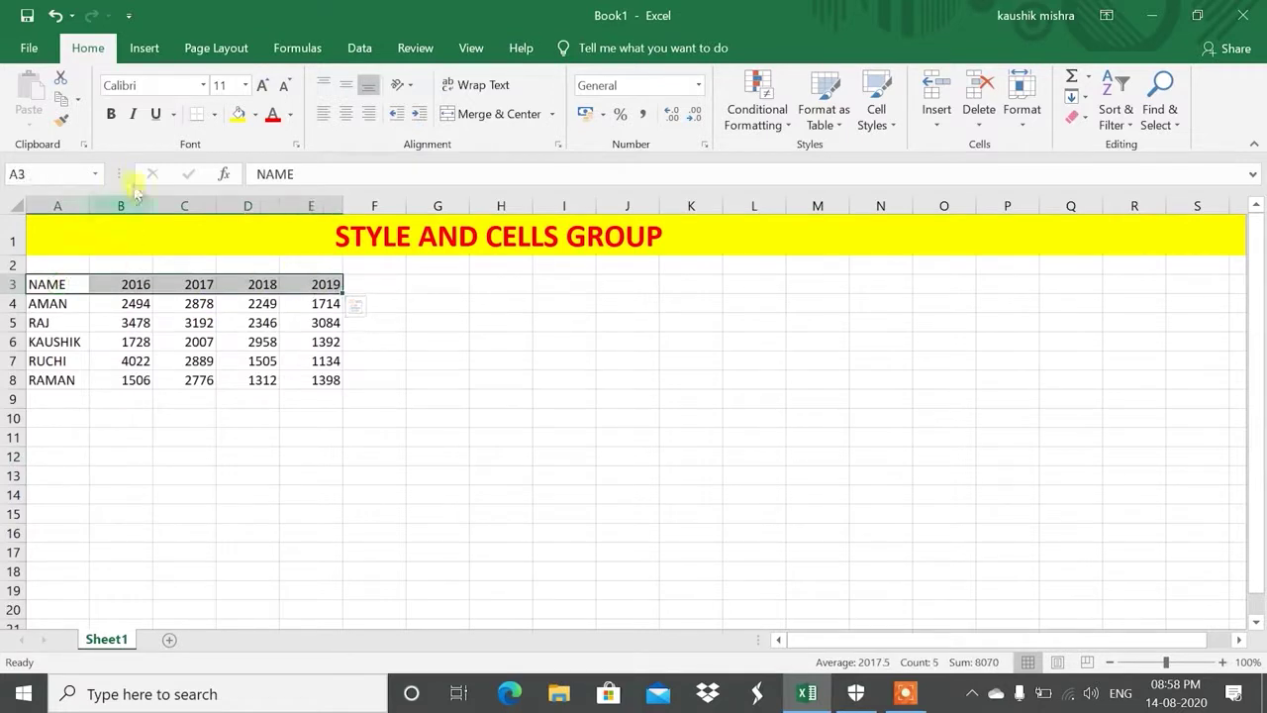
click(213, 114)
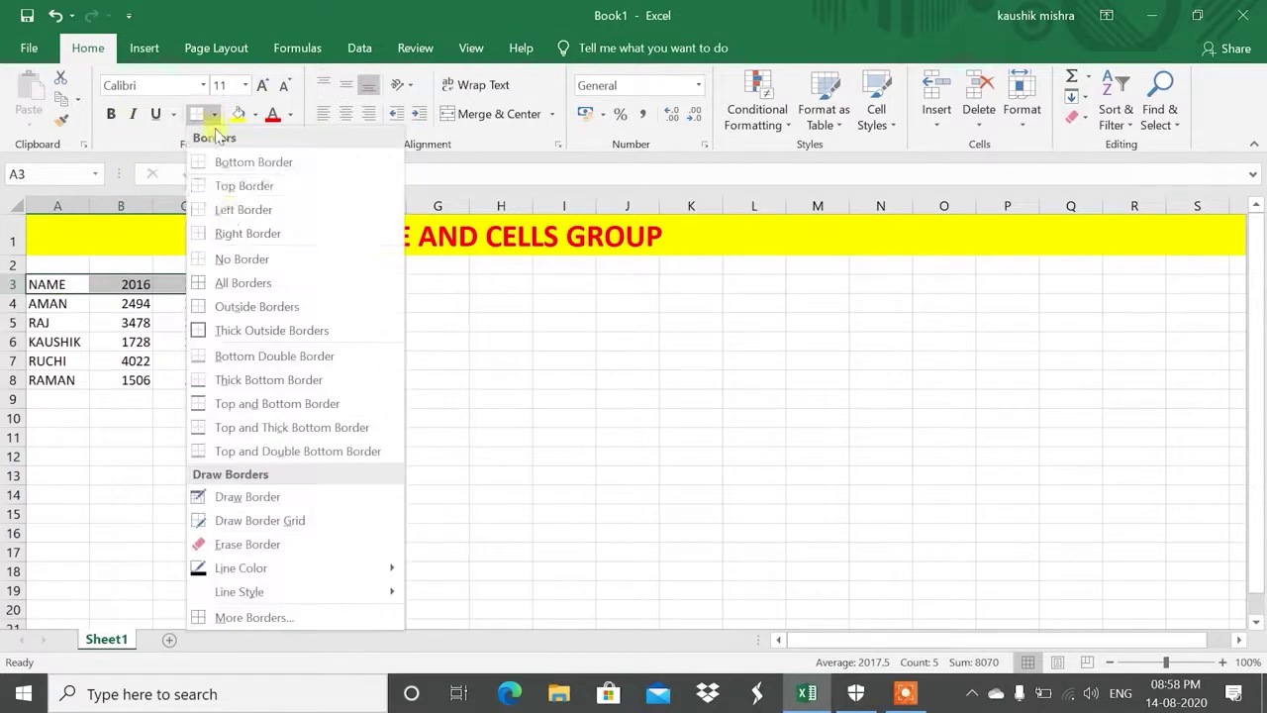
click(224, 282)
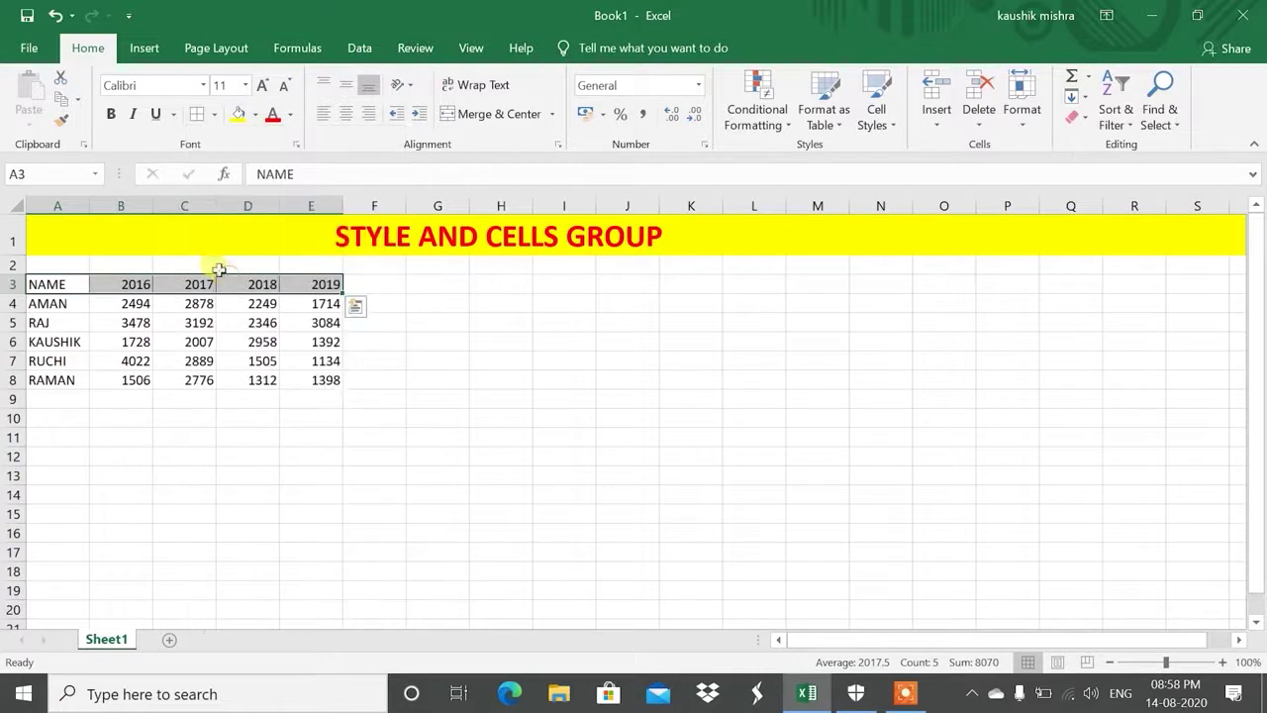
click(255, 115)
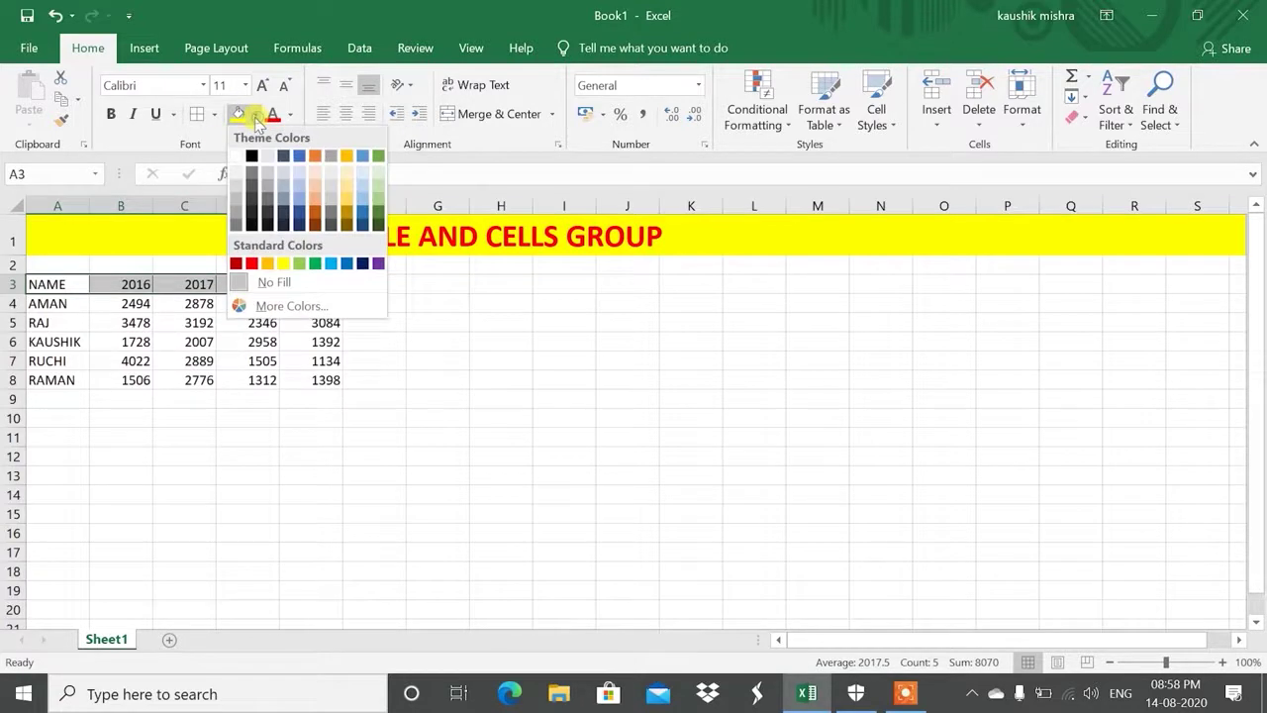
click(330, 263)
Preview a Greater Than 2000 highlight rule with light red fill and dark red text on B4:E8, and cancel it
drag(311, 380, 311, 361)
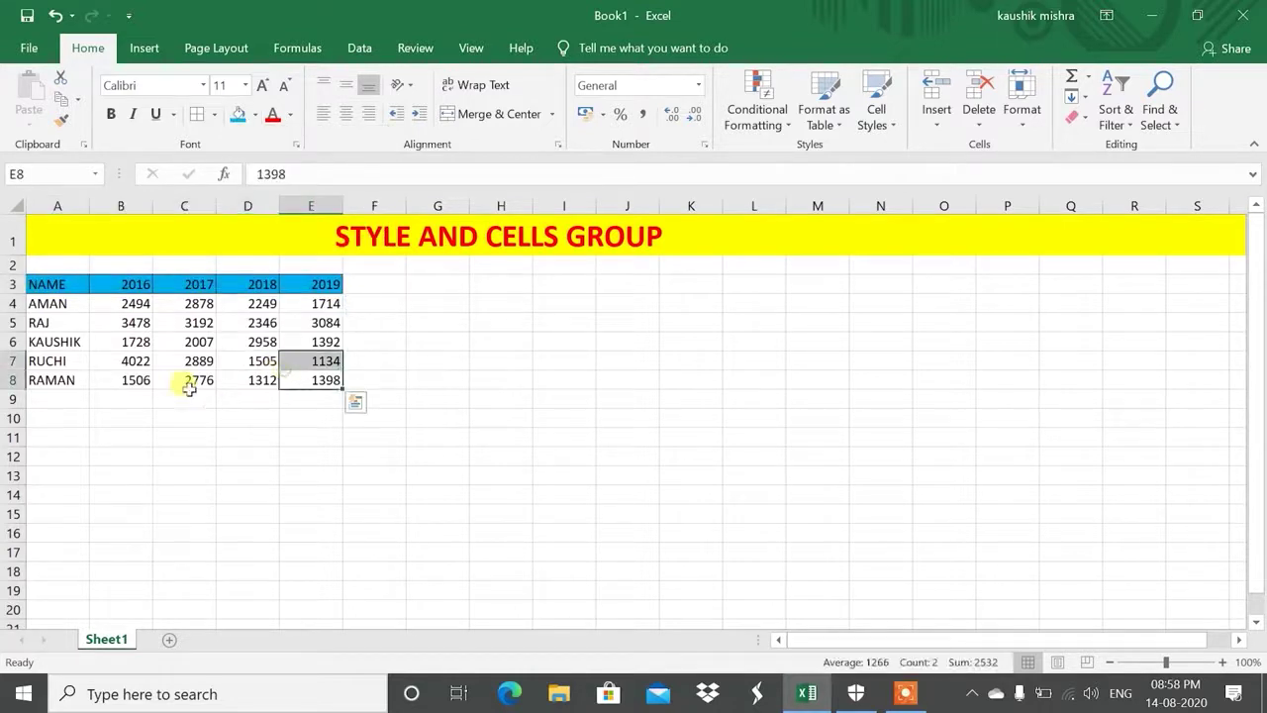
drag(135, 303, 300, 376)
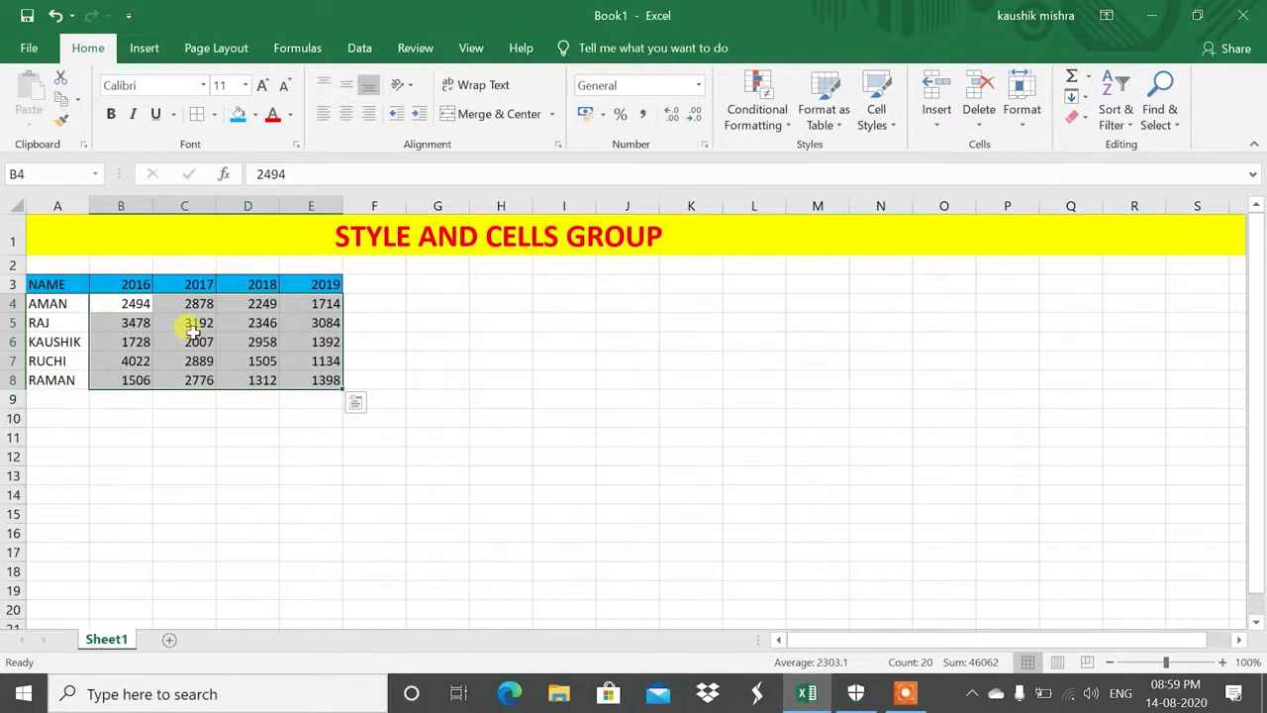
click(773, 123)
mouse_move(742, 158)
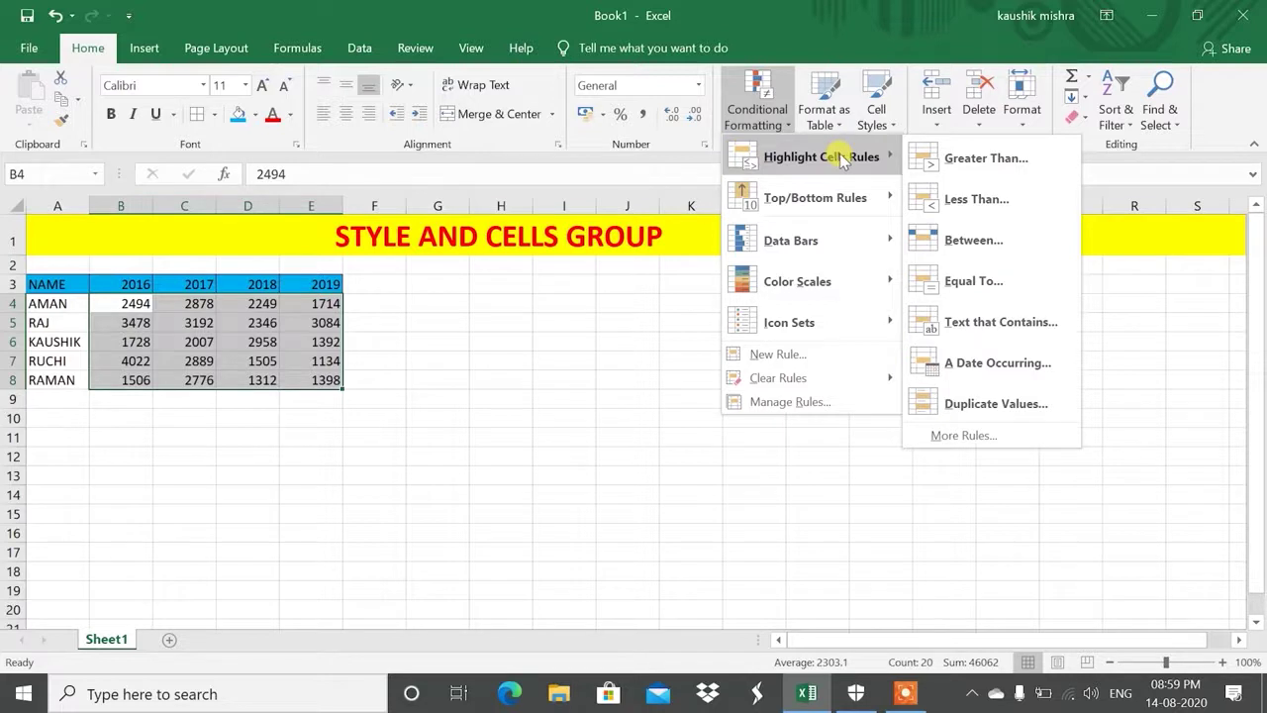
click(977, 157)
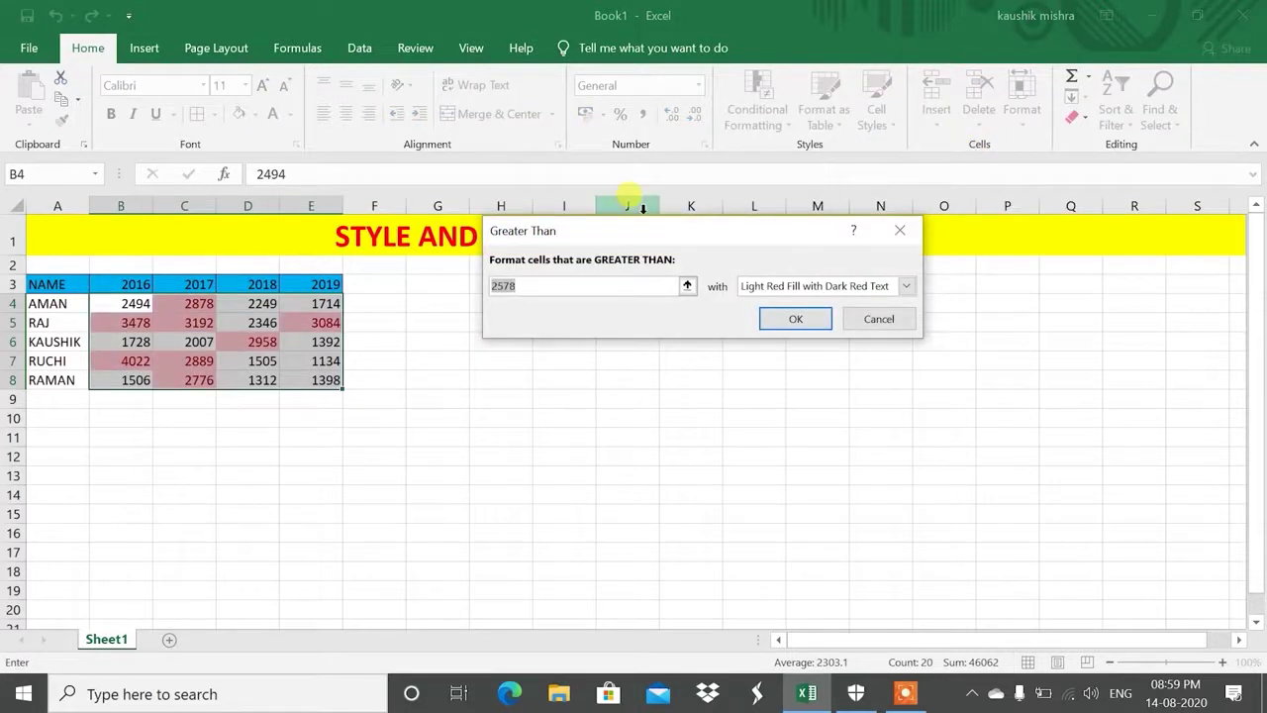
drag(643, 238, 513, 216)
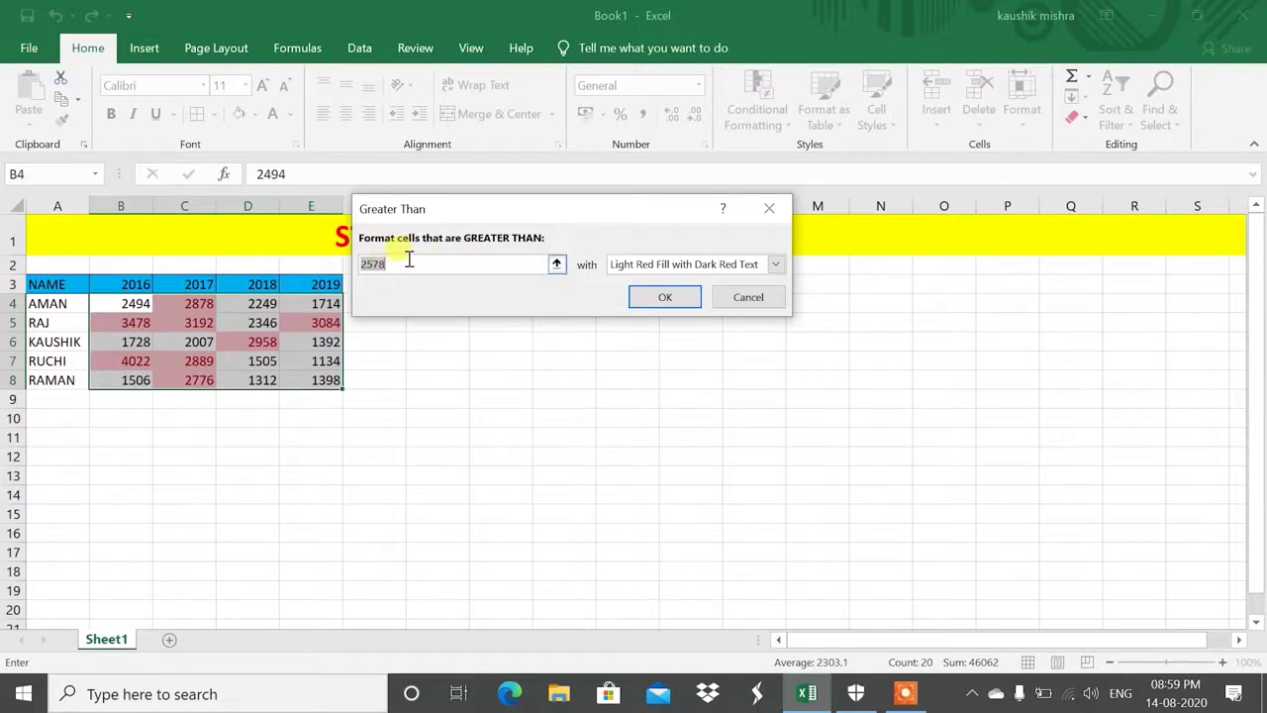
key(BackSpace)
text(2000)
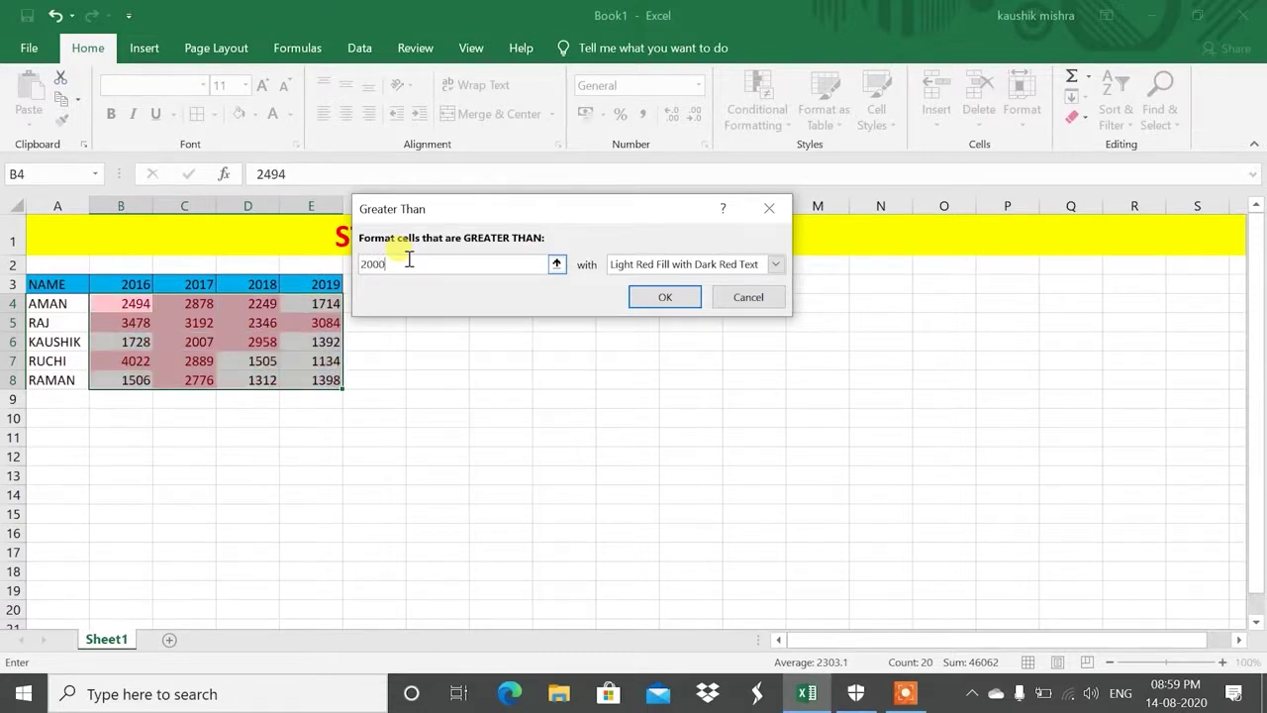
drag(399, 207, 581, 184)
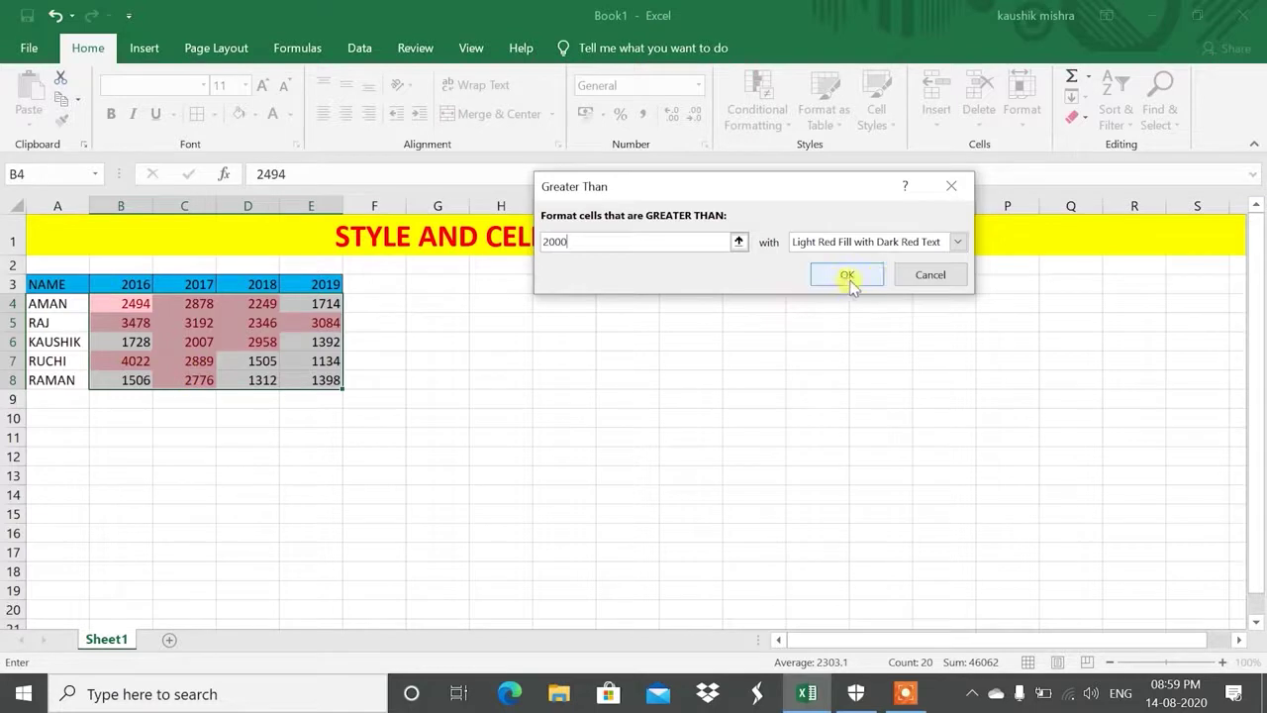
click(913, 277)
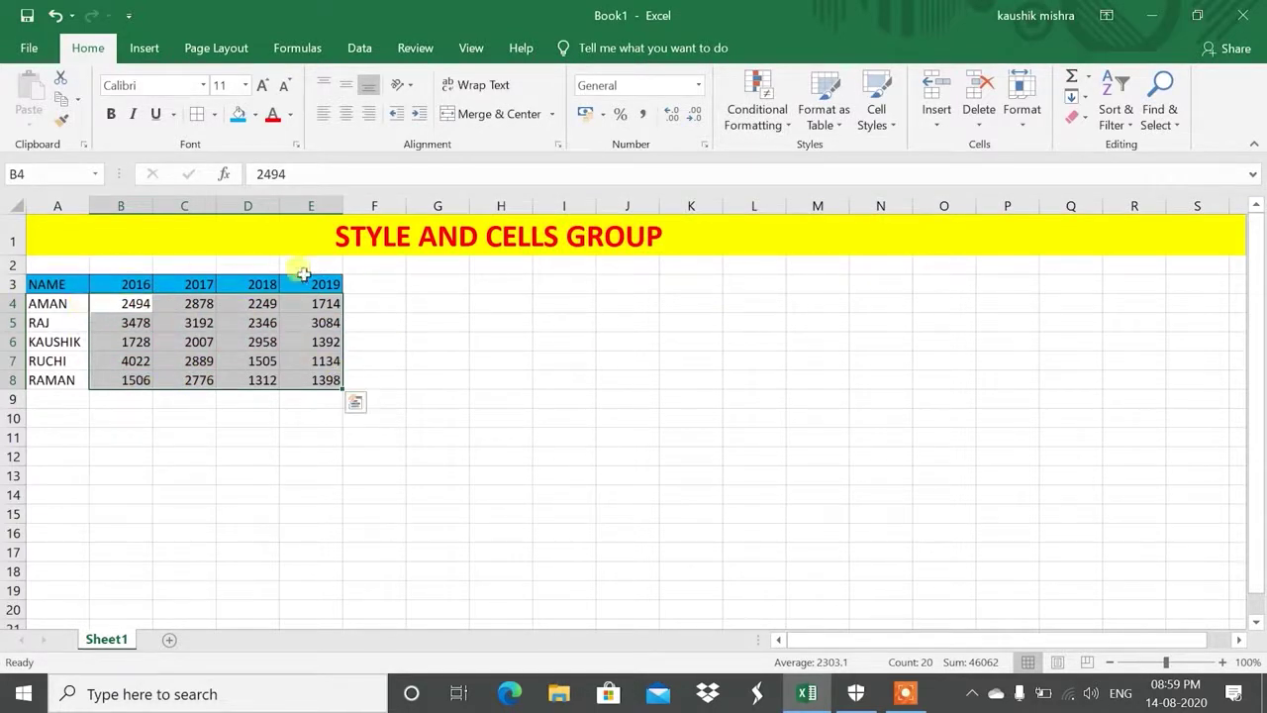
Preview a Less Than 1500 highlight rule with light red fill and dark red text on B4:E8, and cancel it
click(760, 109)
mouse_move(800, 161)
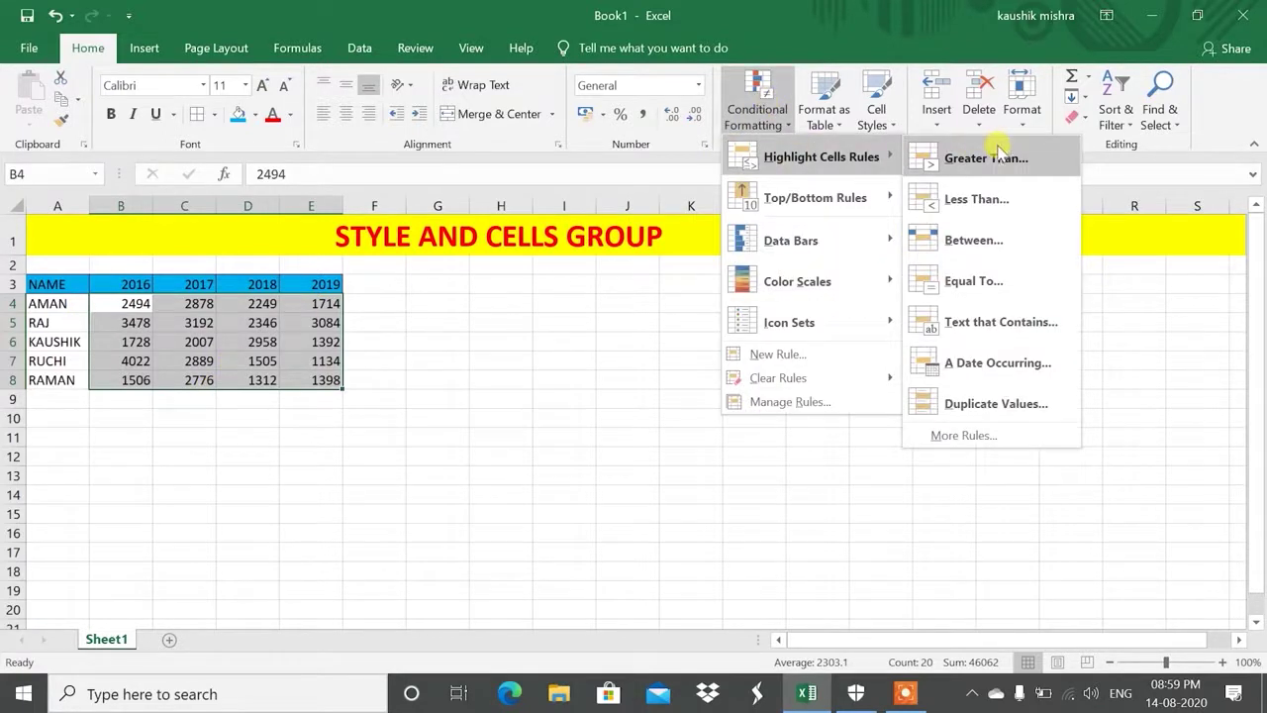
click(986, 199)
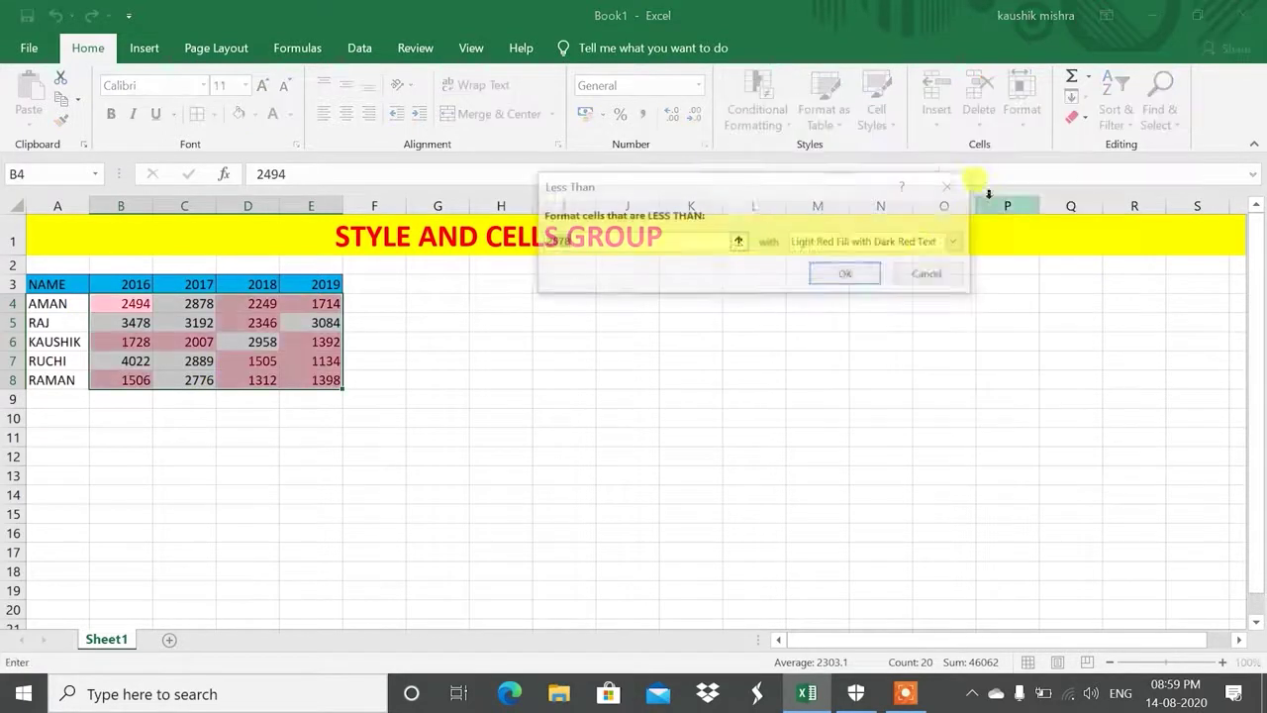
text(1)
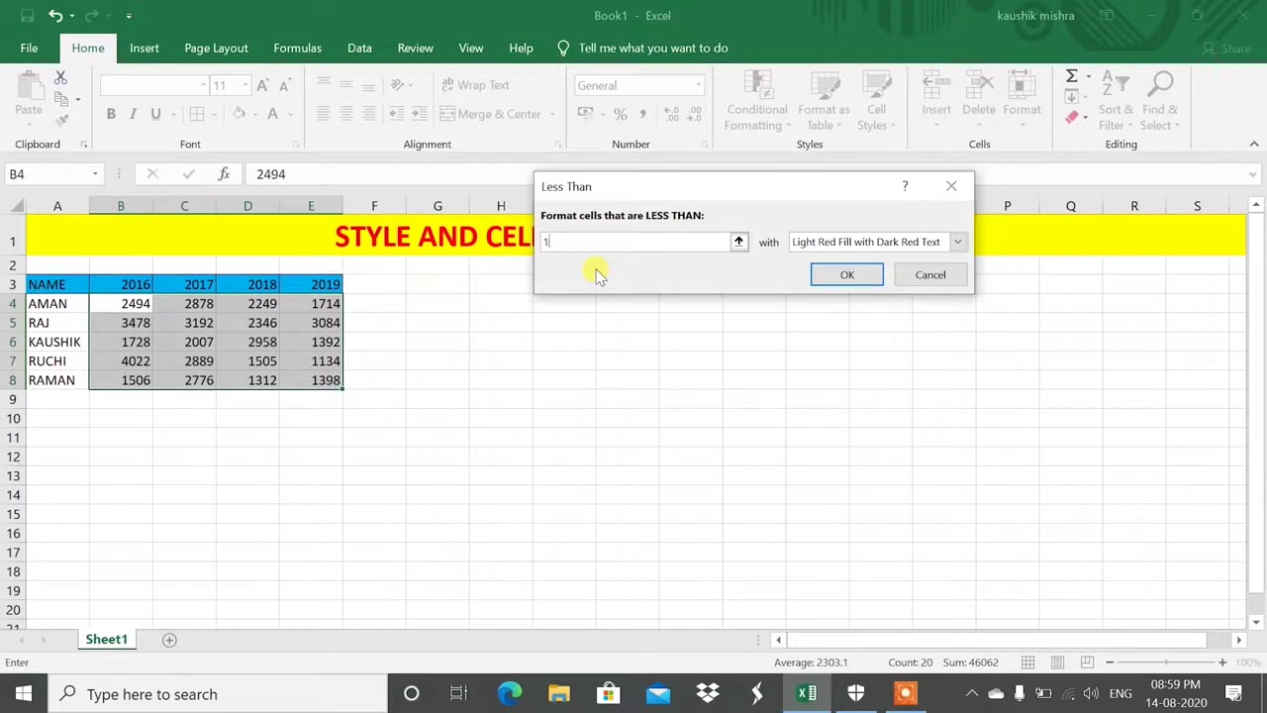
text(500)
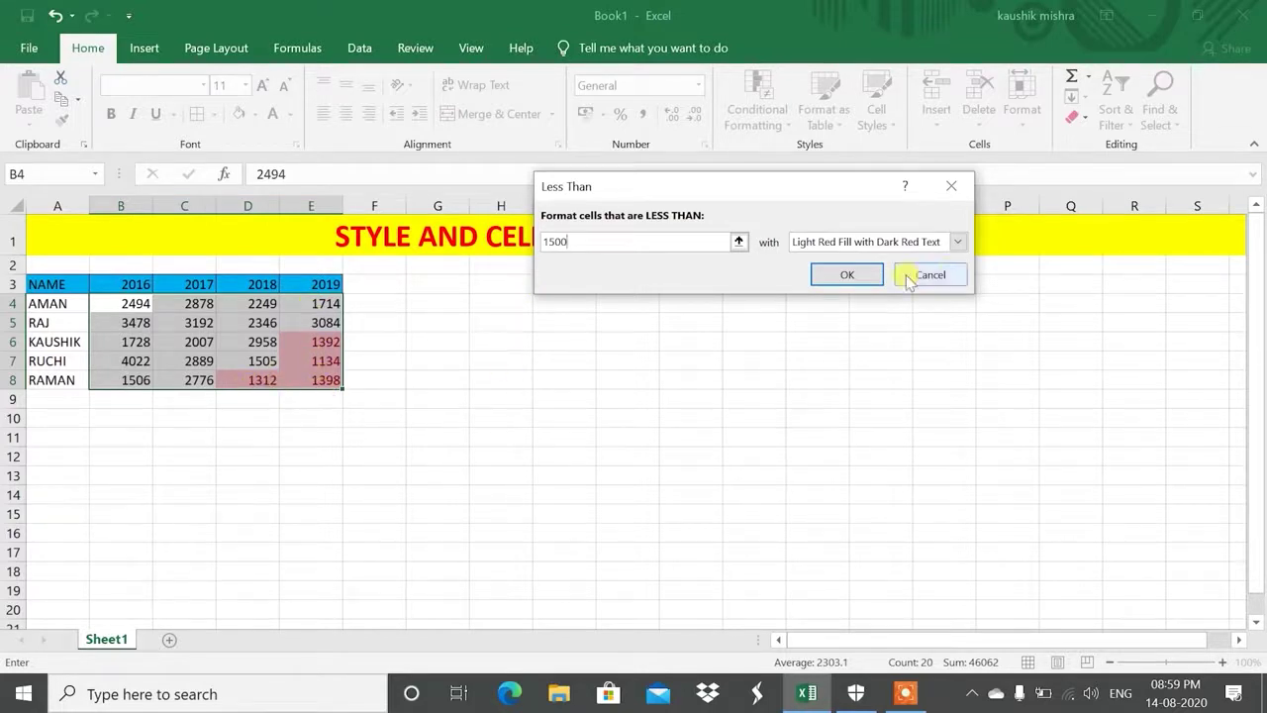
click(942, 275)
Set up a Between highlight rule on B4:E8 for values from 2000 to 3000
click(763, 129)
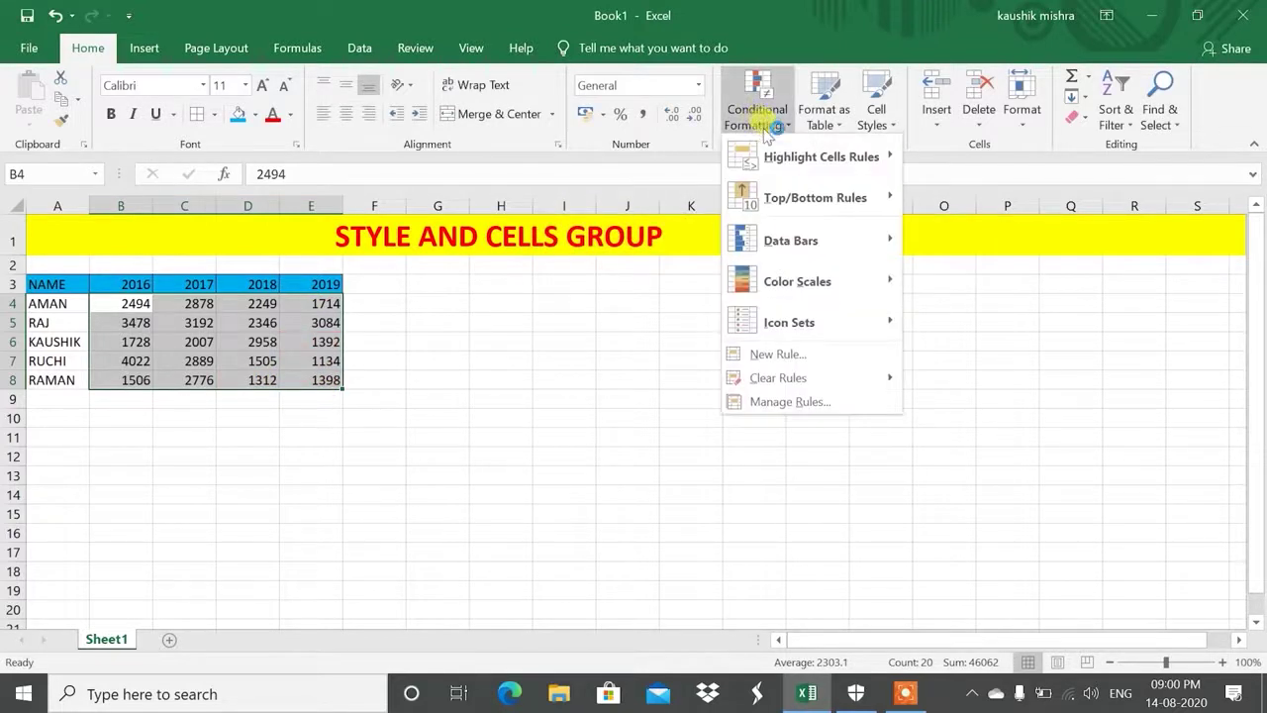
mouse_move(779, 156)
click(1011, 242)
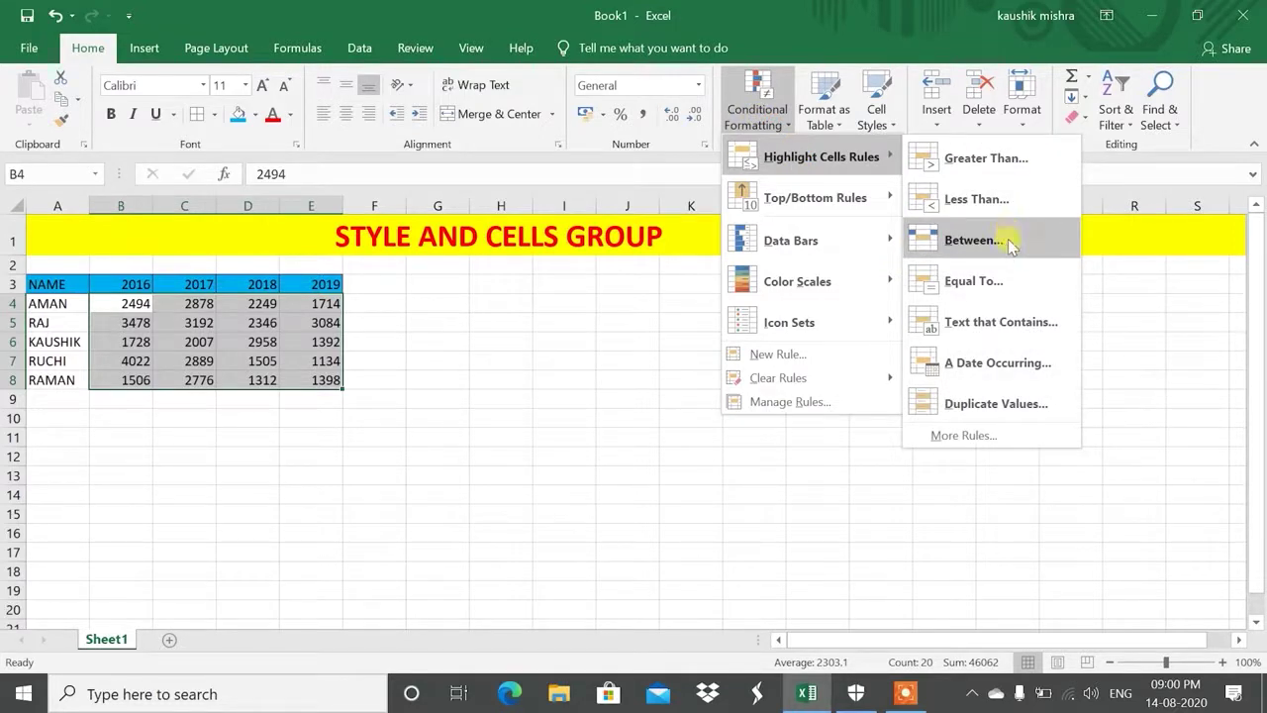
drag(673, 186, 521, 276)
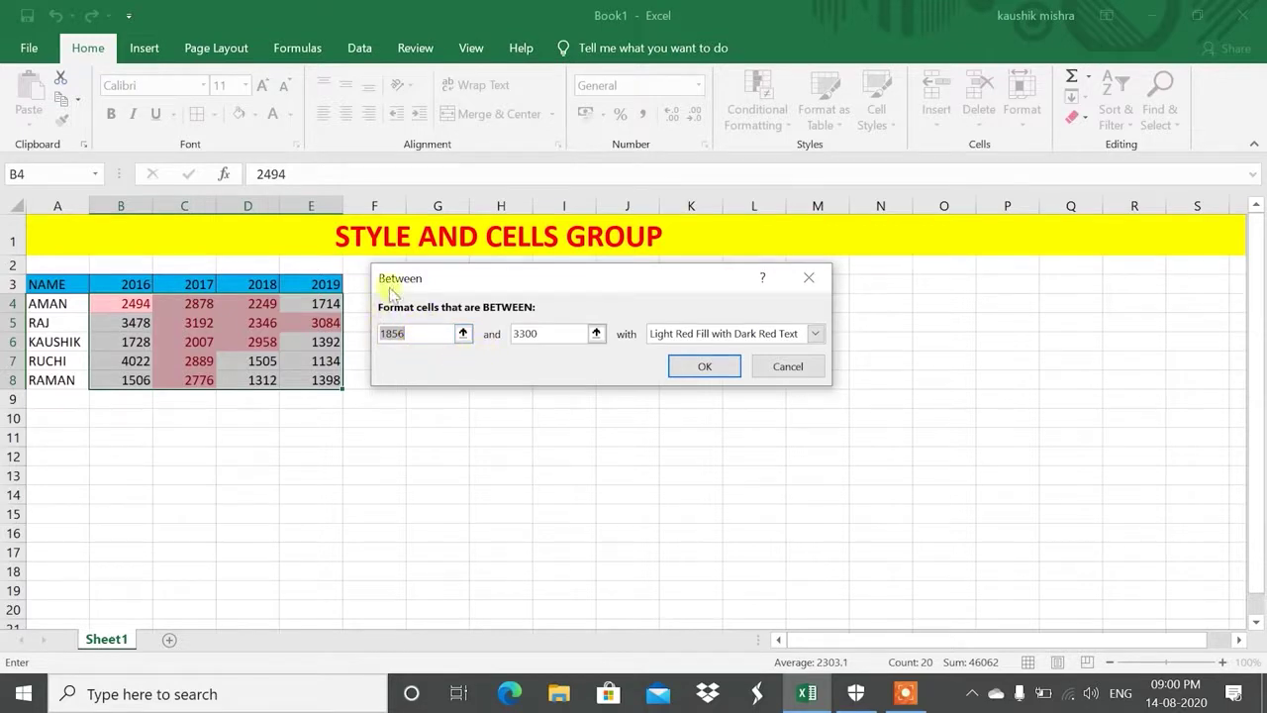
key(BackSpace)
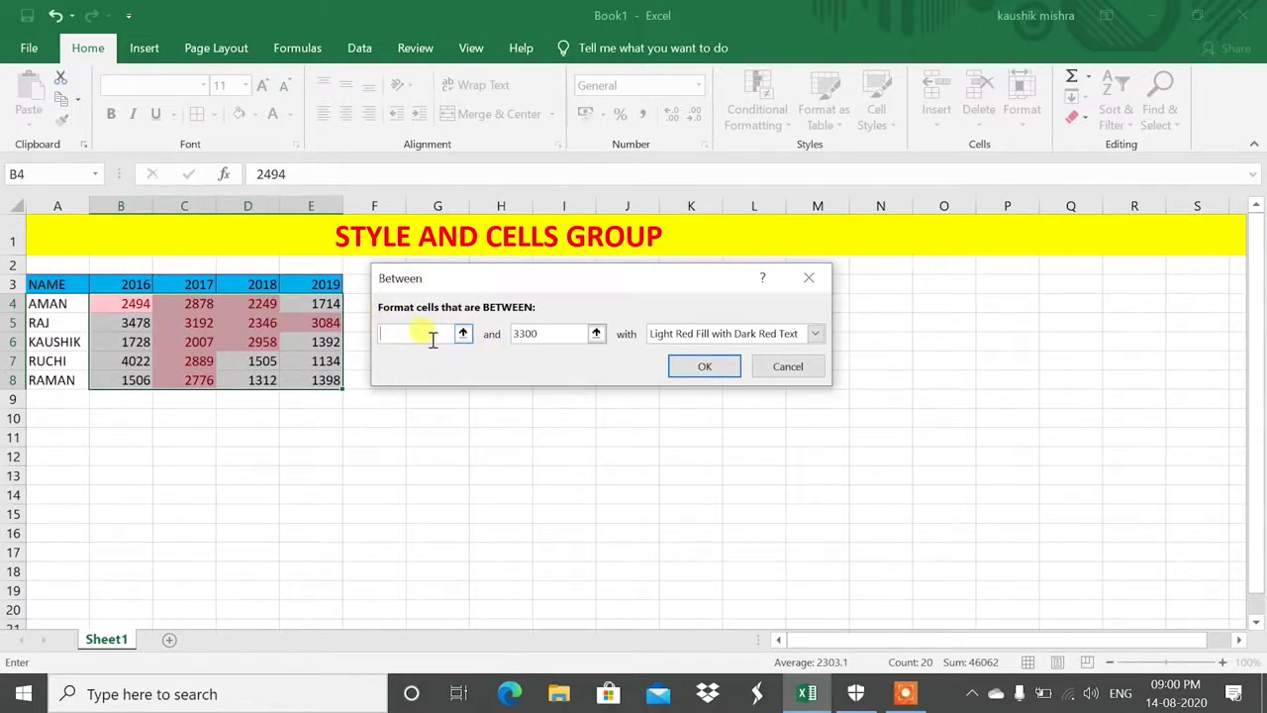
text(2000)
key(BackSpace)
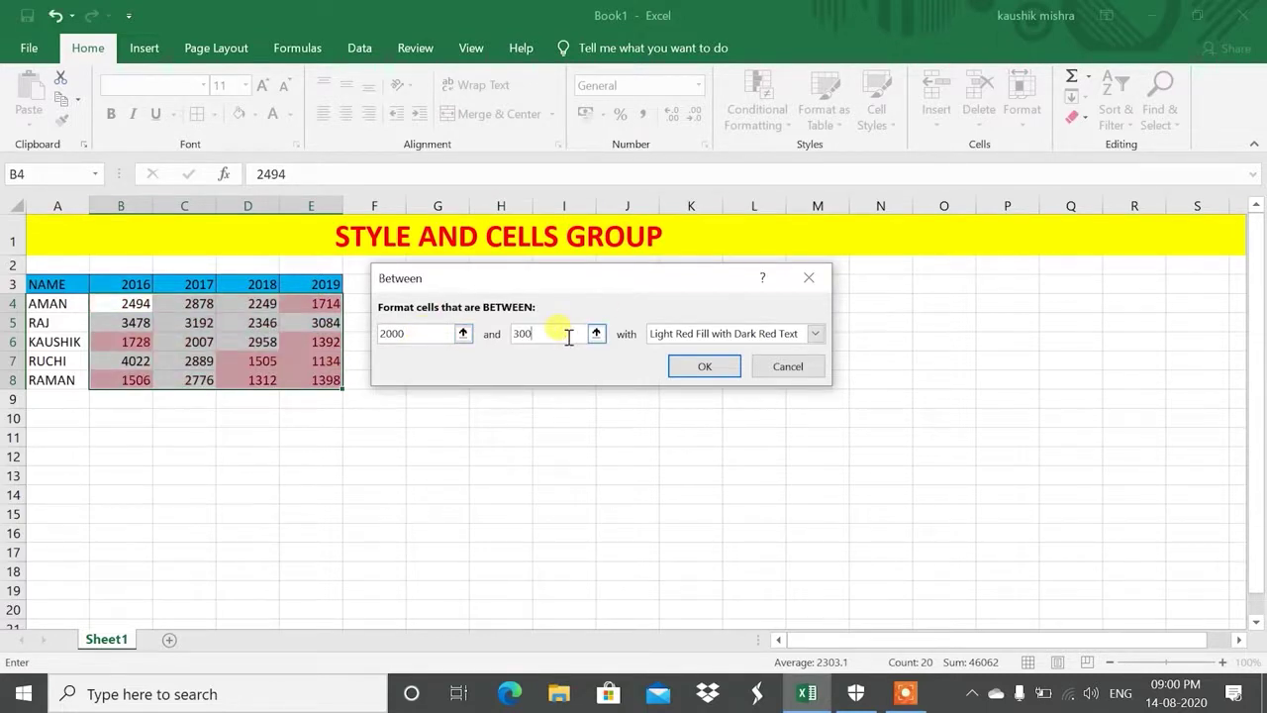
text(0)
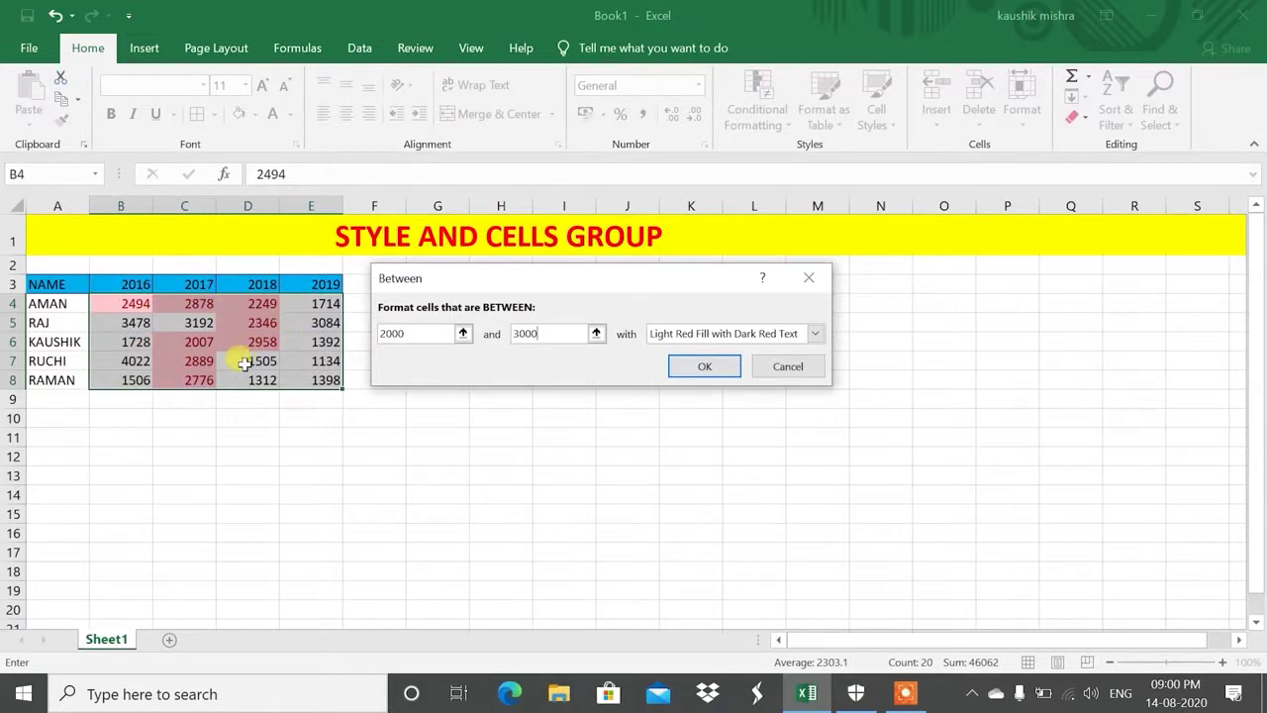
Choose a custom format for the Between rule and pick a light orange background from the extended color palette
click(797, 337)
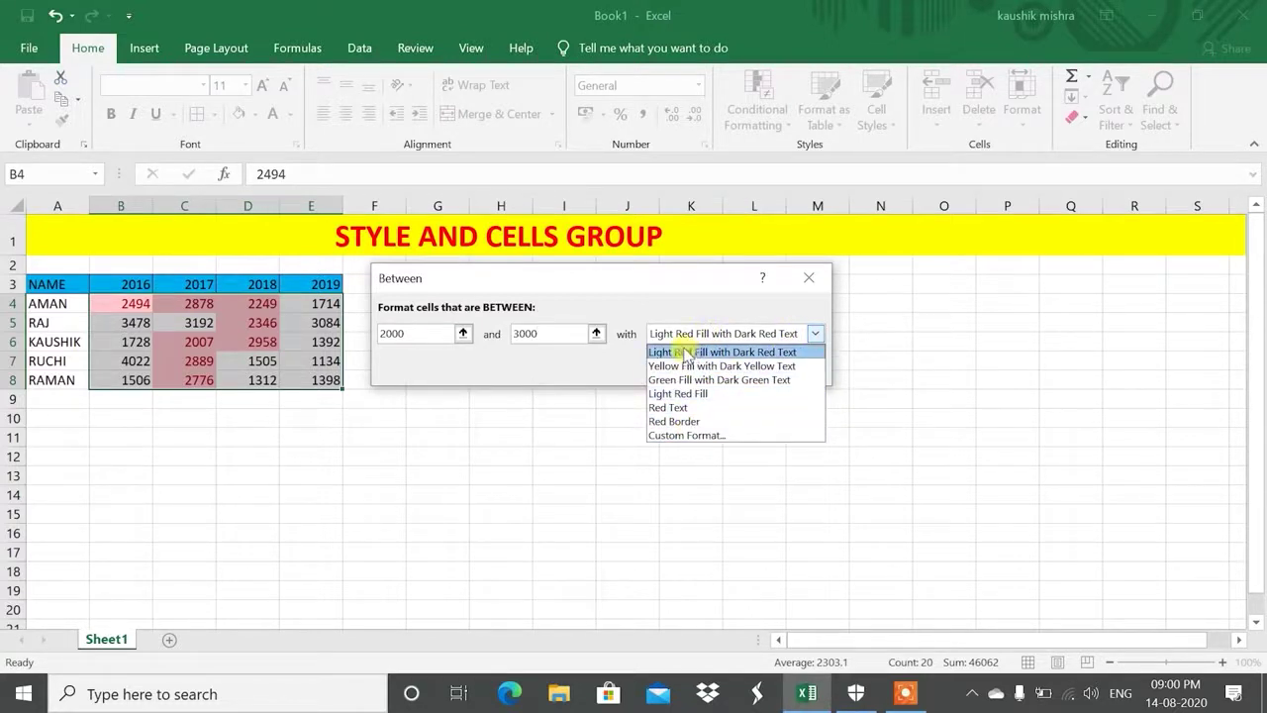
click(705, 435)
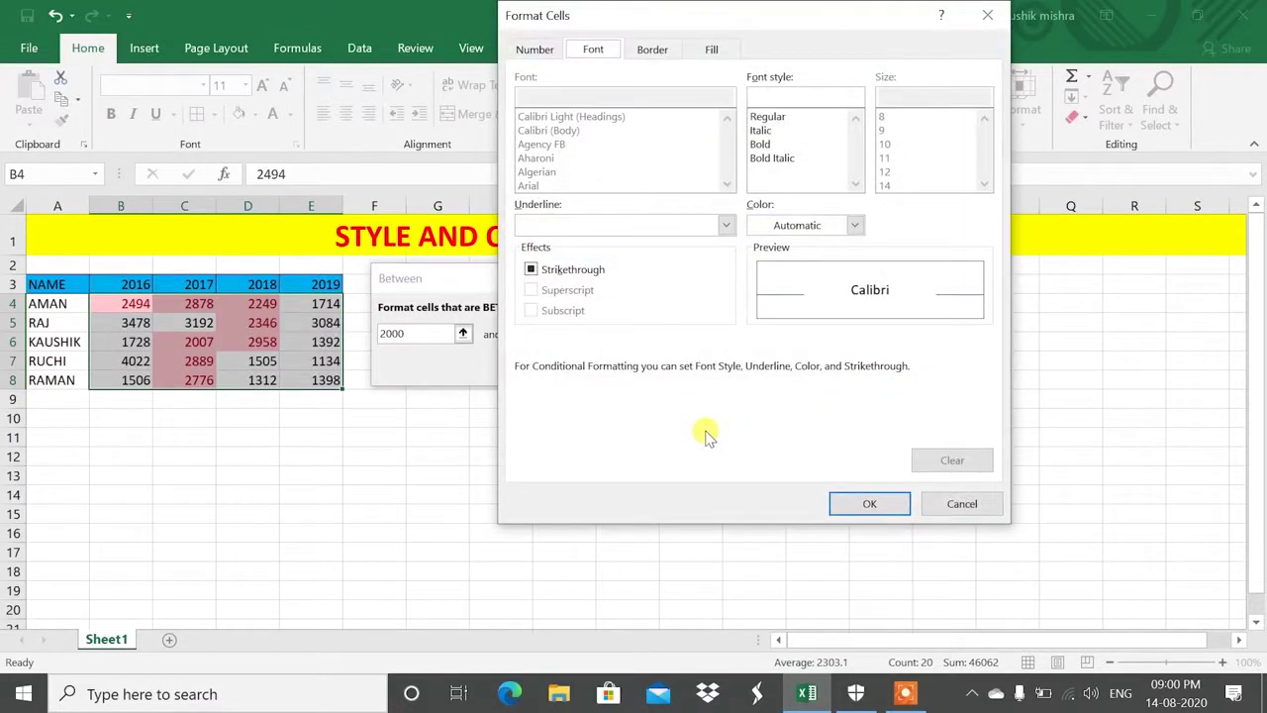
click(710, 52)
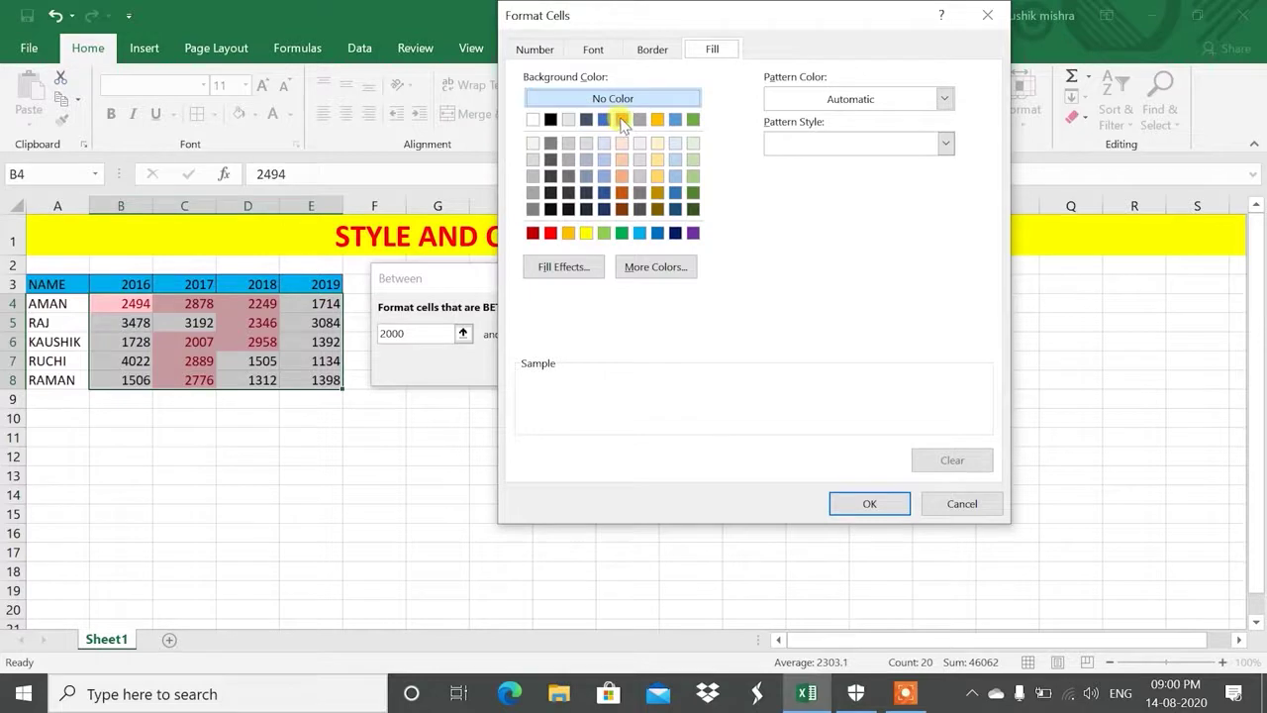
click(562, 266)
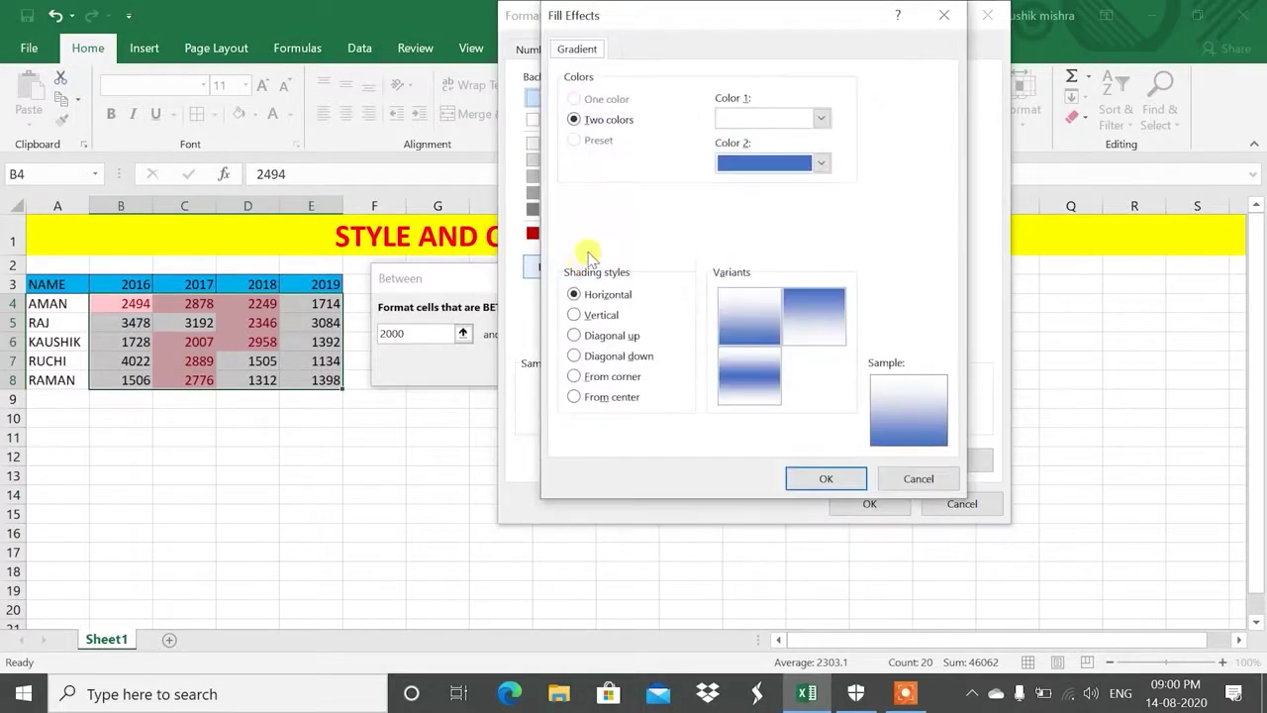
click(944, 14)
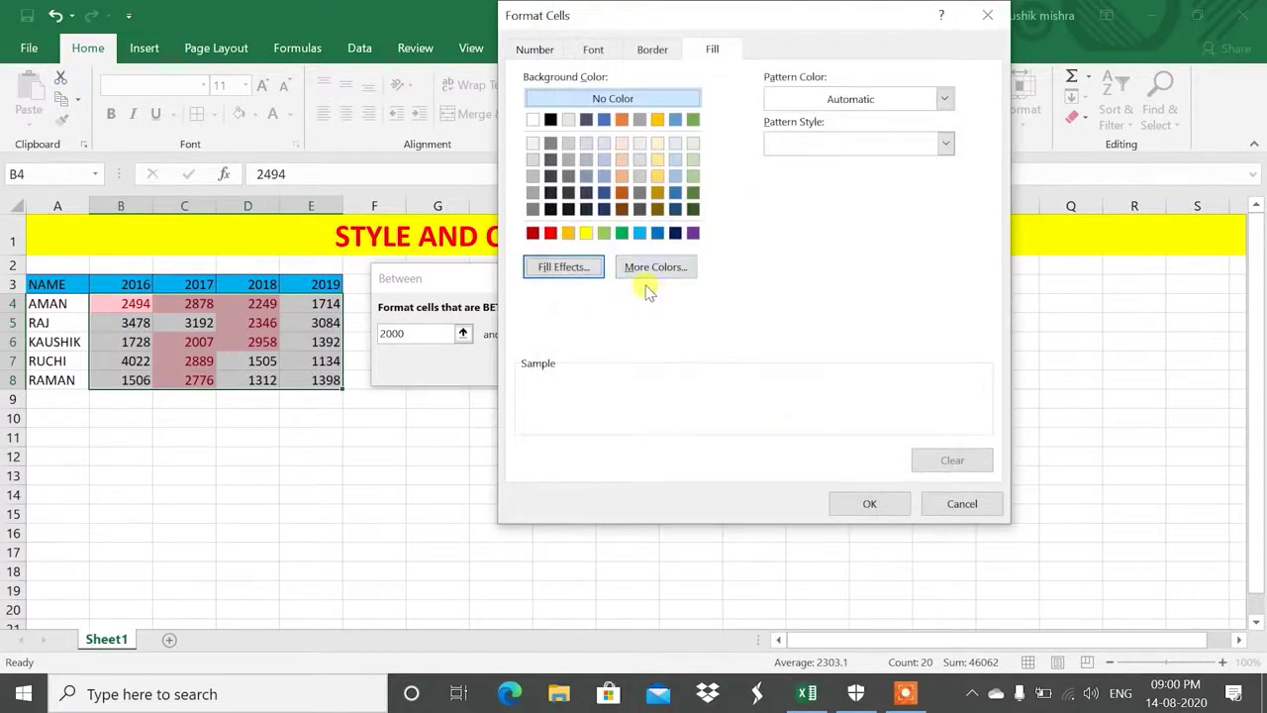
click(634, 269)
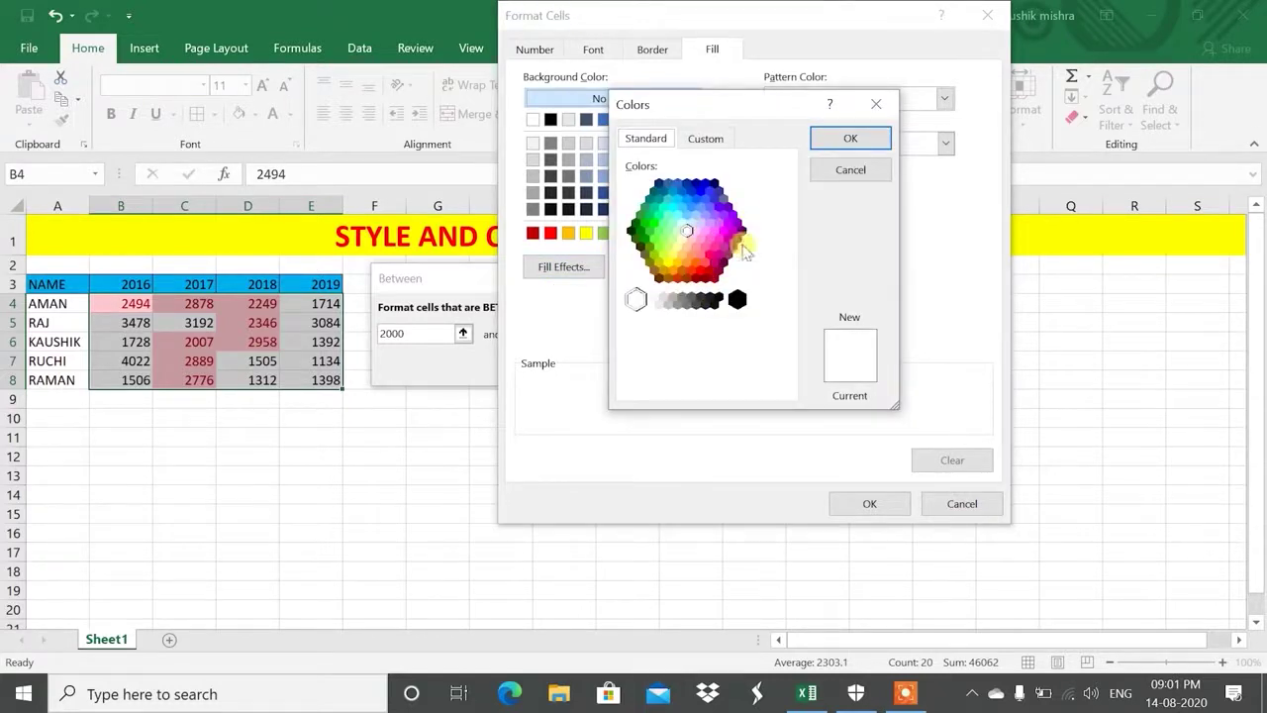
click(665, 243)
click(687, 273)
click(705, 230)
click(664, 238)
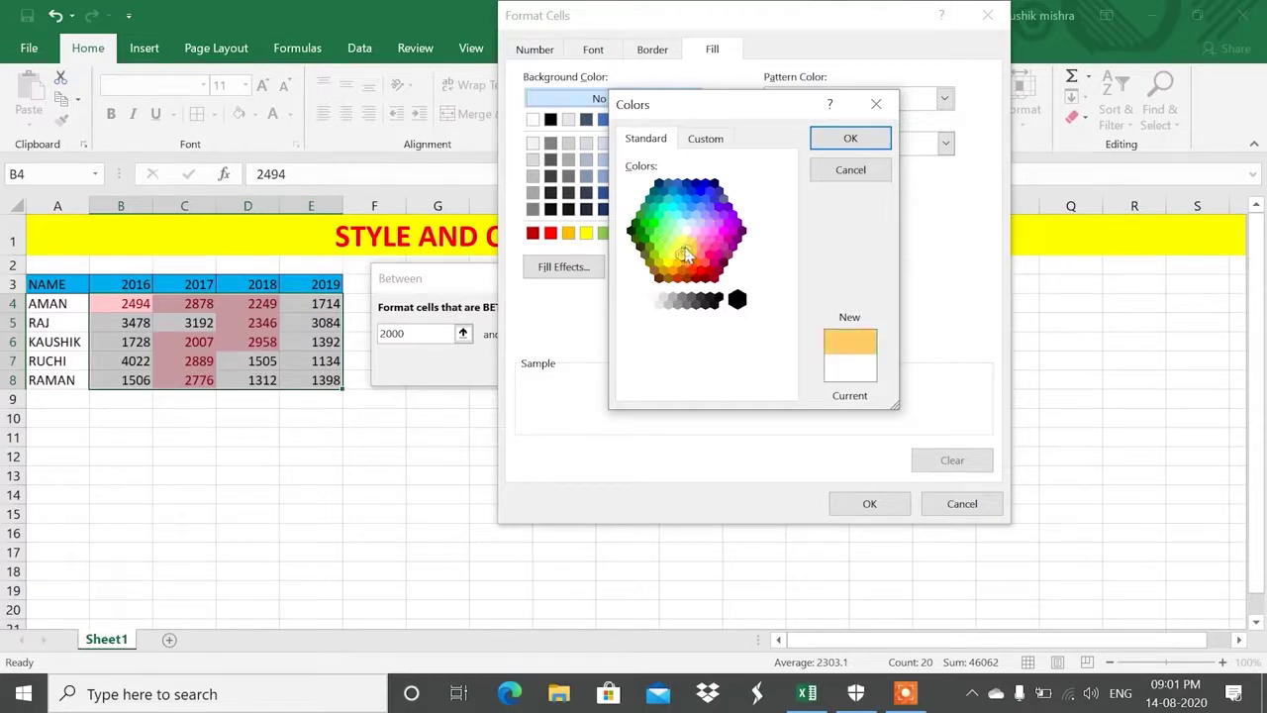
click(841, 136)
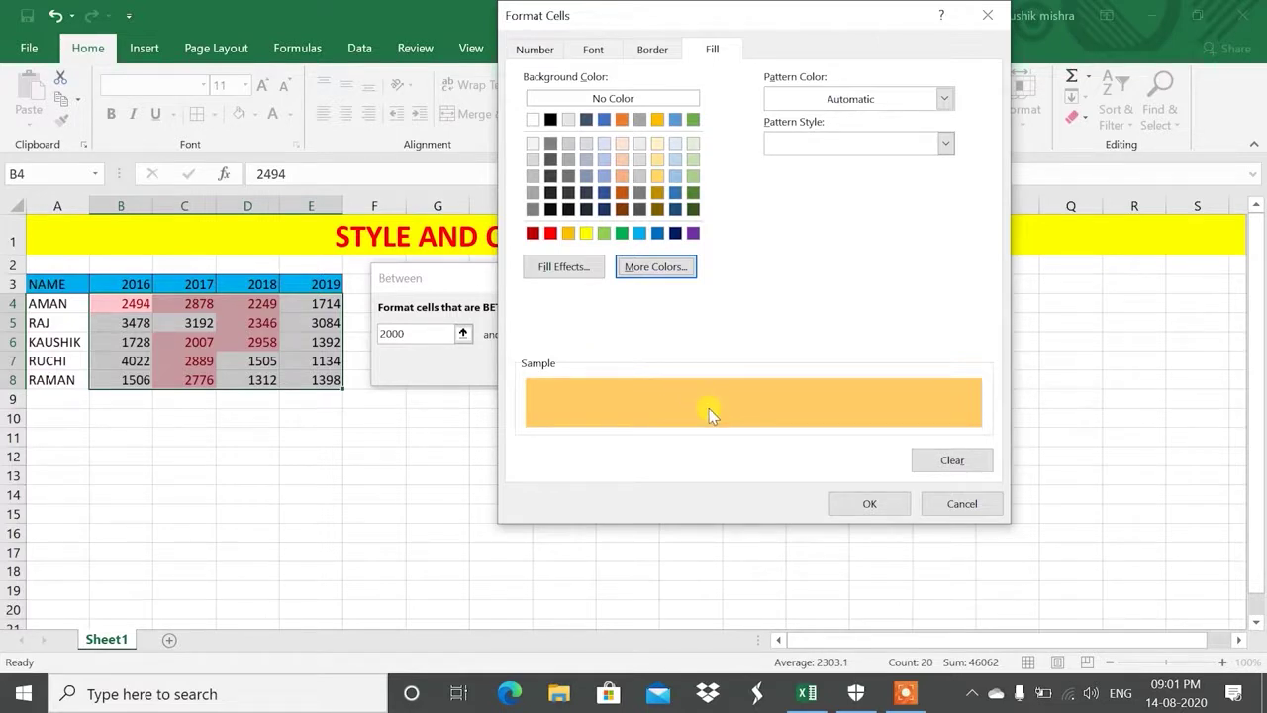
Change the custom format's background to light blue, accept the format to preview it, and cancel the Between rule
click(638, 233)
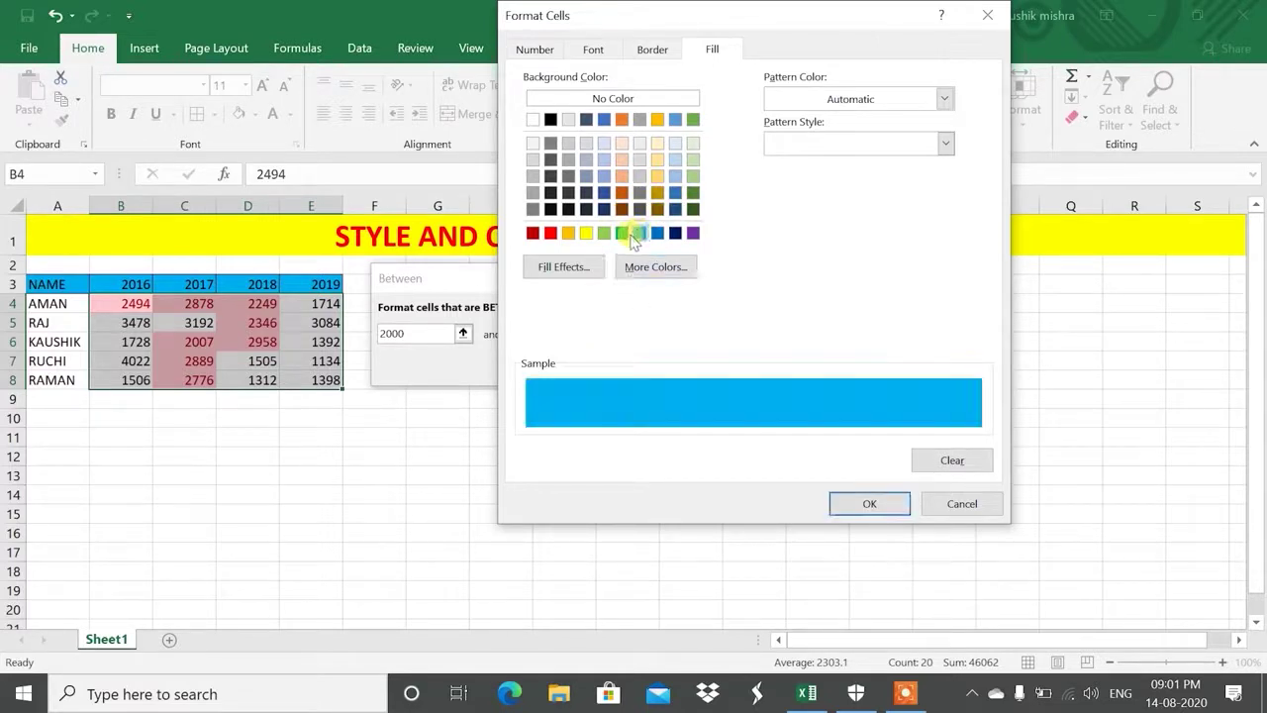
click(867, 503)
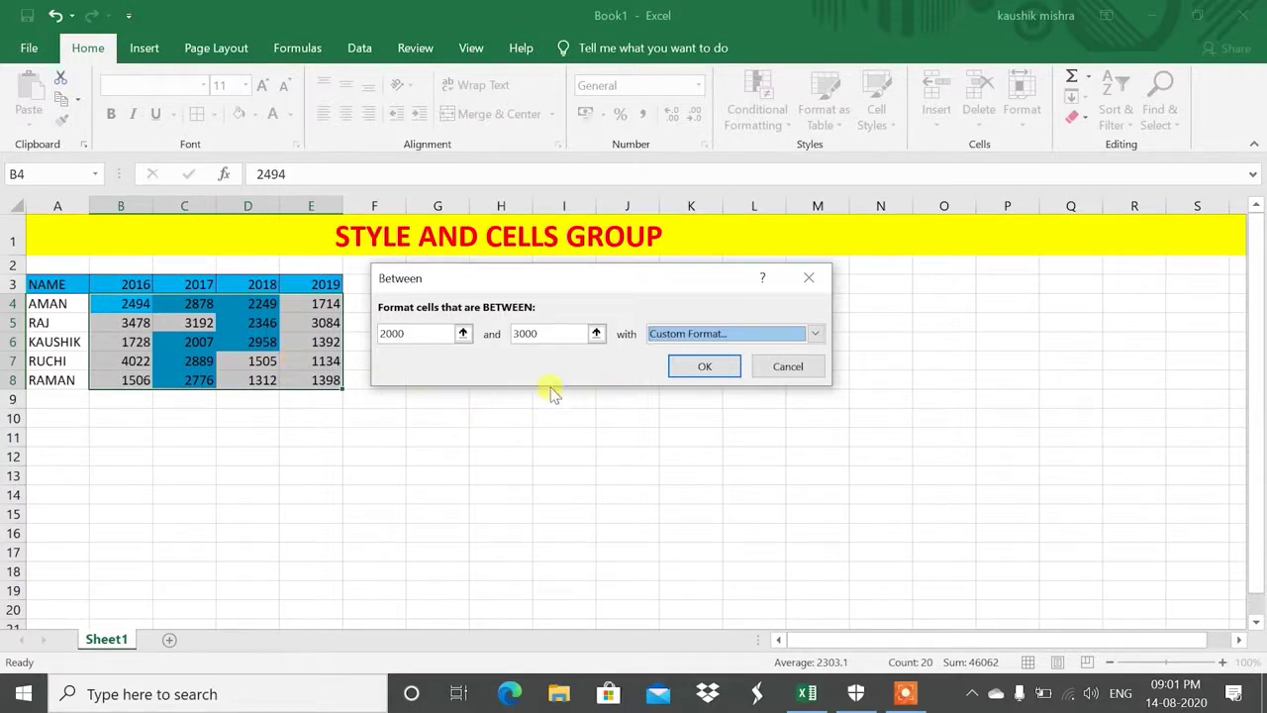
click(814, 366)
Preview an Equal To 4022 highlight rule with light red fill and dark red text on B4:E8, and cancel it
click(758, 111)
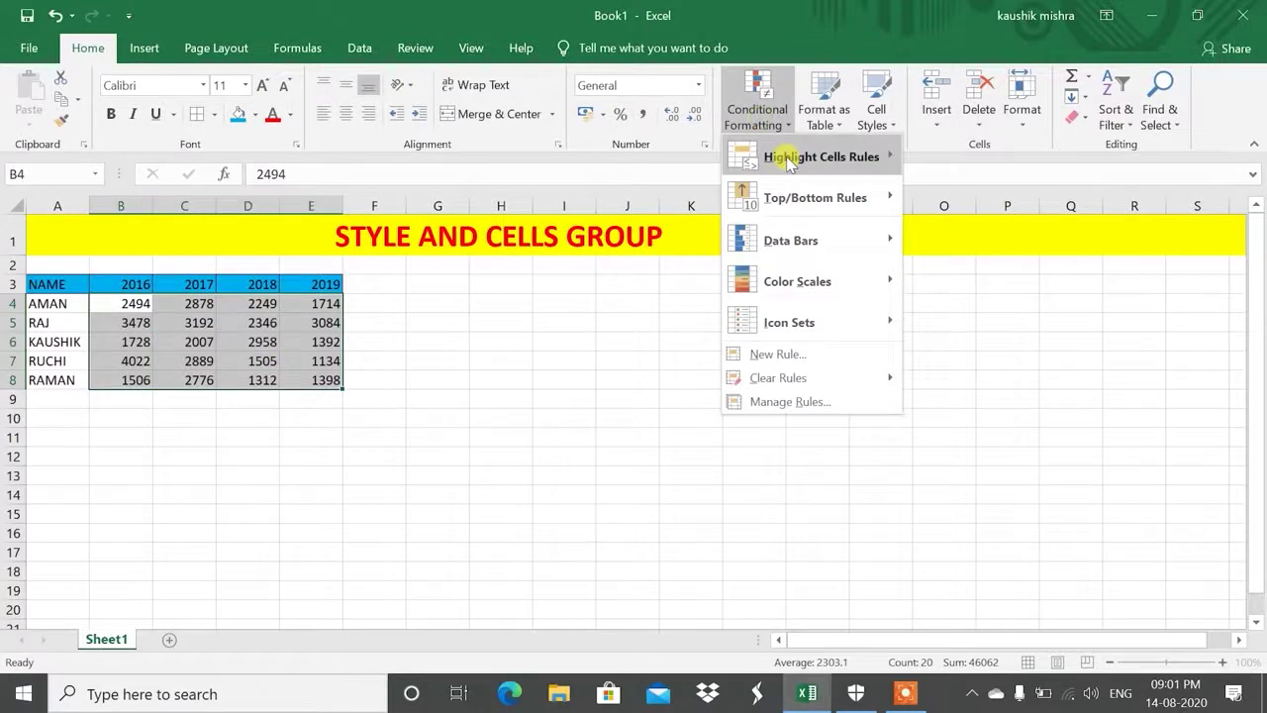
mouse_move(789, 164)
click(958, 285)
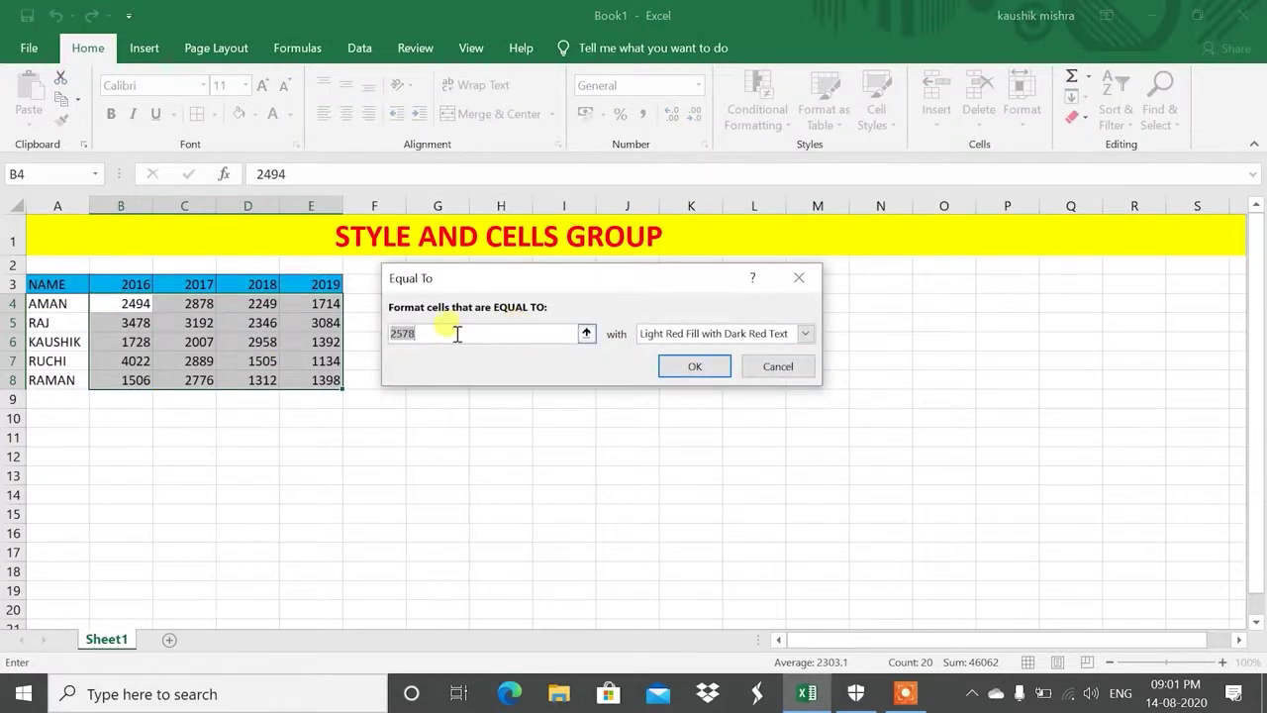
text(20)
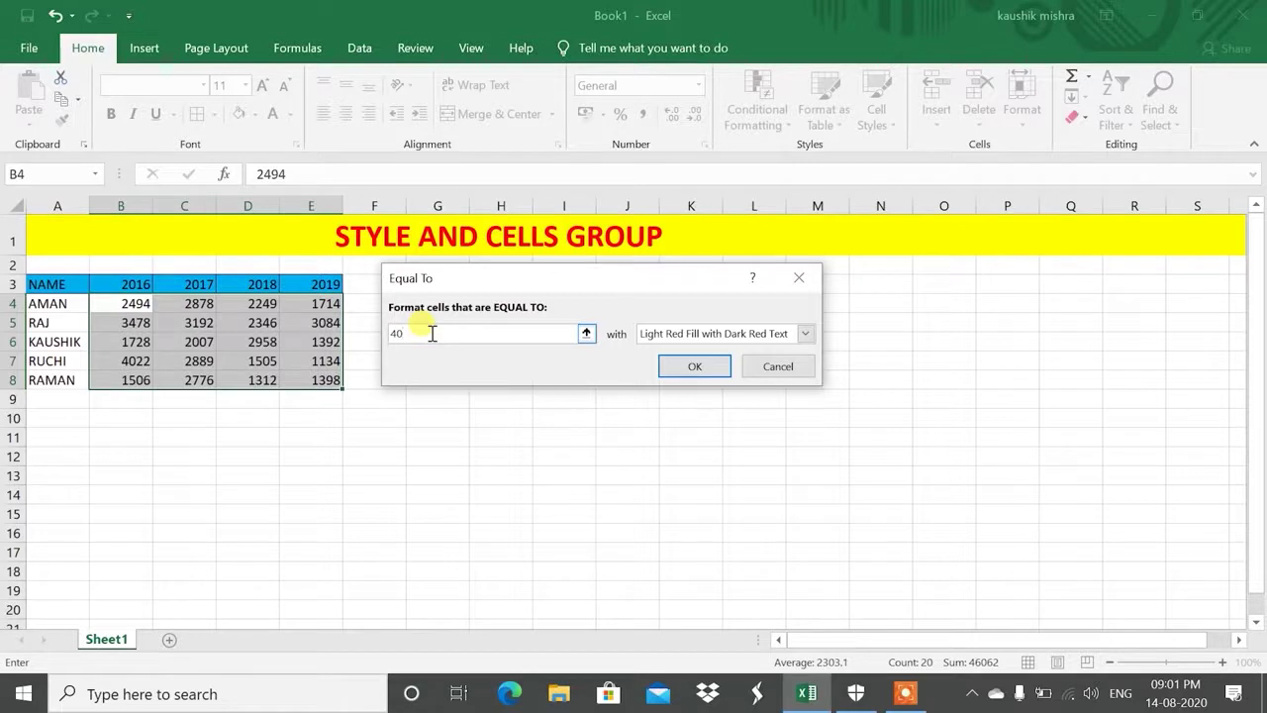
text(22)
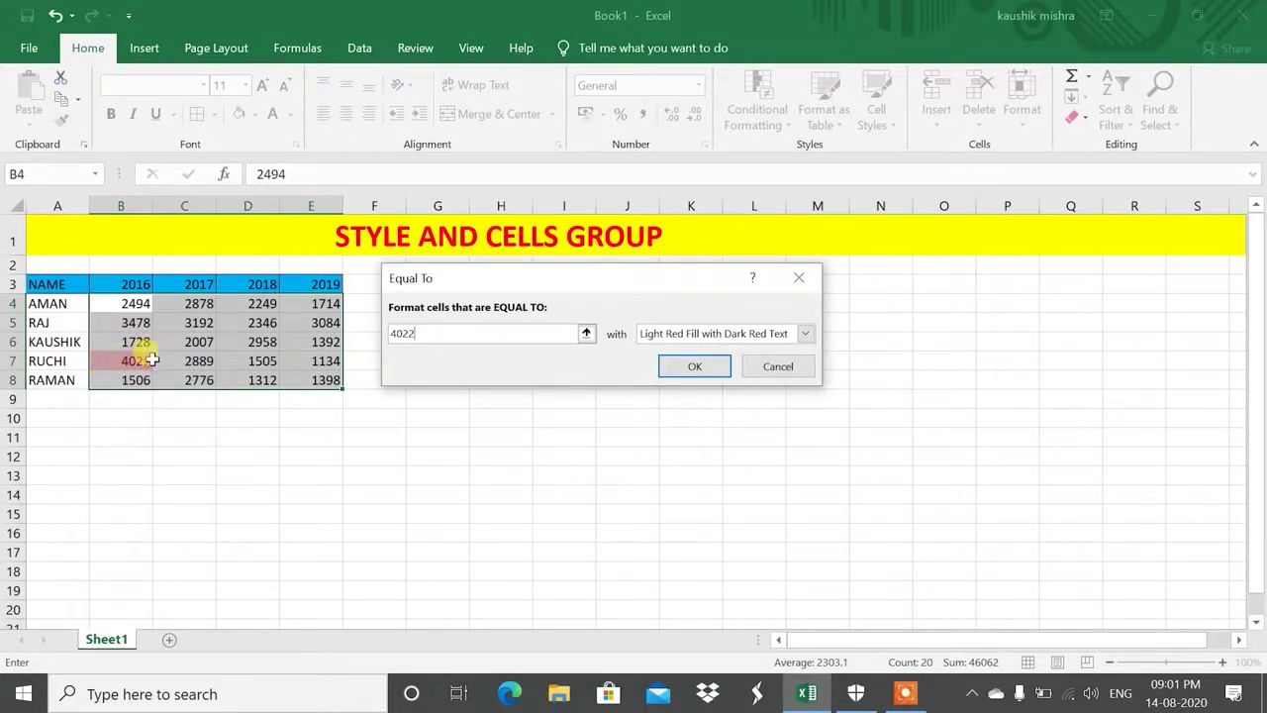
click(743, 335)
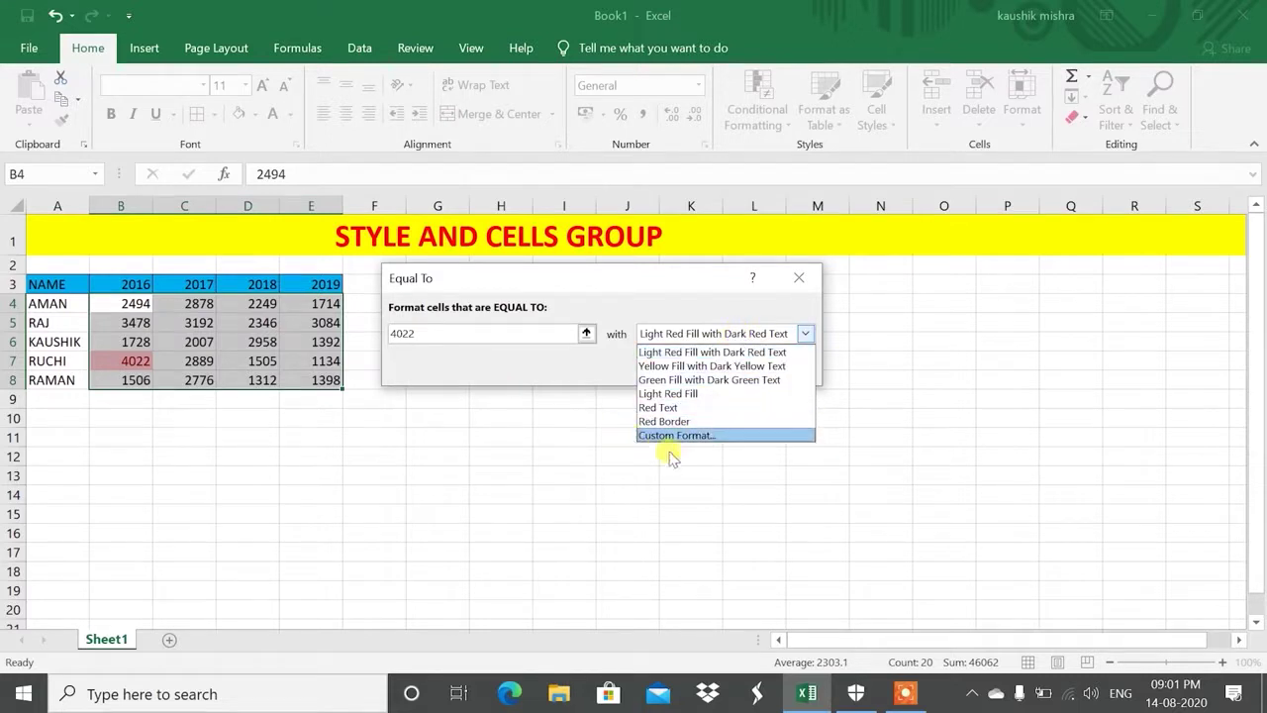
click(613, 498)
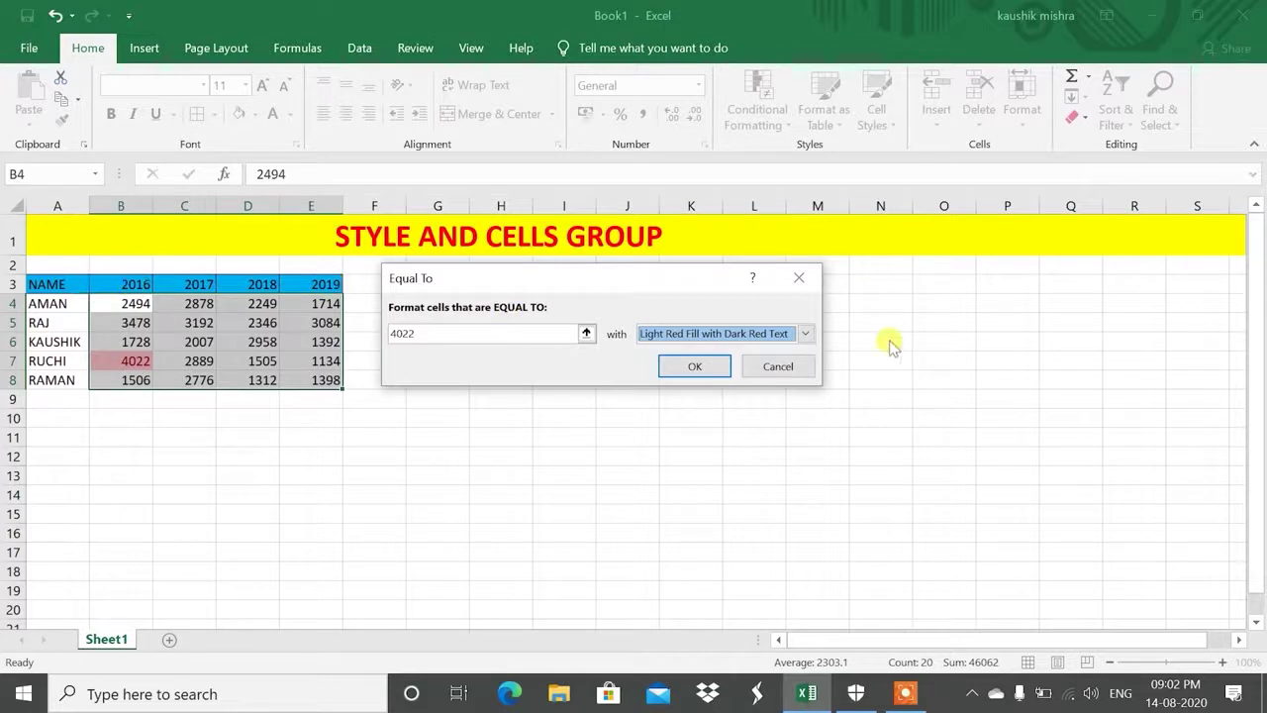
click(790, 368)
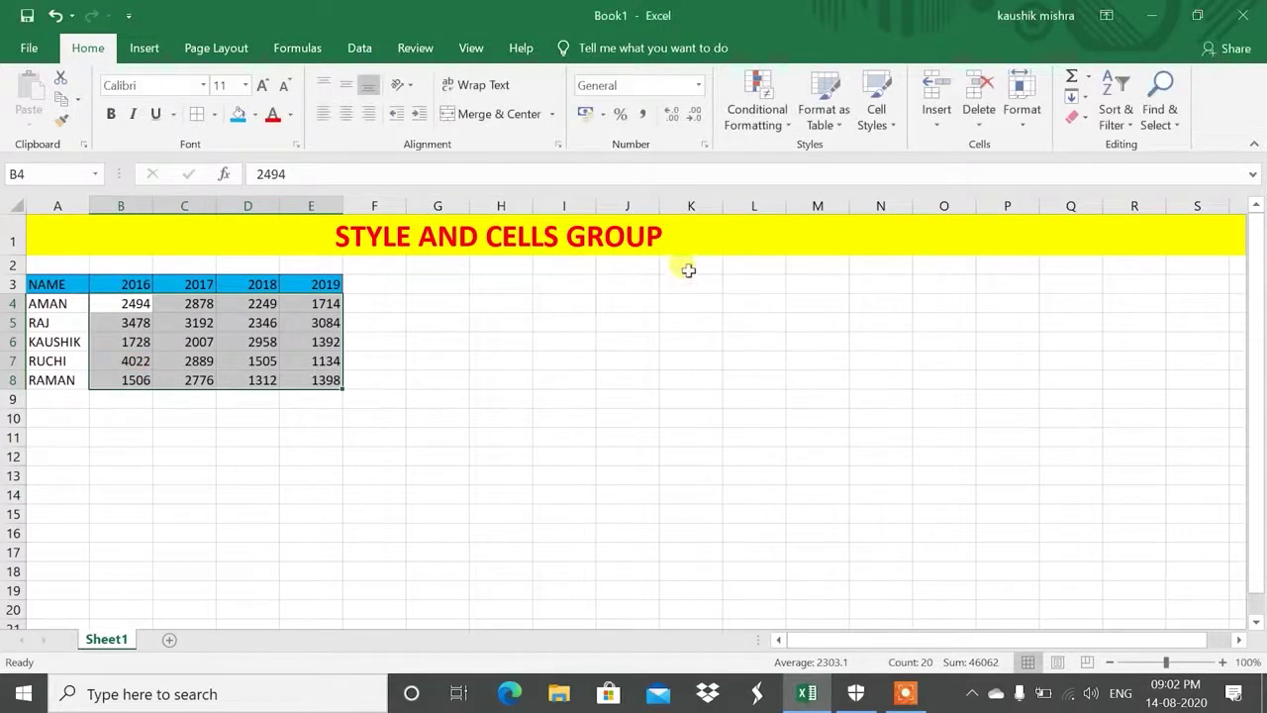
click(756, 111)
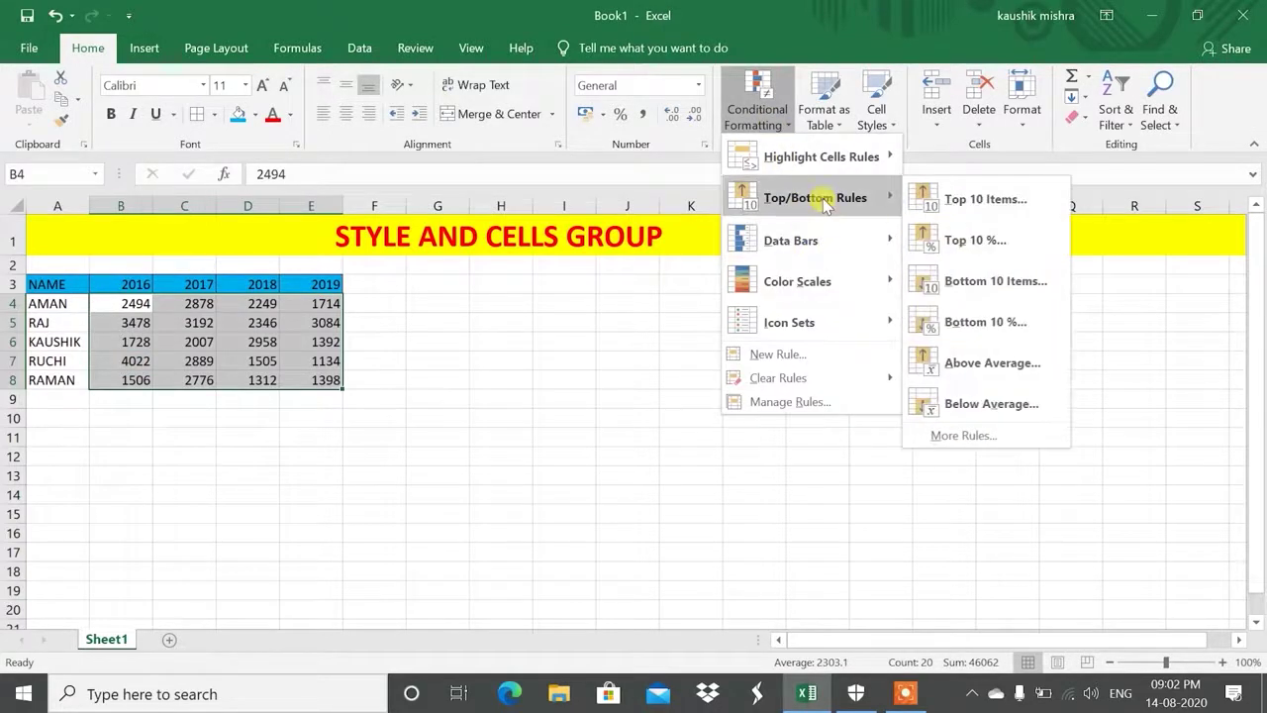
mouse_move(823, 156)
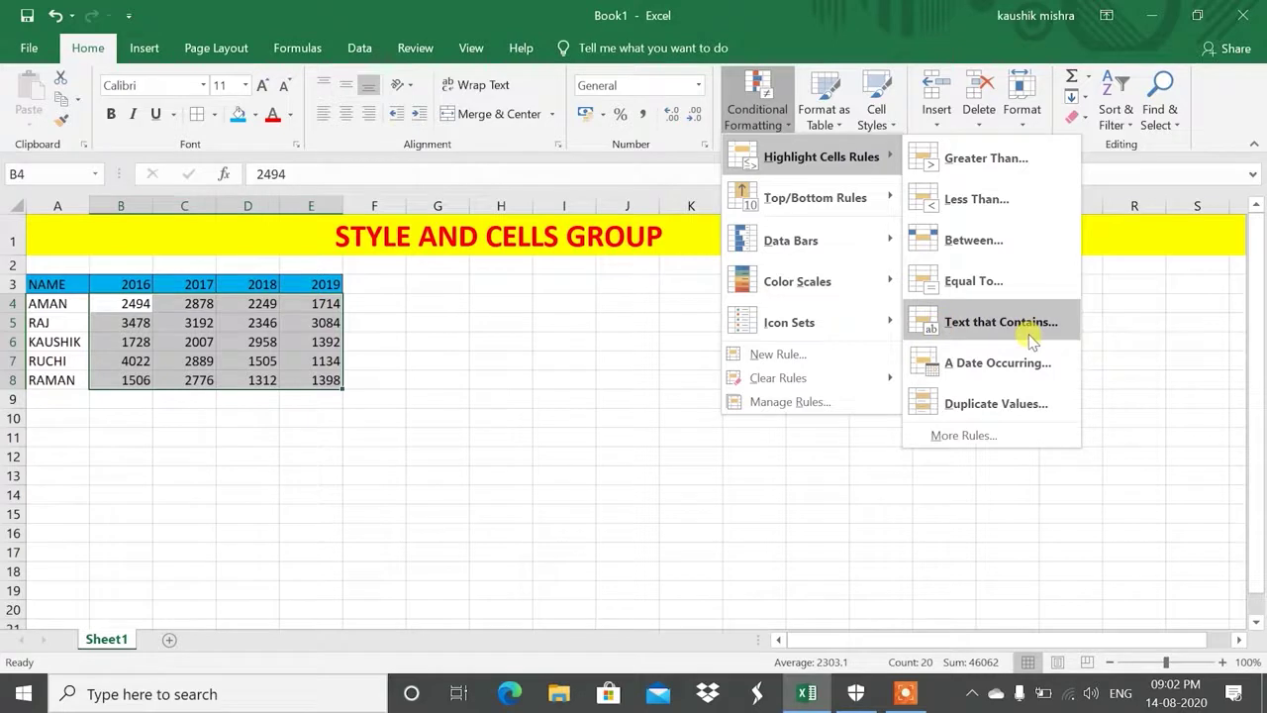
click(597, 374)
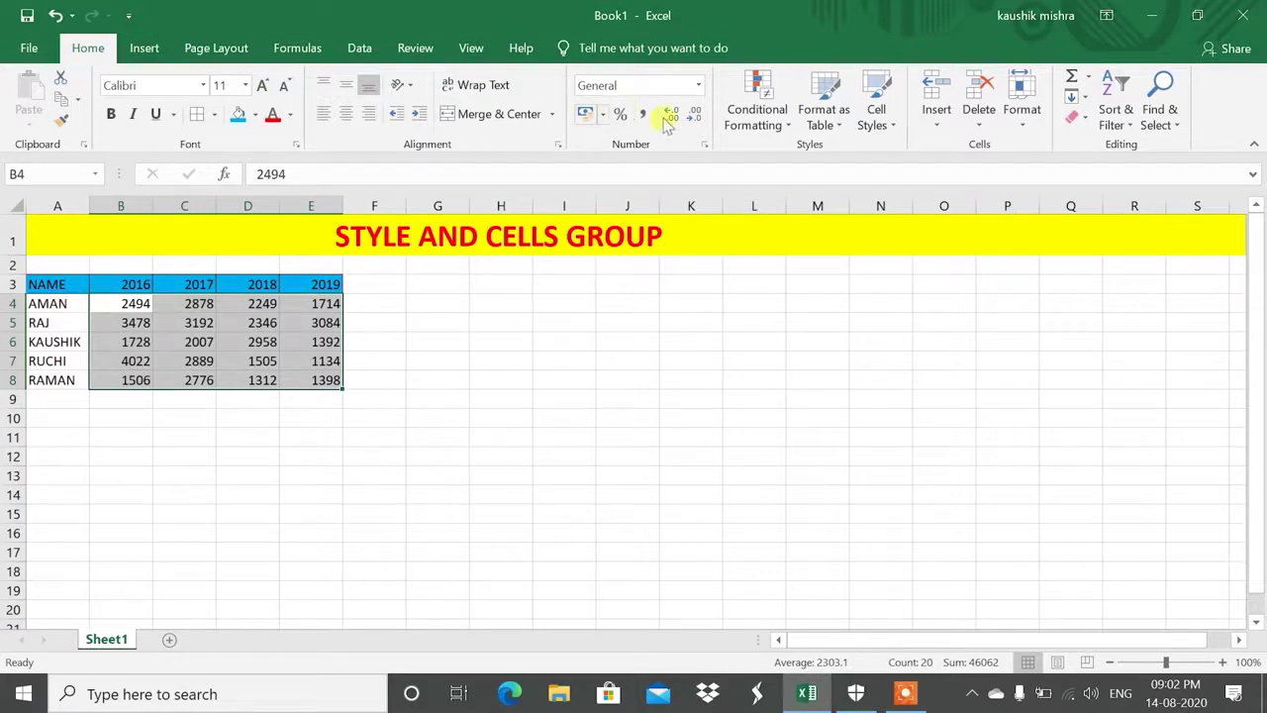
click(759, 105)
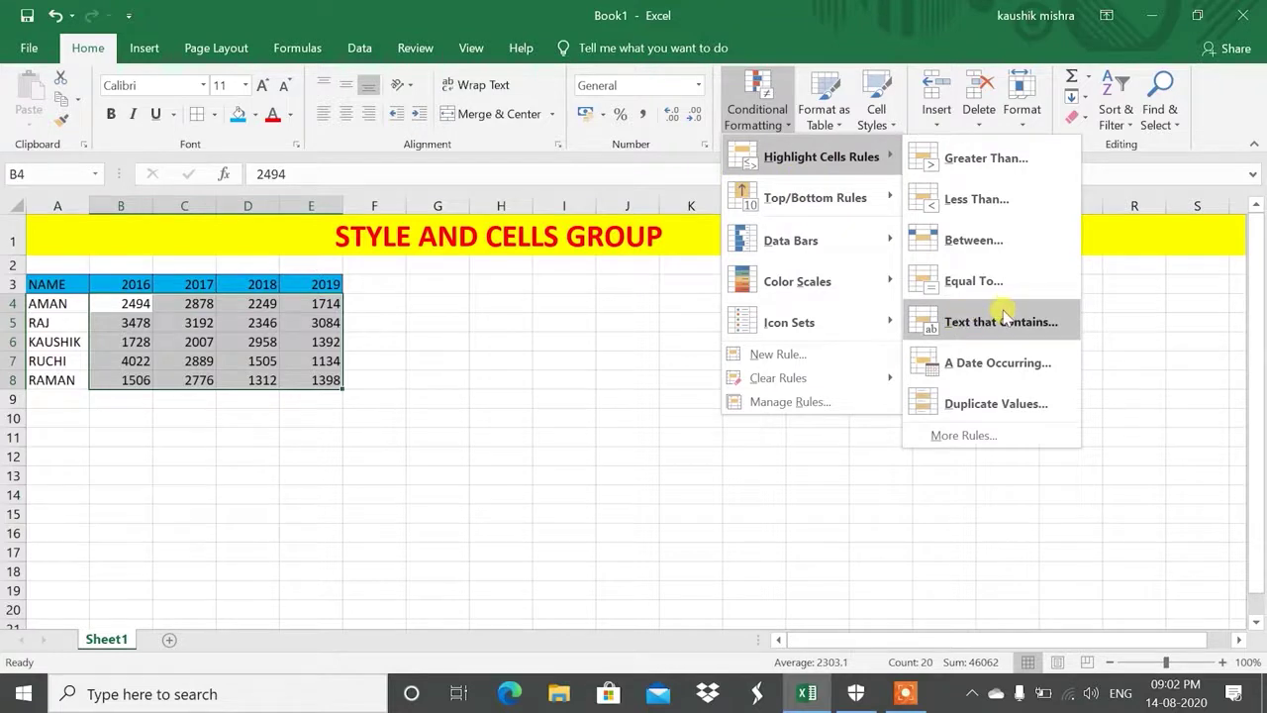
click(558, 267)
Preview a Text That Contains highlight rule on A4:A8 for the name in A5, with light red fill and dark red text, and cancel it
drag(50, 301, 54, 377)
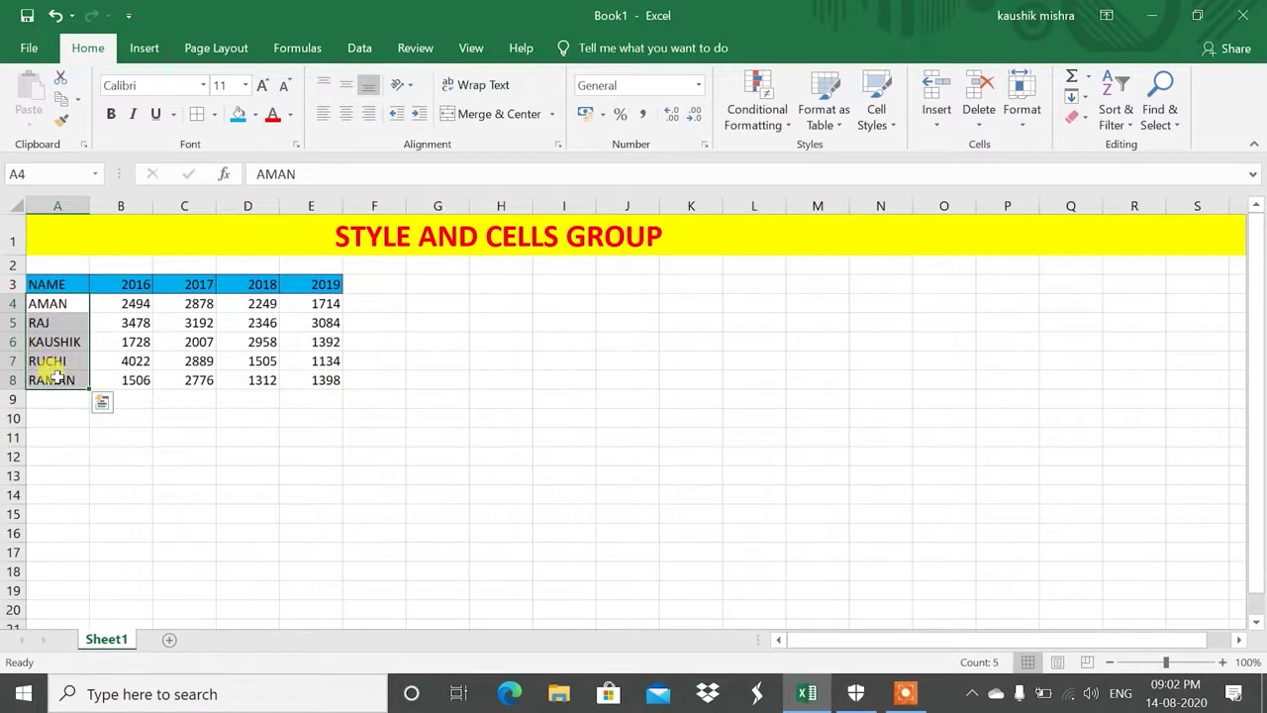
click(760, 115)
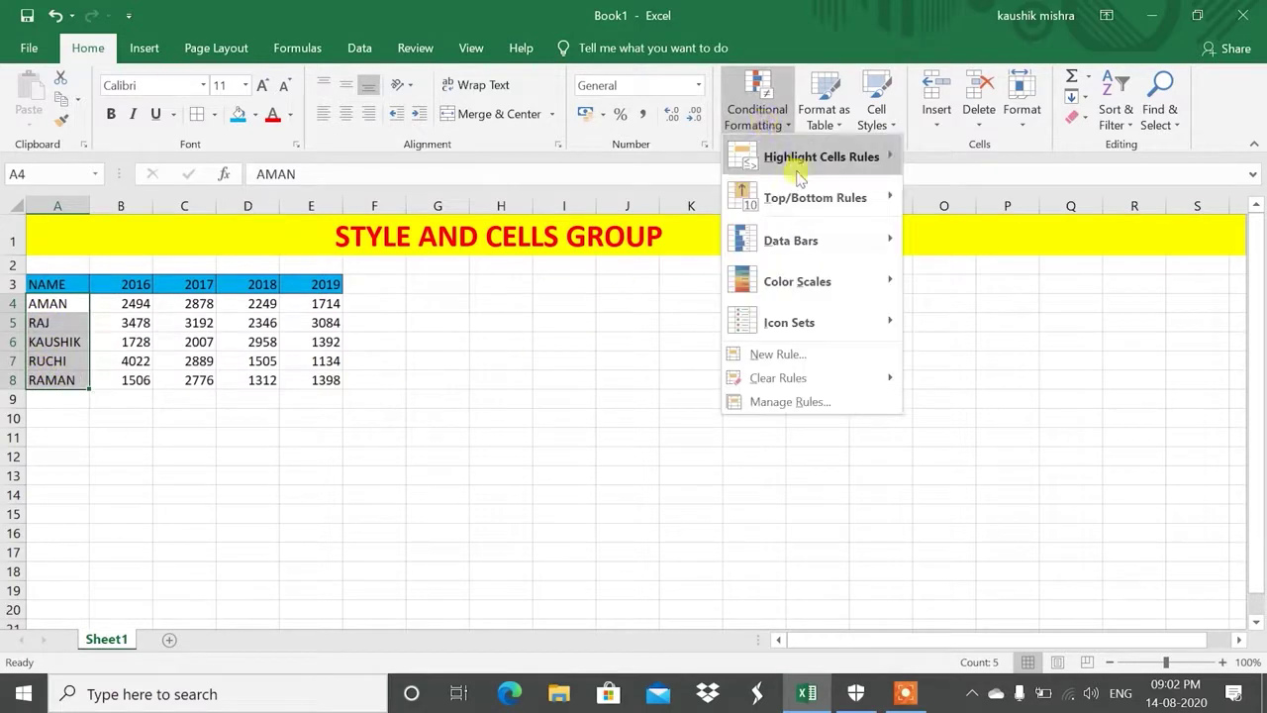
mouse_move(800, 173)
click(960, 322)
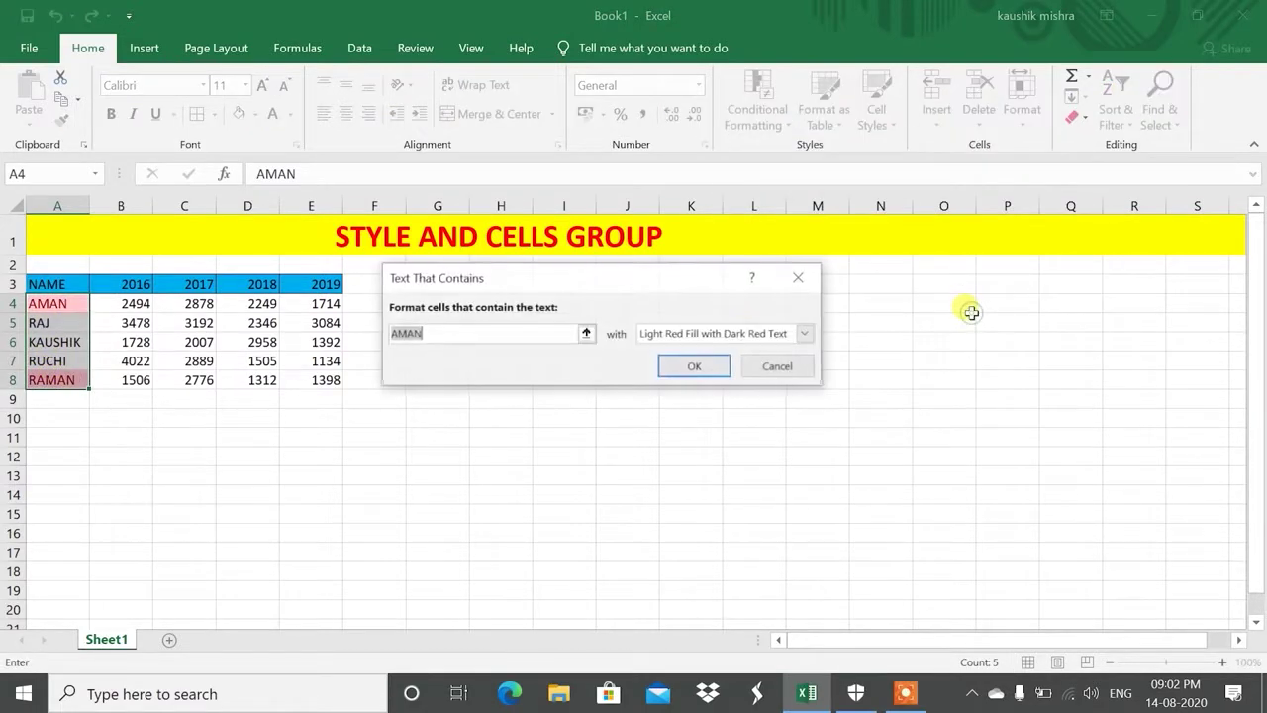
drag(580, 280, 591, 204)
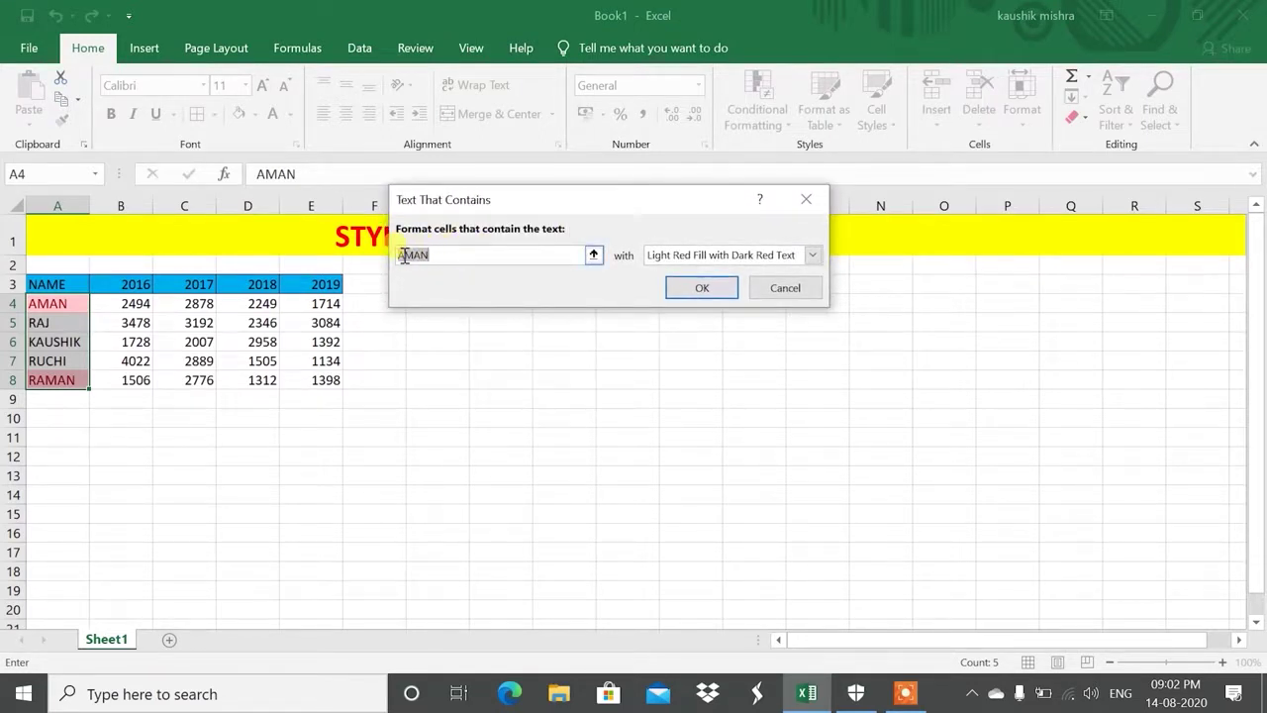
drag(486, 201, 429, 196)
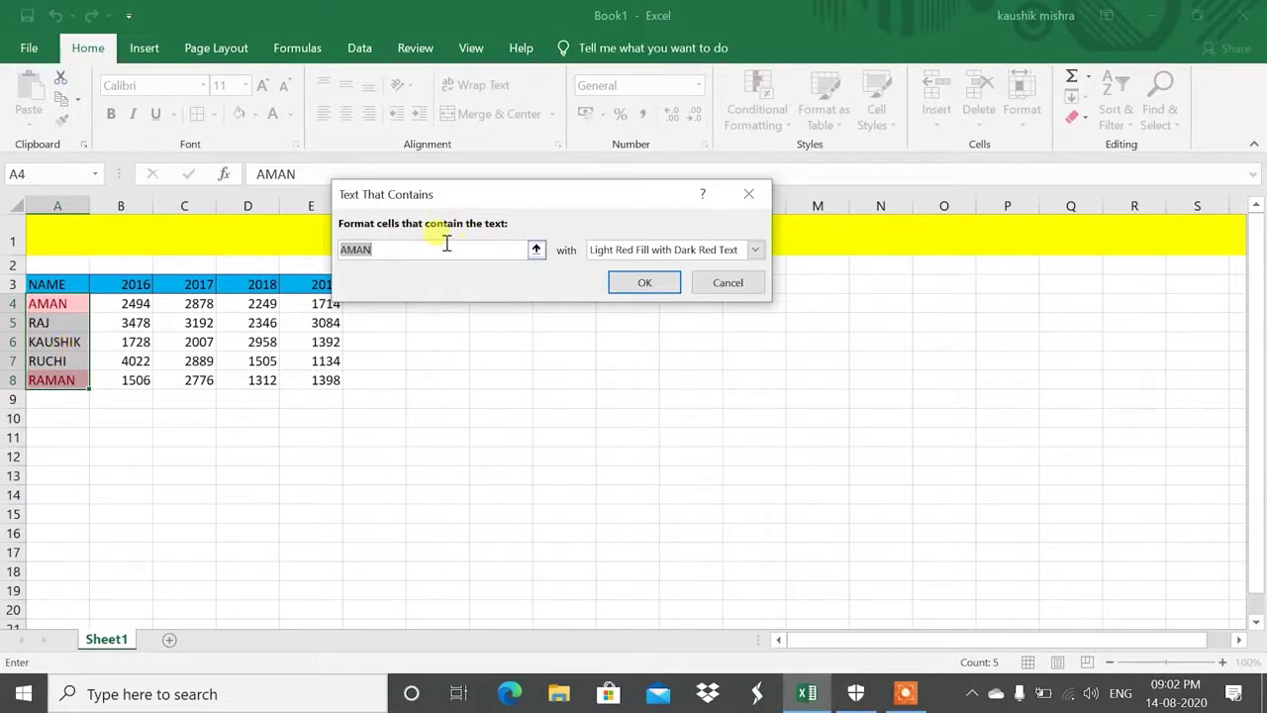
drag(465, 205, 406, 211)
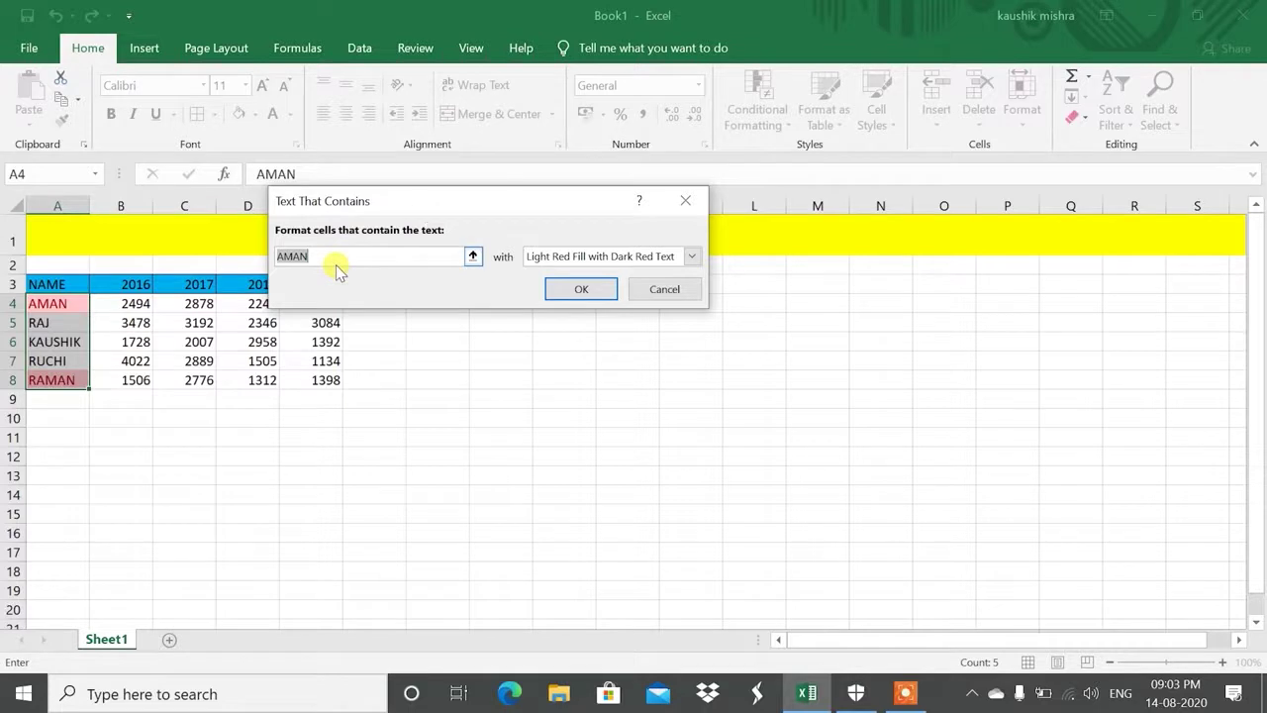
key(BackSpace)
text(RAJ)
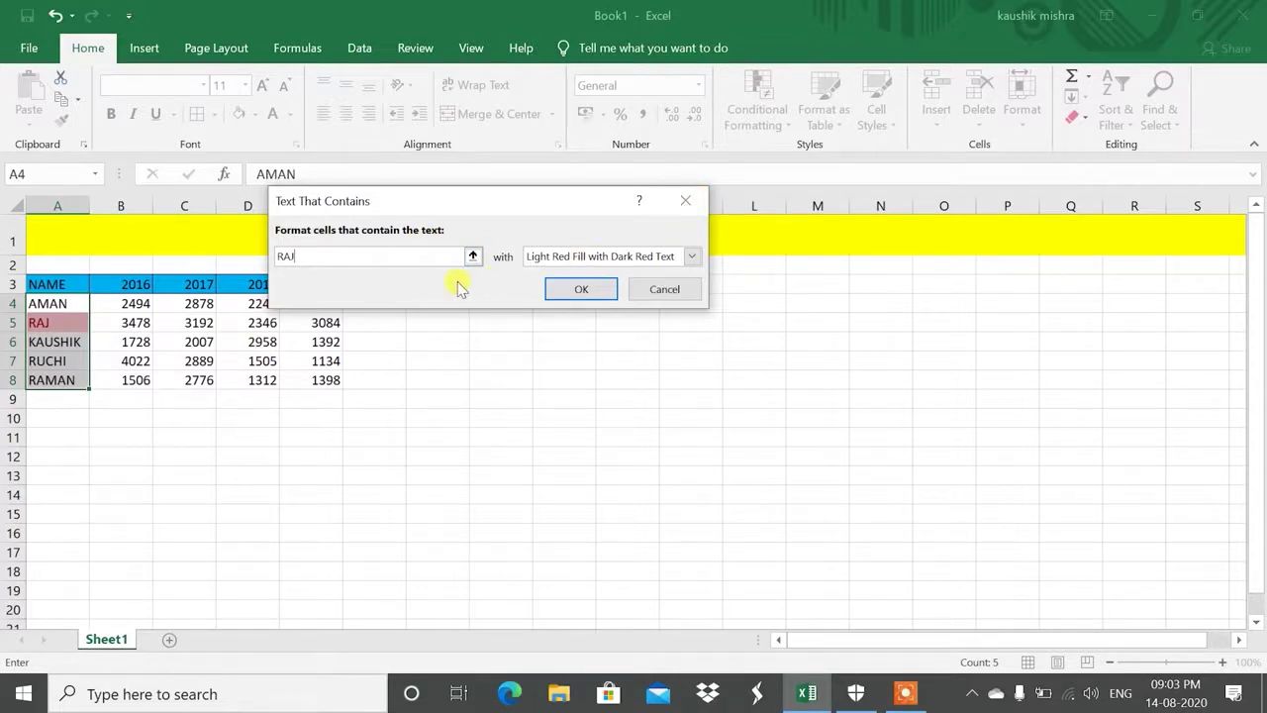
click(665, 289)
click(778, 117)
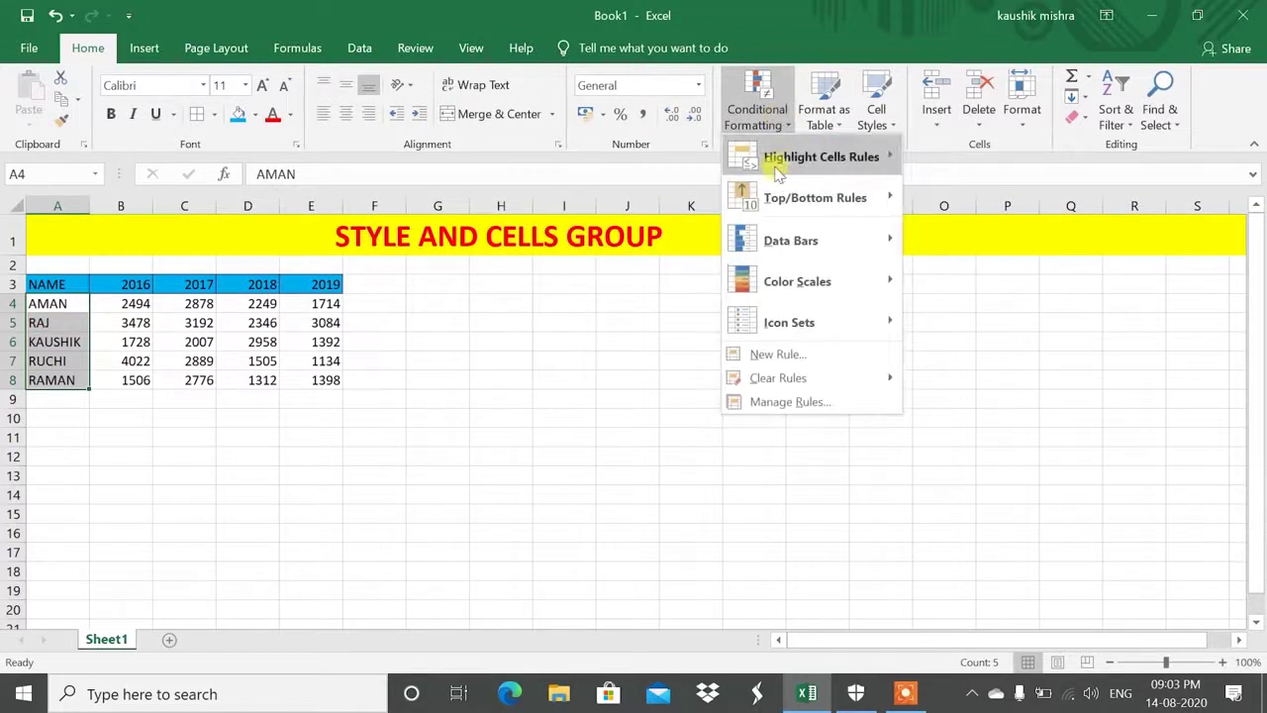
mouse_move(770, 158)
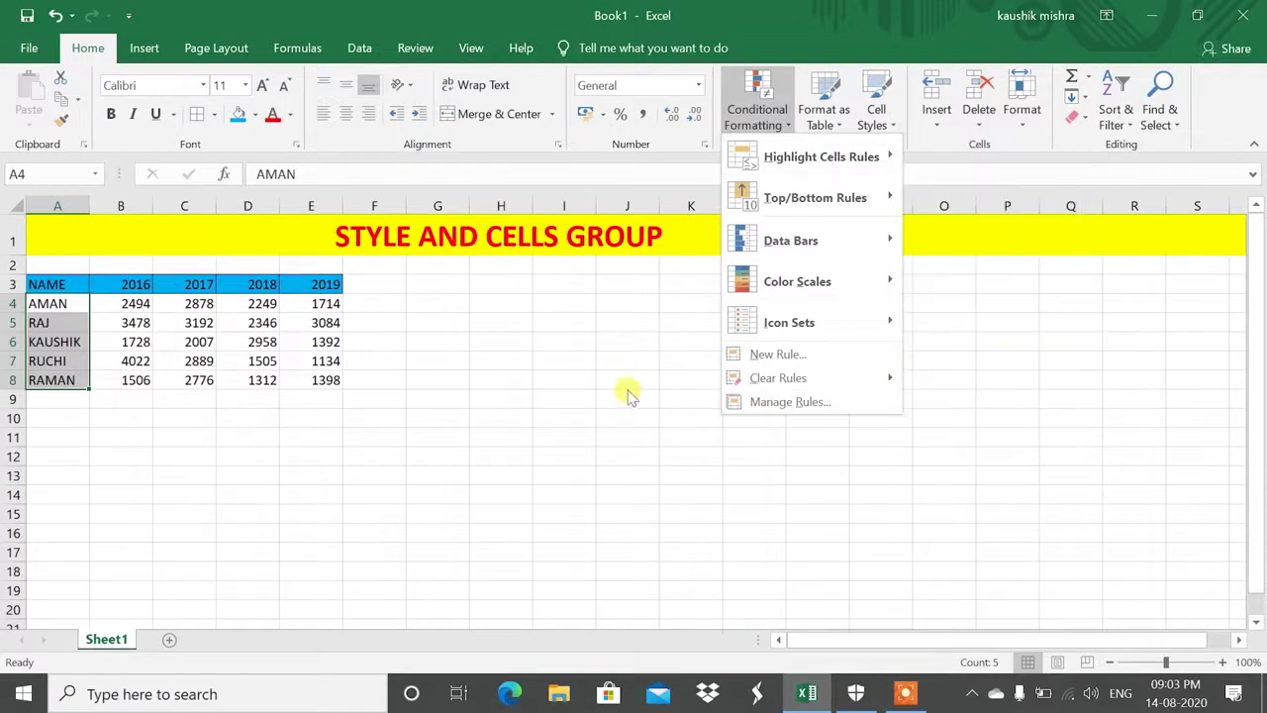
click(588, 380)
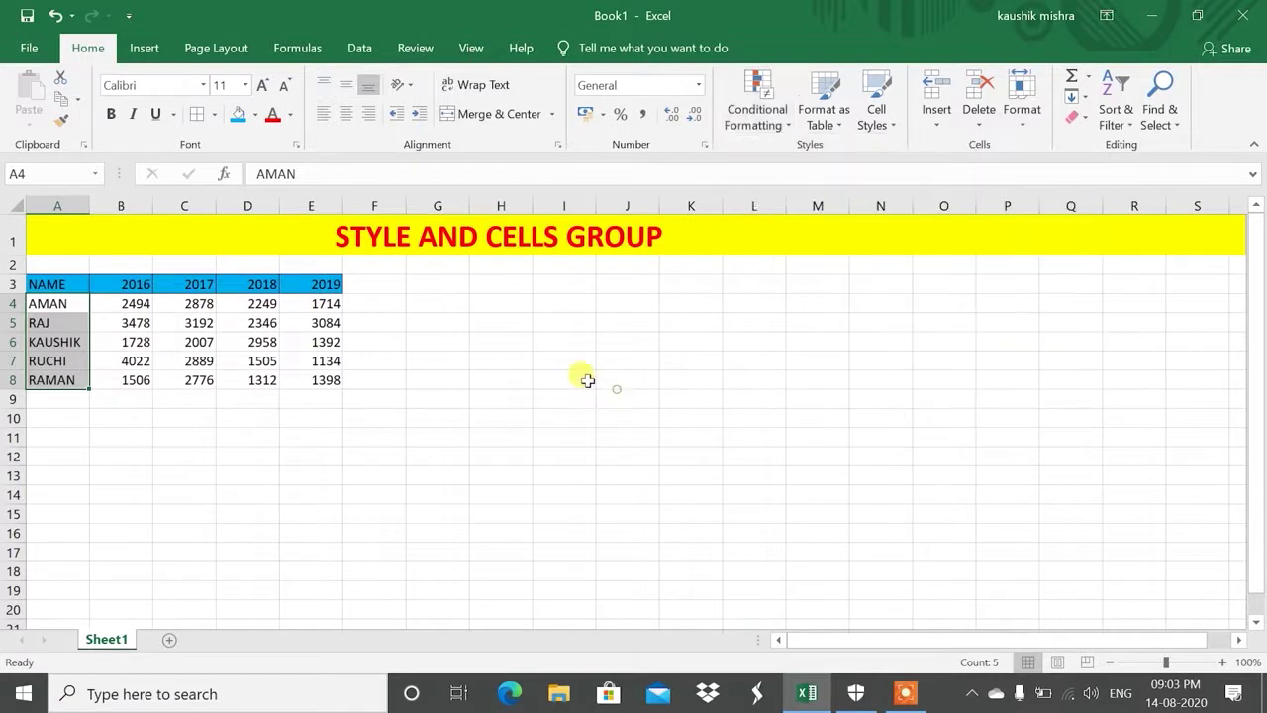
Enter the formula =NOW() in cell H5, beside the table
click(446, 340)
click(459, 317)
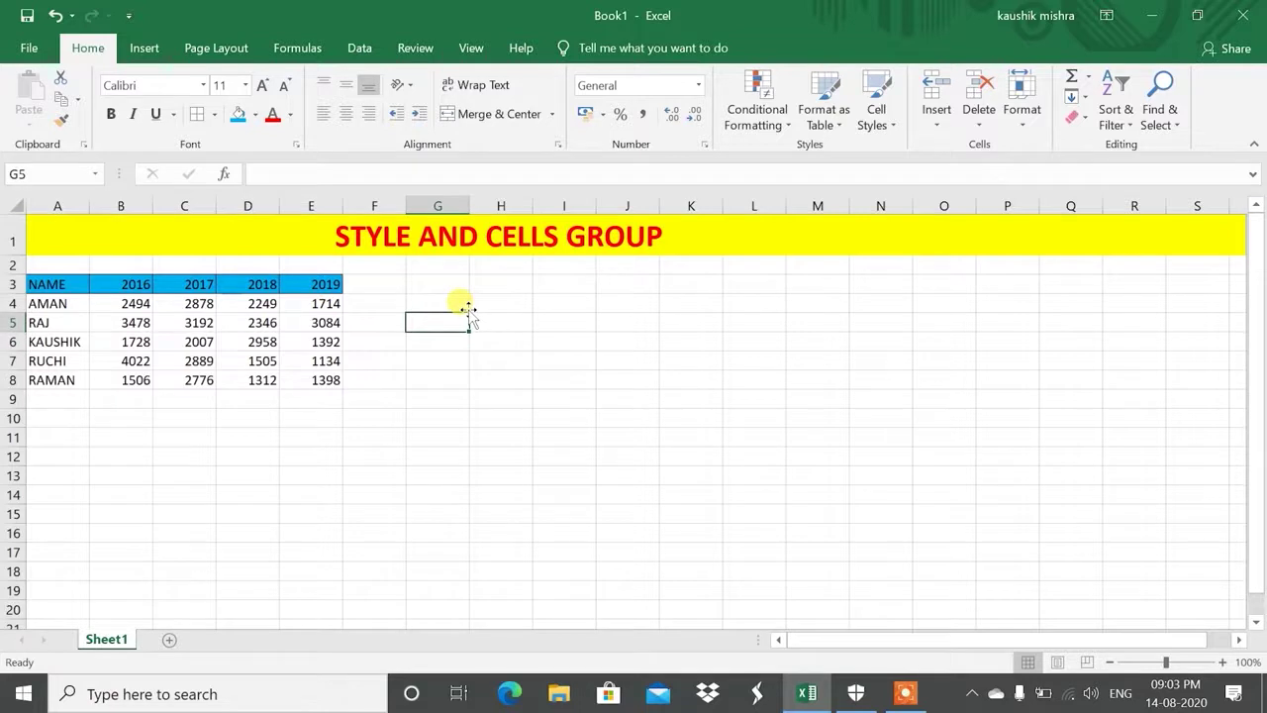
click(472, 315)
text(=)
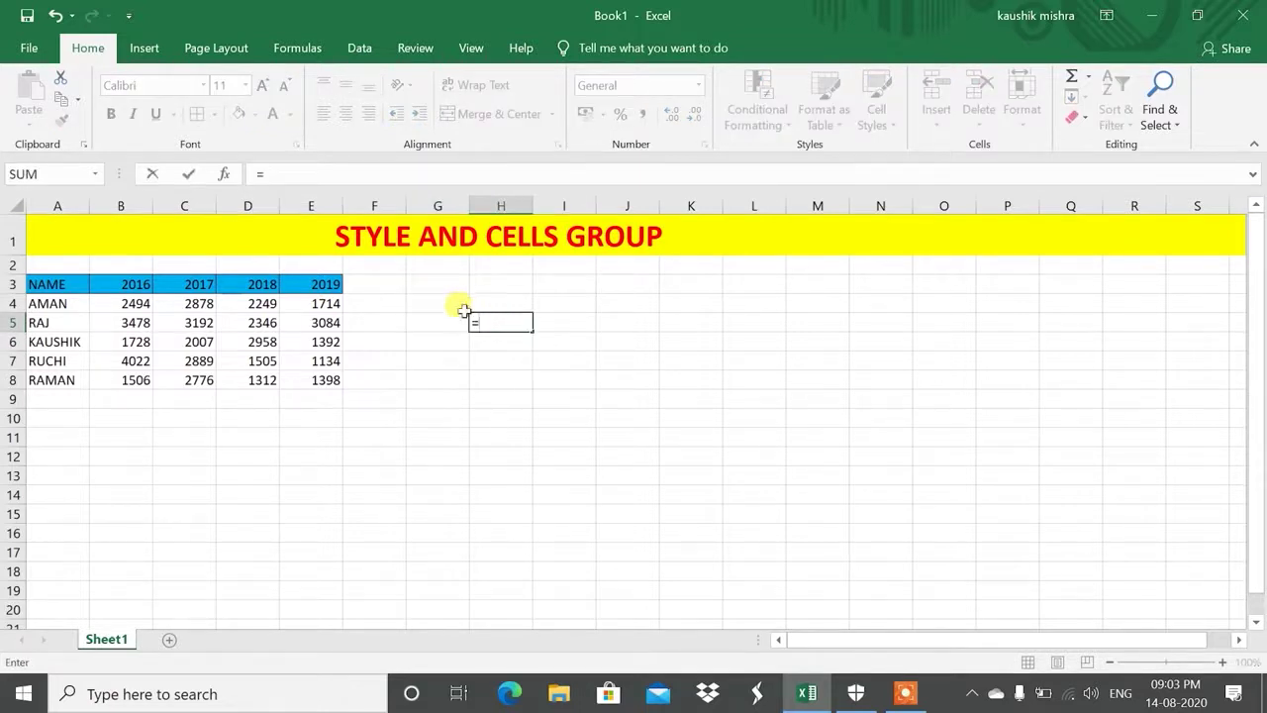
text(NOW())
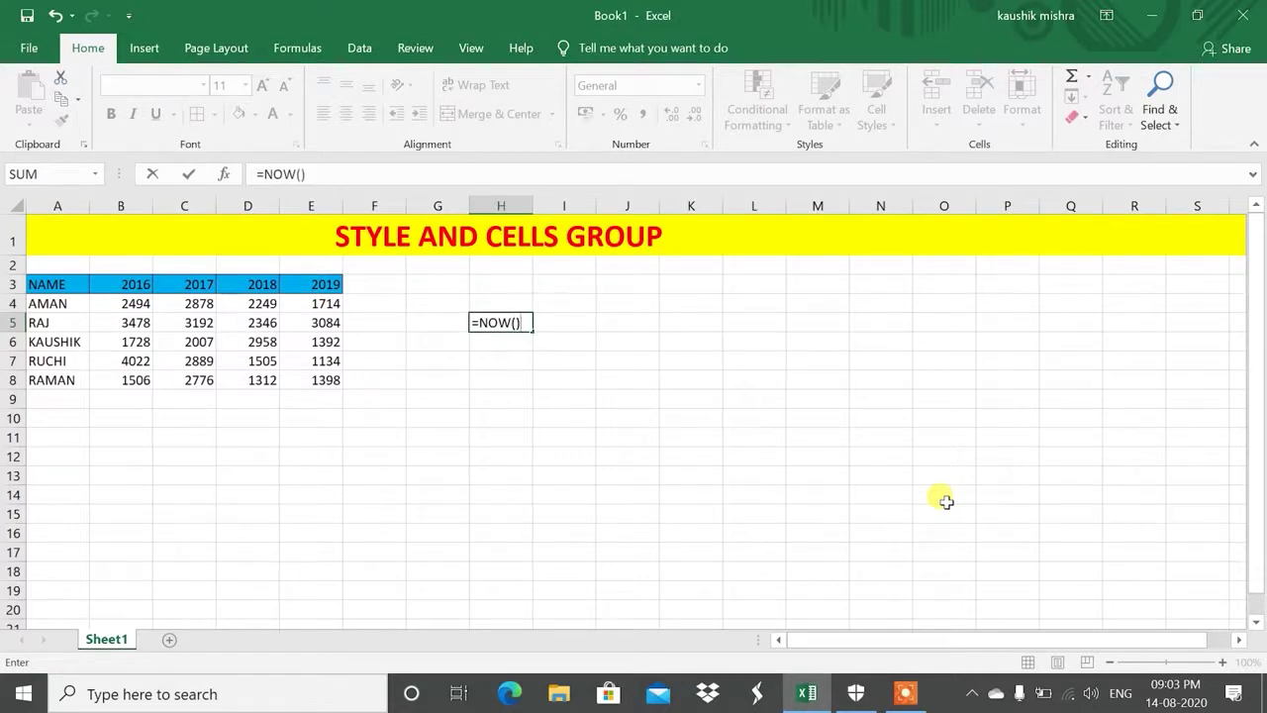
key(Return)
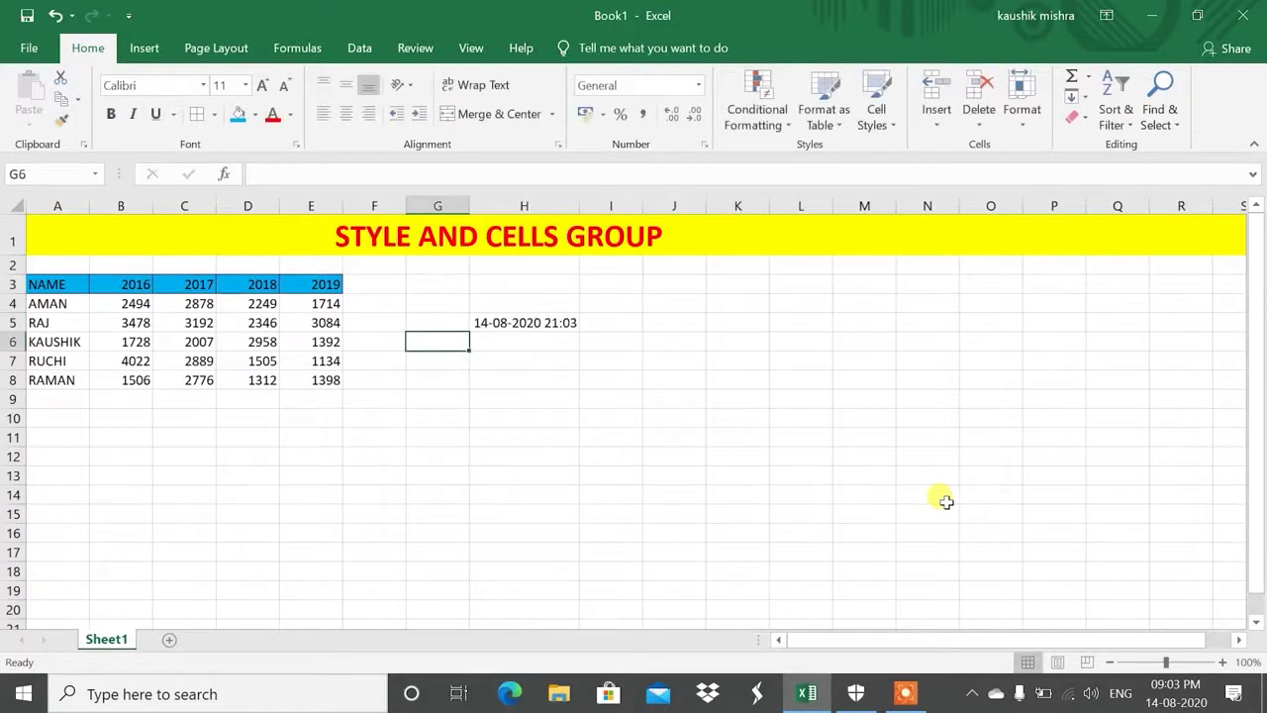
Apply the Short Date number format to cell H5
click(572, 323)
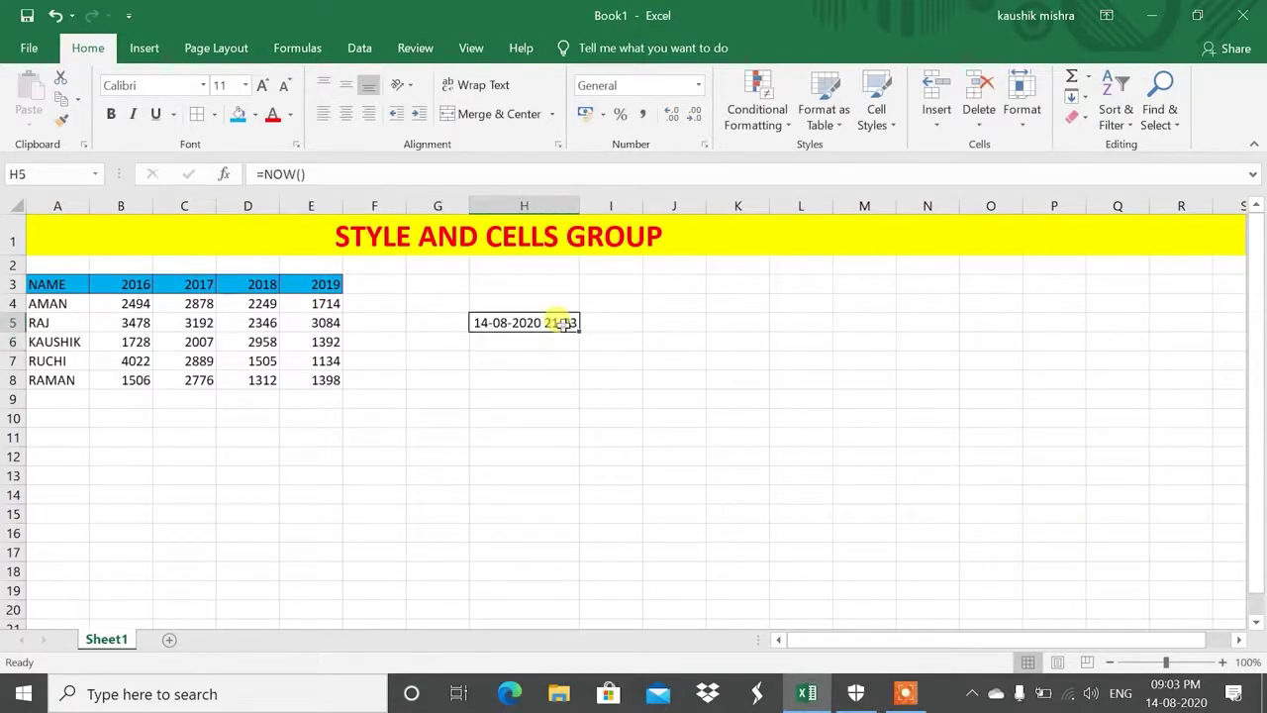
click(699, 86)
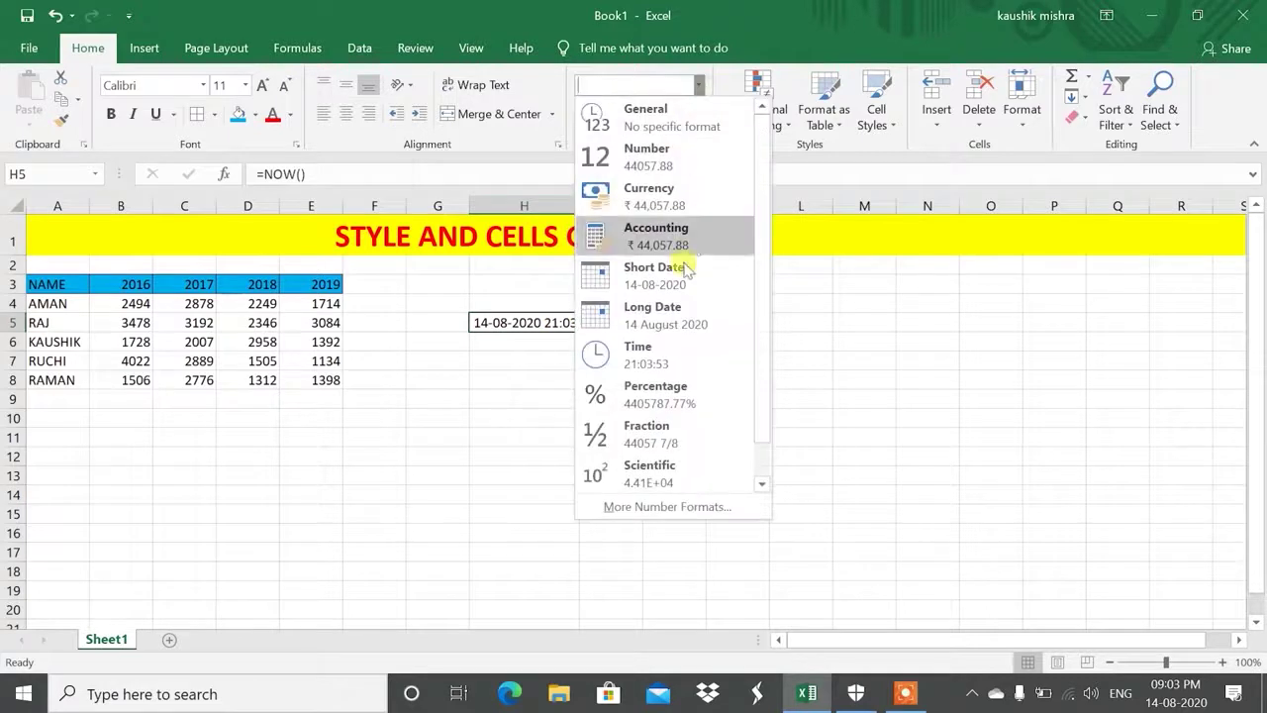
click(691, 287)
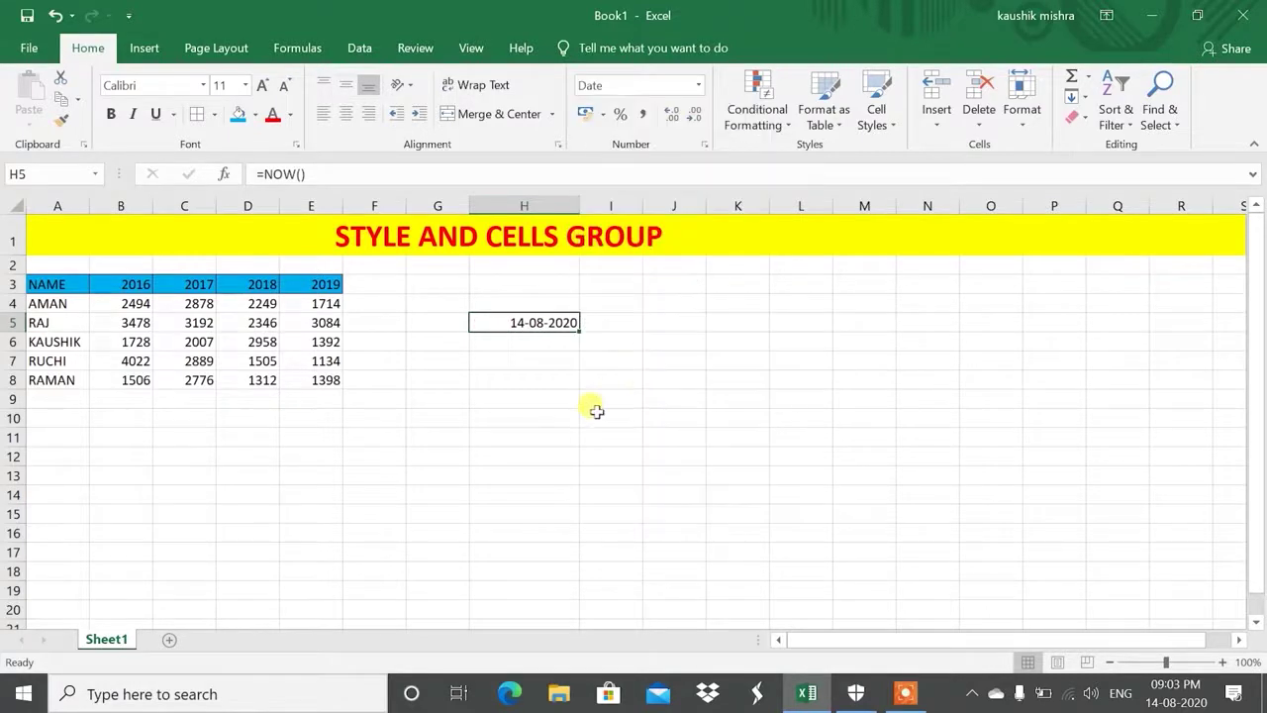
drag(519, 436, 517, 422)
click(537, 329)
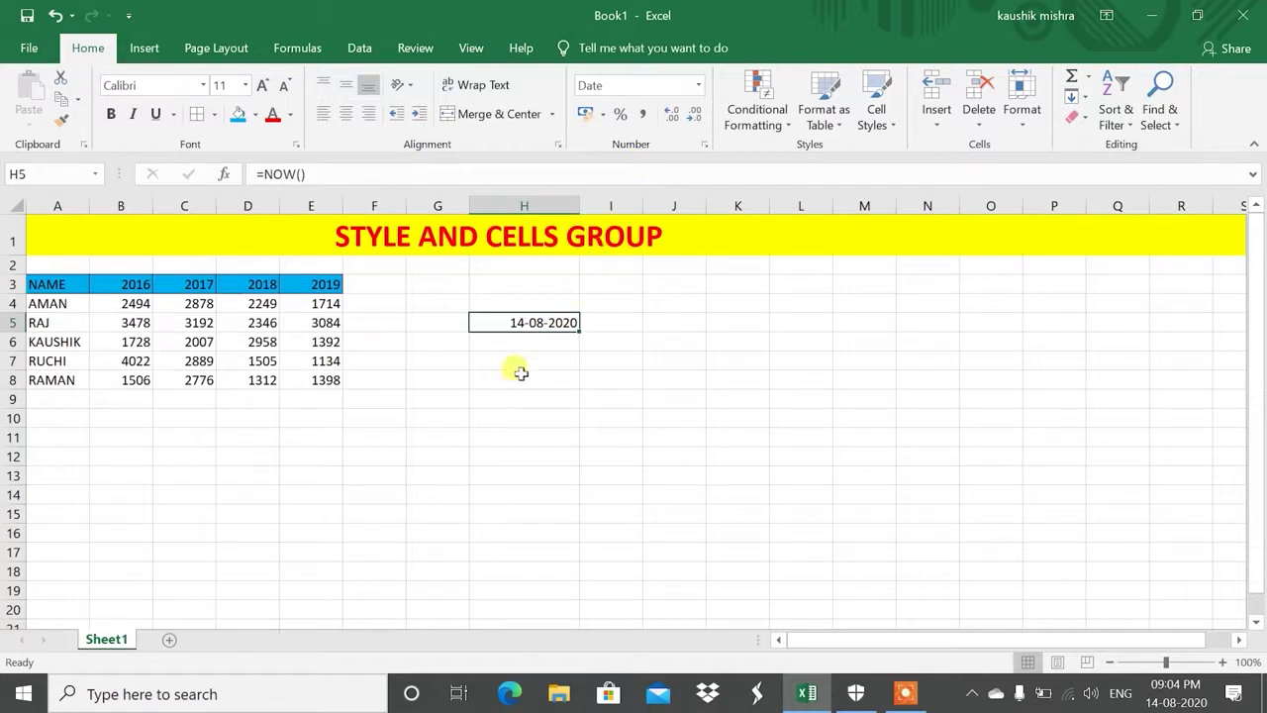
drag(381, 278, 384, 488)
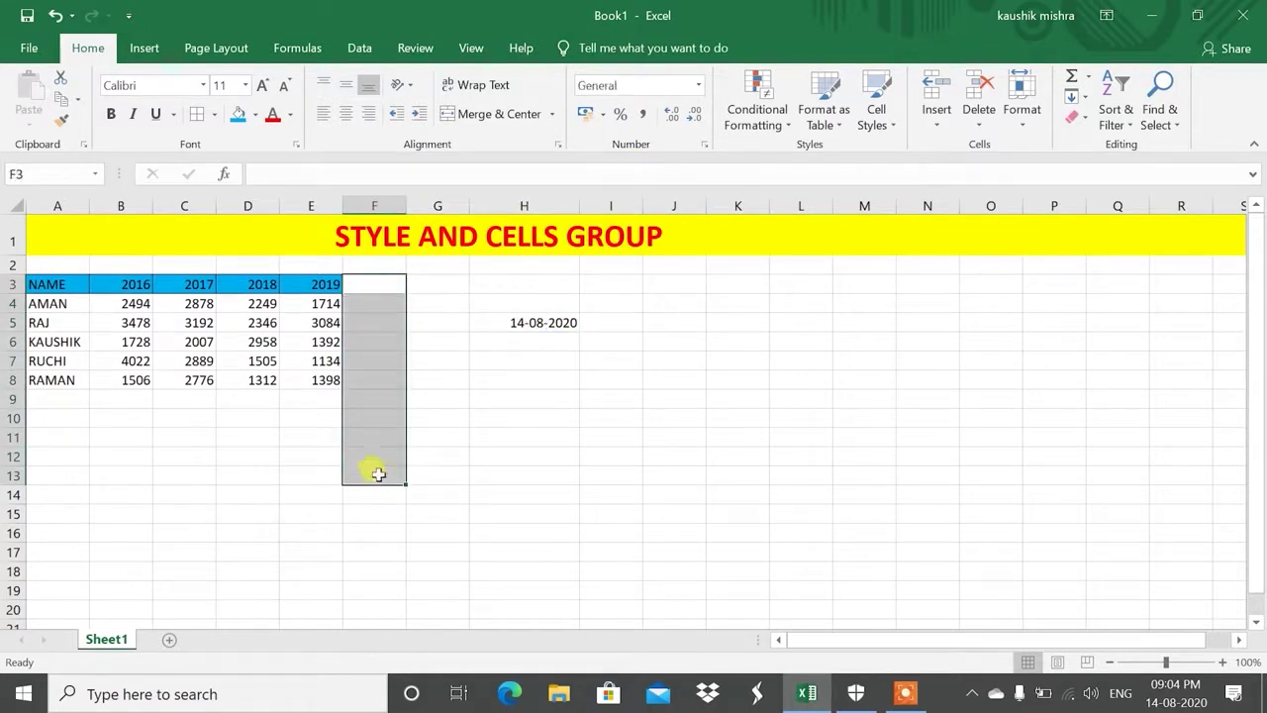
click(515, 323)
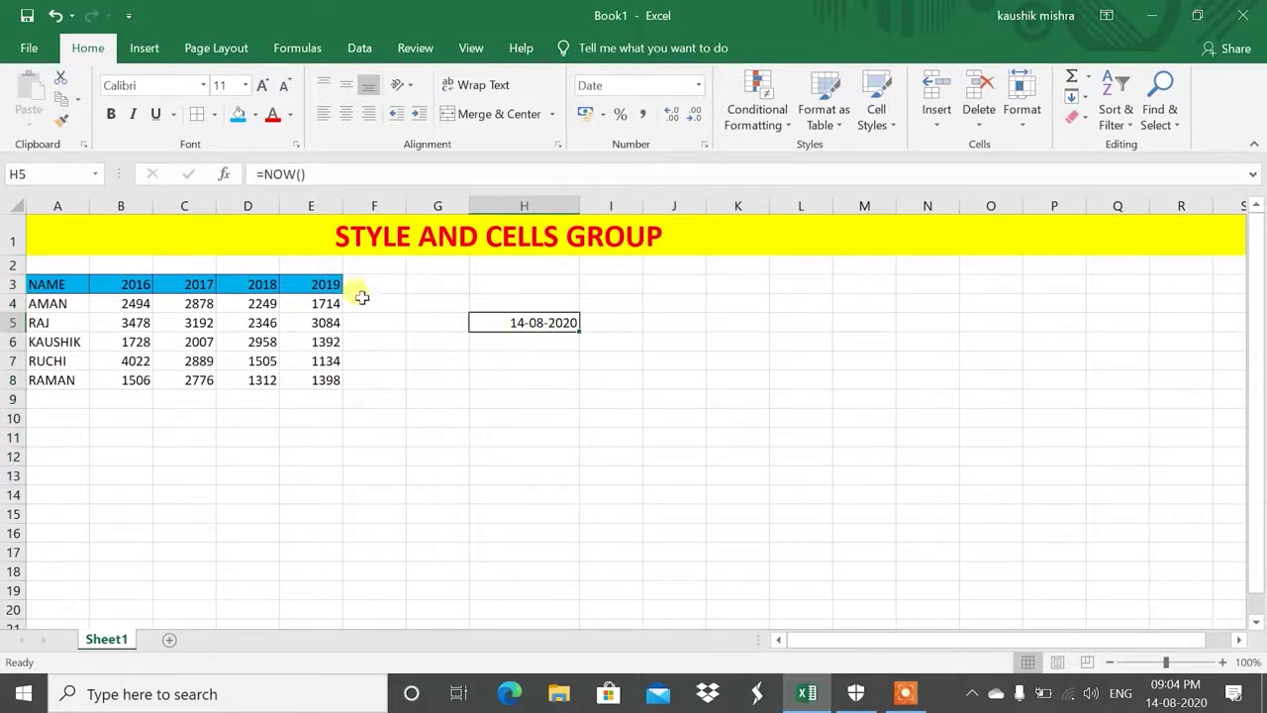
drag(368, 283, 382, 430)
drag(367, 283, 379, 515)
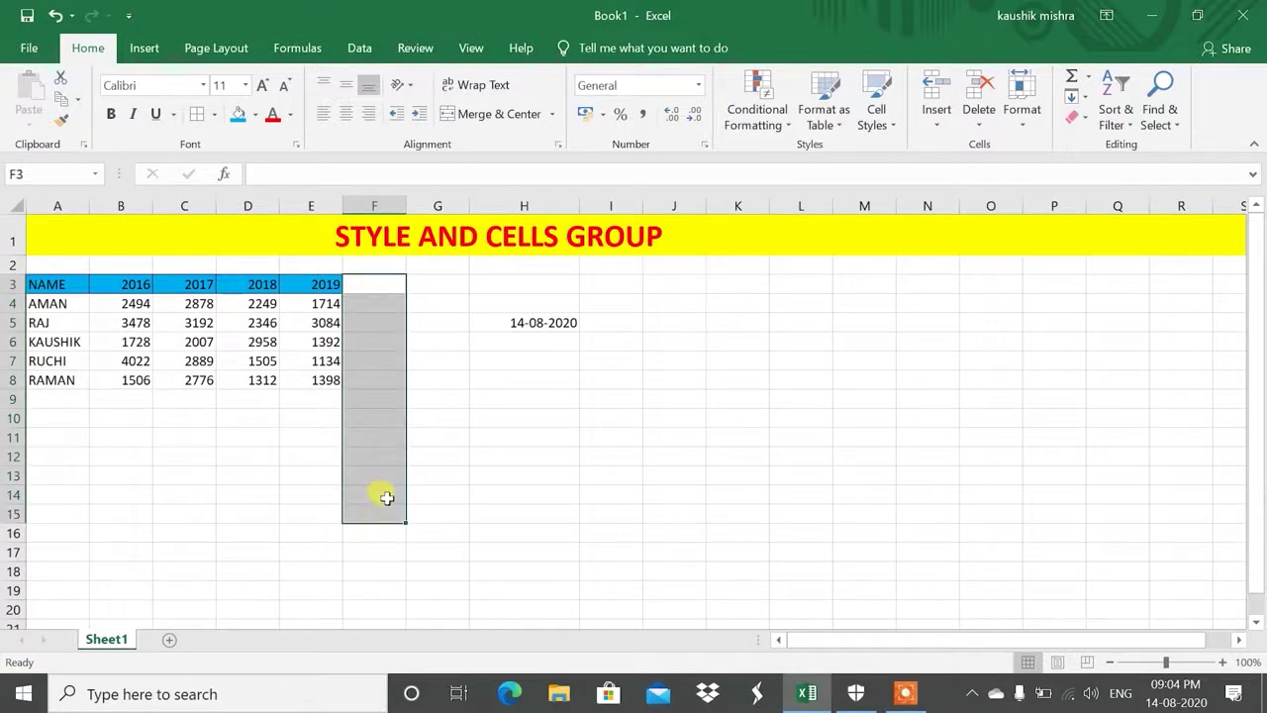
click(522, 319)
drag(376, 280, 382, 386)
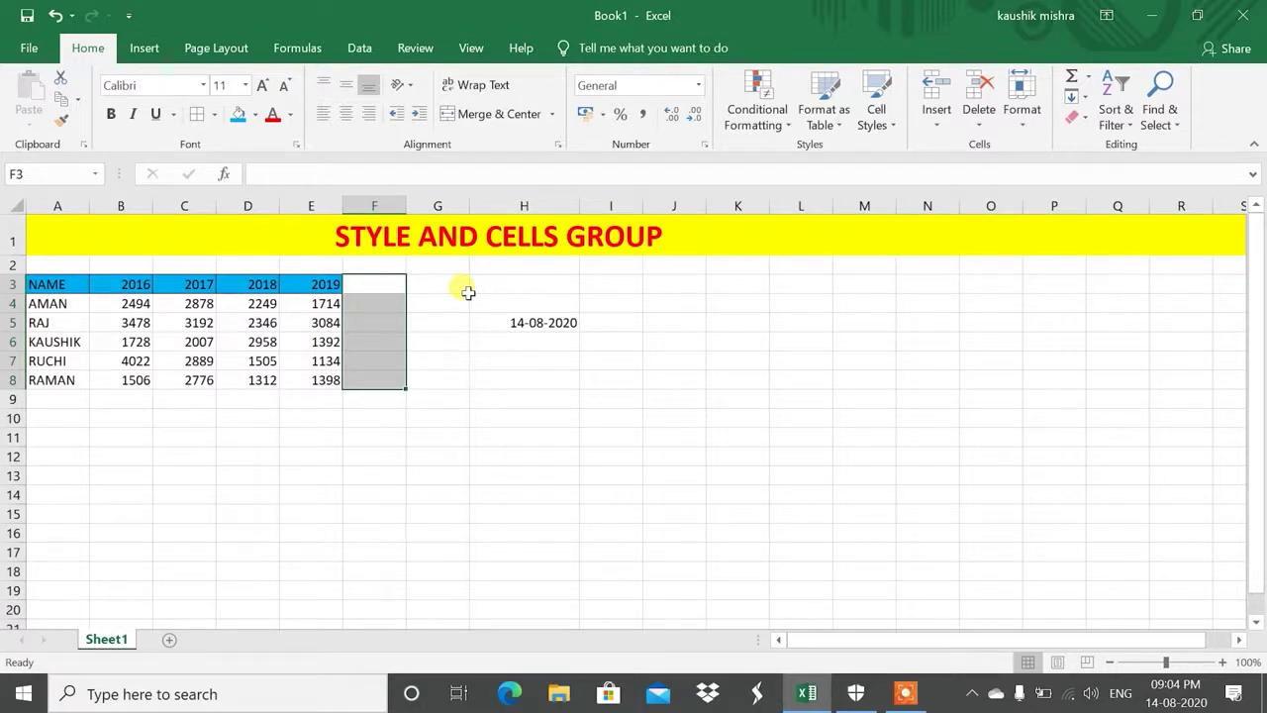
Preview an A Date Occurring highlight rule for Today on H5, with light red fill and dark red text, and cancel it
click(551, 330)
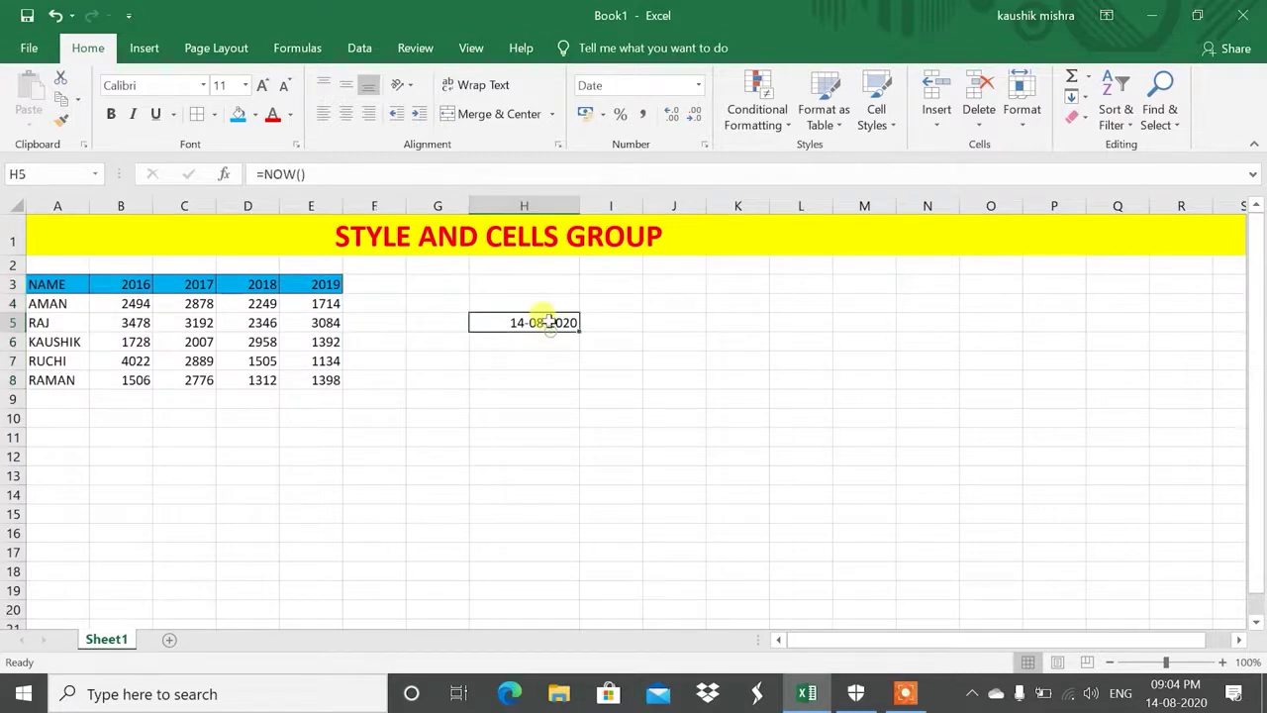
click(757, 104)
mouse_move(795, 145)
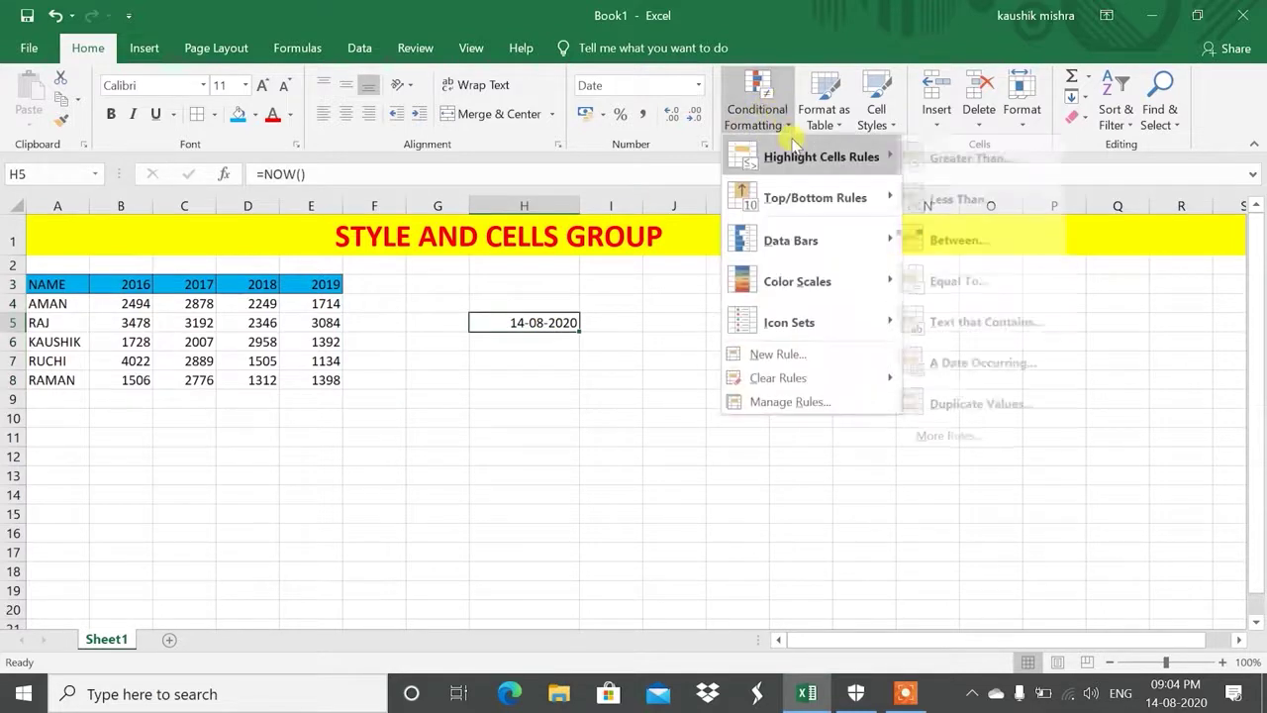
click(980, 374)
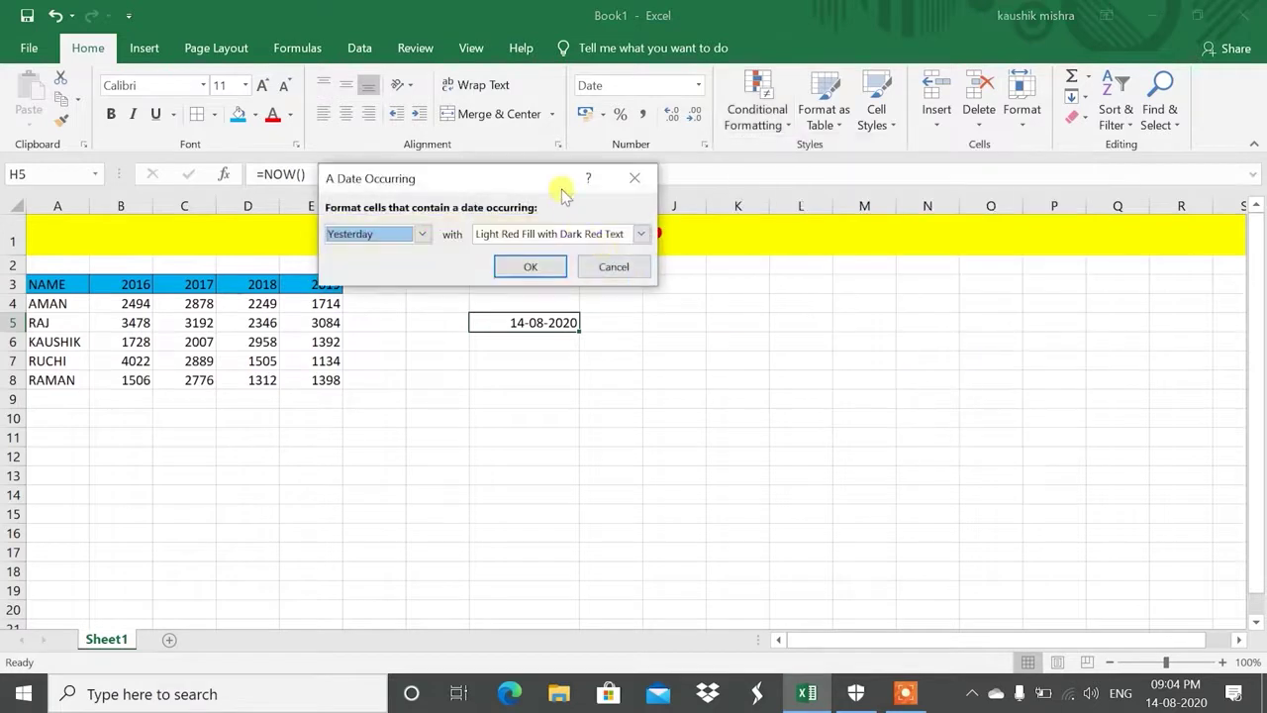
drag(526, 181, 988, 210)
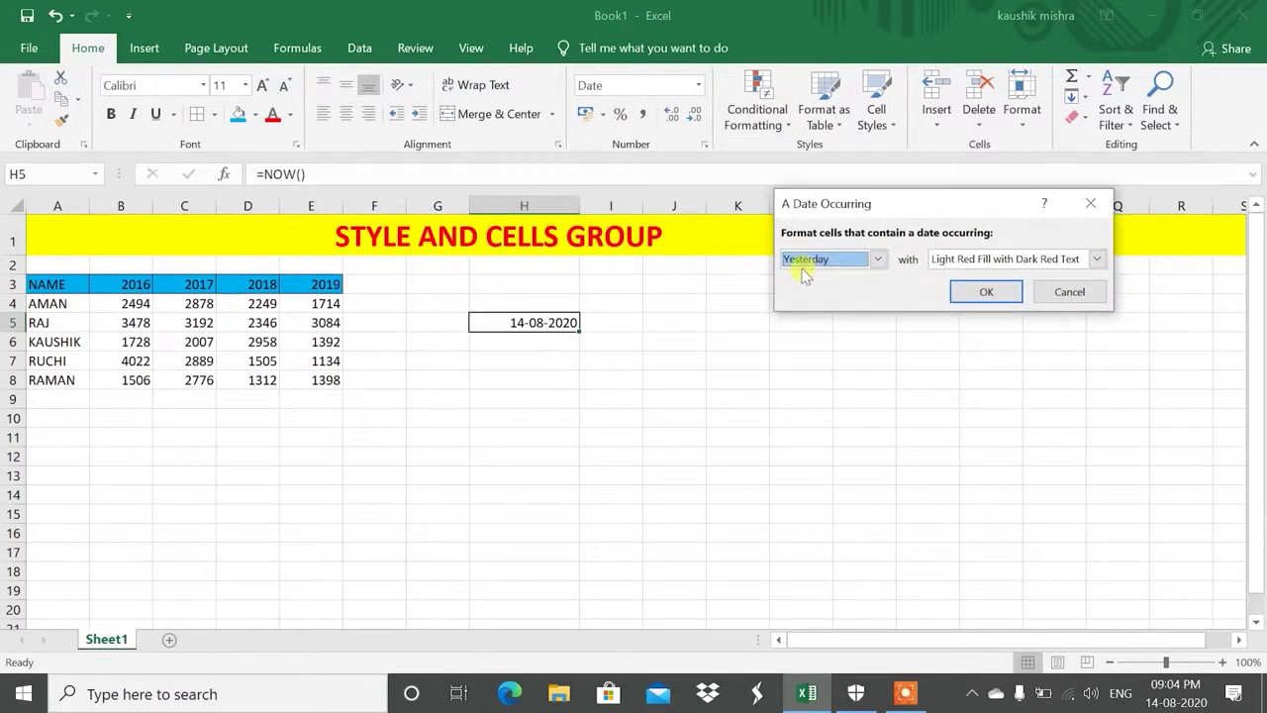
click(859, 261)
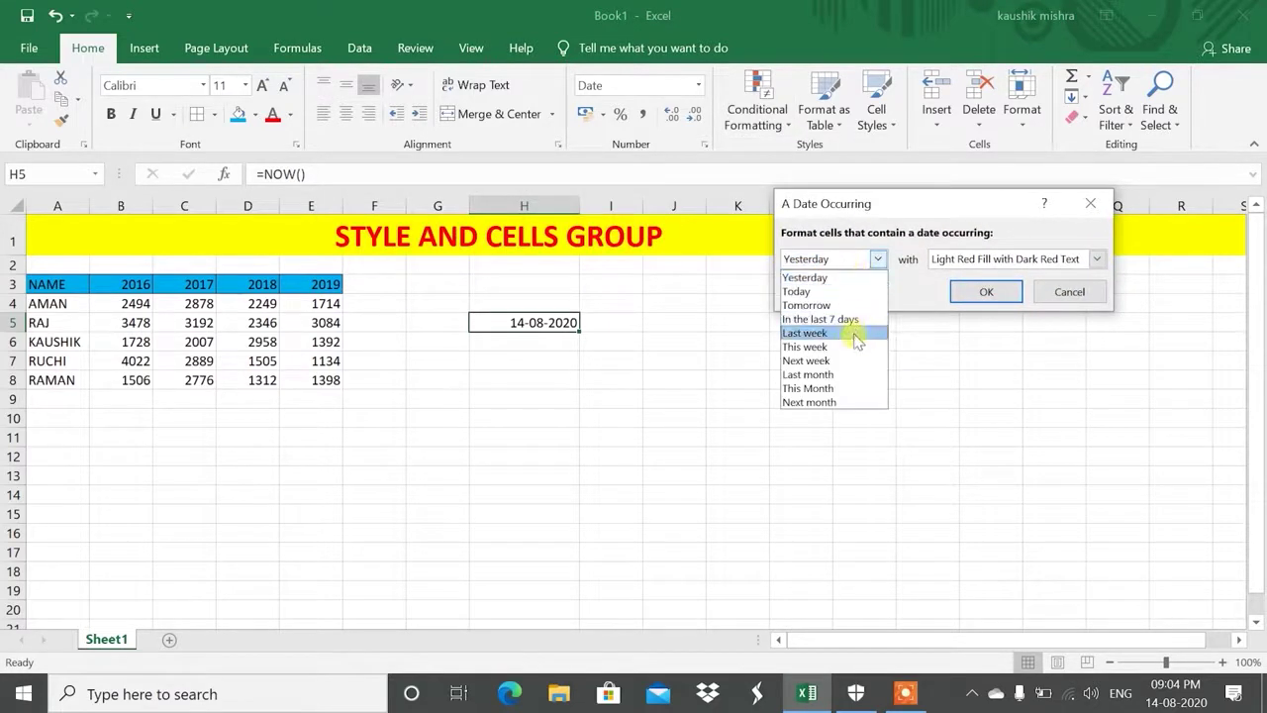
click(818, 292)
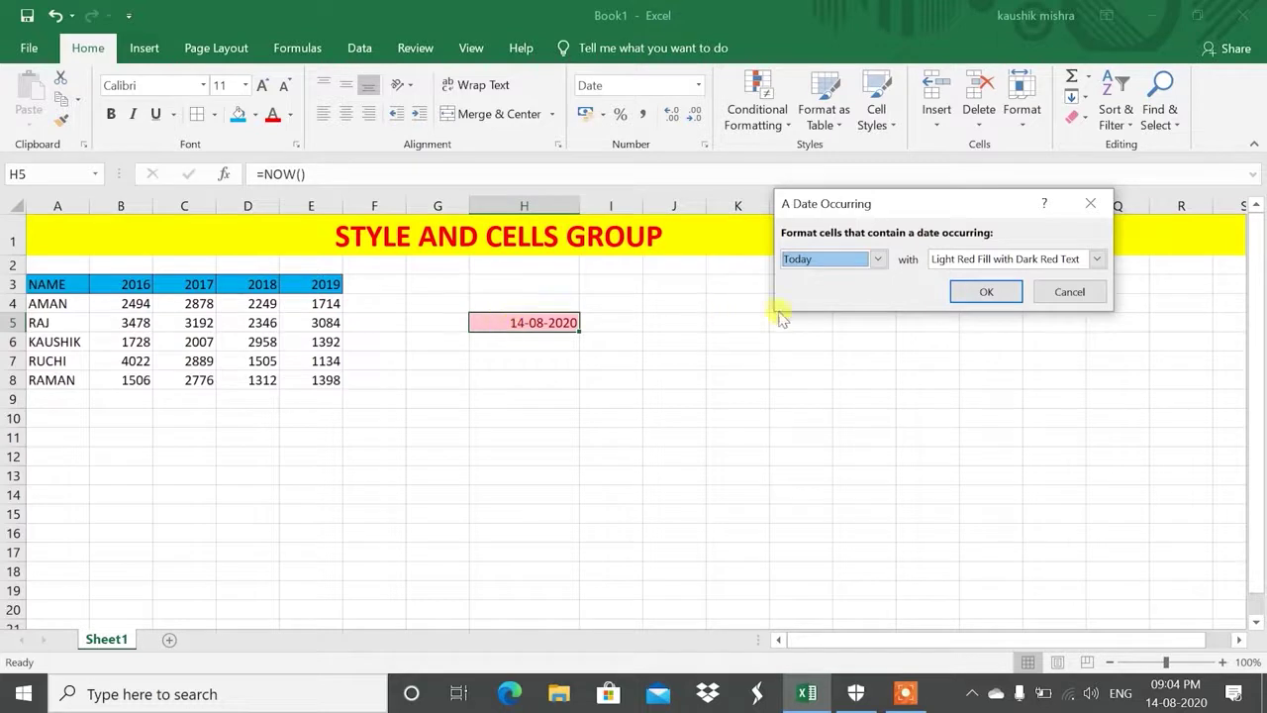
click(877, 258)
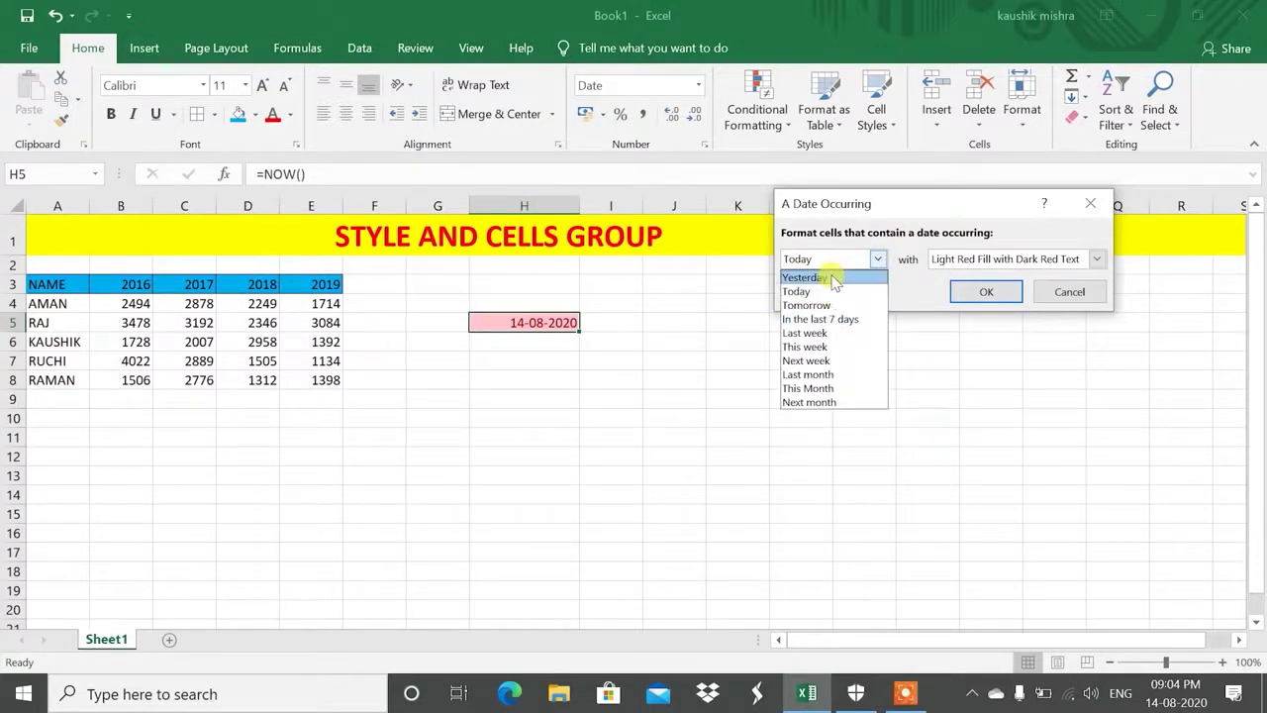
click(1069, 292)
click(1070, 292)
Preview a Duplicate Values highlight rule on the names in A4:A8, with light red fill and dark red text, and cancel it
click(762, 114)
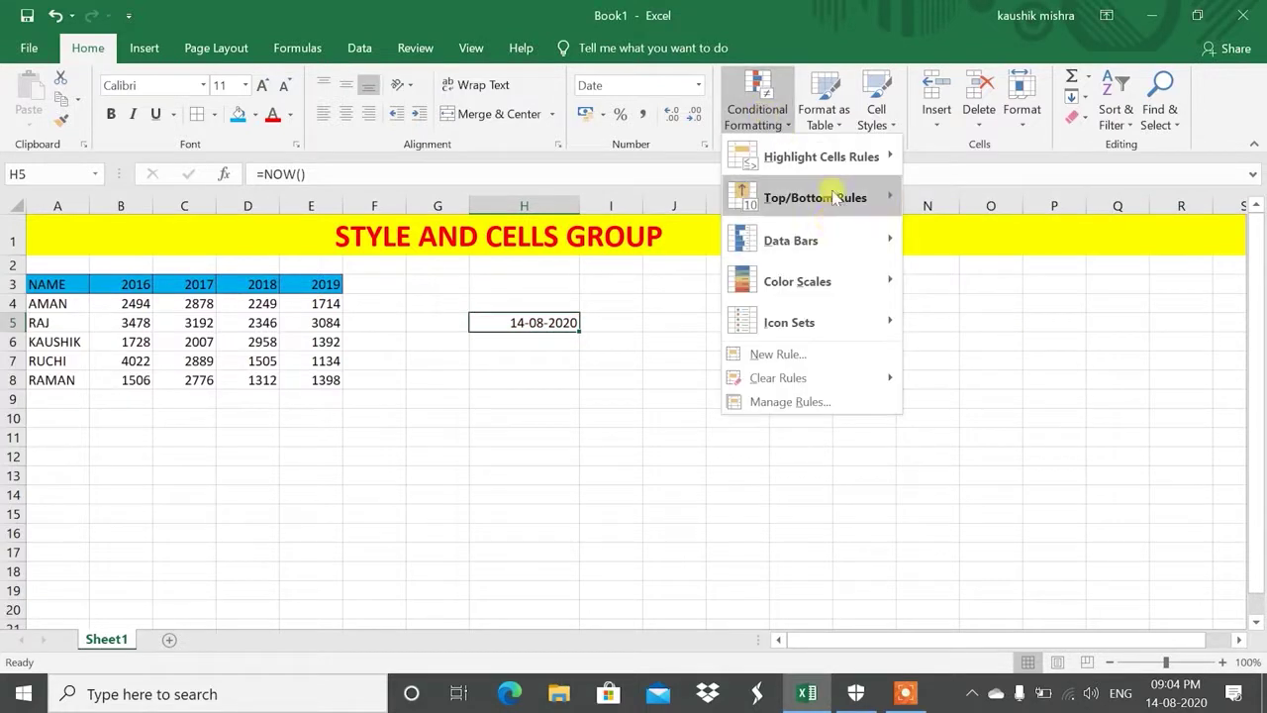
mouse_move(841, 158)
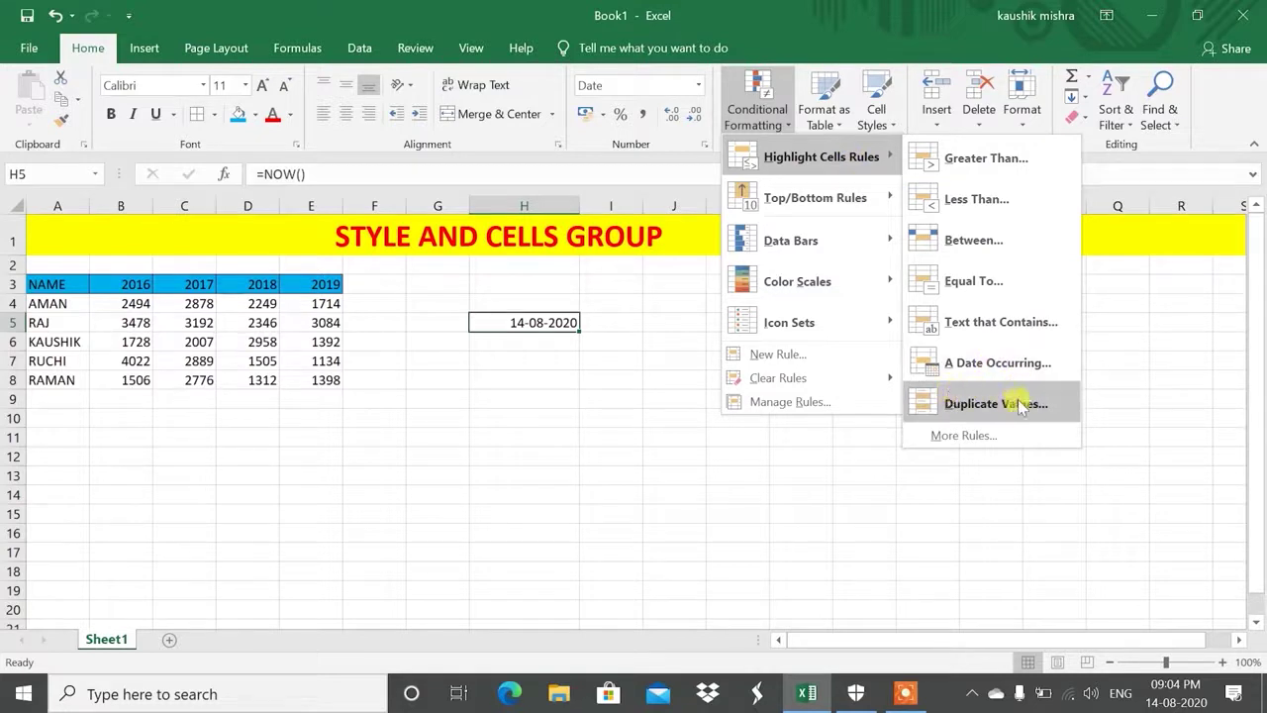
click(654, 461)
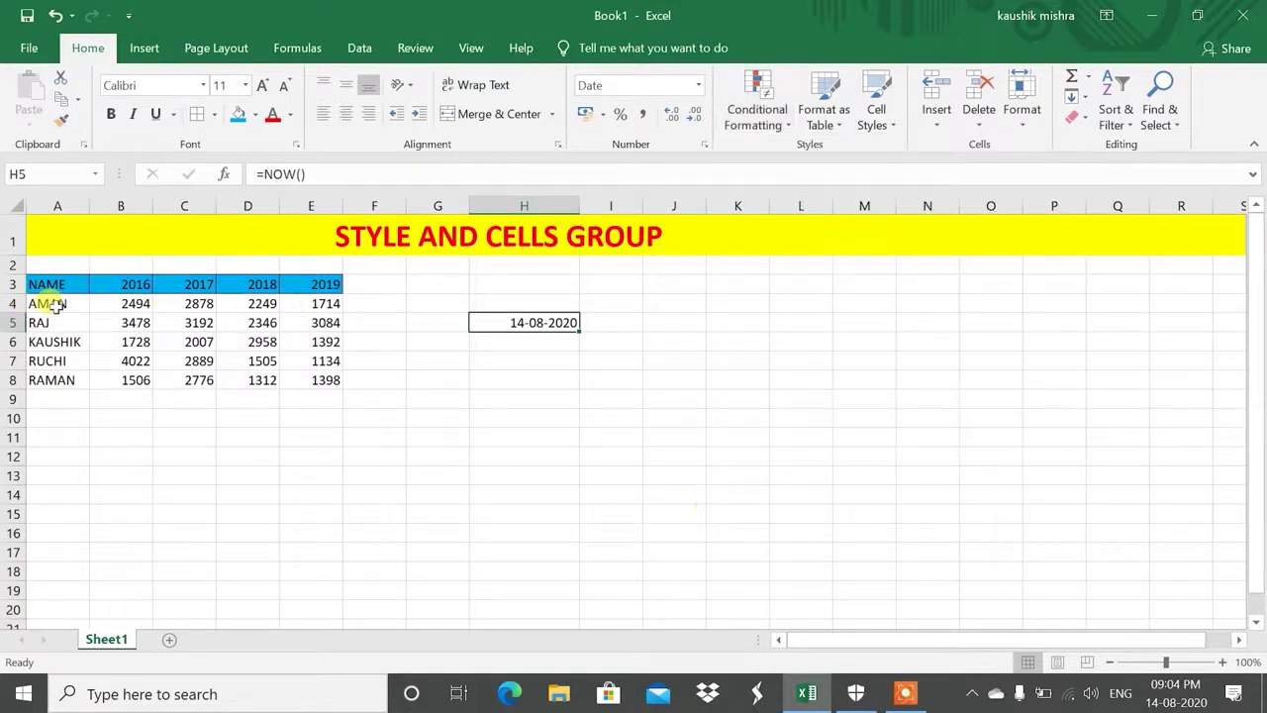
drag(46, 305, 59, 388)
click(756, 107)
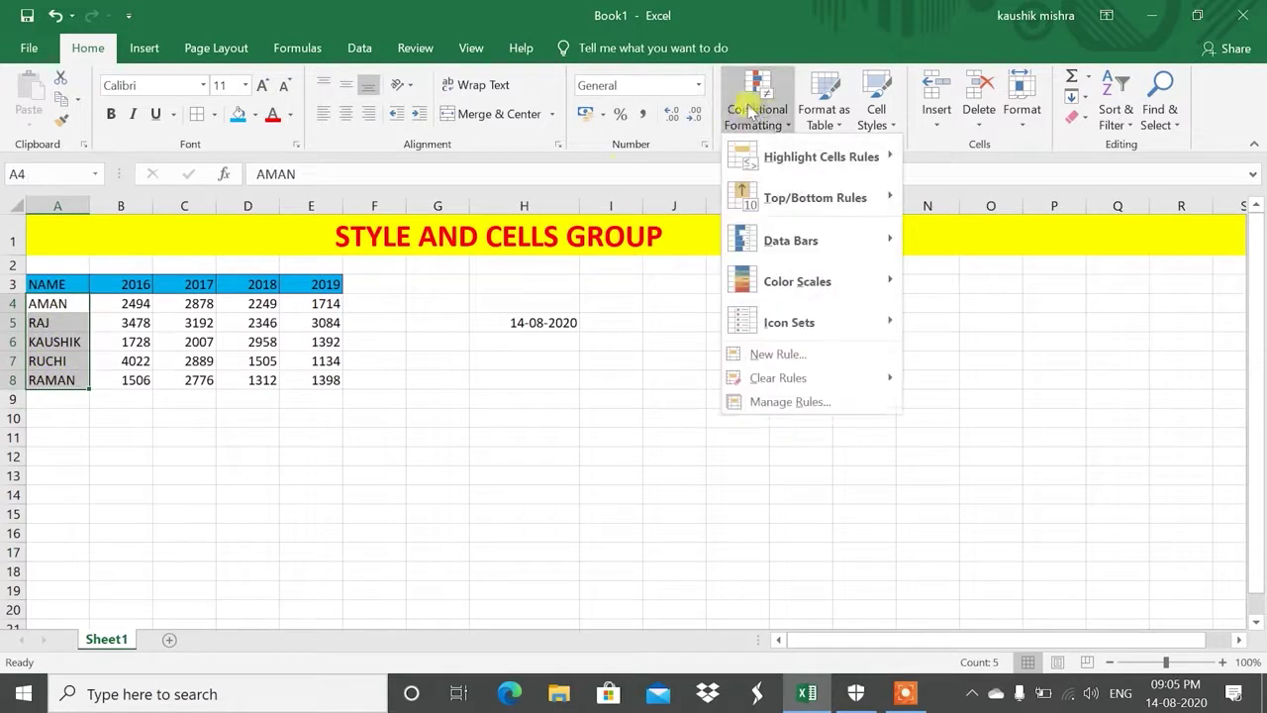
mouse_move(818, 173)
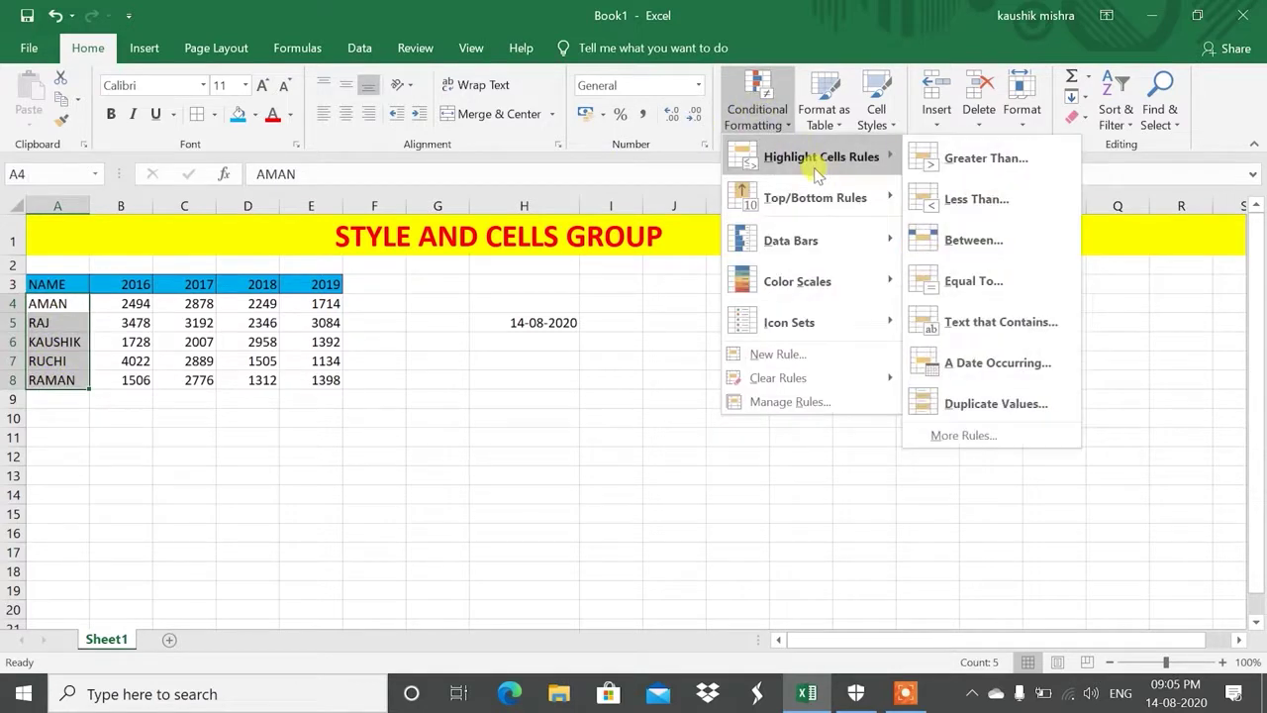
click(964, 391)
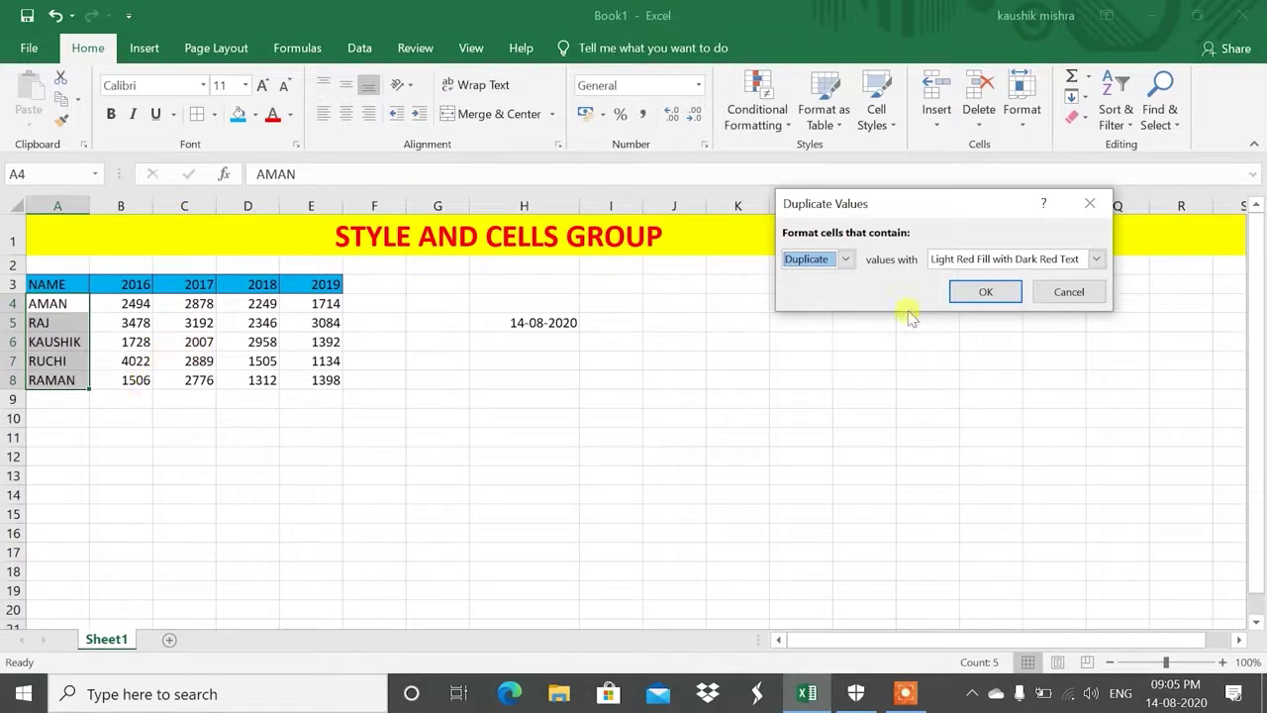
click(1061, 289)
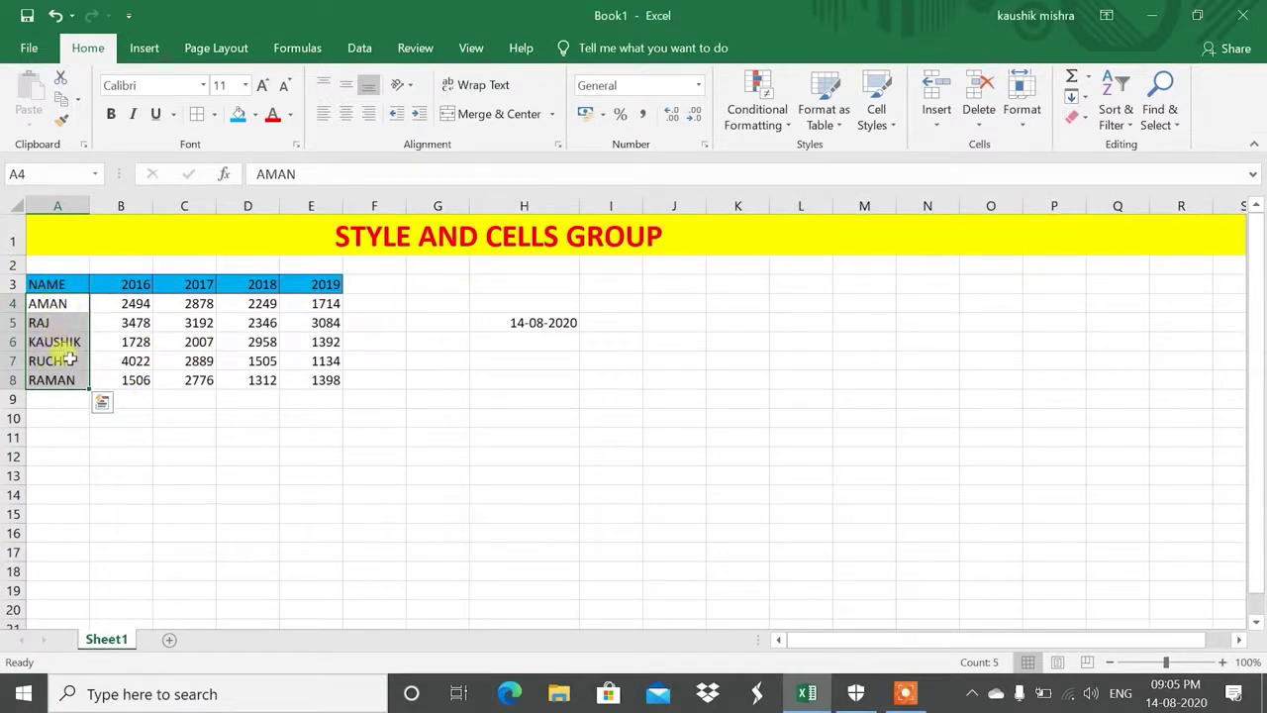
Replace the name in A5 with the same name as in A7 so the list contains a duplicate
click(47, 320)
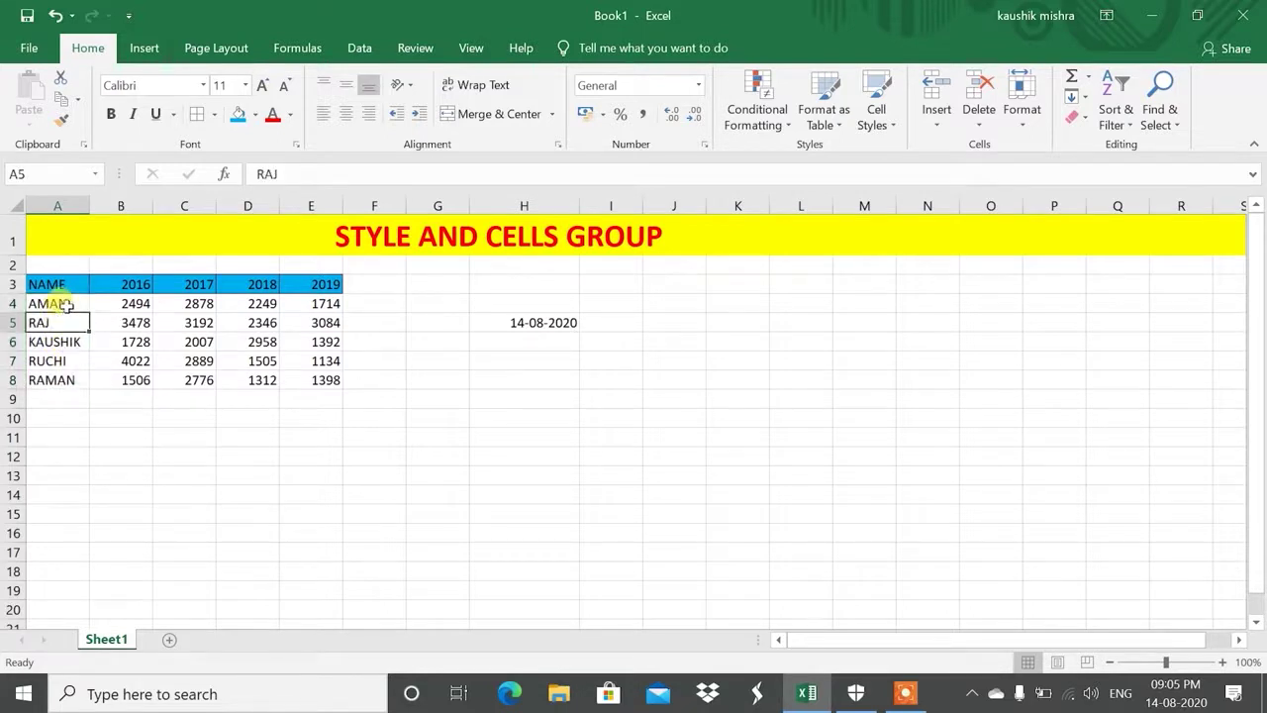
text(RUCH)
text(I)
key(BackSpace)
text(U)
key(Return)
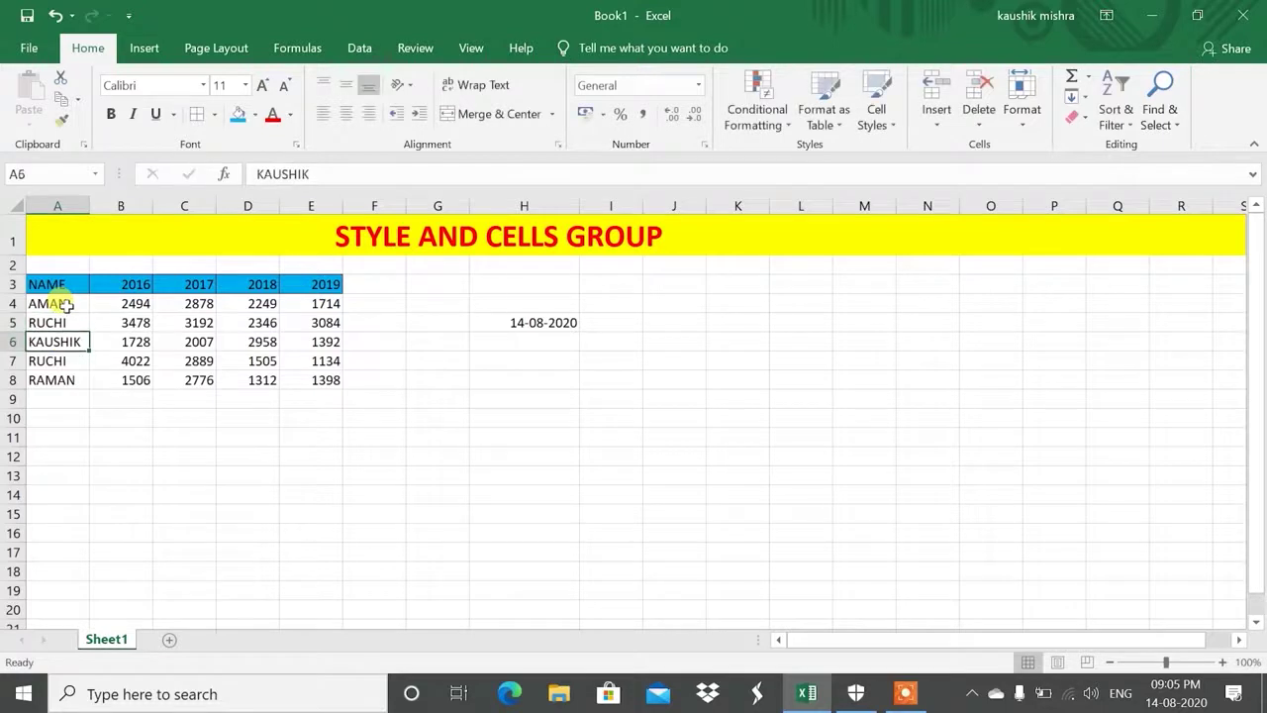
Preview the Duplicate Values rule again on A4:A8 with the repeated name in place, and cancel it
drag(59, 360, 52, 380)
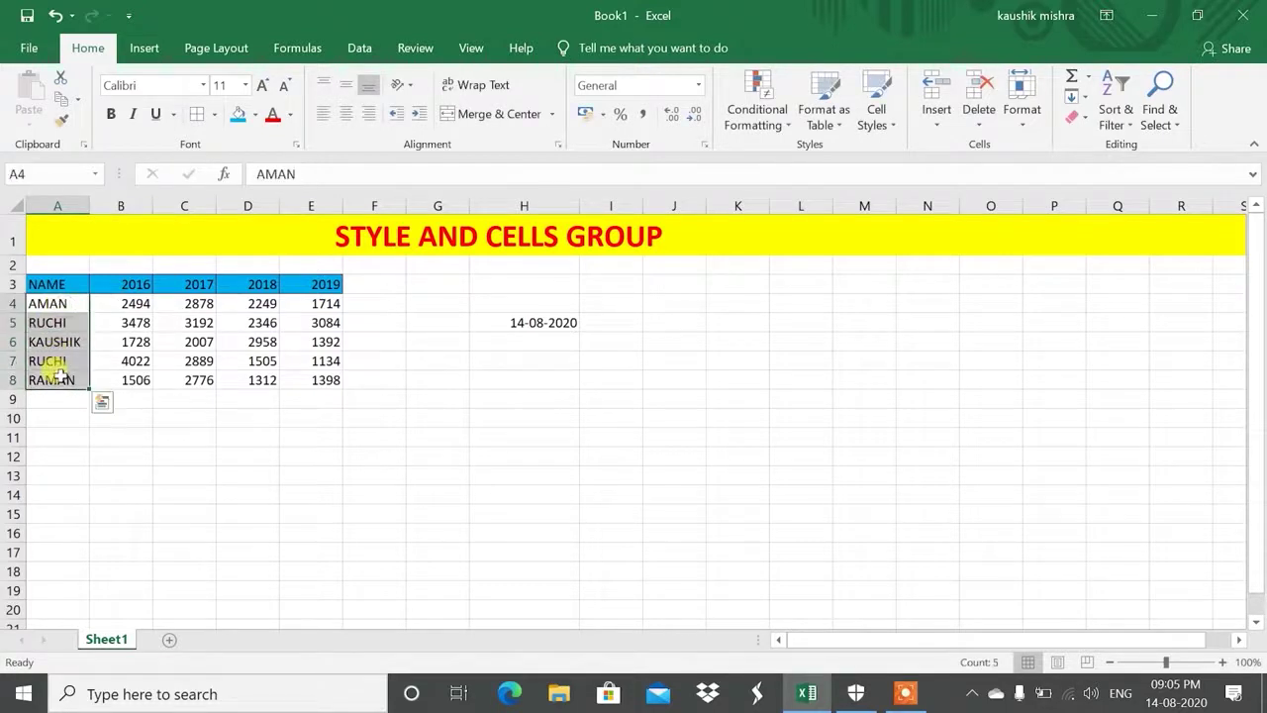
click(738, 136)
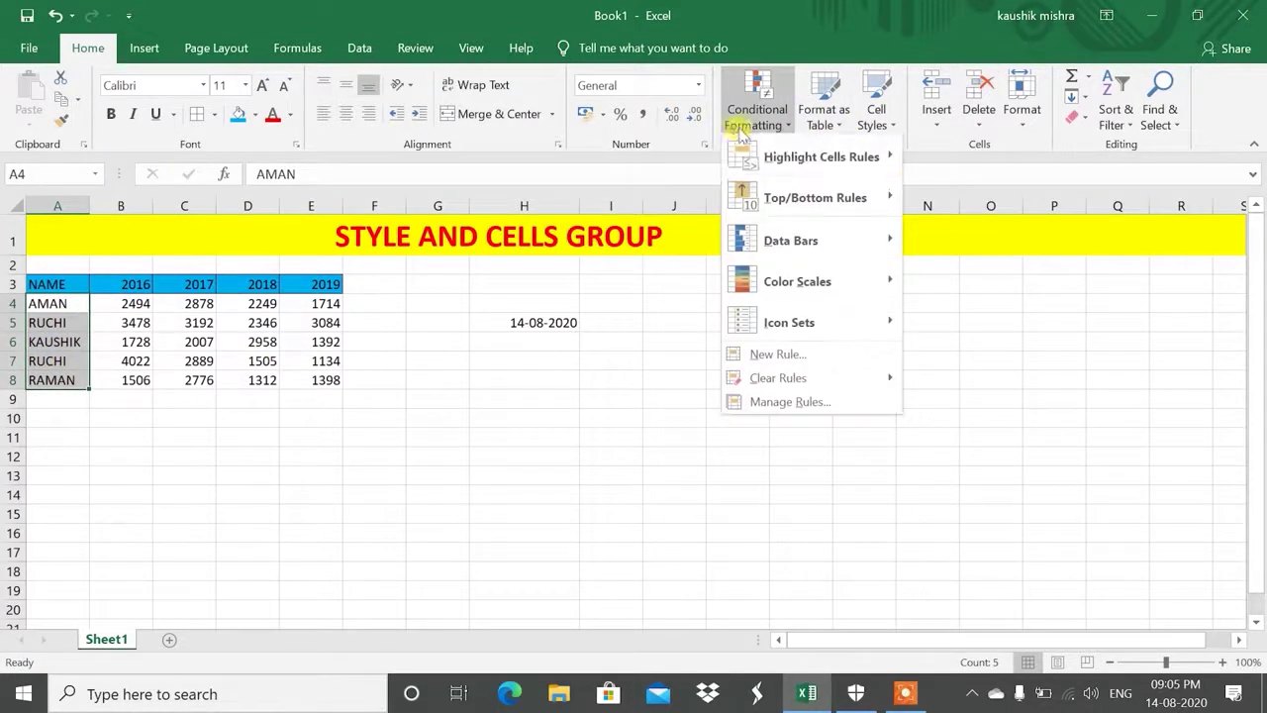
mouse_move(782, 157)
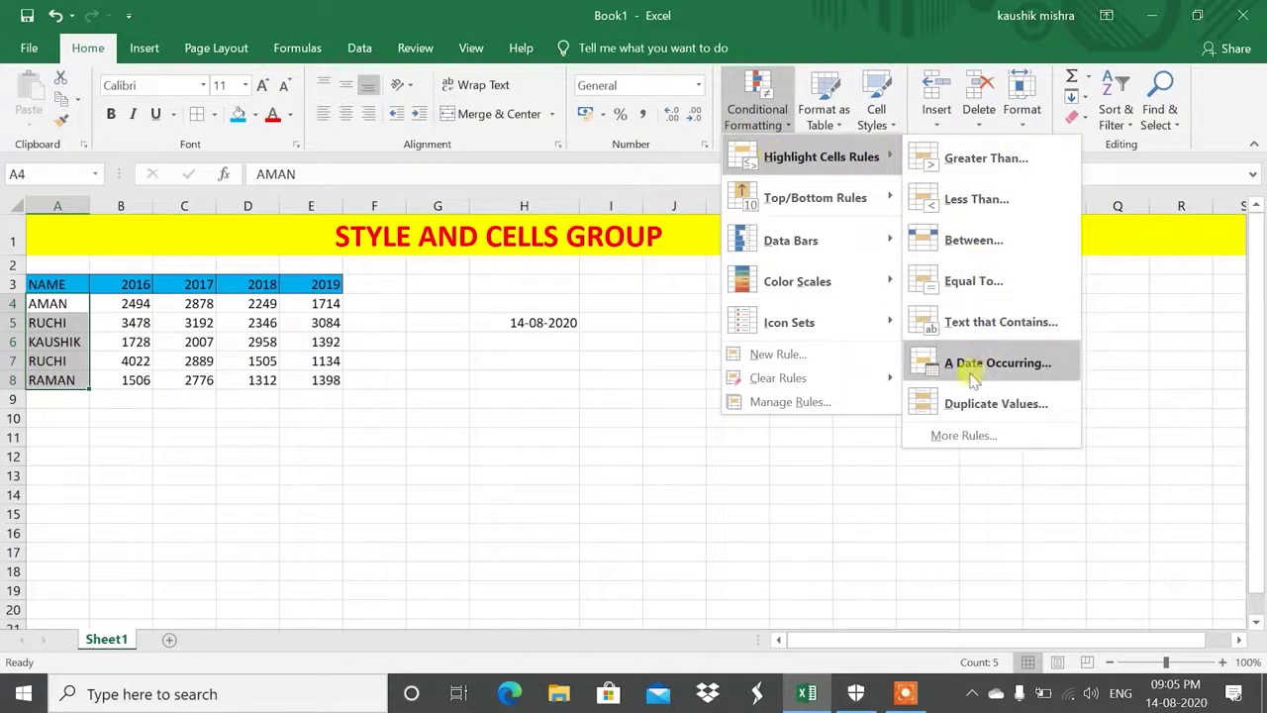
click(986, 398)
drag(859, 205, 609, 175)
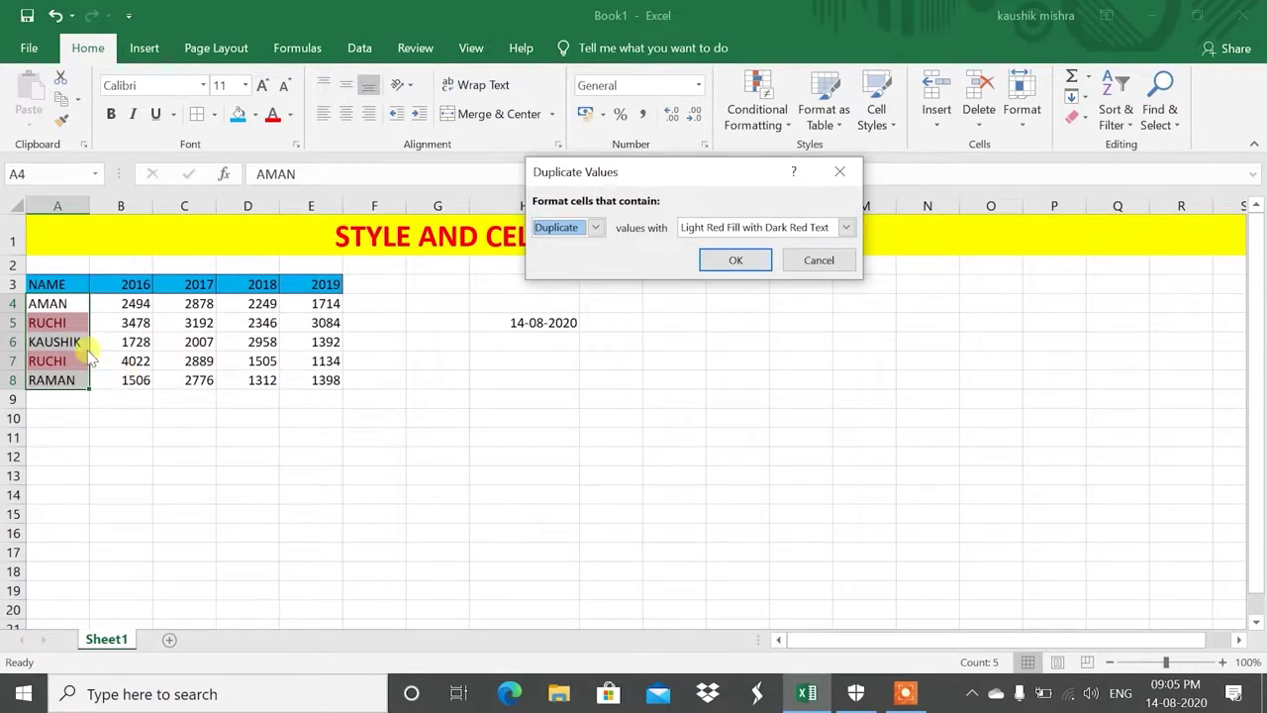
click(821, 261)
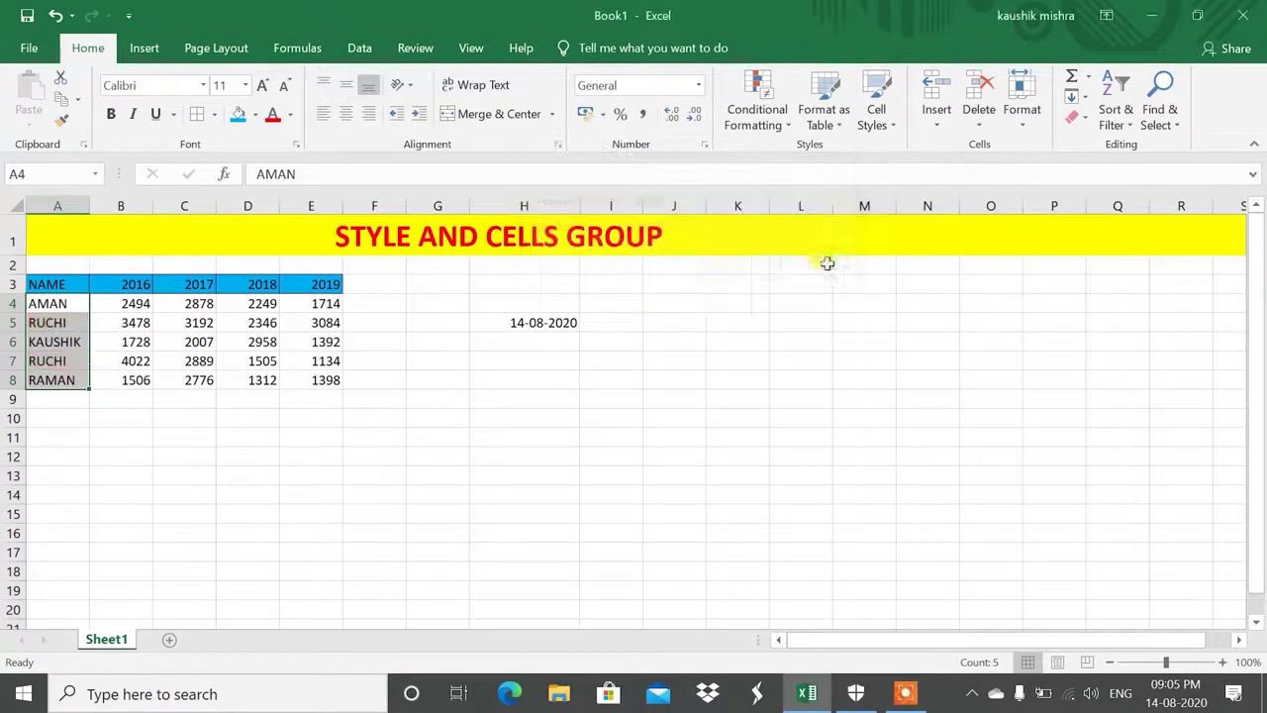
Re-enter the original name in cell A5 in place of the duplicate
click(54, 320)
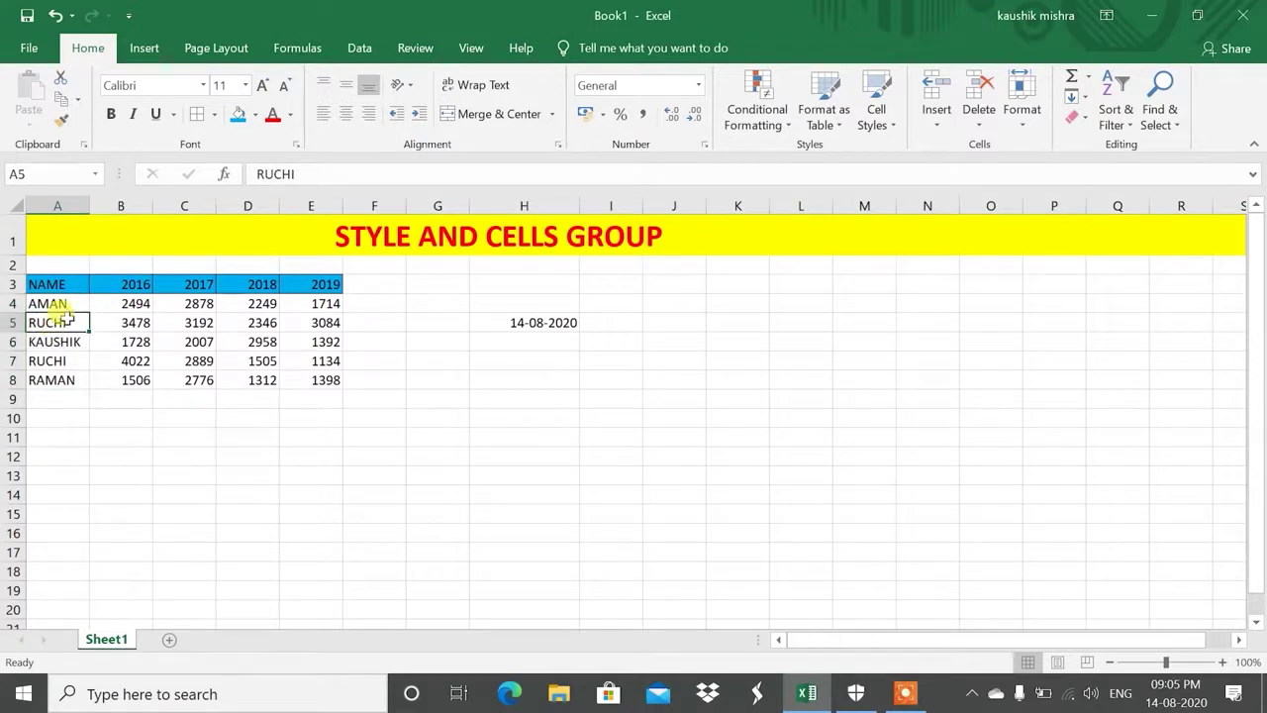
text(RAJ)
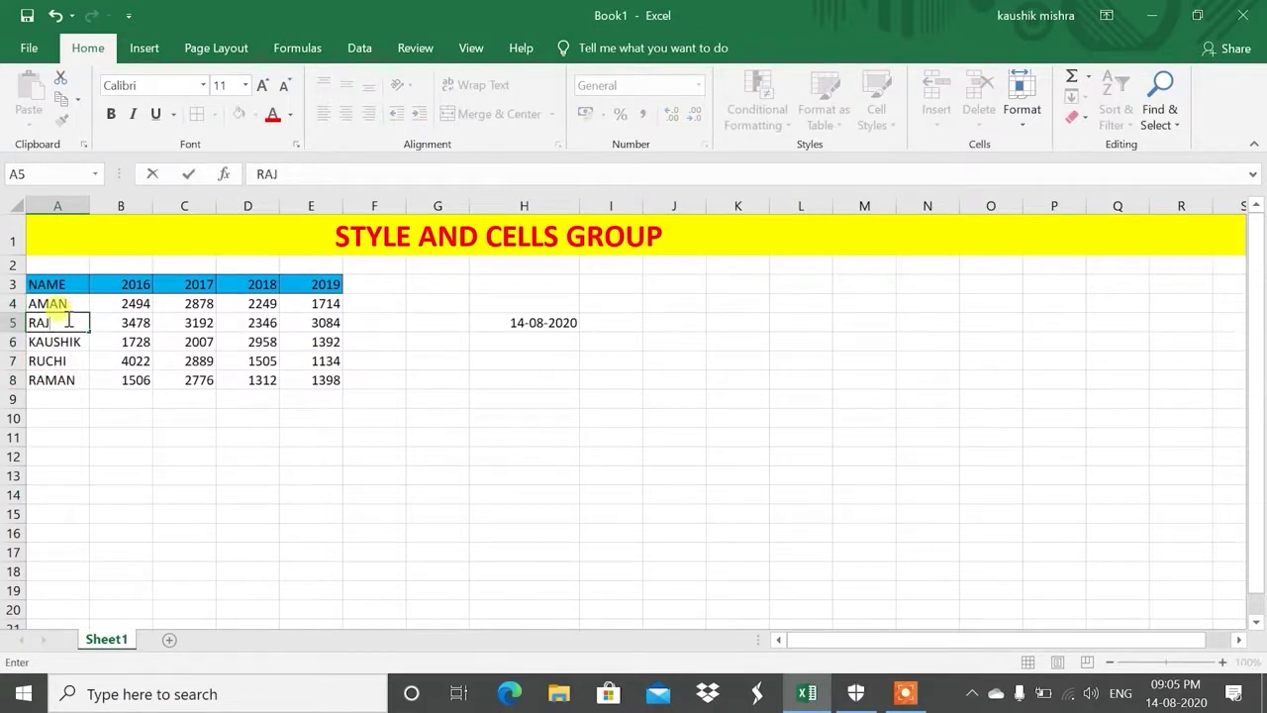
key(Return)
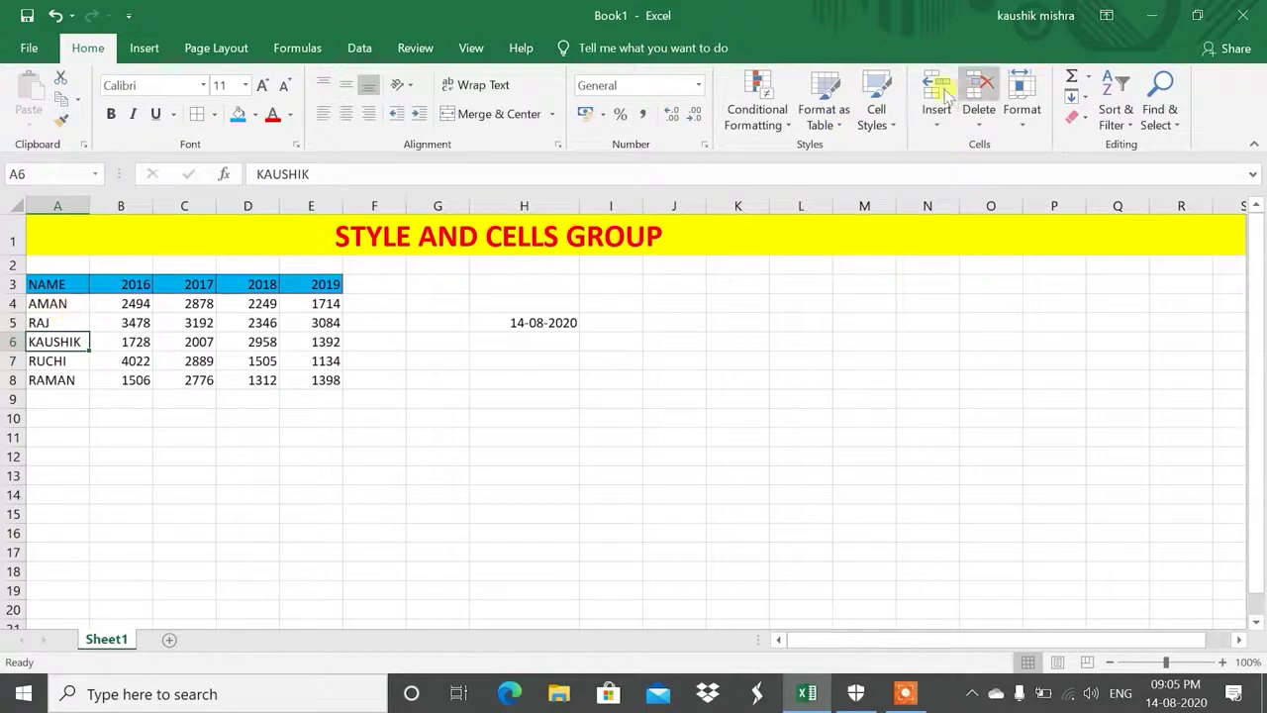
click(753, 99)
mouse_move(849, 159)
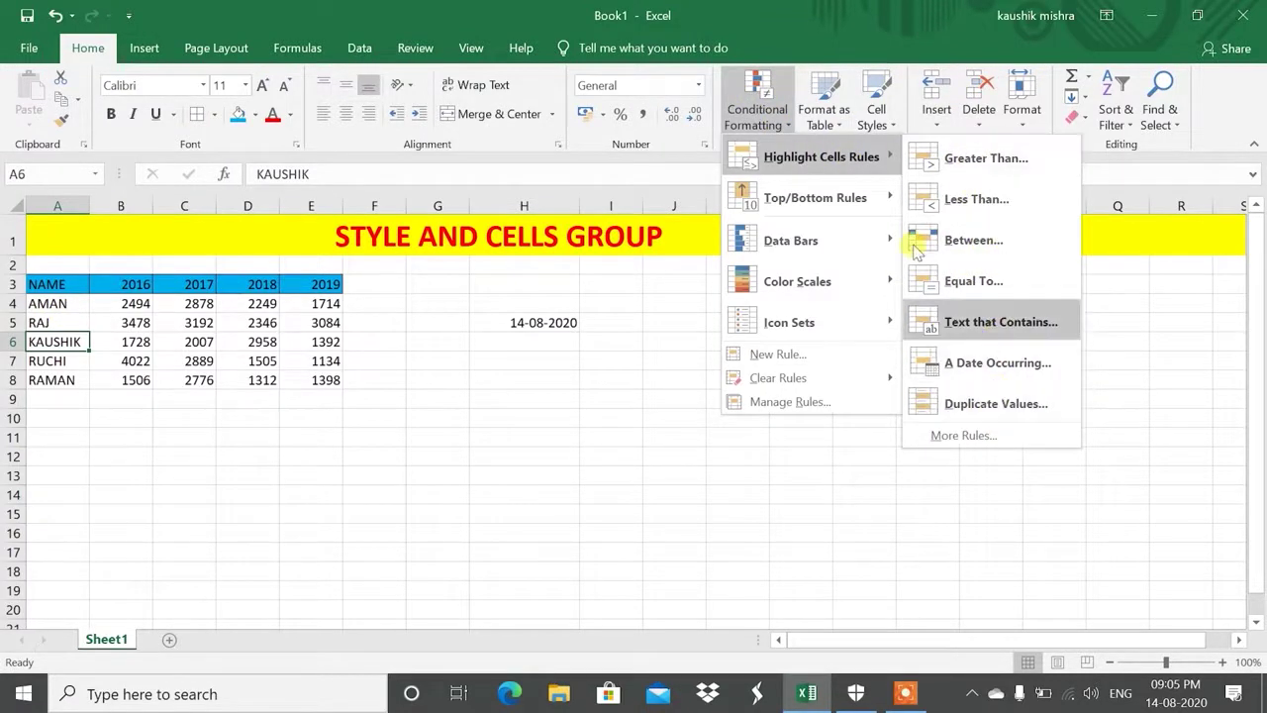
mouse_move(810, 193)
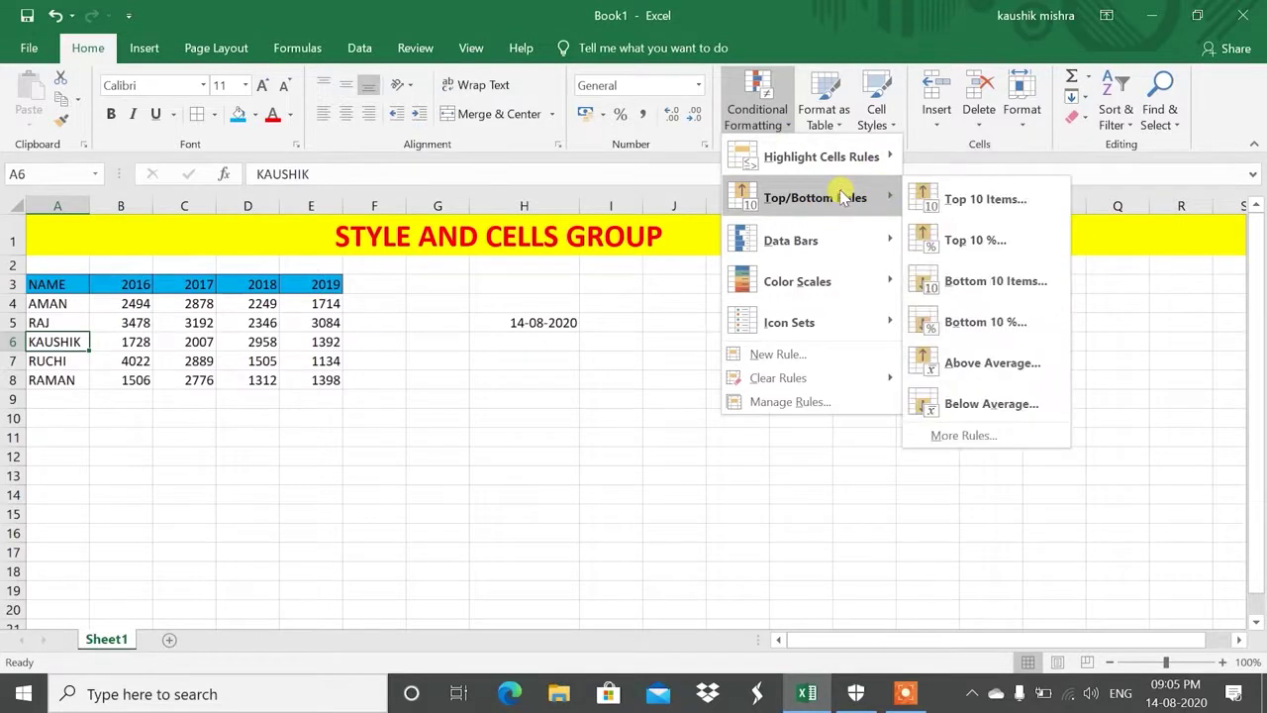
click(381, 284)
Preview a Top 10 Items rule on B4:E8 with light red fill and dark red text, and reduce the rank to 5
drag(133, 303, 294, 381)
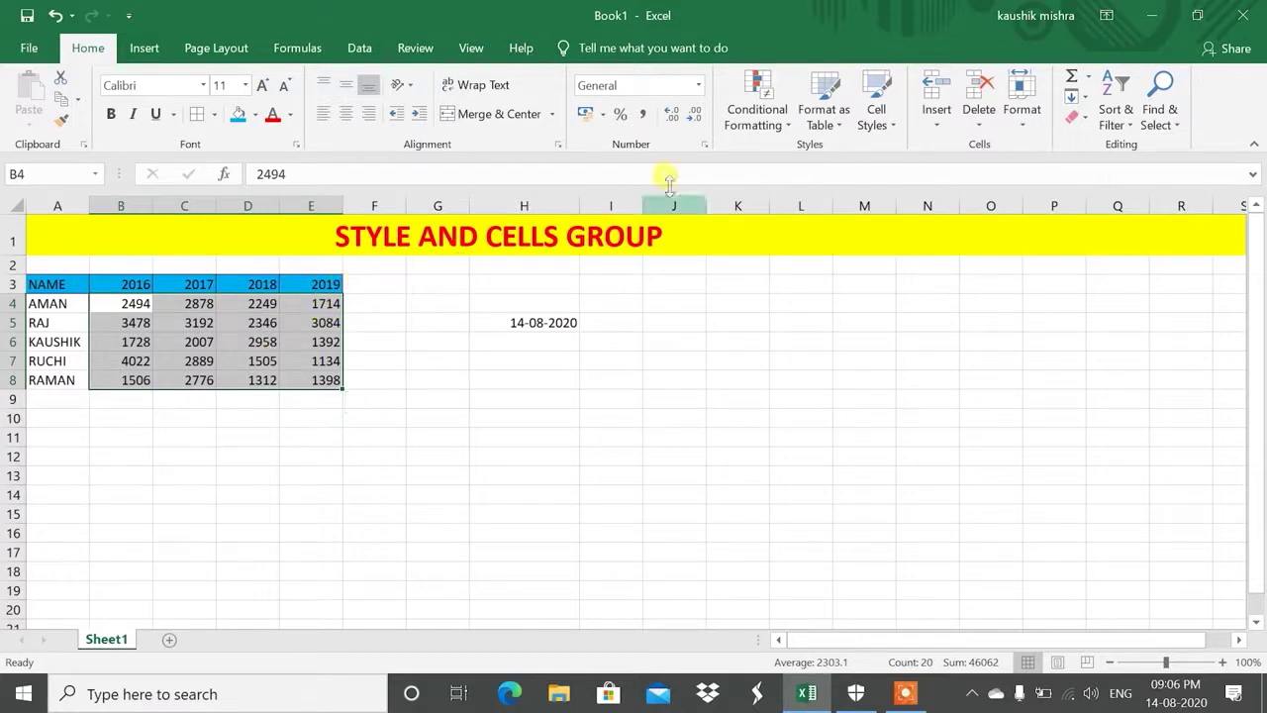
click(757, 113)
mouse_move(752, 163)
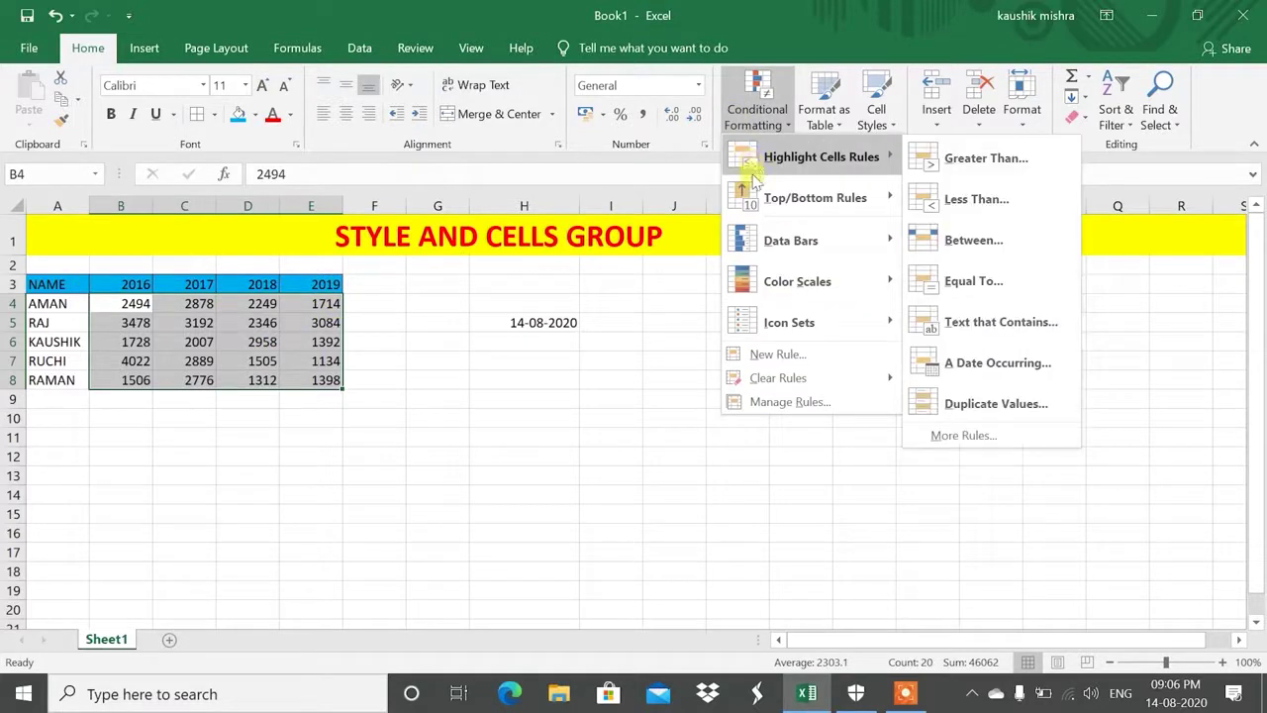
mouse_move(757, 198)
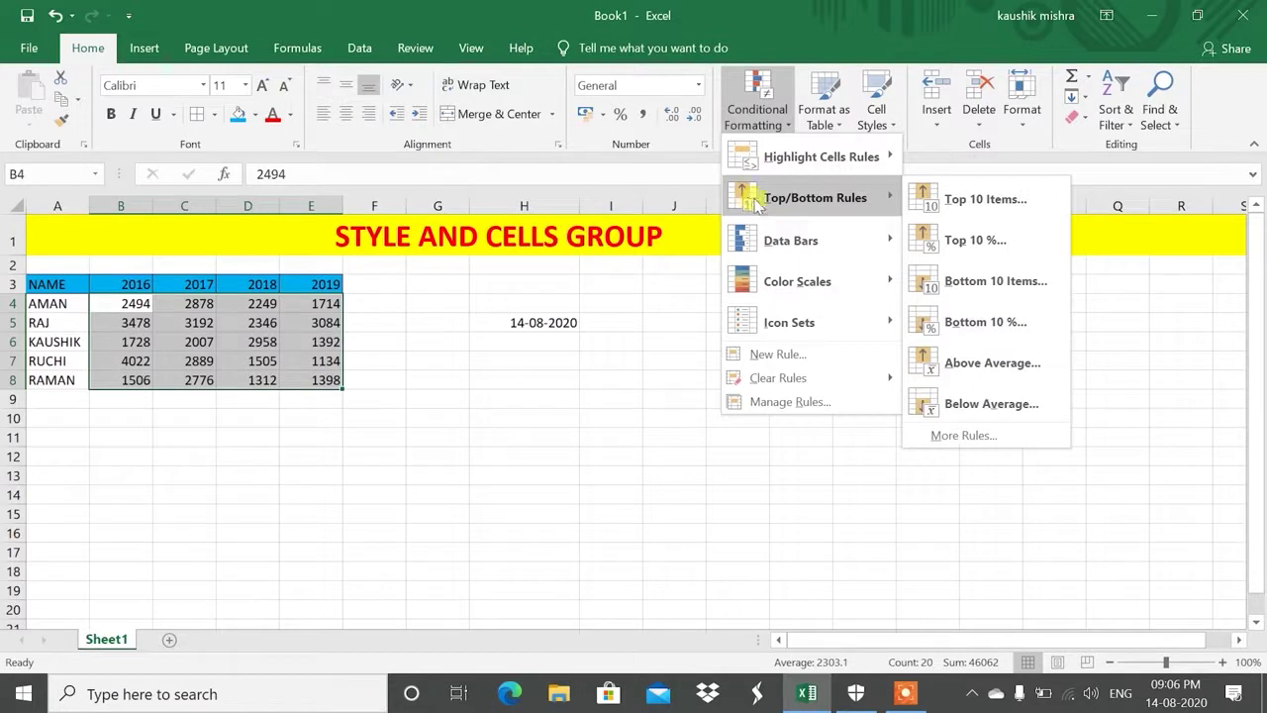
click(958, 203)
drag(653, 176, 569, 178)
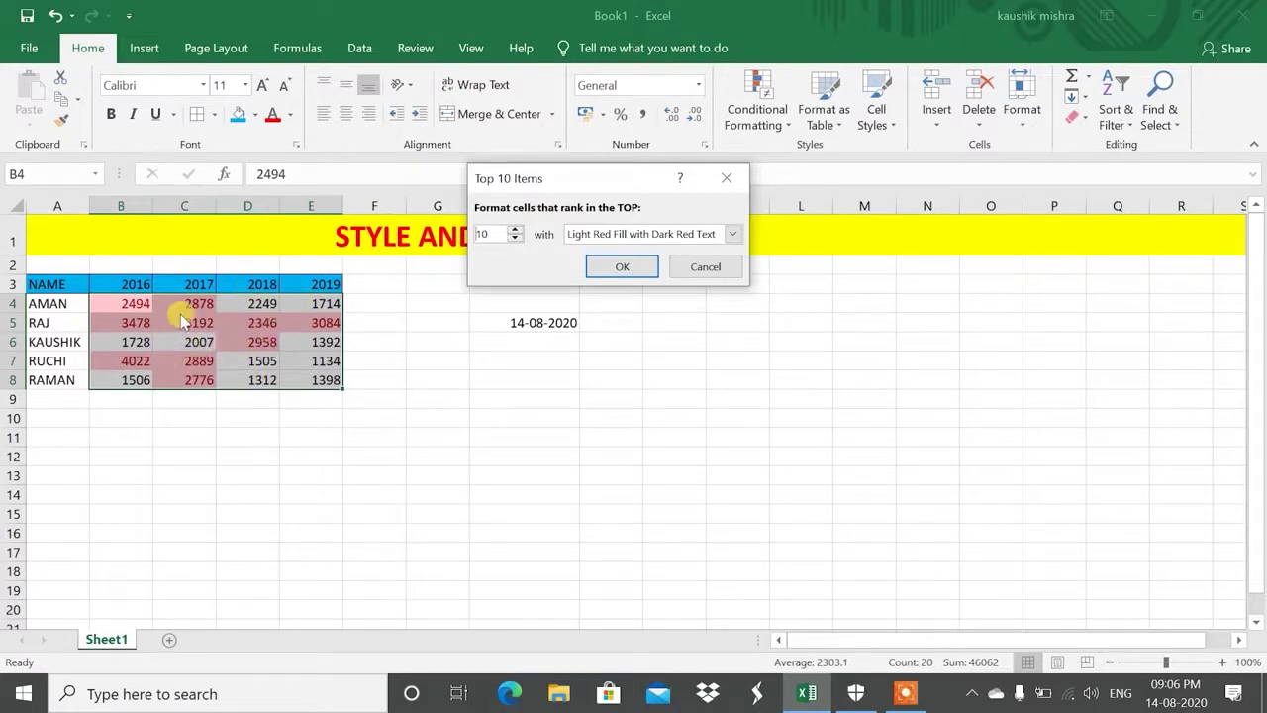
click(514, 238)
click(513, 239)
click(514, 239)
click(513, 239)
click(514, 239)
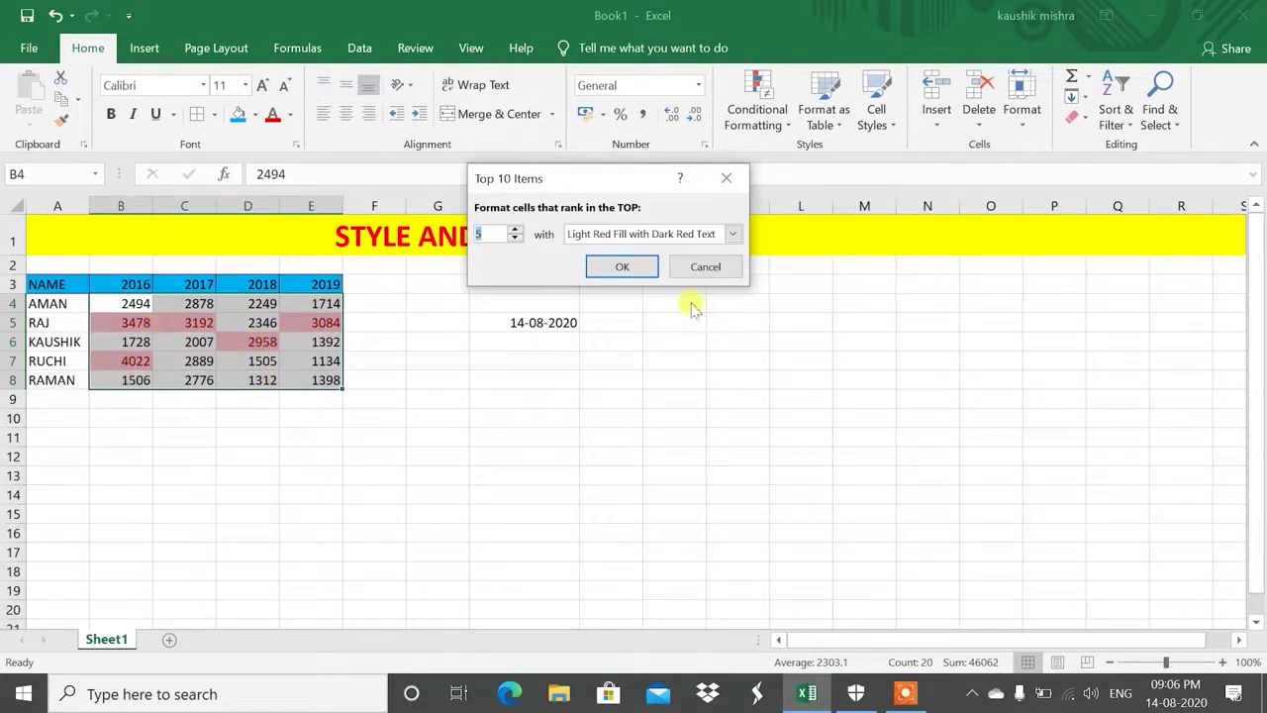
Reduce the rank of the previewed top items rule to 2, and cancel the rule
click(516, 237)
click(515, 238)
click(516, 238)
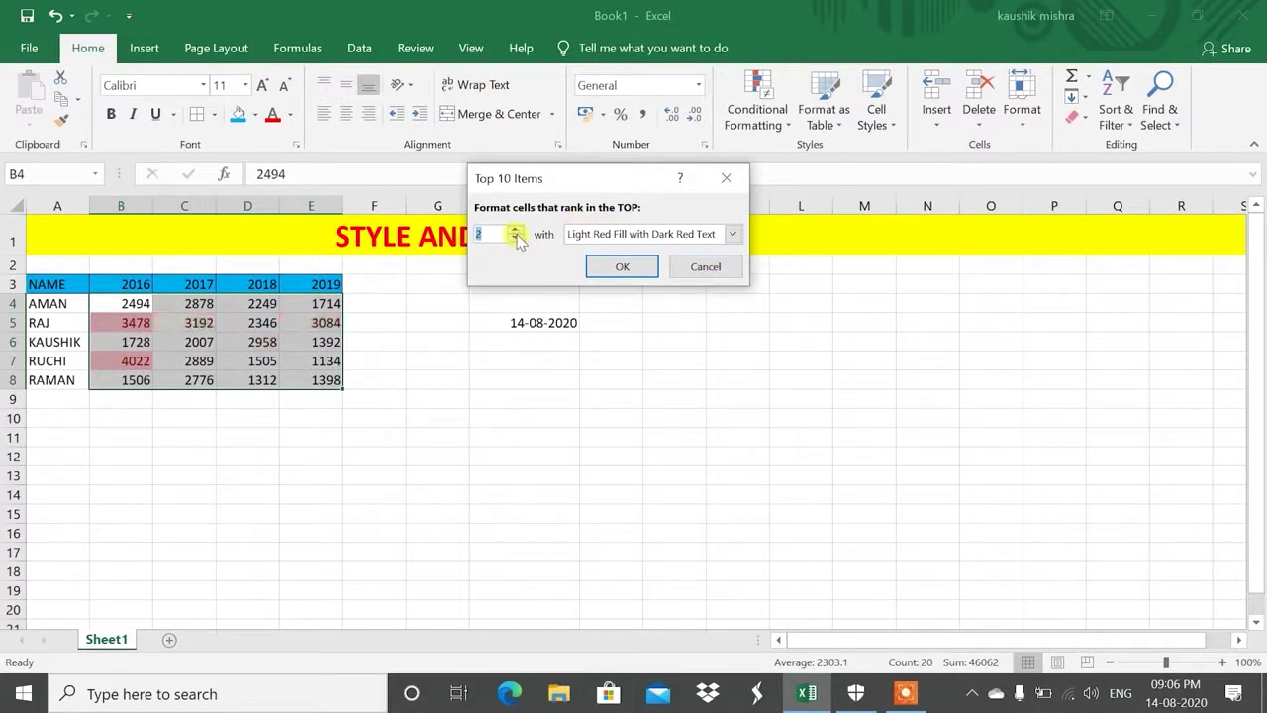
click(705, 266)
Preview a Top 10% rule on B4:E8 with light red fill and dark red text, and cancel it
click(761, 117)
mouse_move(773, 195)
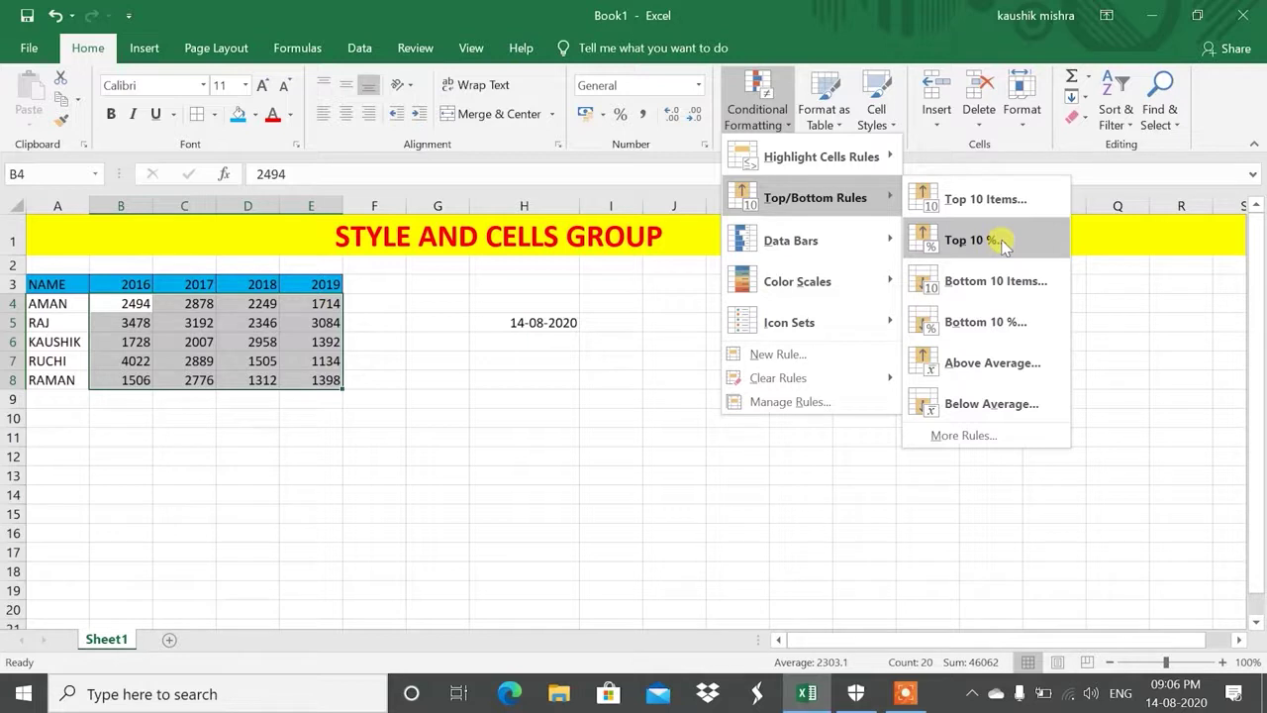
click(1005, 241)
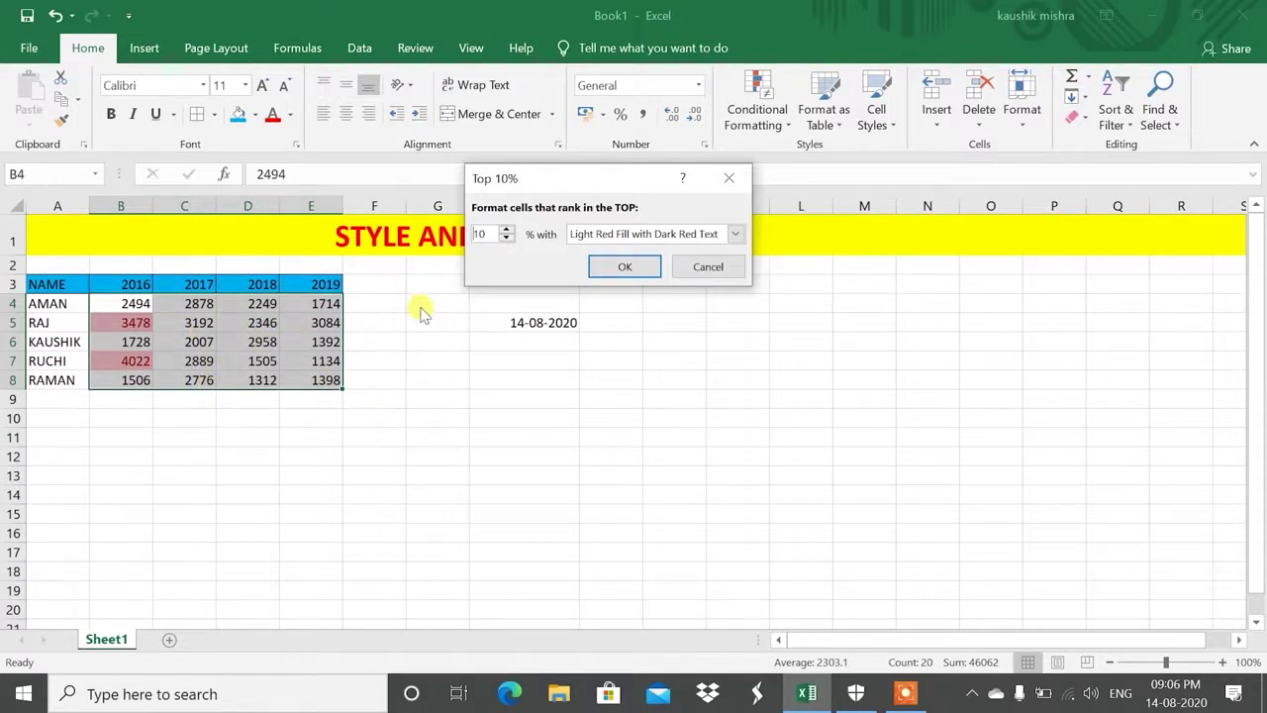
click(730, 266)
Preview a Bottom 10 Items rule on B4:E8 with light red fill and dark red text, reduce the rank to 5, and cancel it
click(756, 114)
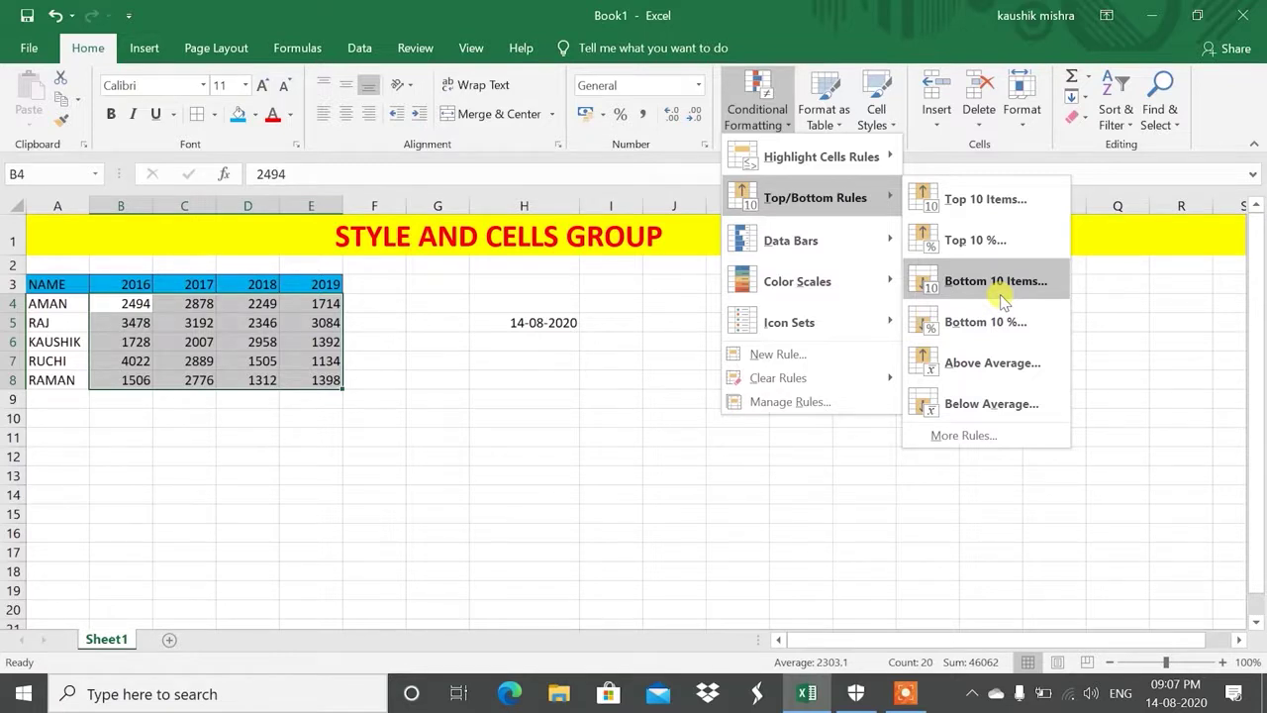
click(1000, 295)
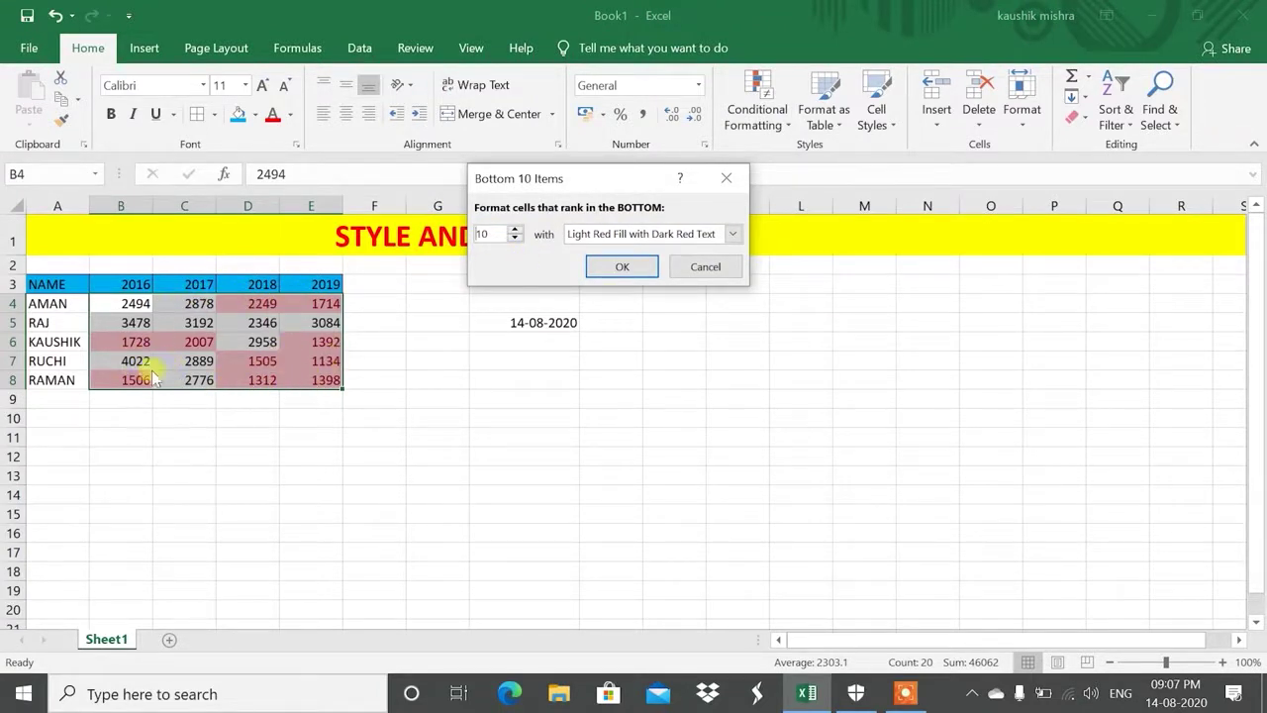
click(515, 238)
click(514, 237)
click(515, 237)
click(514, 238)
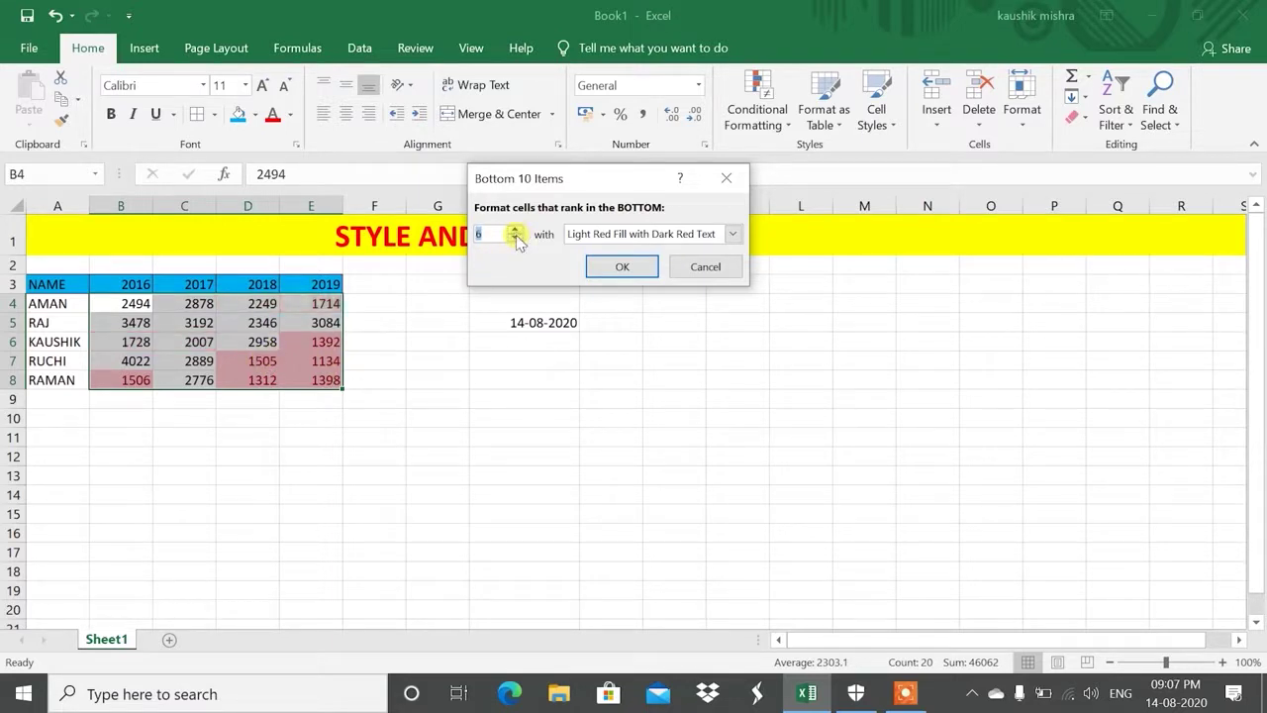
click(515, 238)
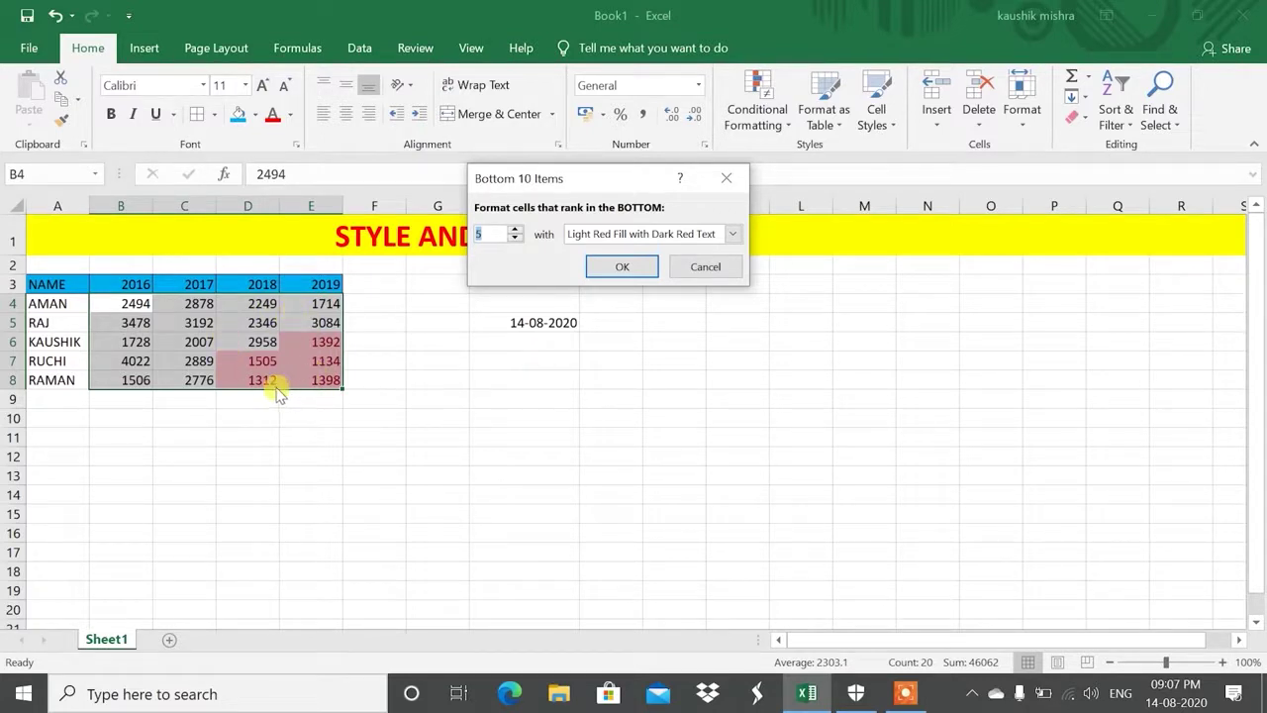
click(703, 266)
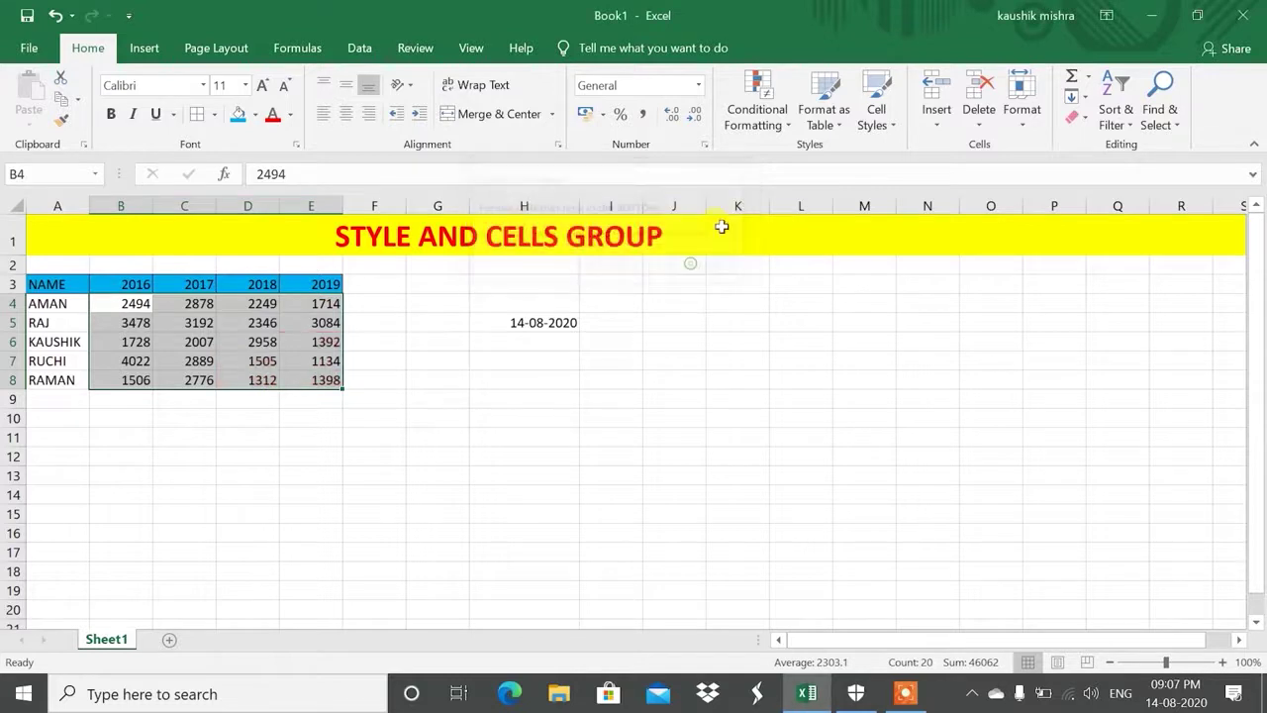
Apply the green-yellow-red color scale to B4:E8 and check the shading of individual high, middle and low values
click(771, 126)
mouse_move(800, 248)
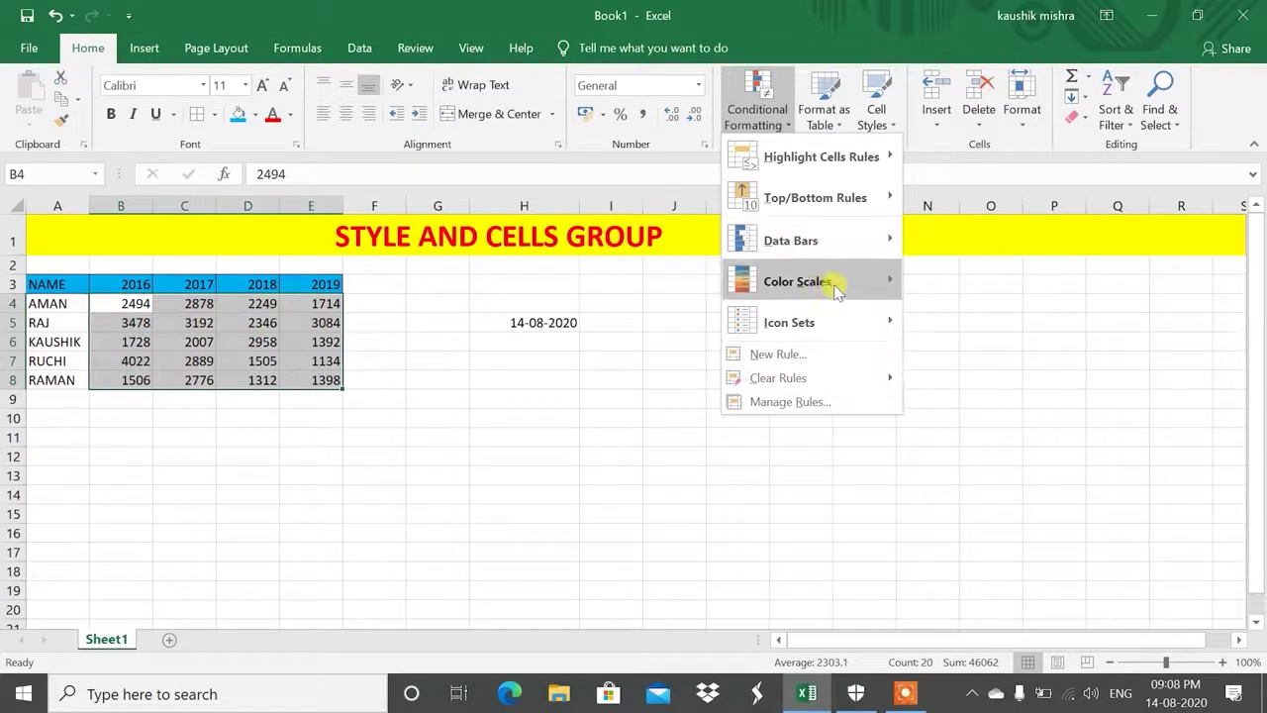
mouse_move(819, 287)
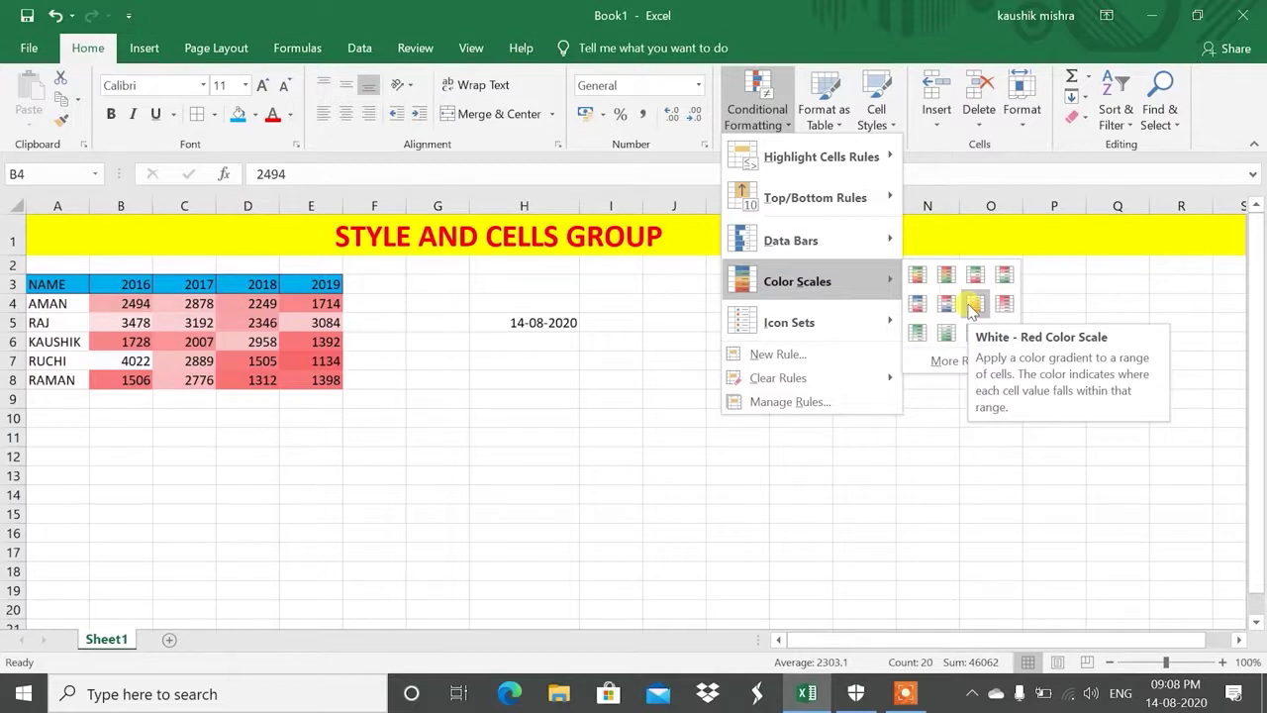
click(919, 275)
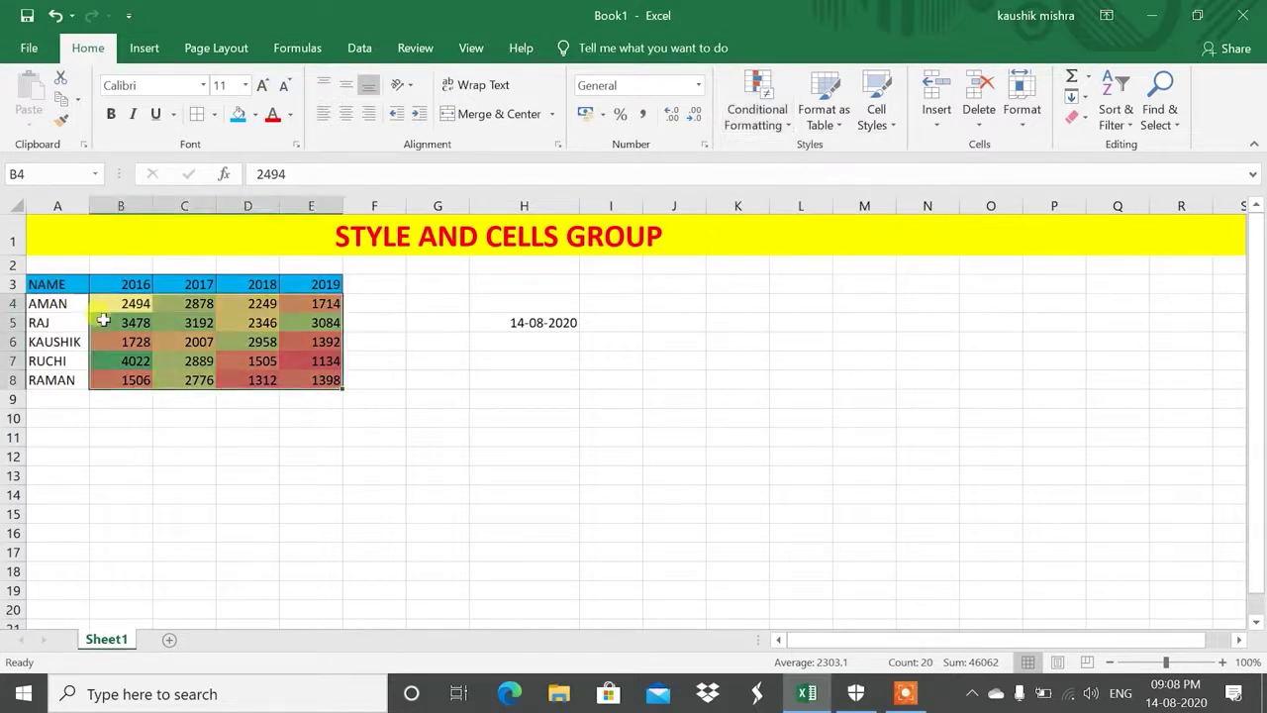
click(123, 363)
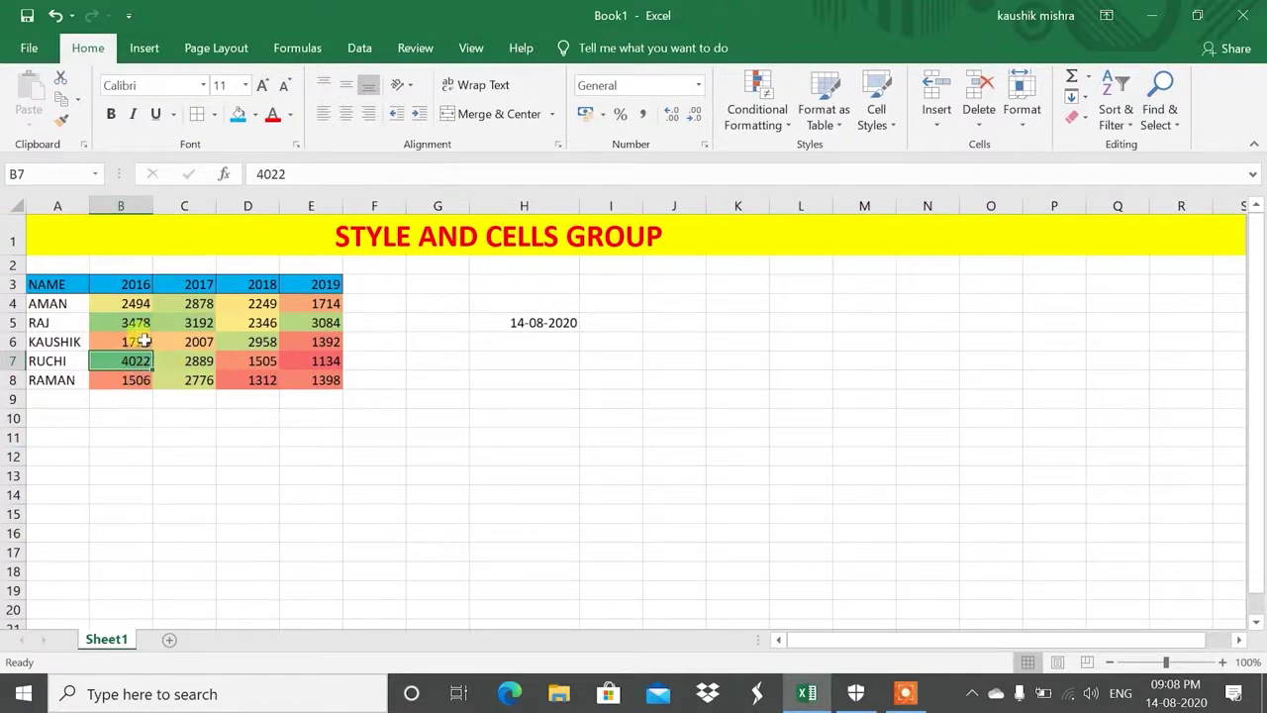
click(149, 327)
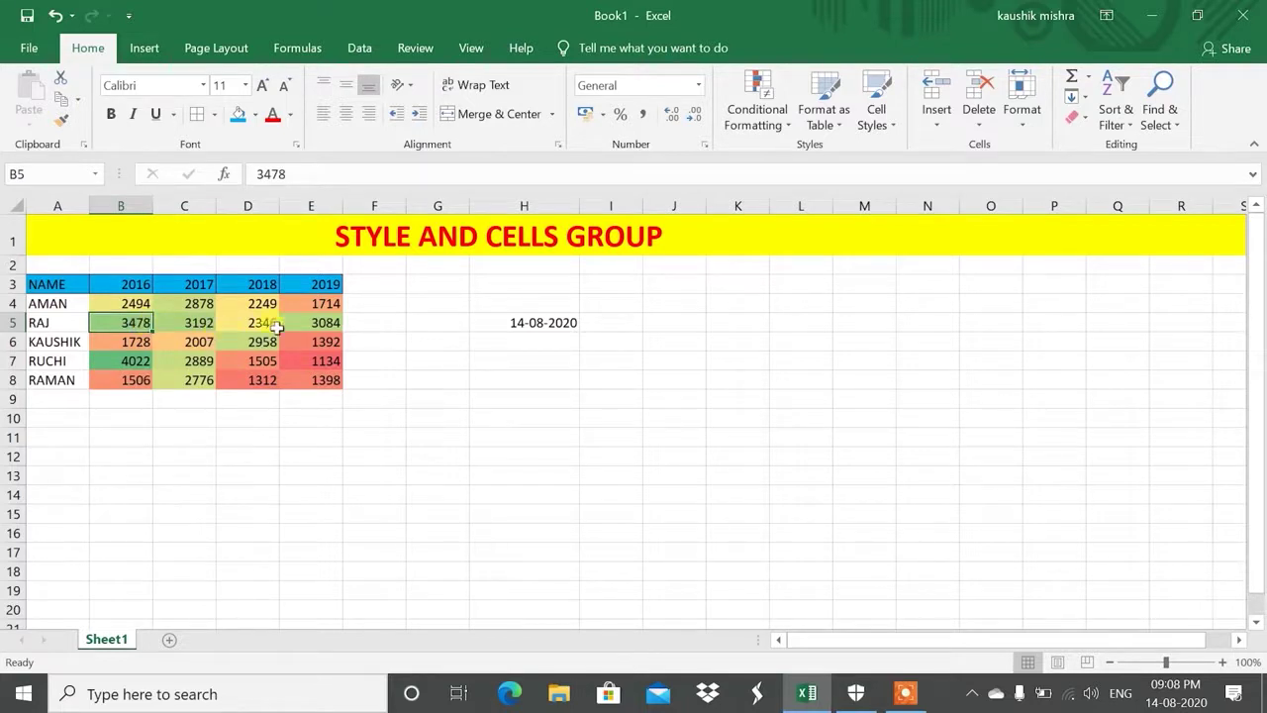
click(244, 315)
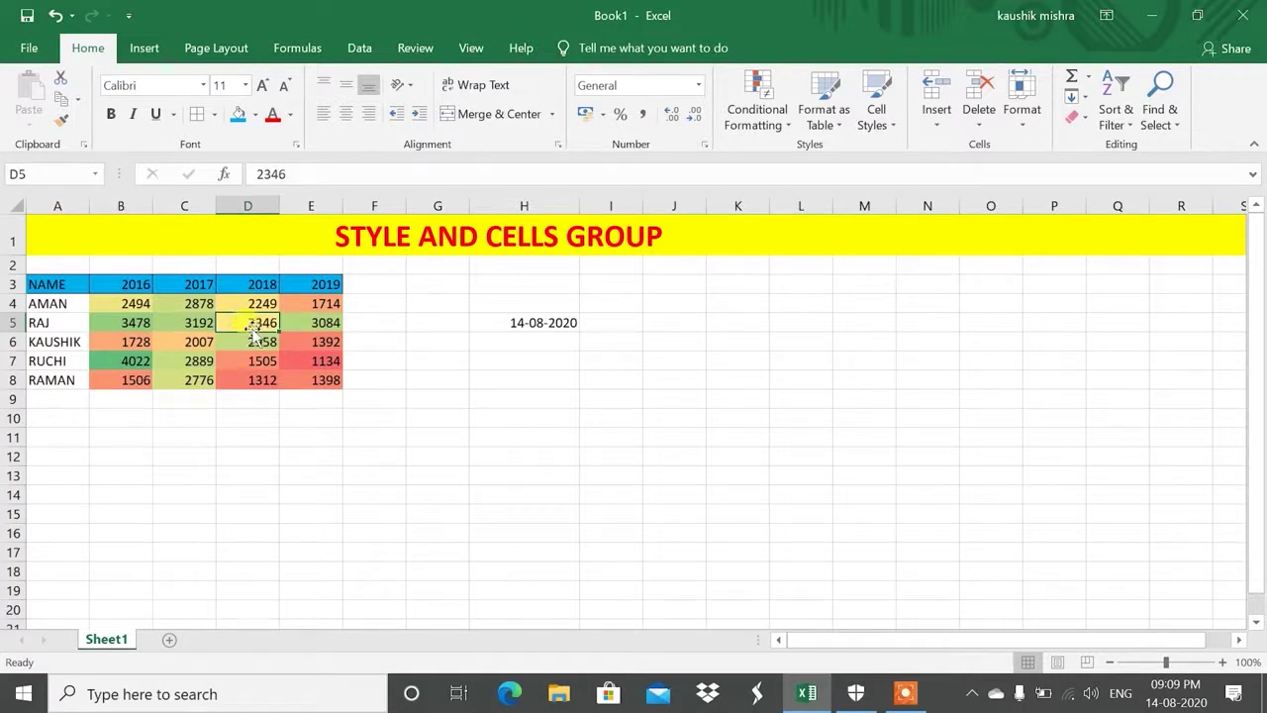
drag(248, 313, 250, 322)
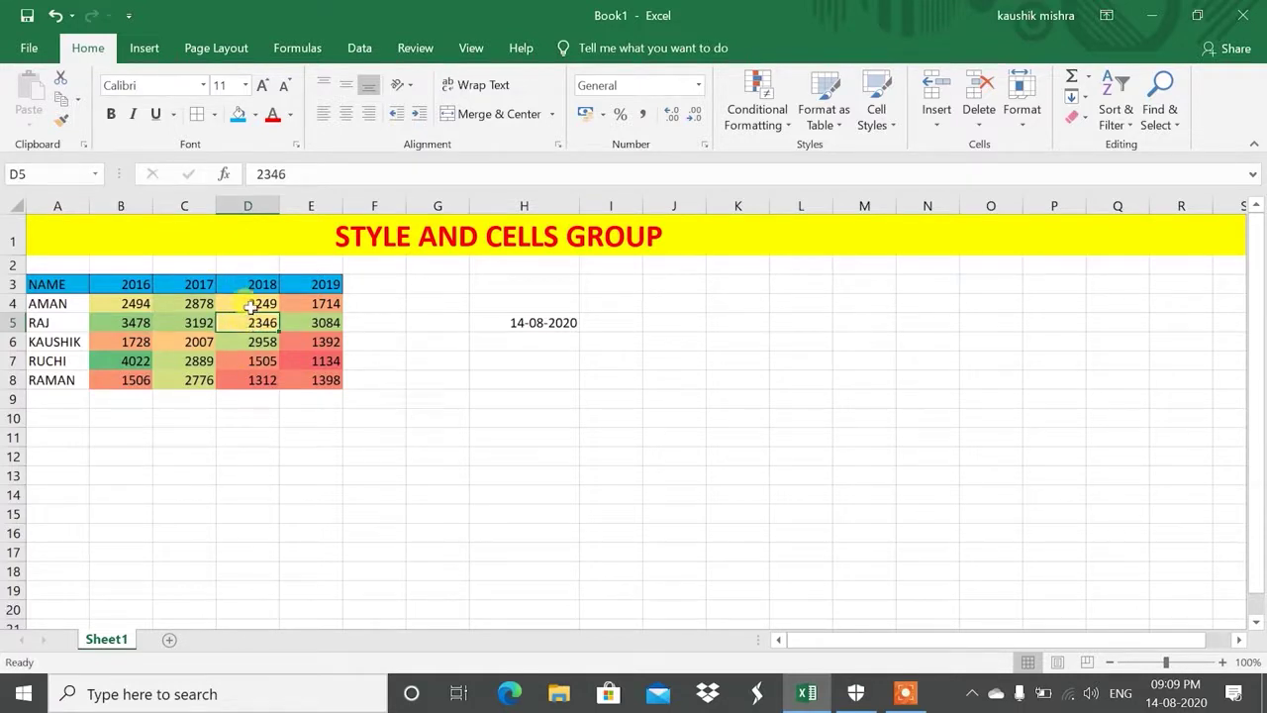
click(300, 360)
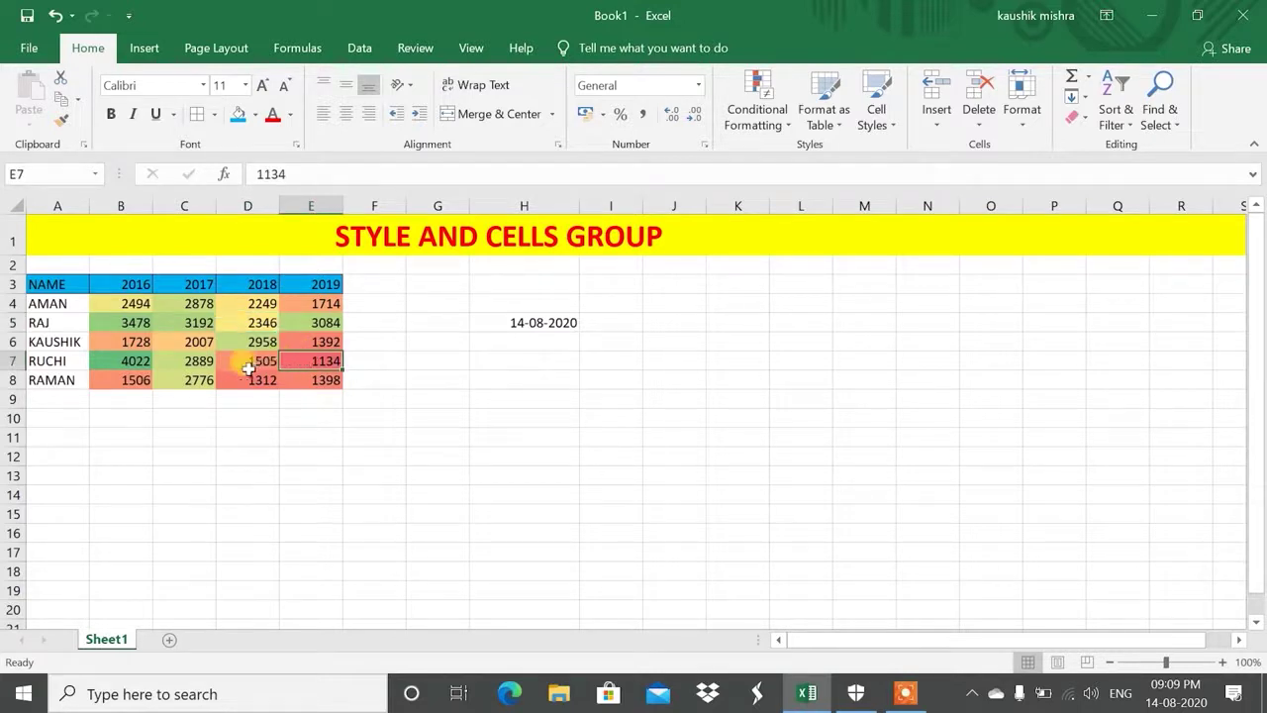
Clear the color scale rule from the selected cells B4:E8
drag(123, 305, 324, 385)
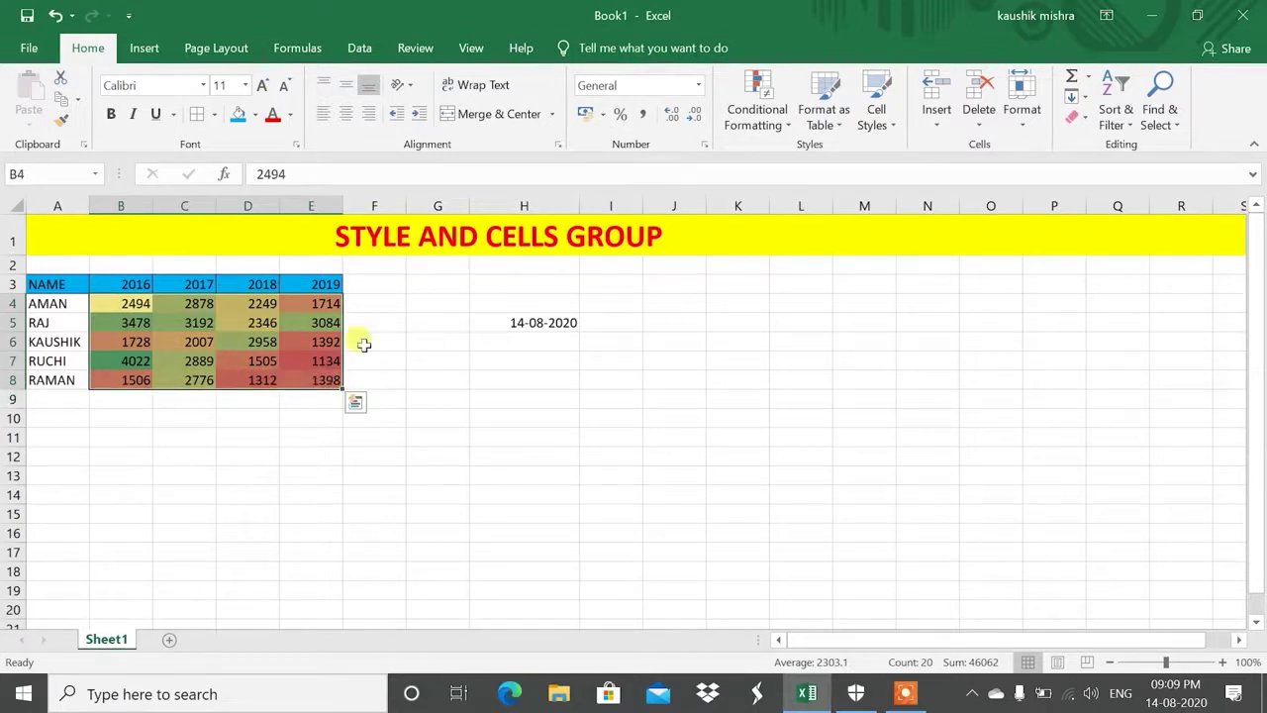
click(757, 111)
mouse_move(789, 275)
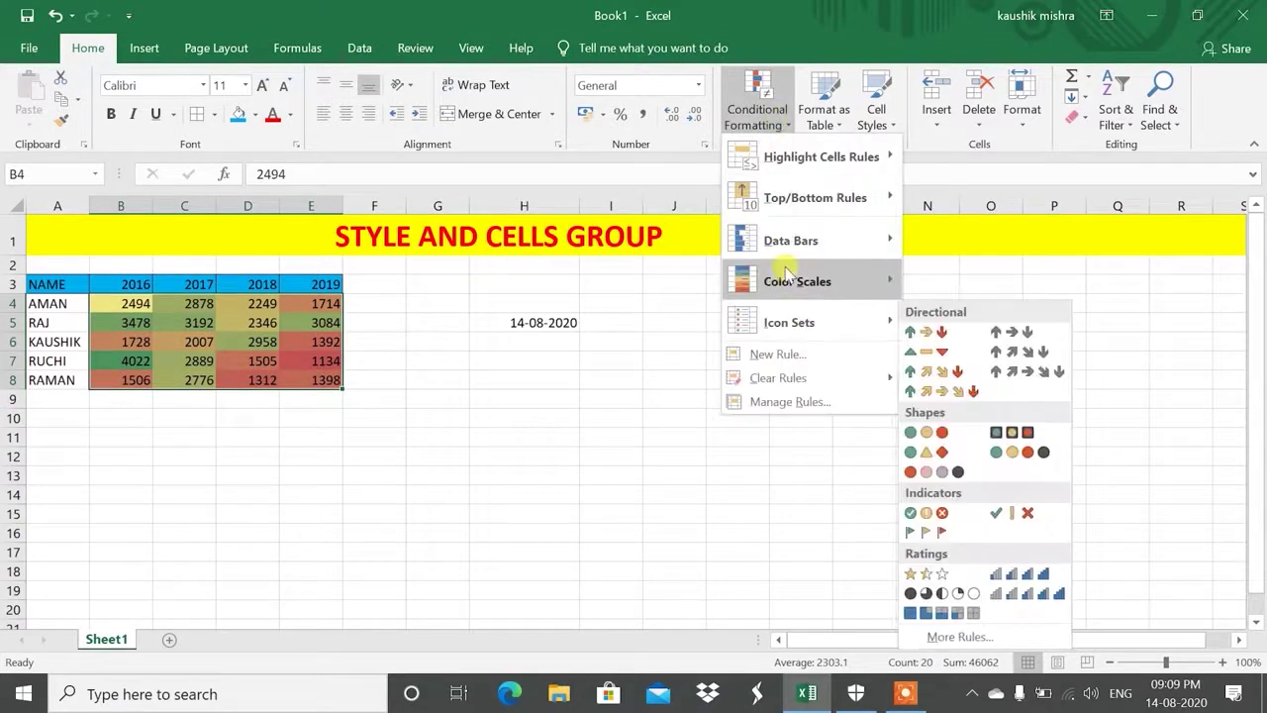
mouse_move(826, 285)
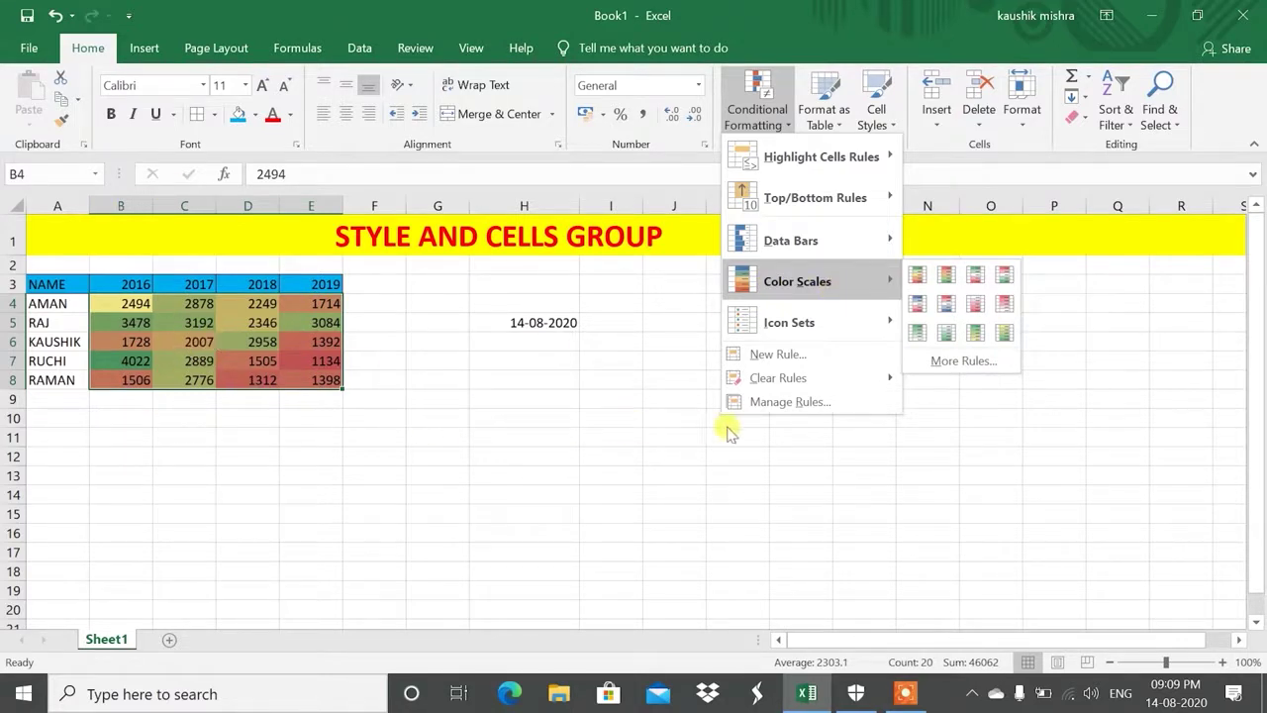
mouse_move(758, 377)
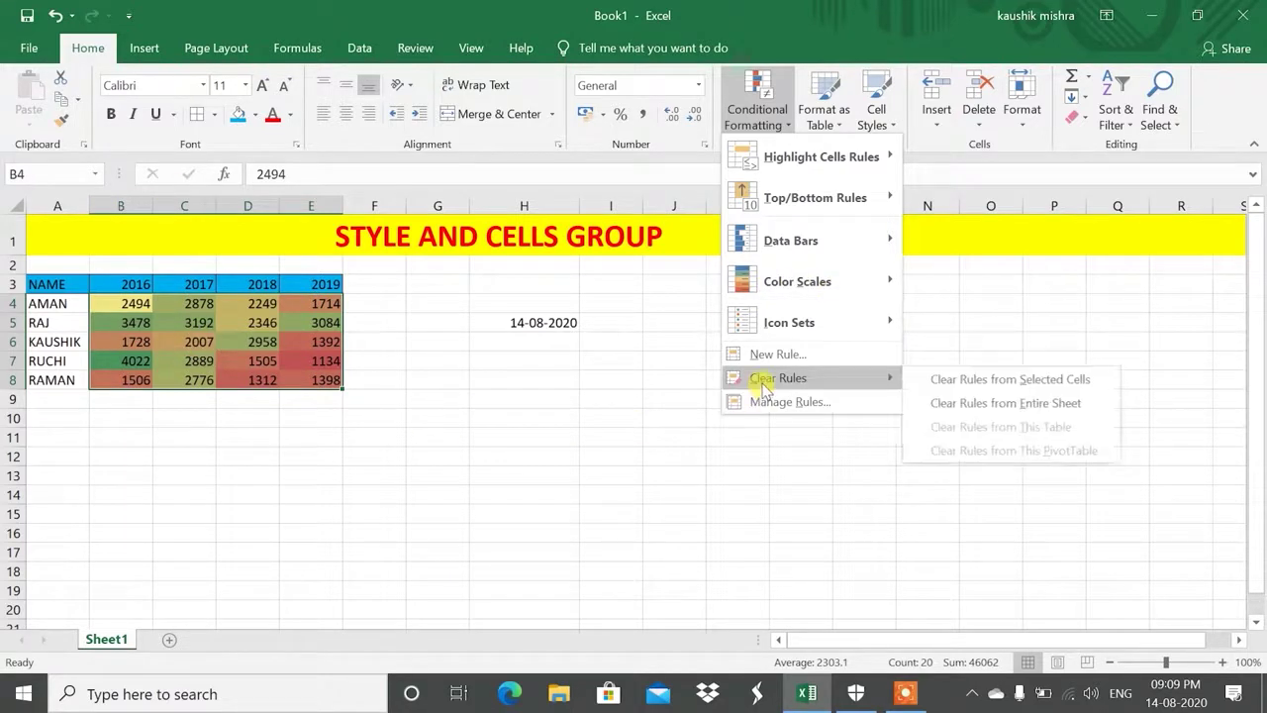
click(941, 382)
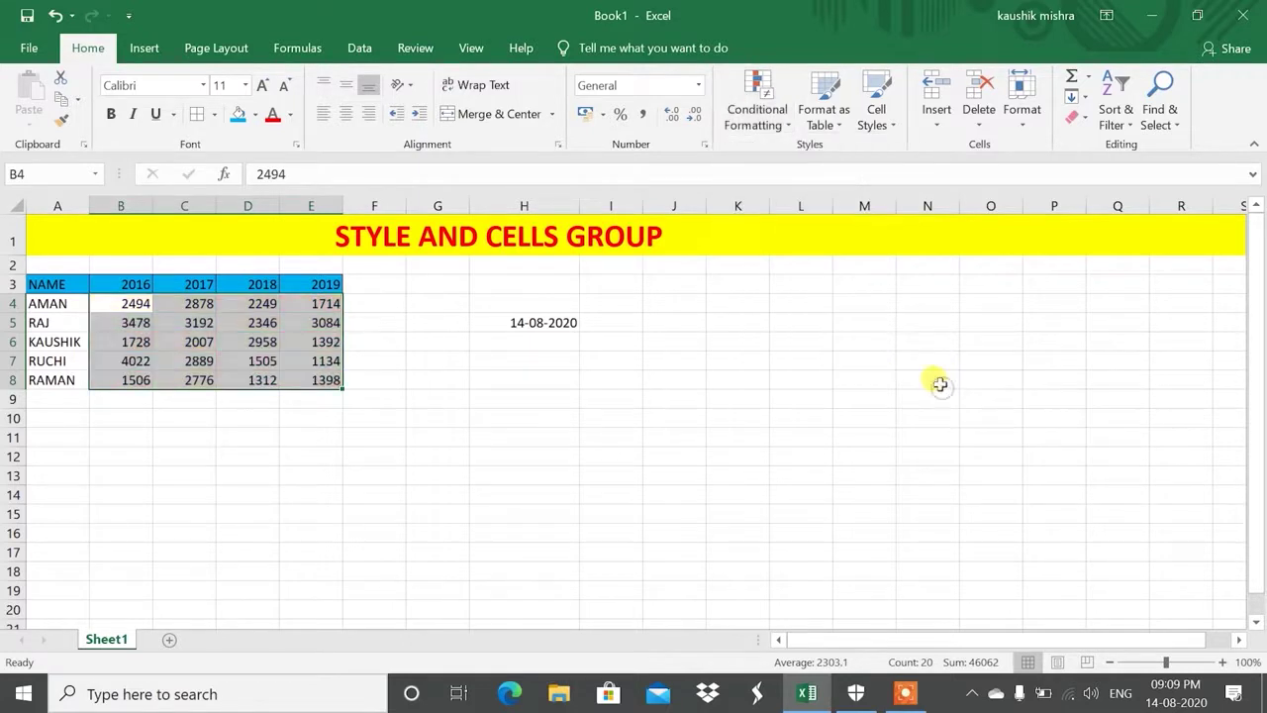
Apply the rimmed three traffic lights icon set to B4:E8
click(767, 116)
mouse_move(789, 336)
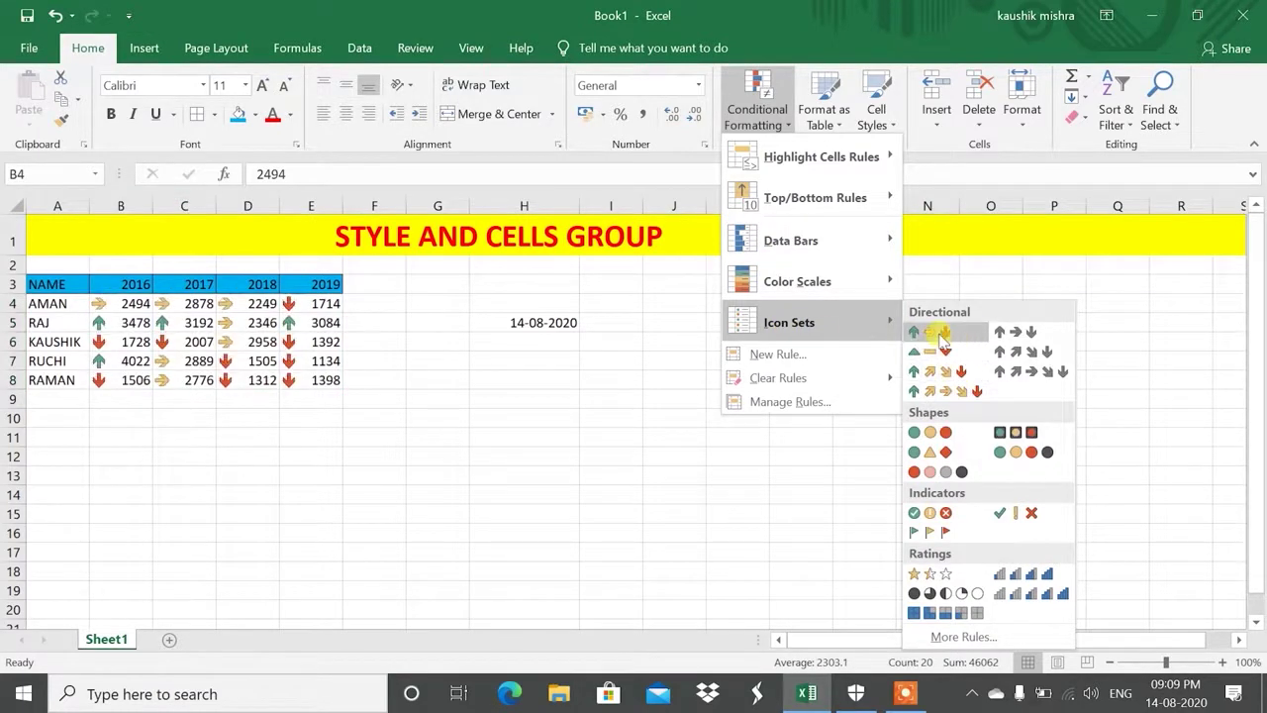
click(1011, 437)
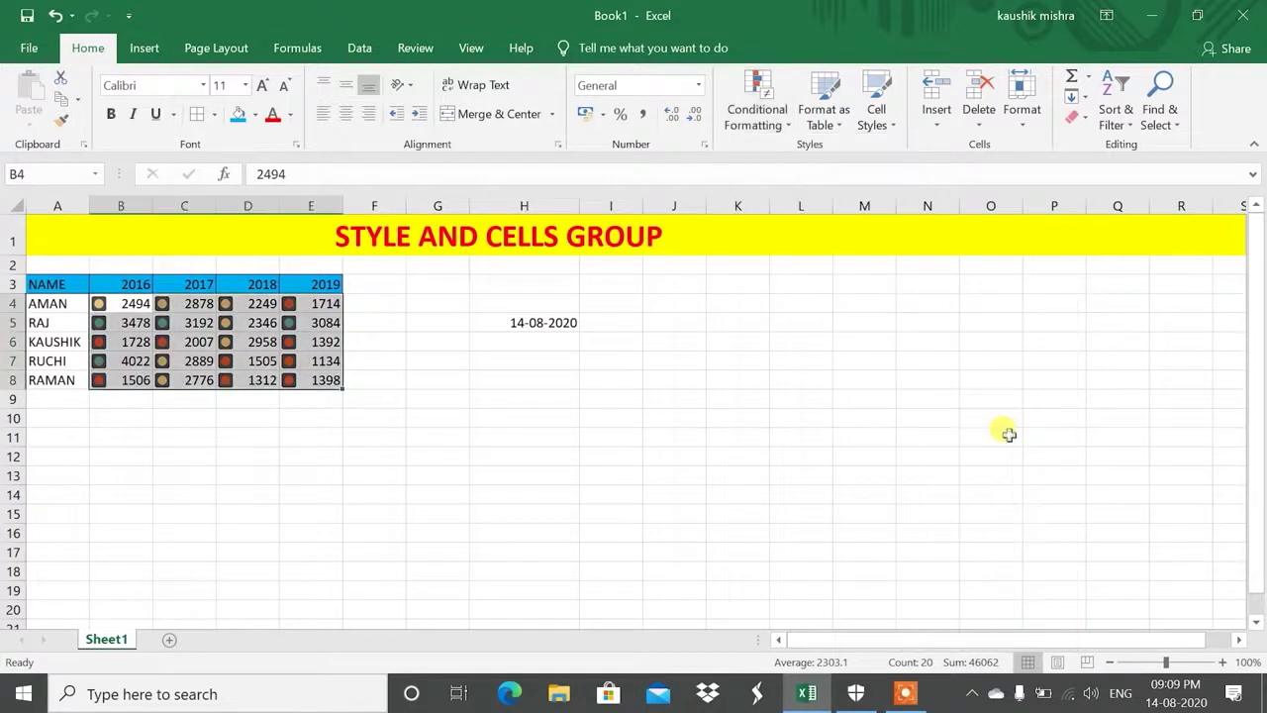
Examine how the traffic light icons correspond to the values in the 2016 and 2017 columns
click(183, 337)
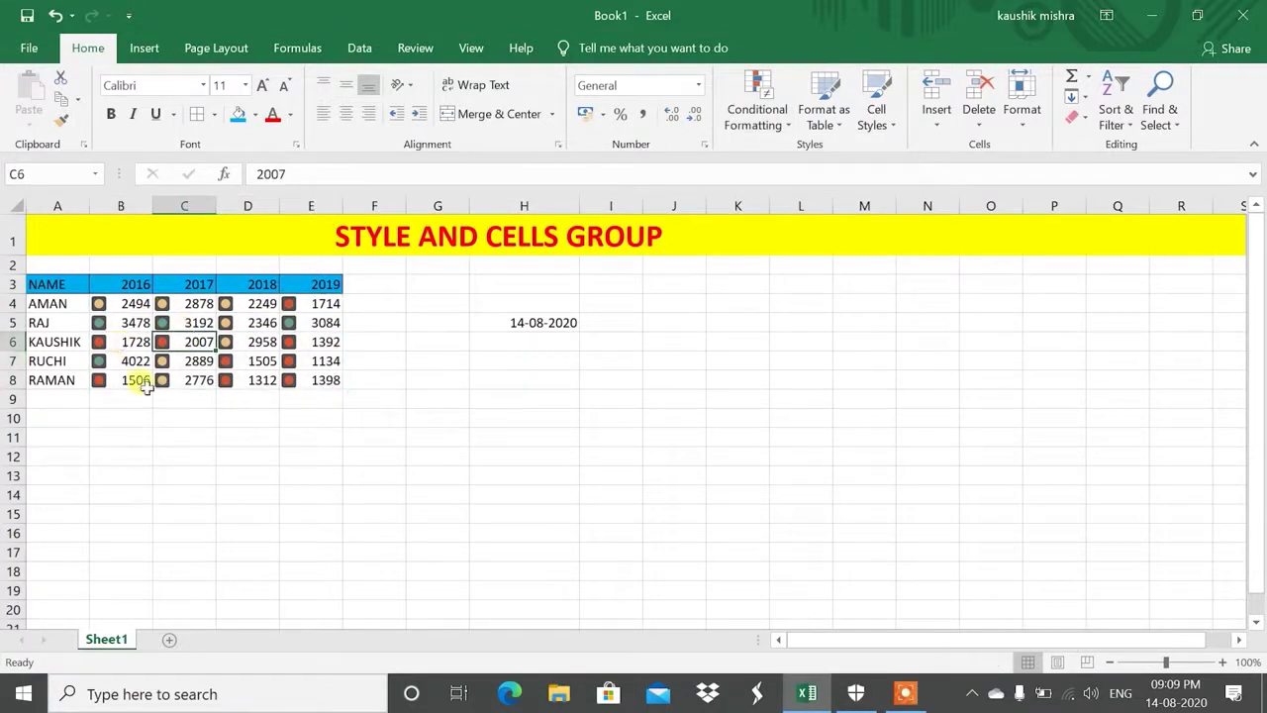
click(163, 318)
click(124, 323)
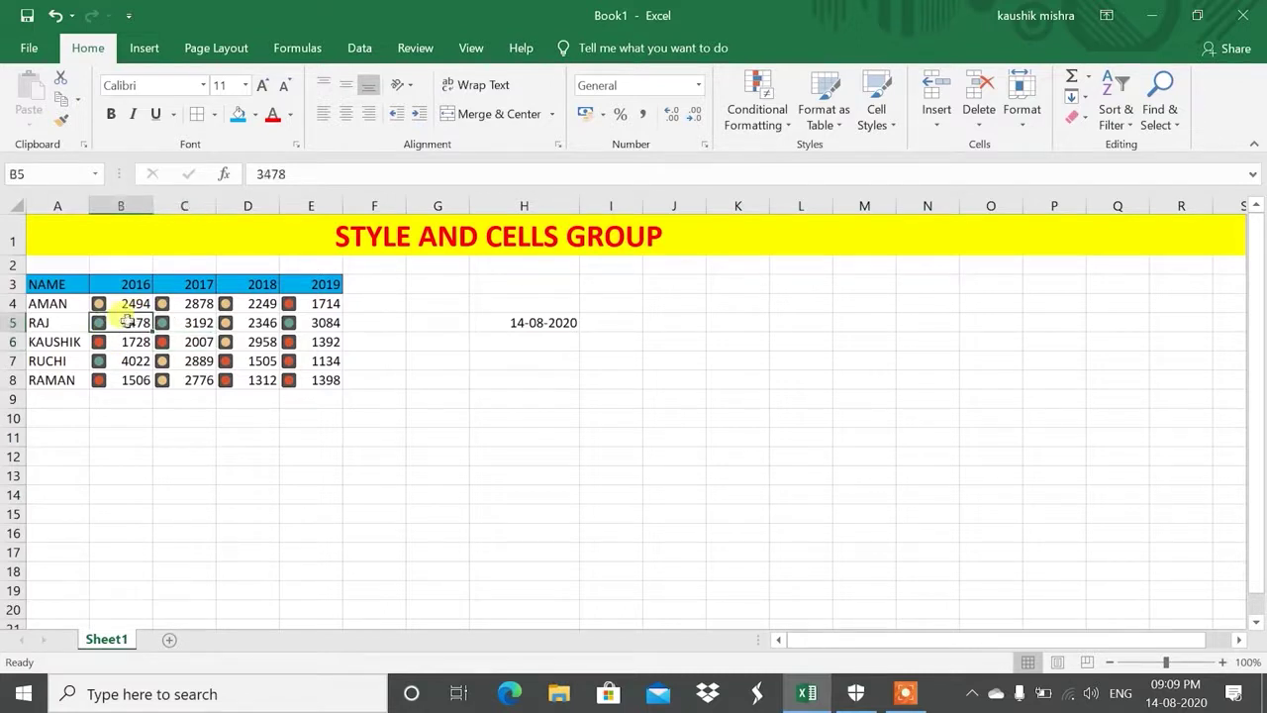
click(116, 361)
click(125, 323)
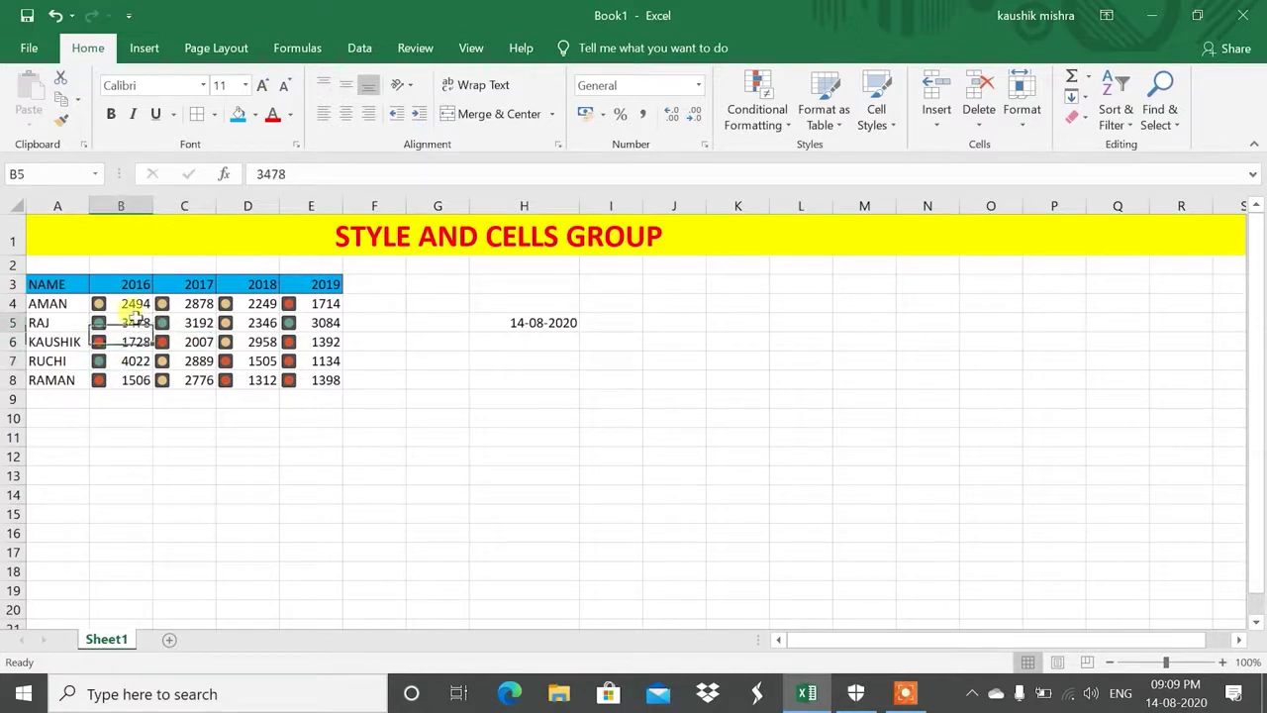
click(188, 324)
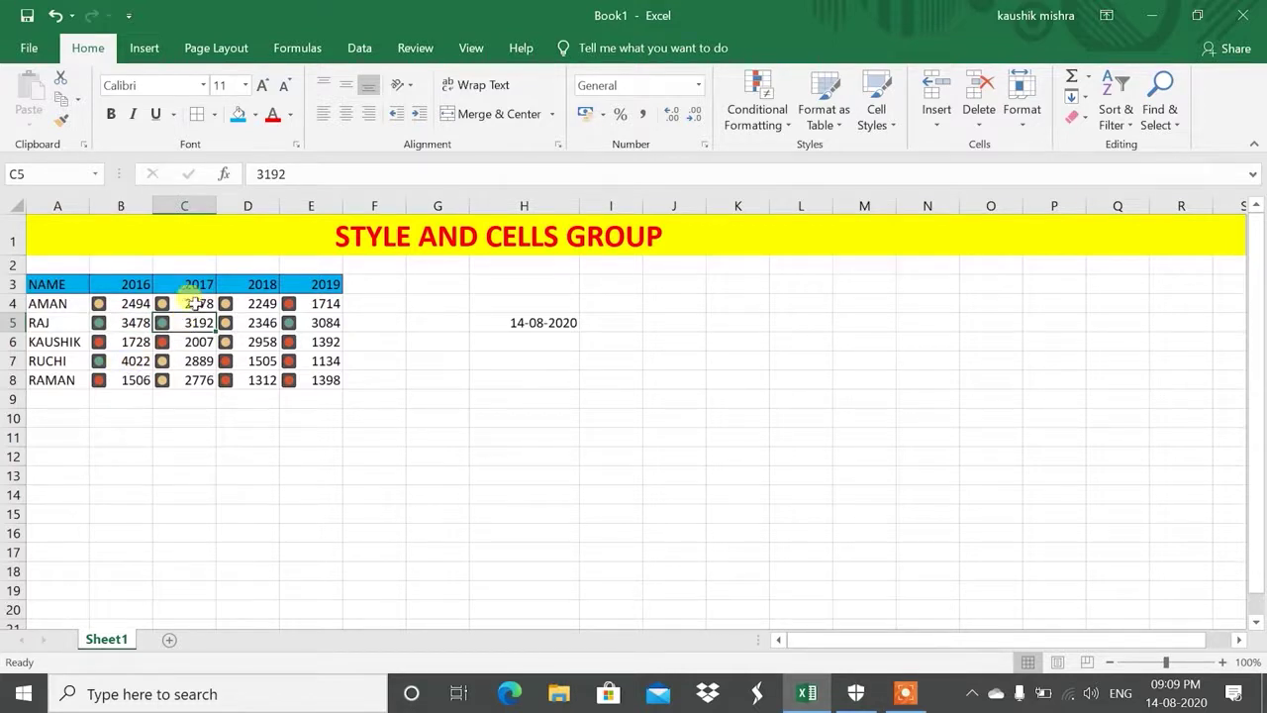
click(195, 302)
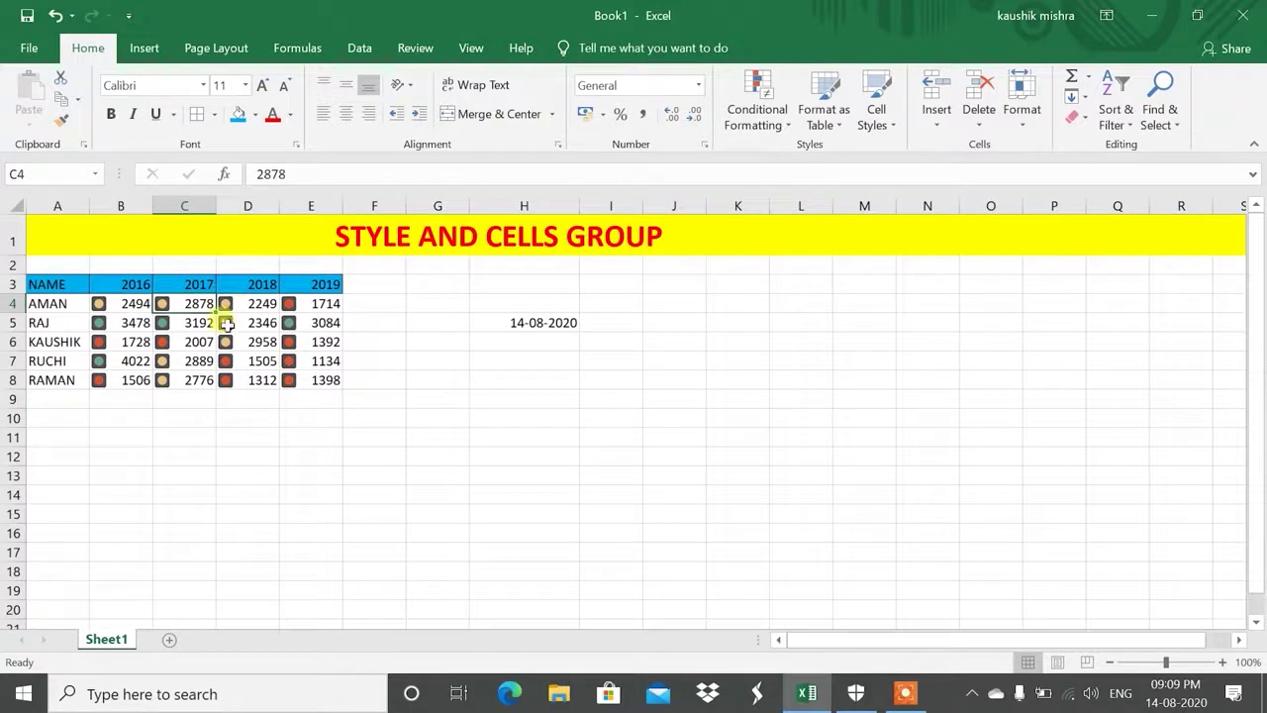
click(121, 379)
Clear the icon set rule from the selected cells B4:E8
drag(107, 303, 311, 379)
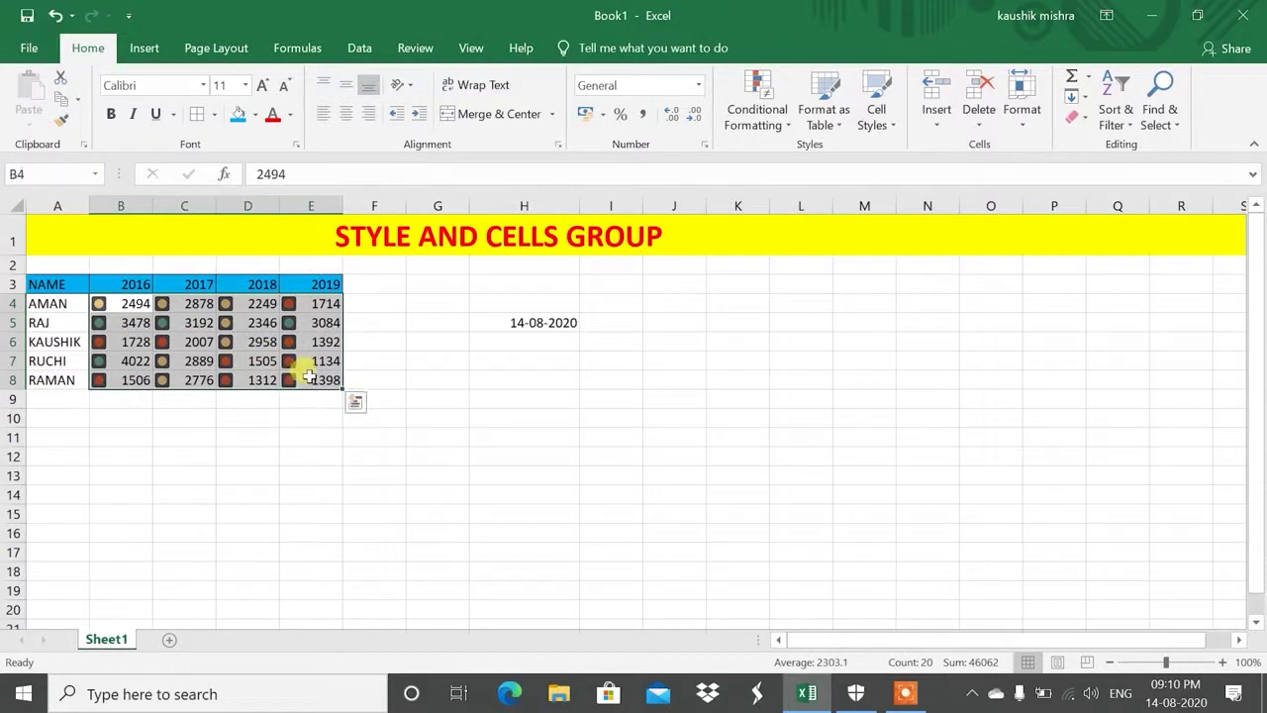
click(759, 121)
mouse_move(772, 382)
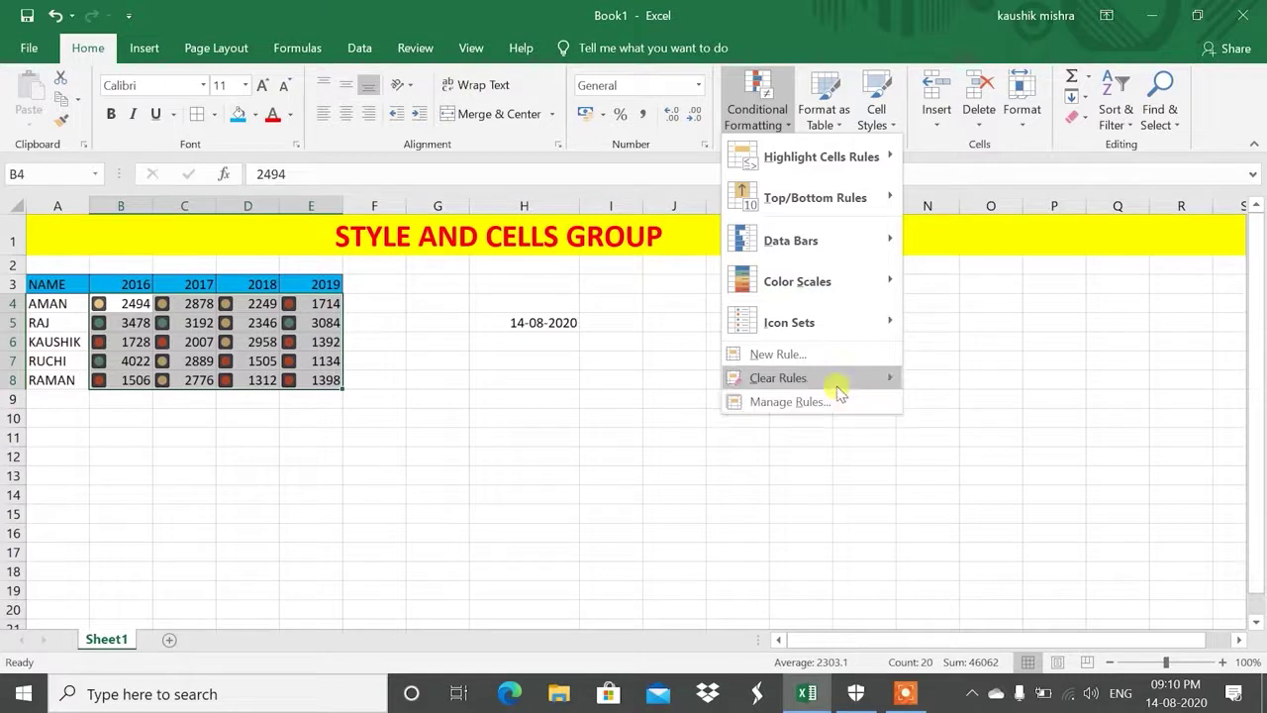
mouse_move(840, 382)
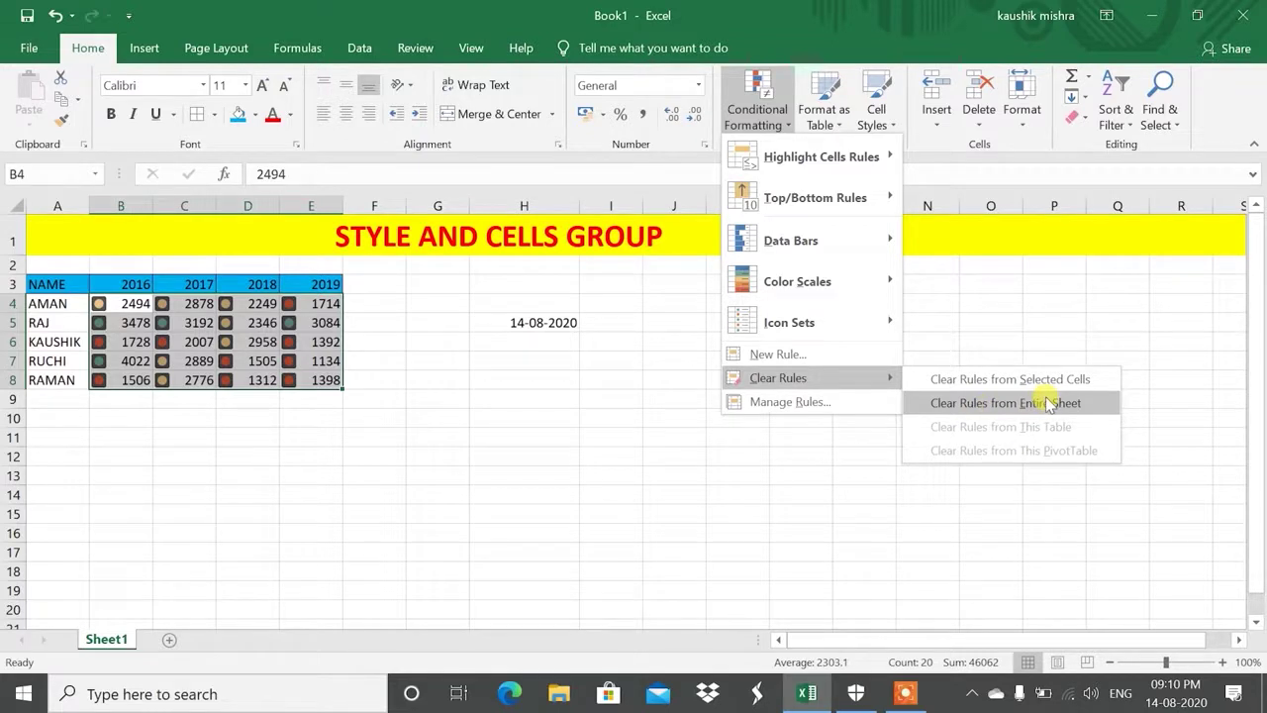
click(978, 380)
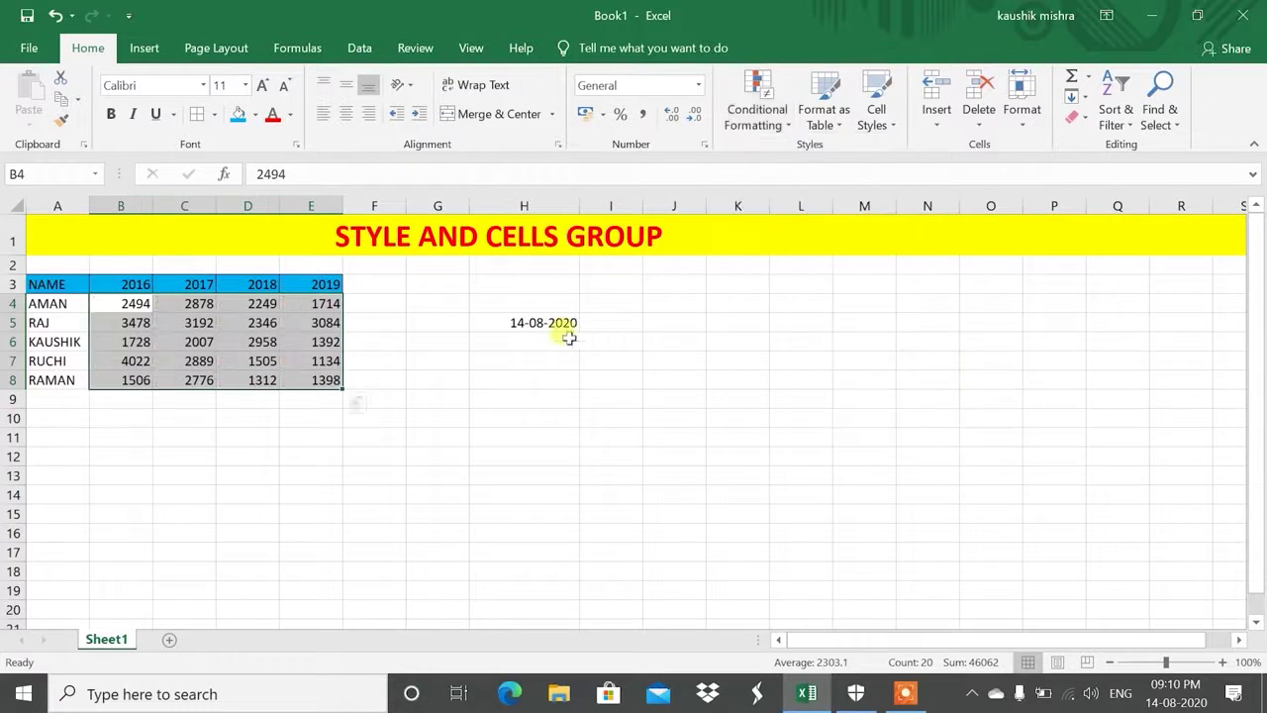
click(741, 112)
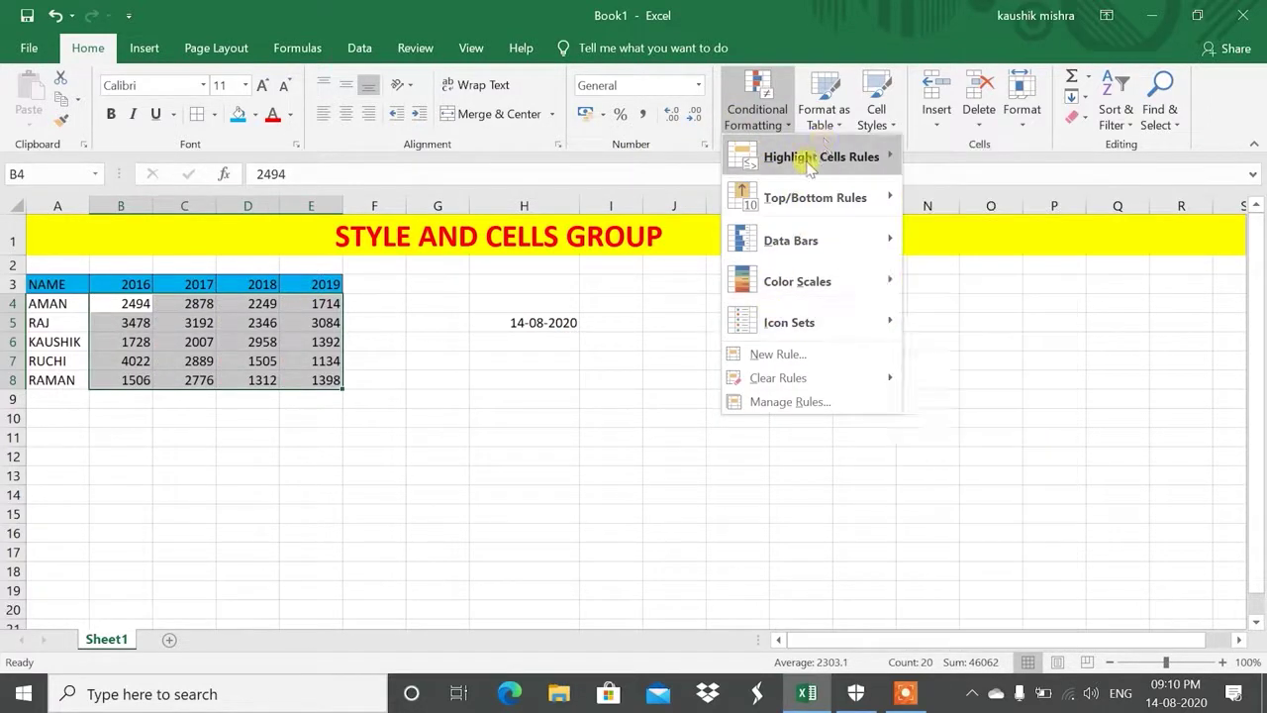
mouse_move(810, 315)
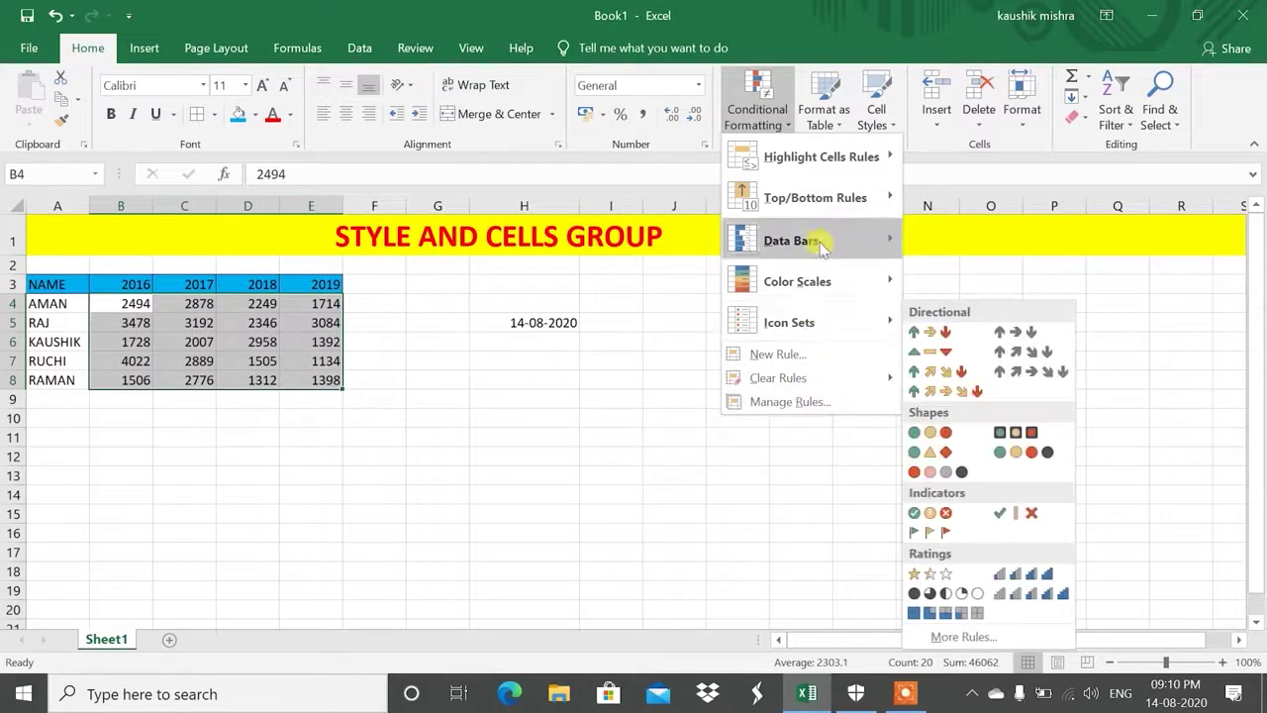
click(584, 251)
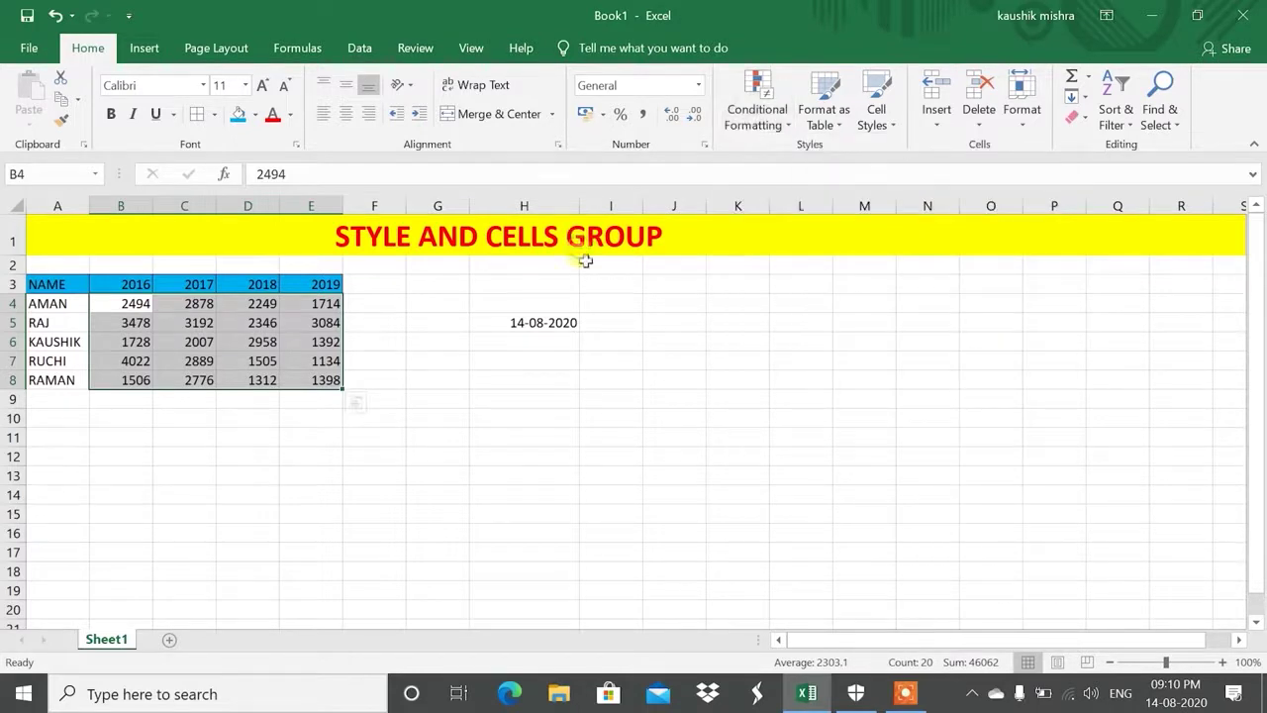
Format A3:E8 as a table with headers, using the orange light table style with a solid header row
click(830, 120)
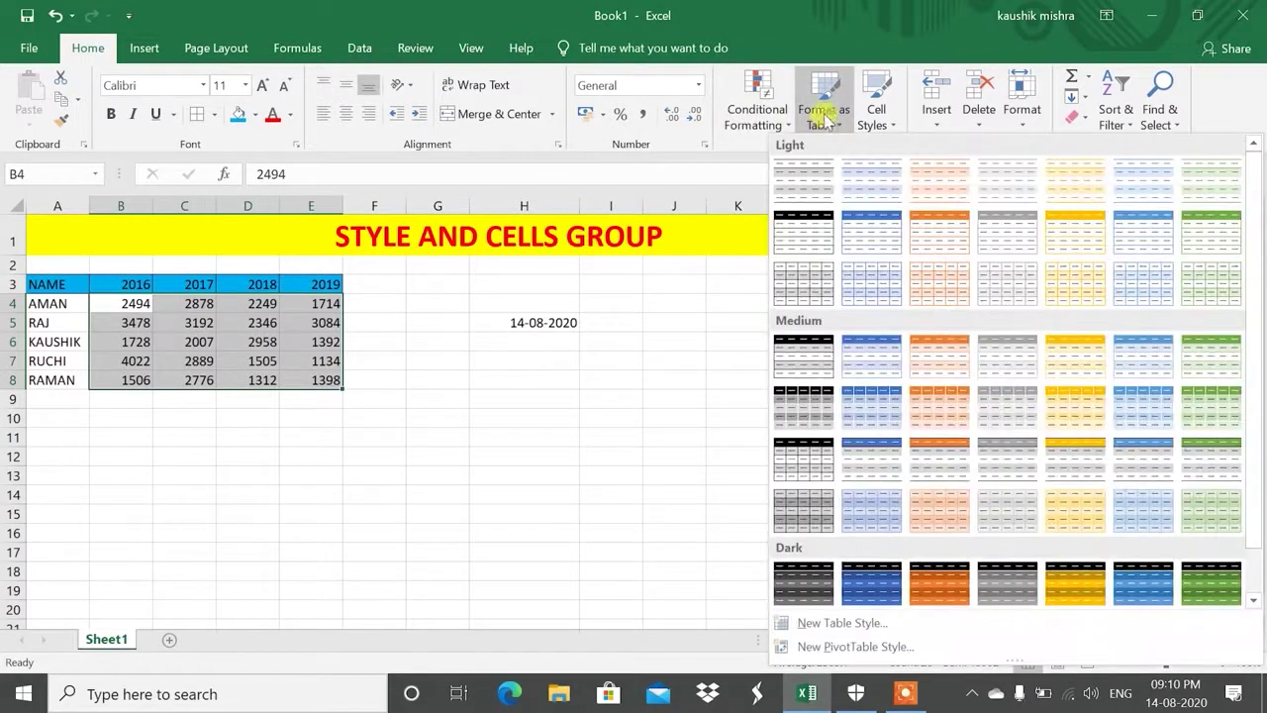
click(654, 285)
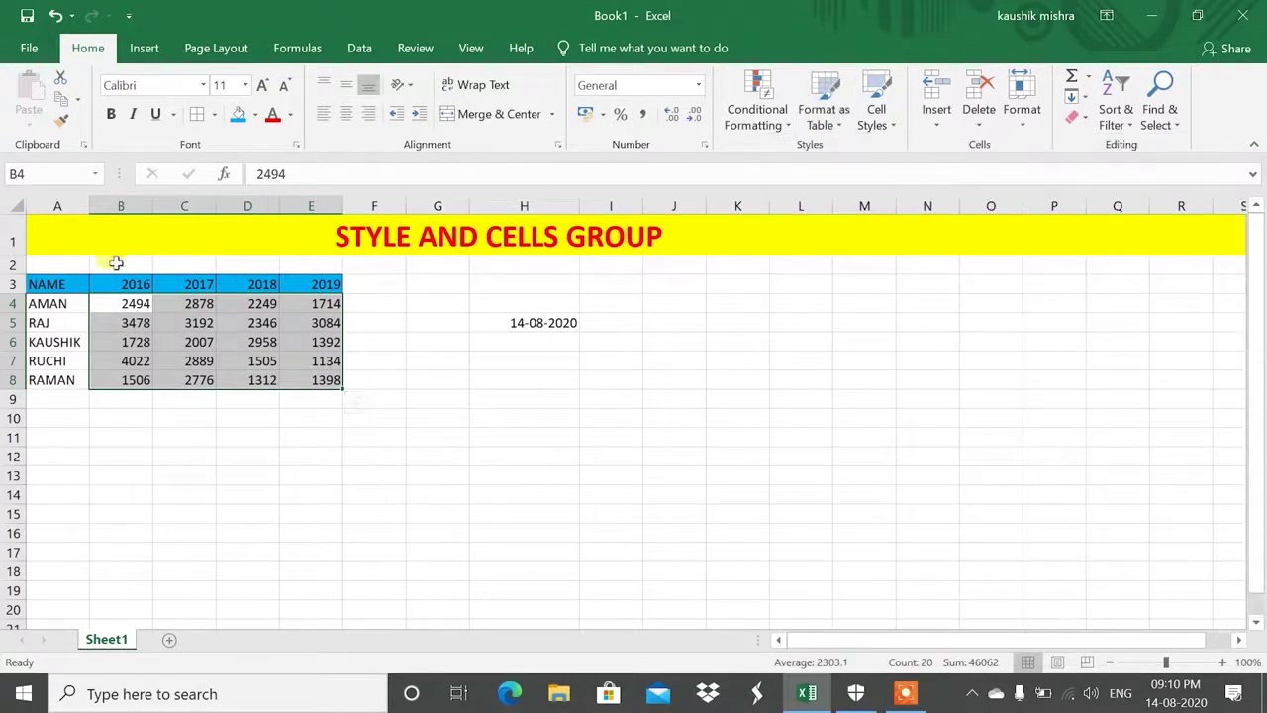
drag(54, 284, 307, 381)
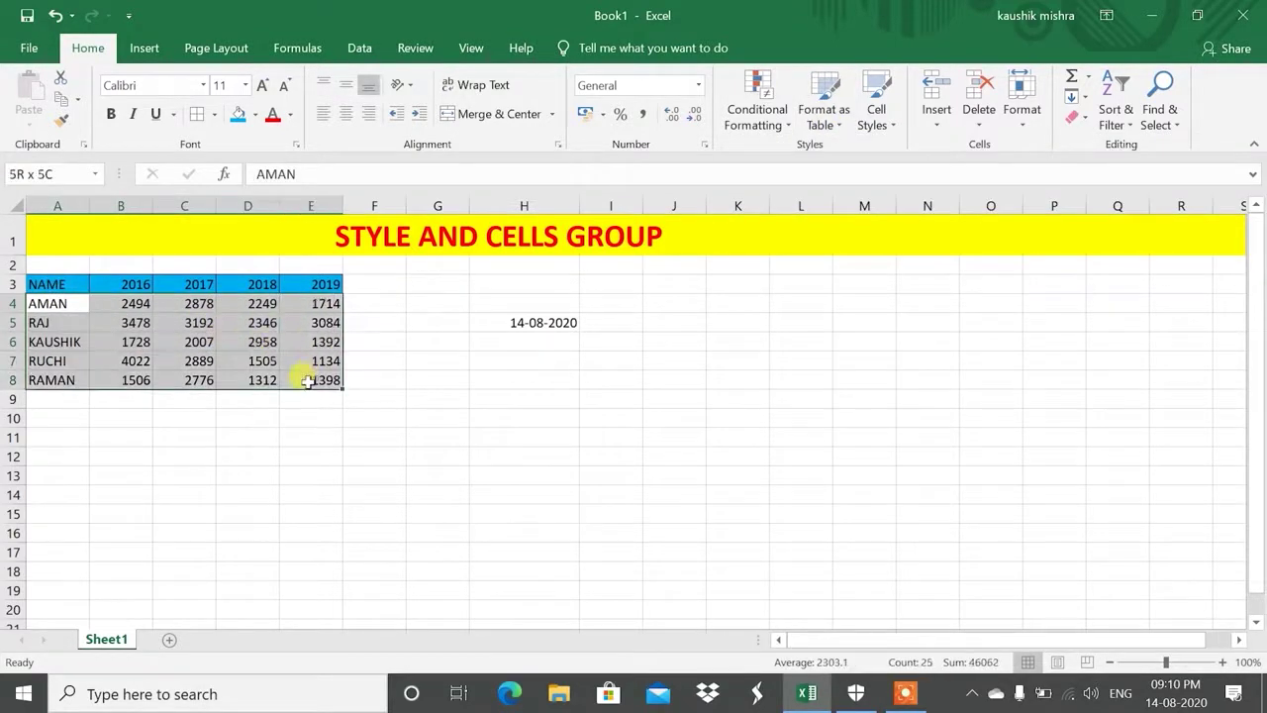
click(835, 123)
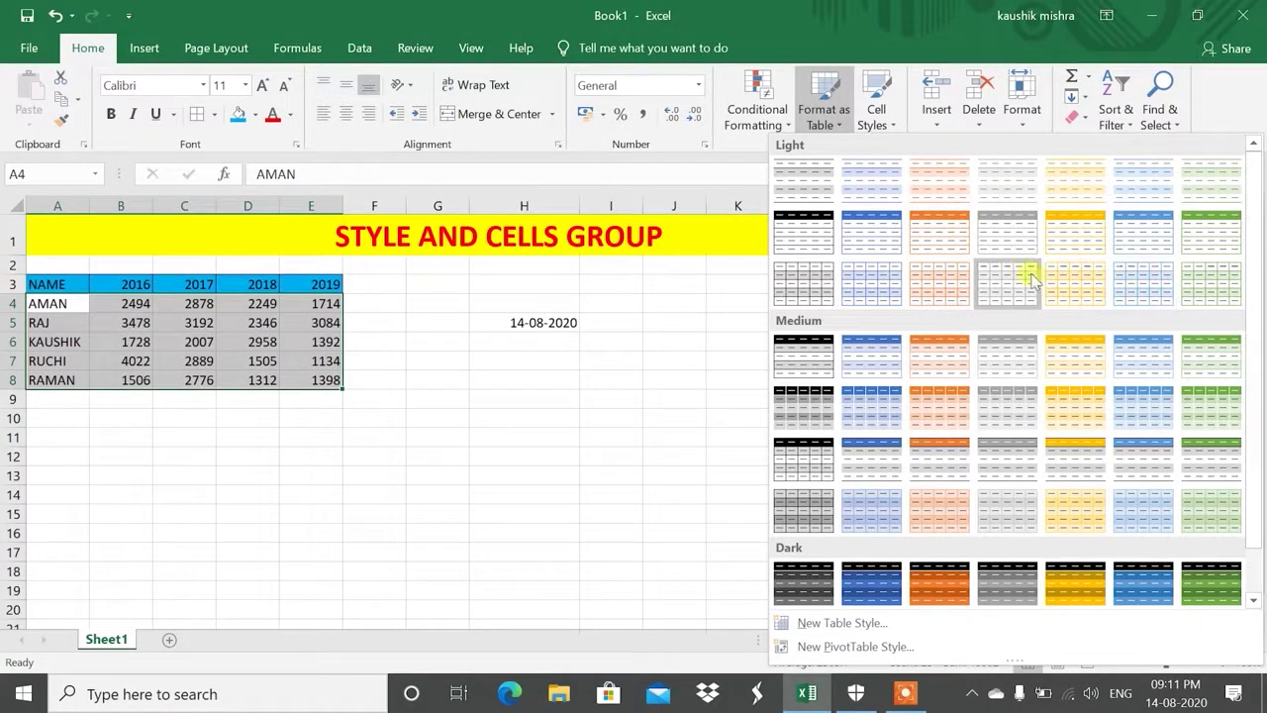
click(942, 223)
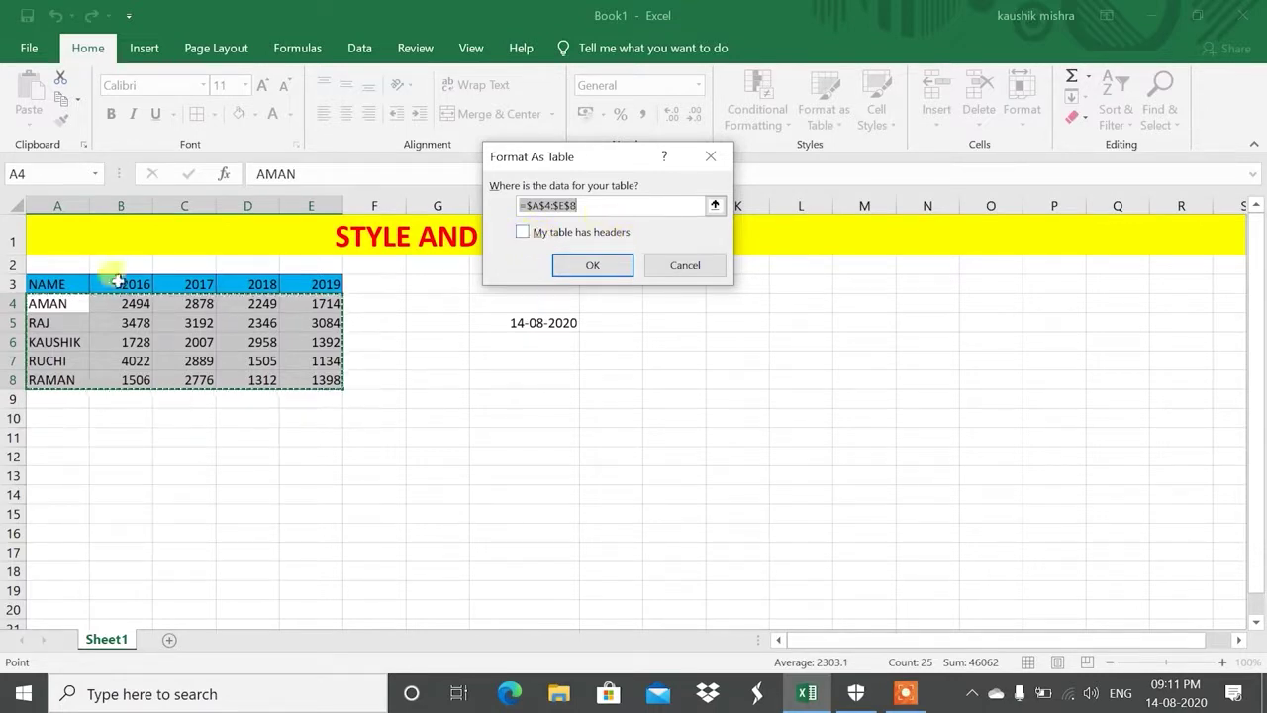
drag(42, 271, 323, 382)
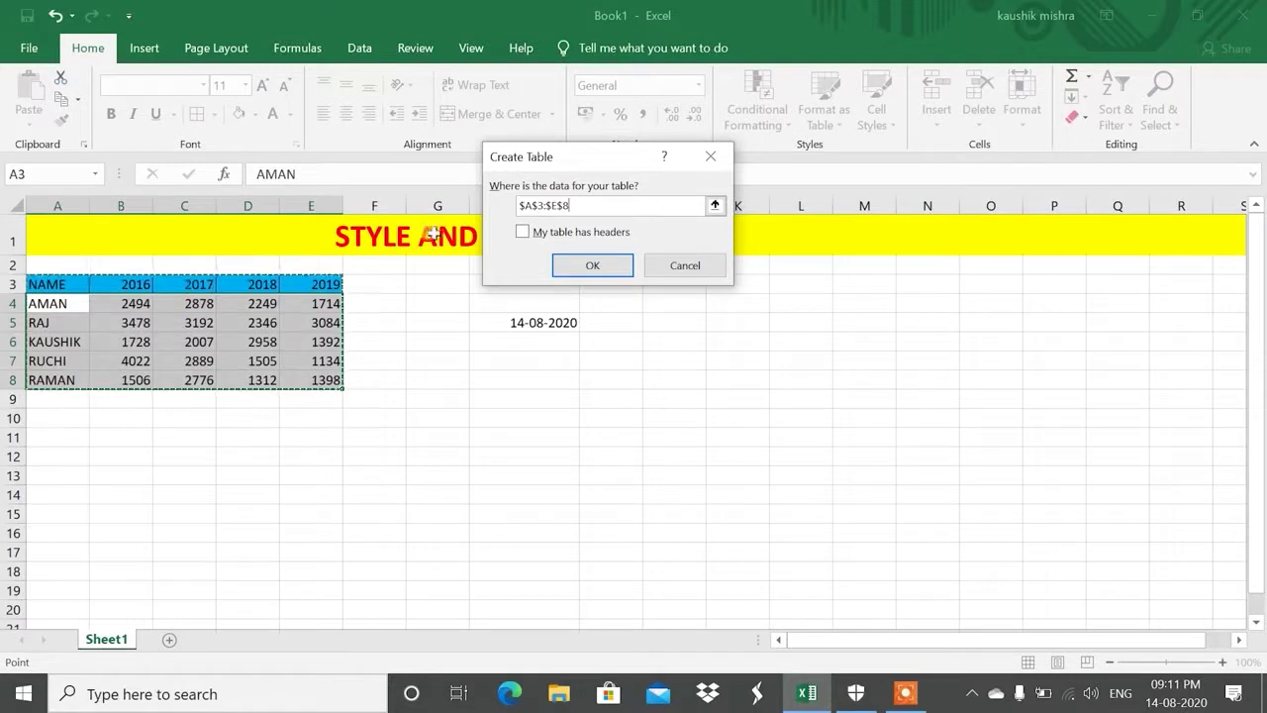
click(522, 232)
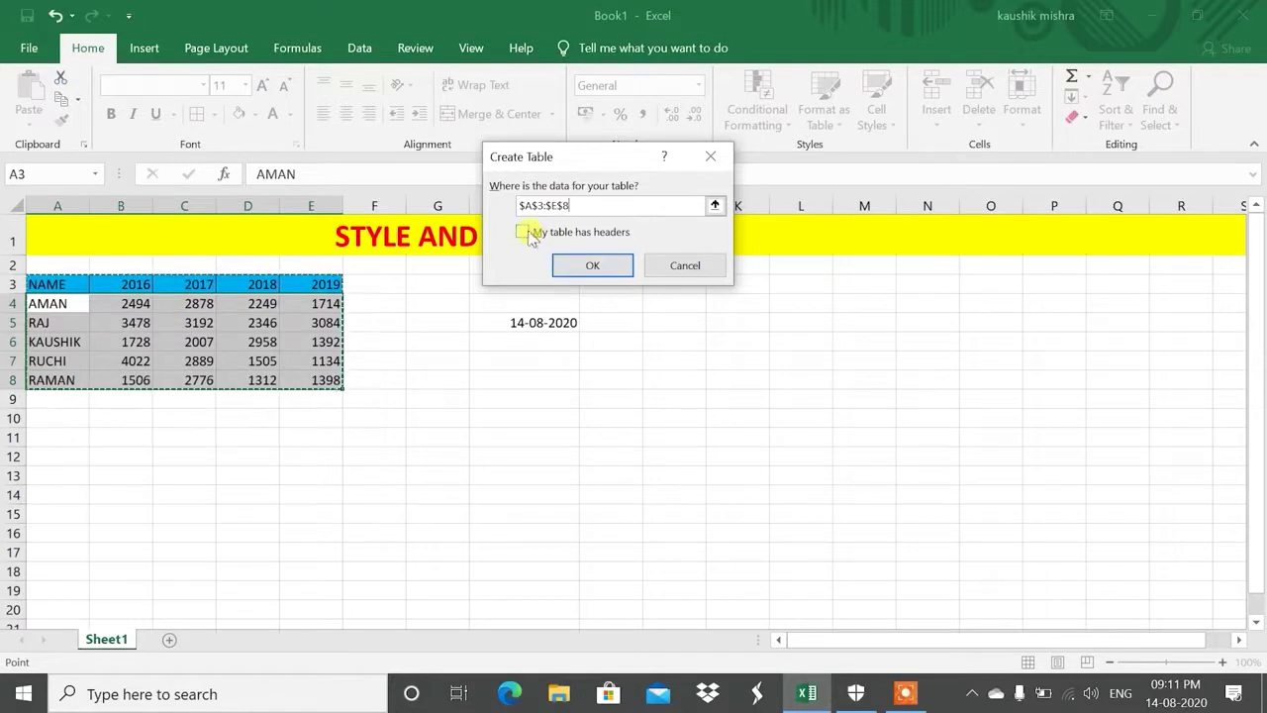
click(592, 264)
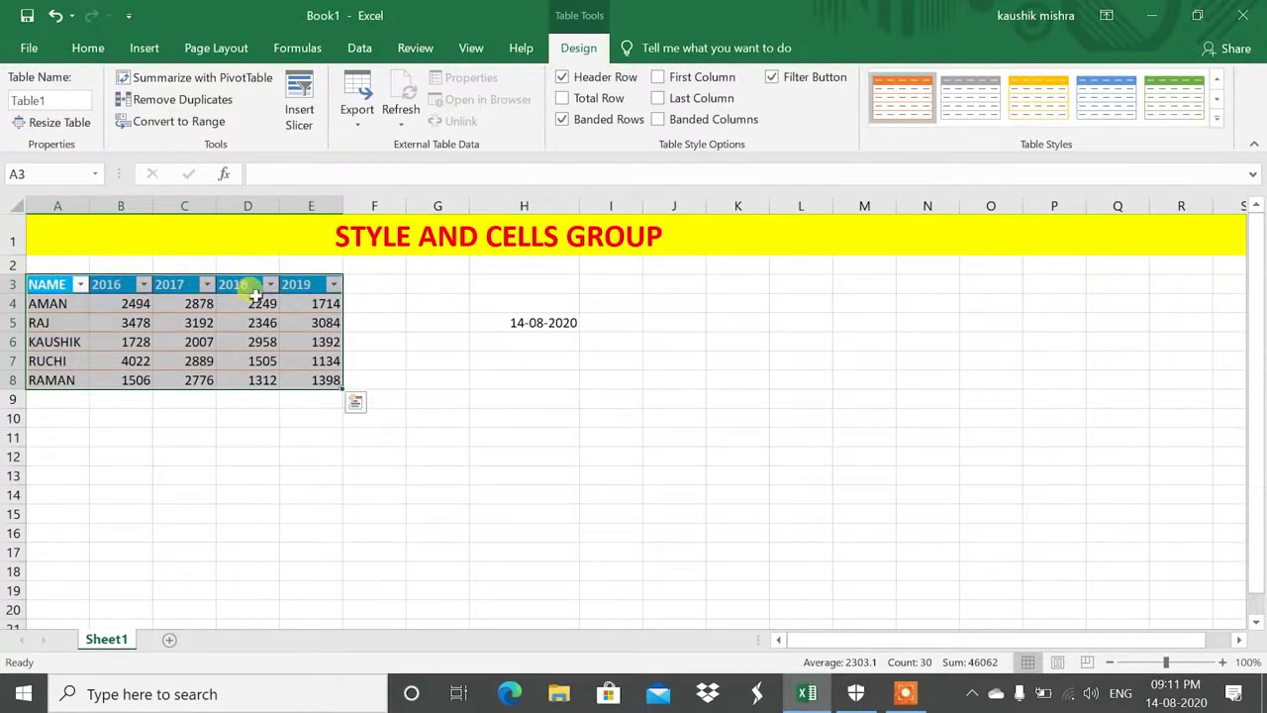
Turn the table's header row off and back on
click(397, 318)
click(48, 287)
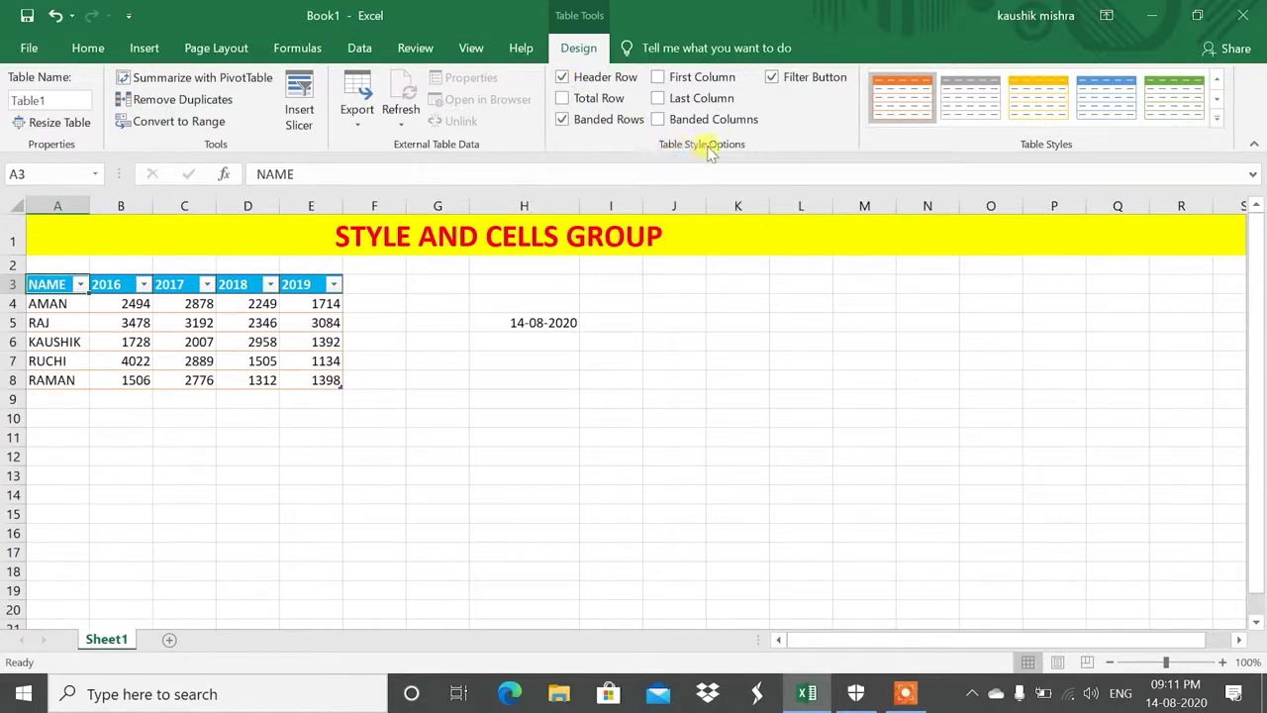
click(566, 79)
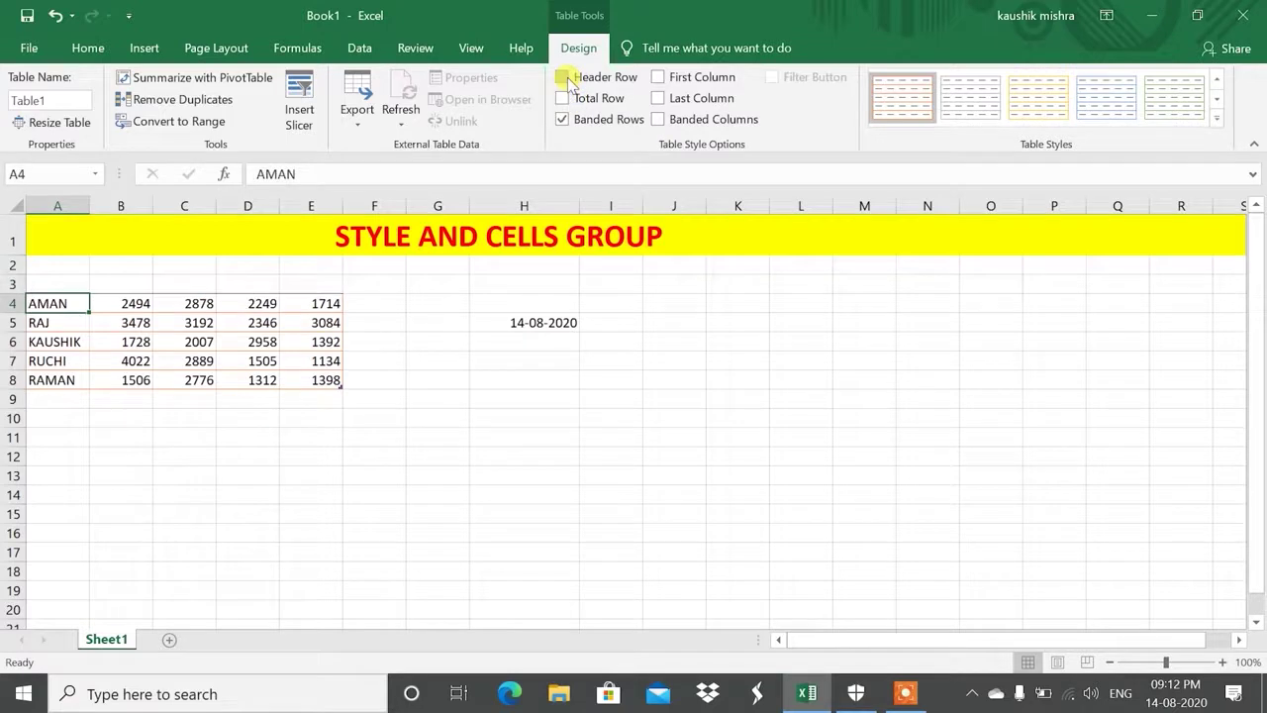
click(566, 80)
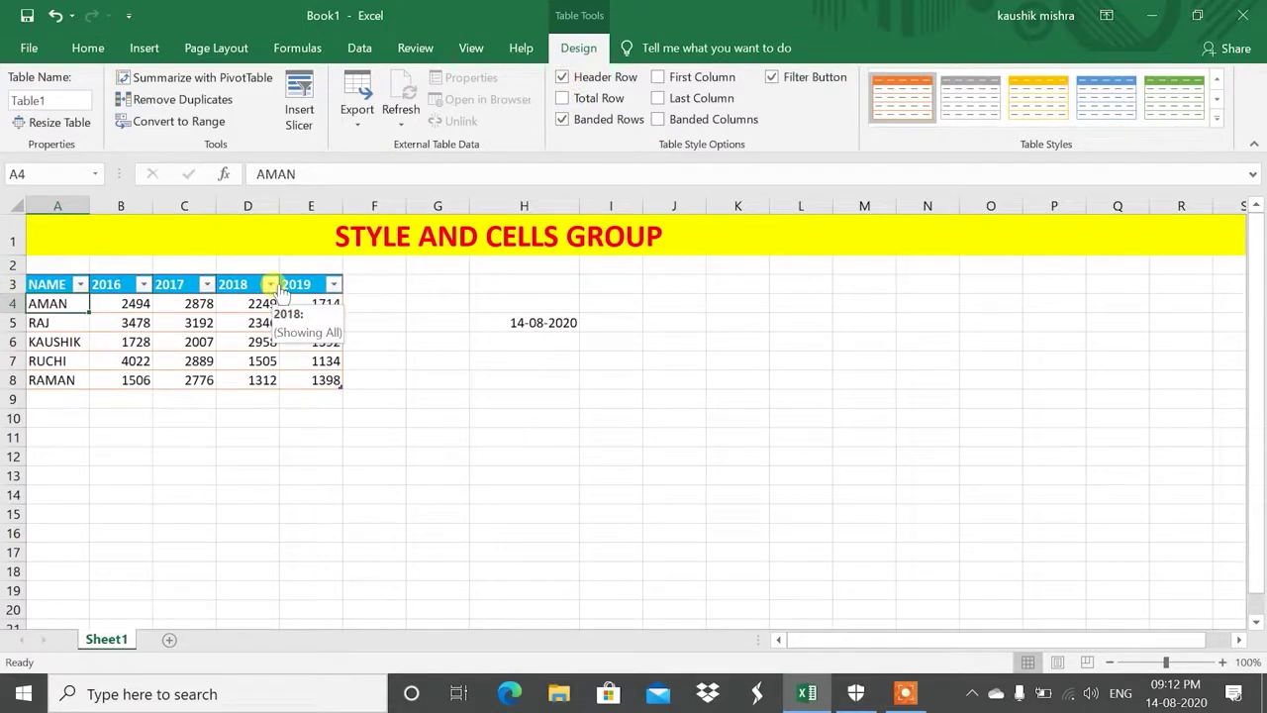
Toggle the table's total row on and off repeatedly to demonstrate the option
click(564, 98)
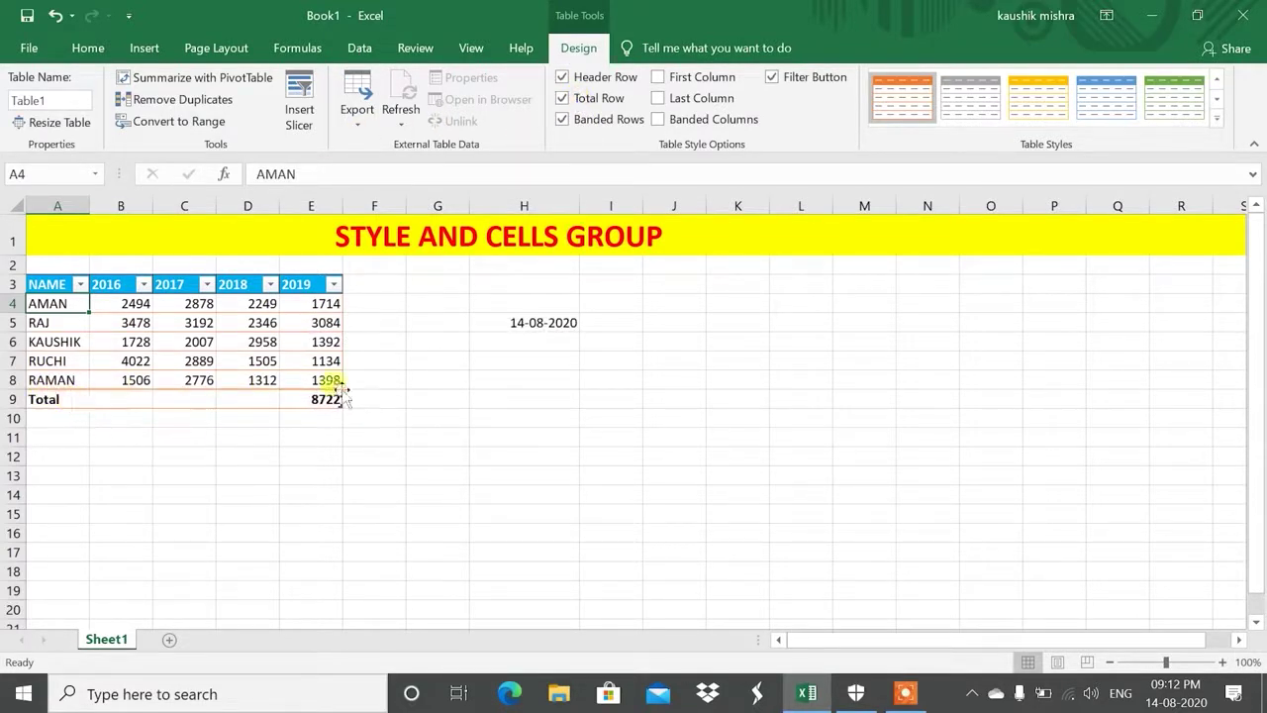
click(571, 98)
click(564, 119)
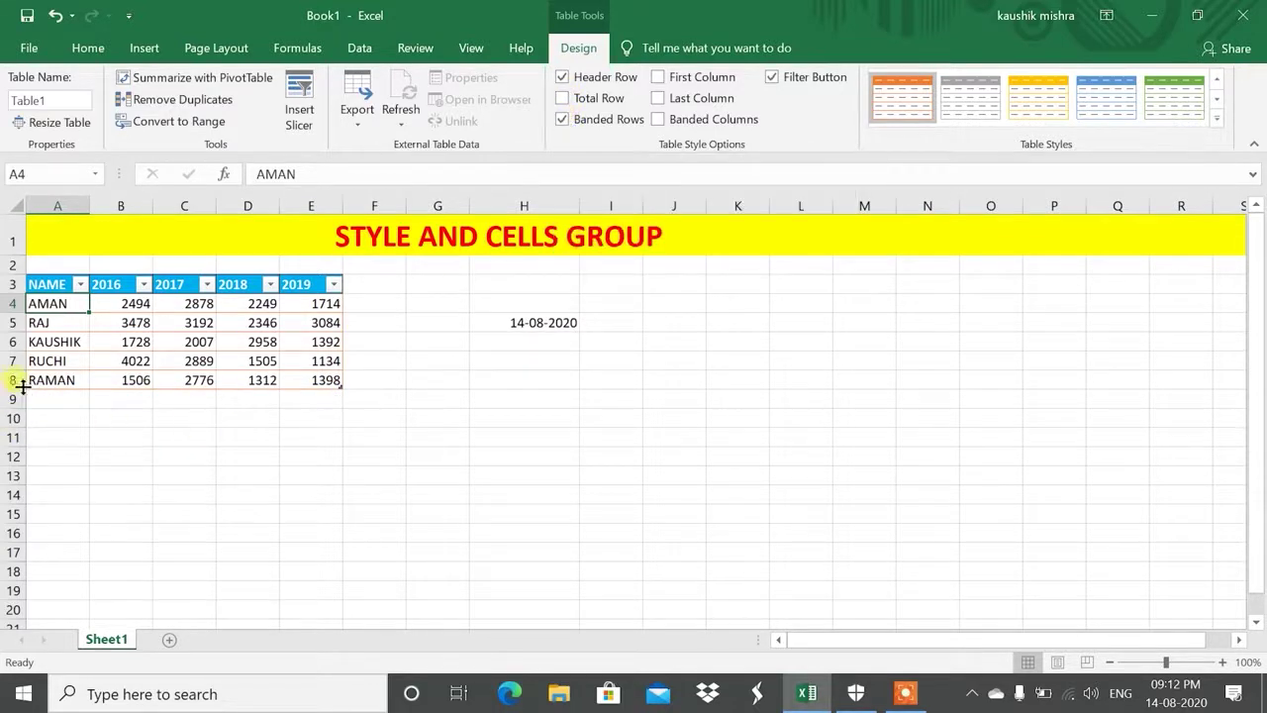
click(565, 99)
click(567, 100)
click(566, 100)
click(567, 100)
click(567, 100)
click(567, 100)
click(567, 100)
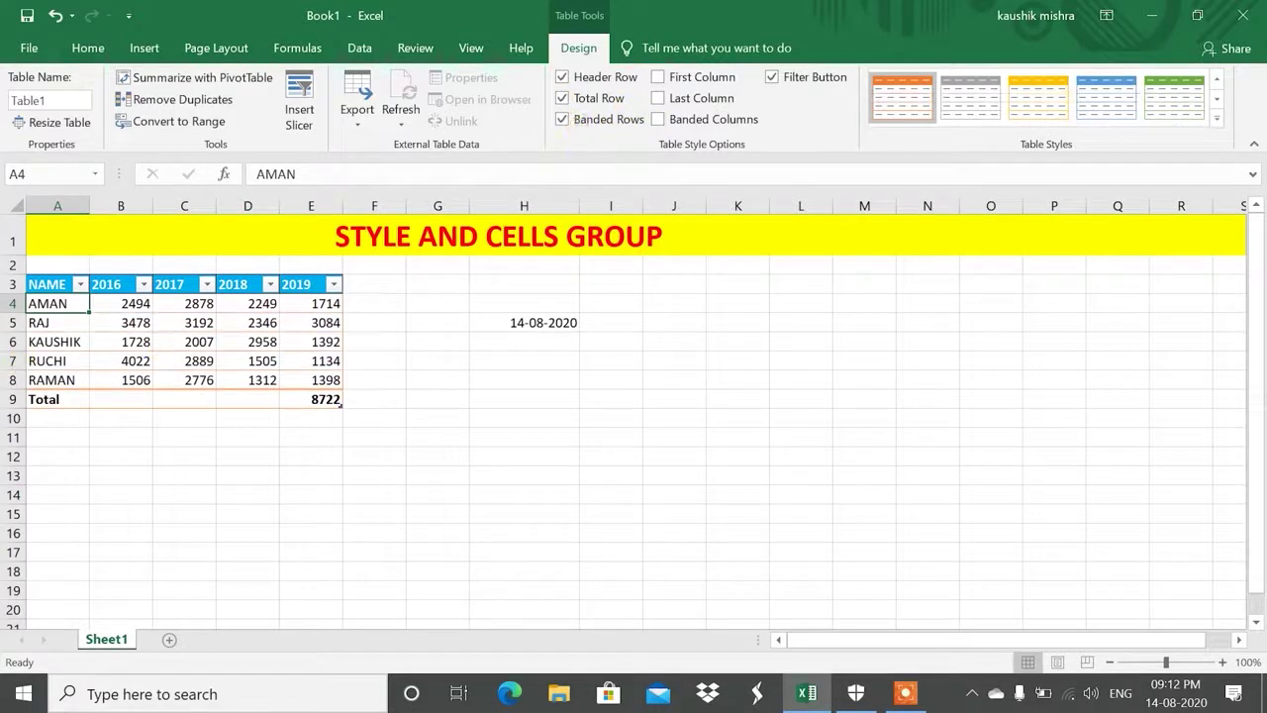
Switch the table's banded rows off and on again, and remove the total row
click(560, 124)
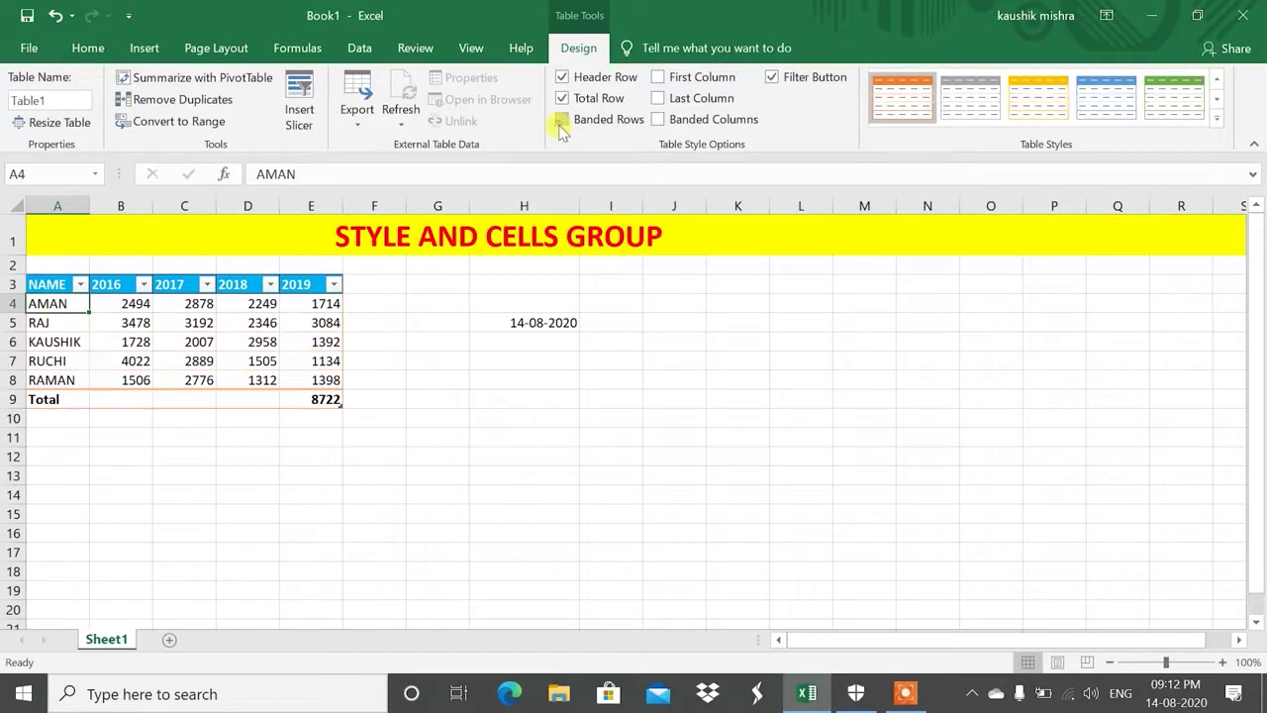
click(560, 119)
click(561, 98)
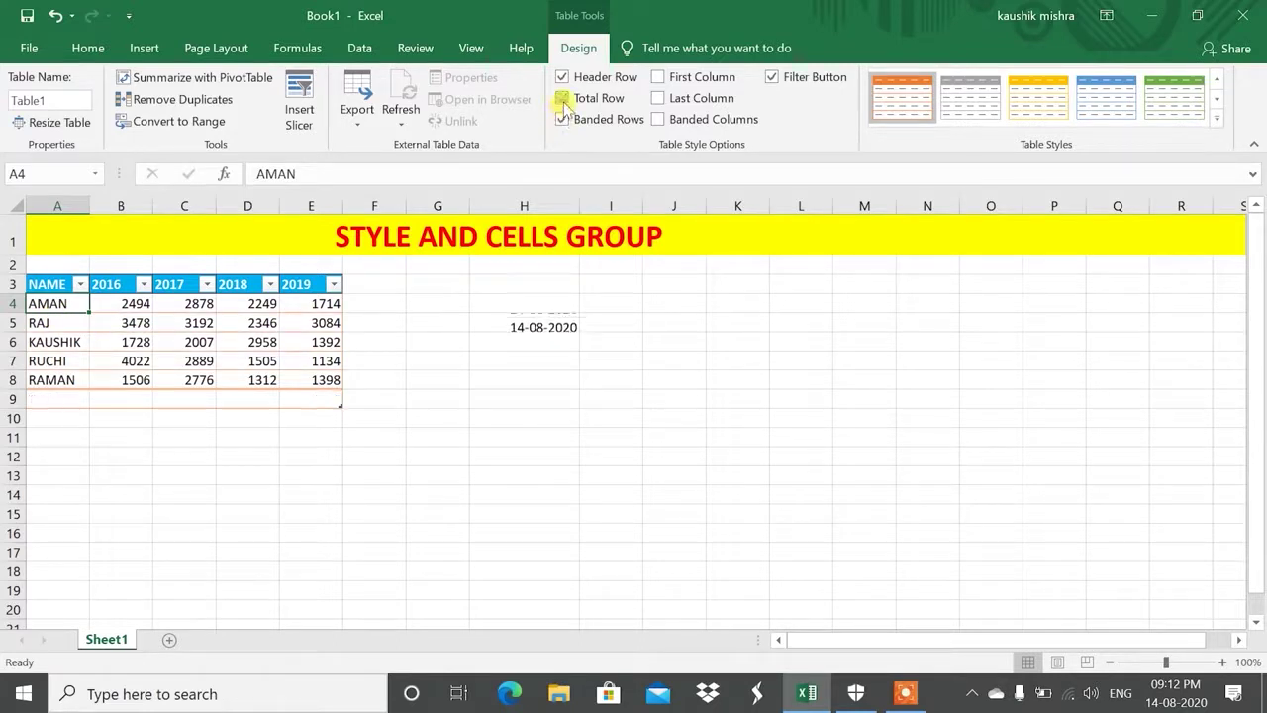
Turn the first column emphasis on and off, and hide the filter buttons in the table's header row
click(703, 79)
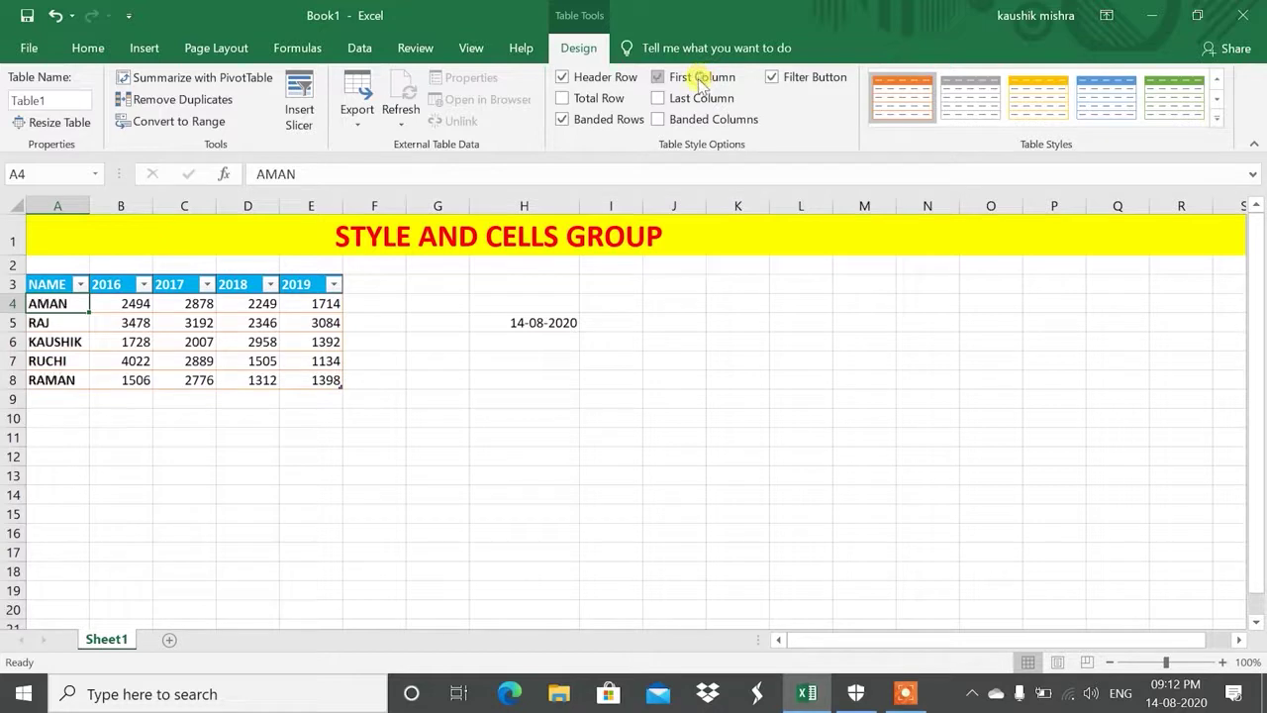
click(659, 80)
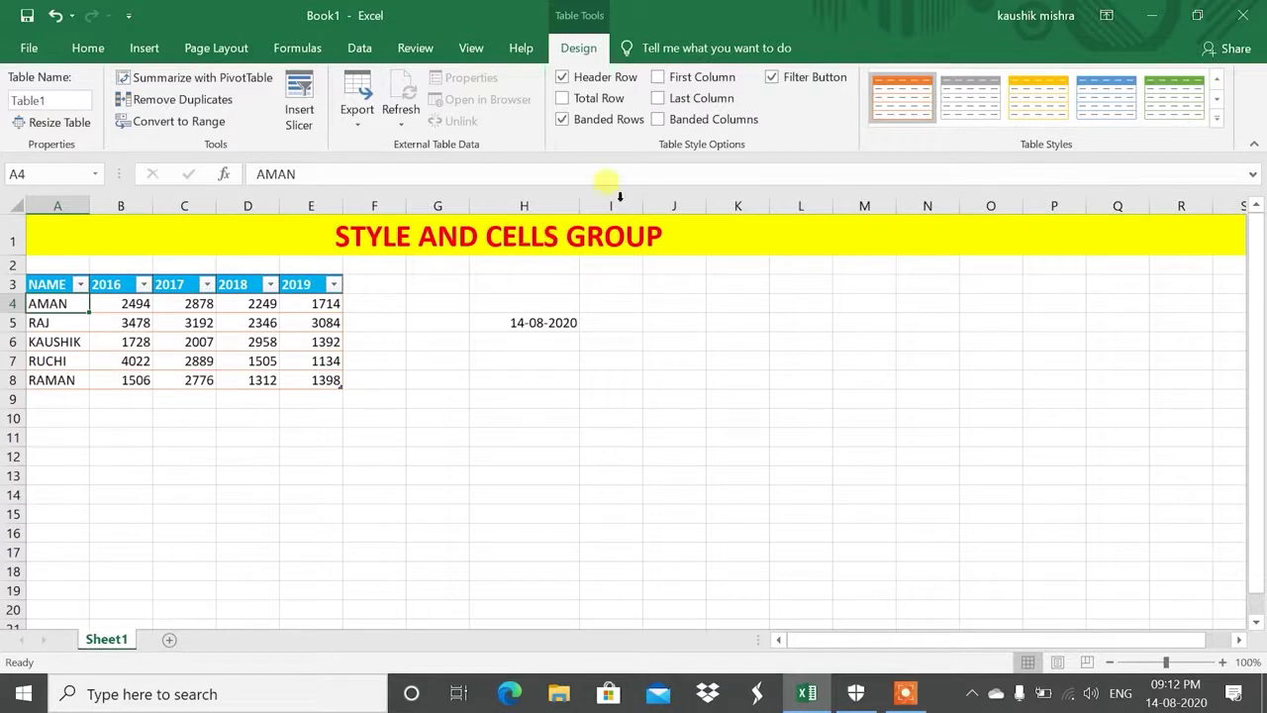
click(772, 77)
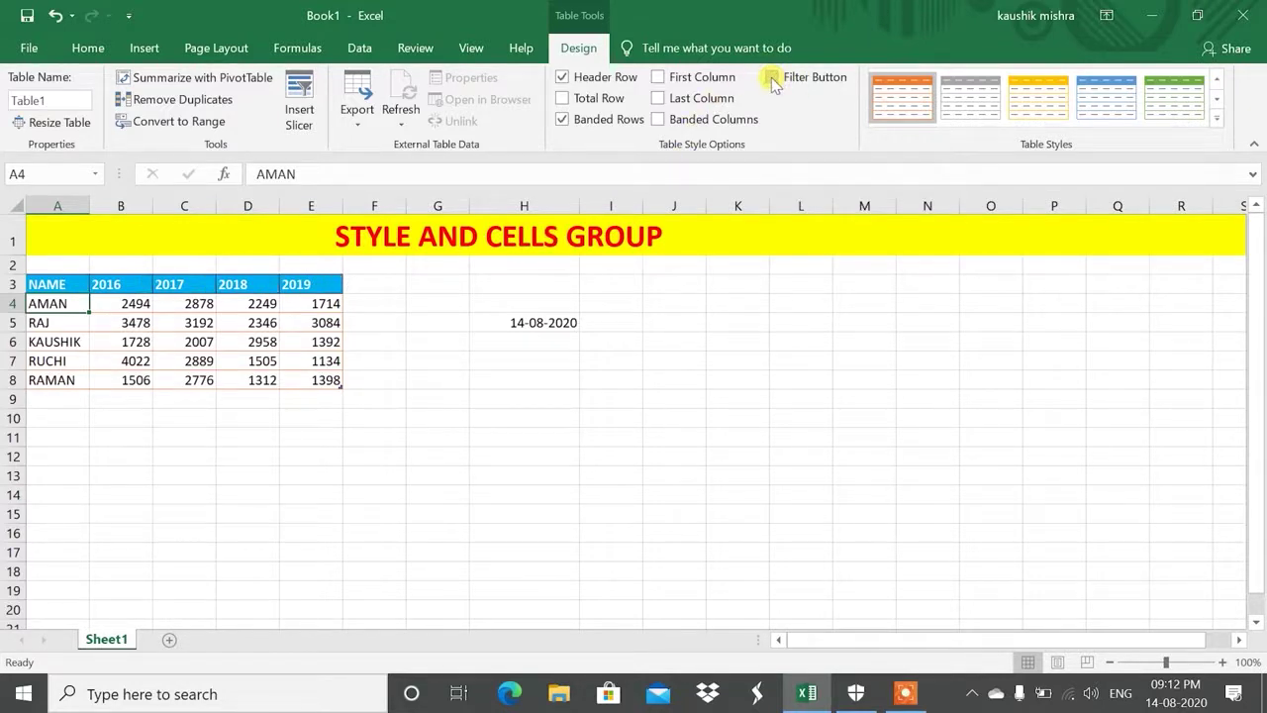
Open the table name for editing
click(60, 103)
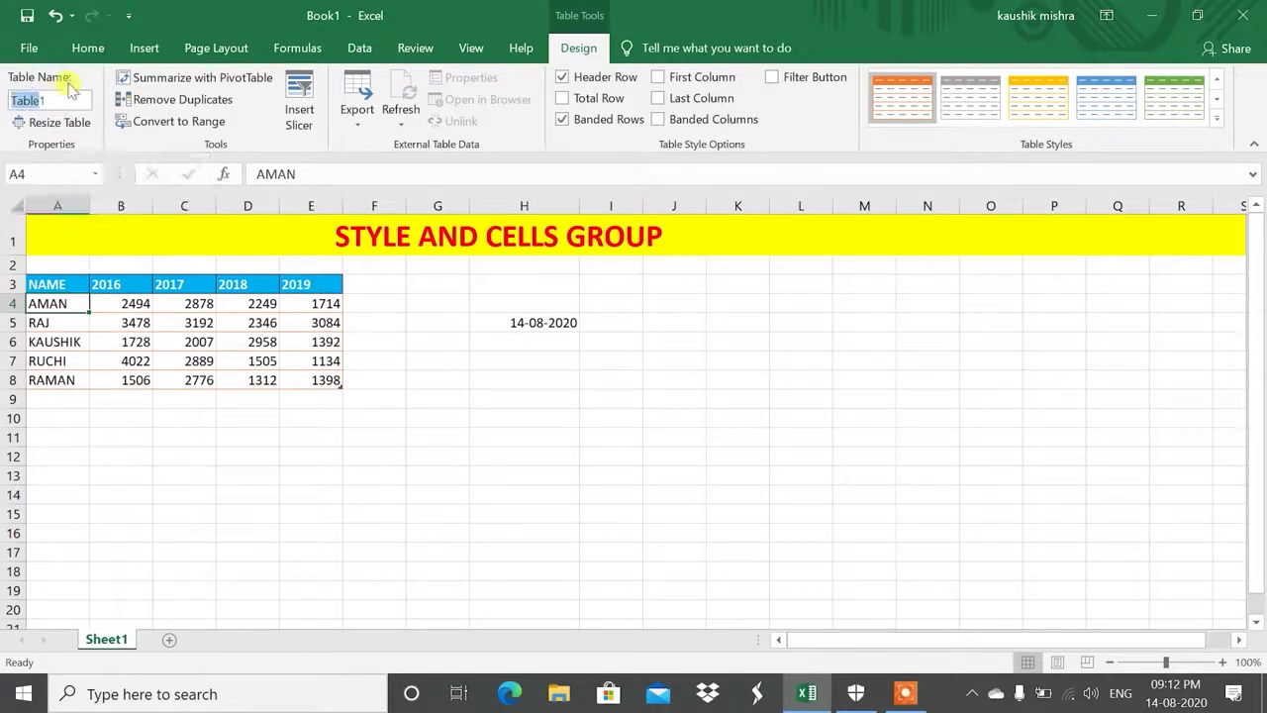
click(62, 97)
double_click(57, 100)
click(48, 100)
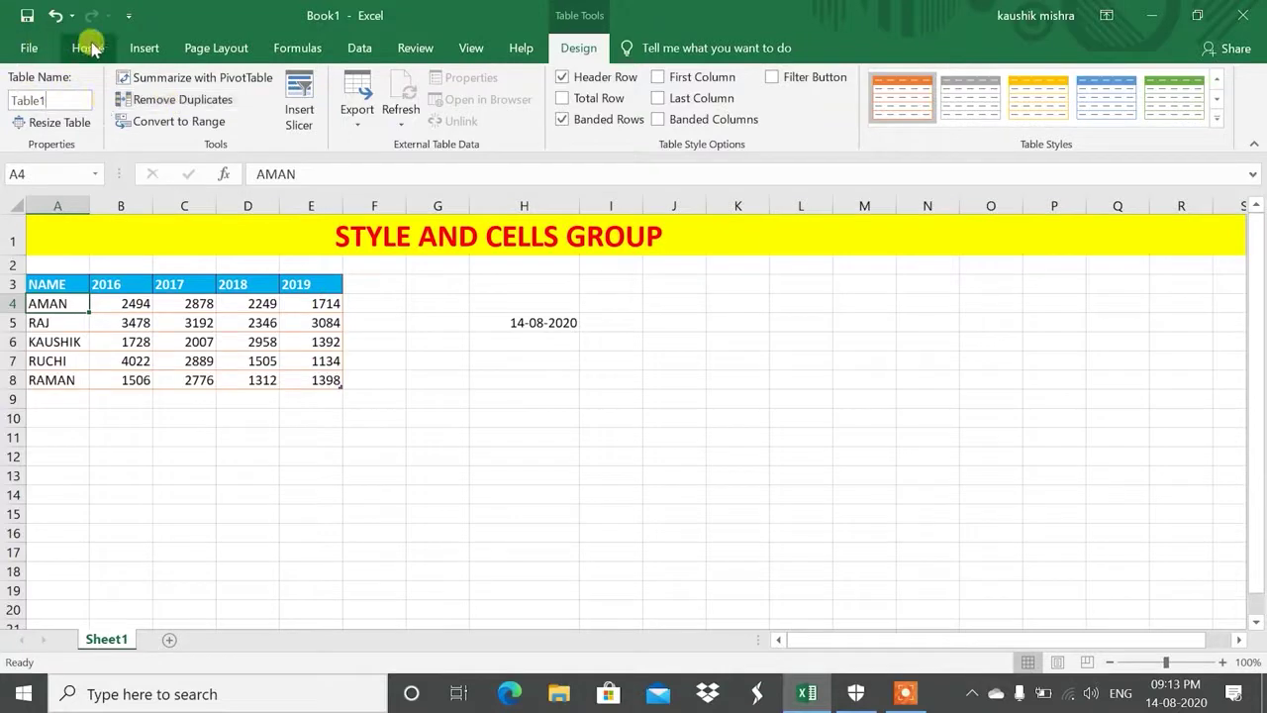
click(164, 305)
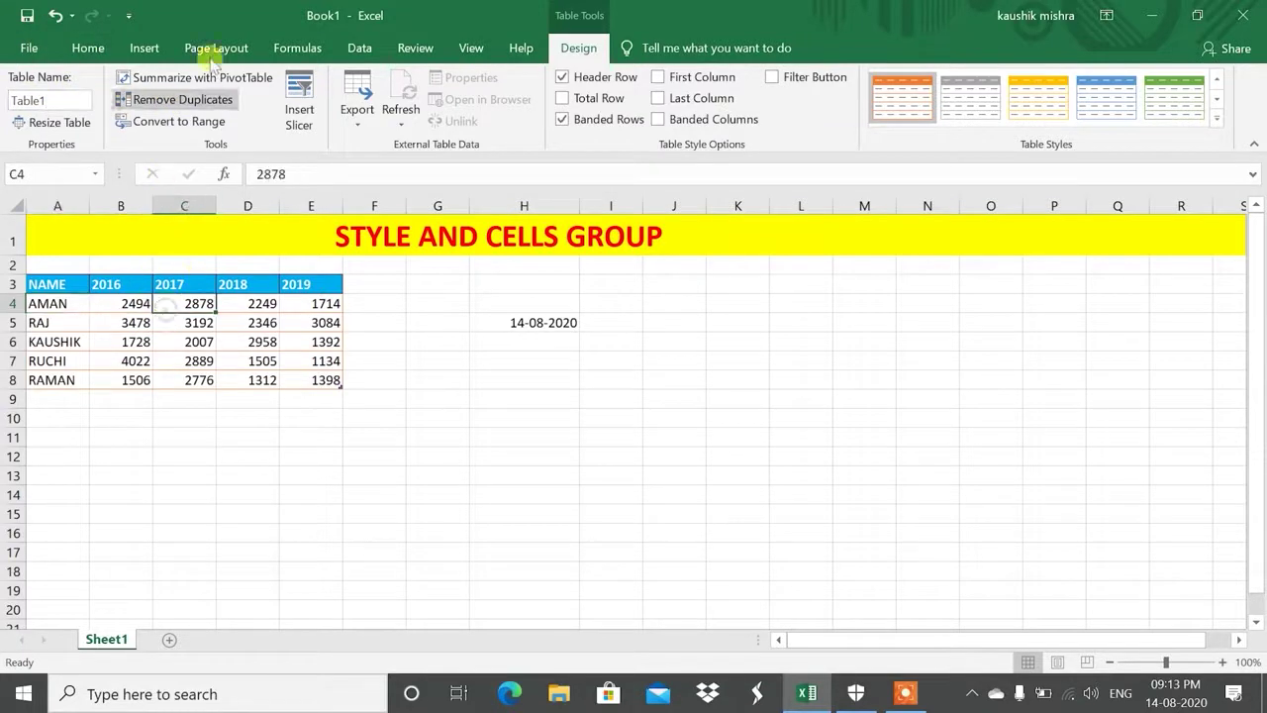
Look through the table style and cell style galleries, viewing the cell styles with the yearly figures in B4:E8 selected
click(89, 47)
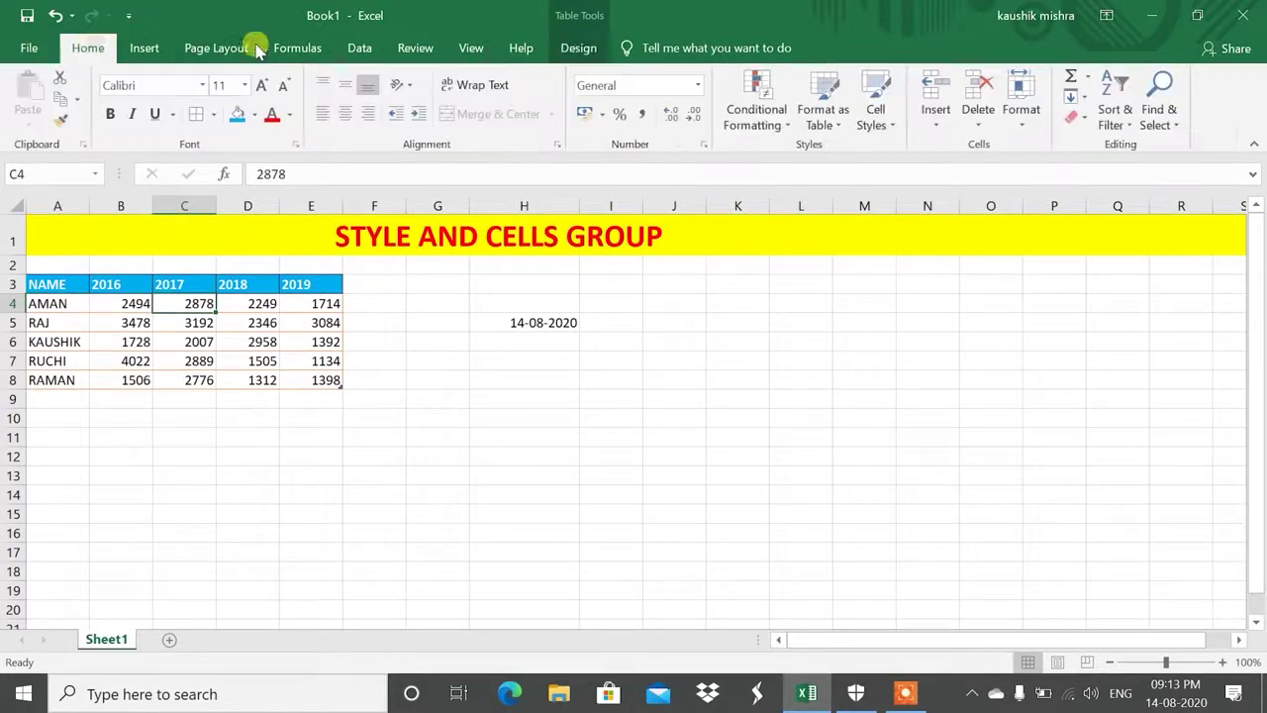
click(823, 111)
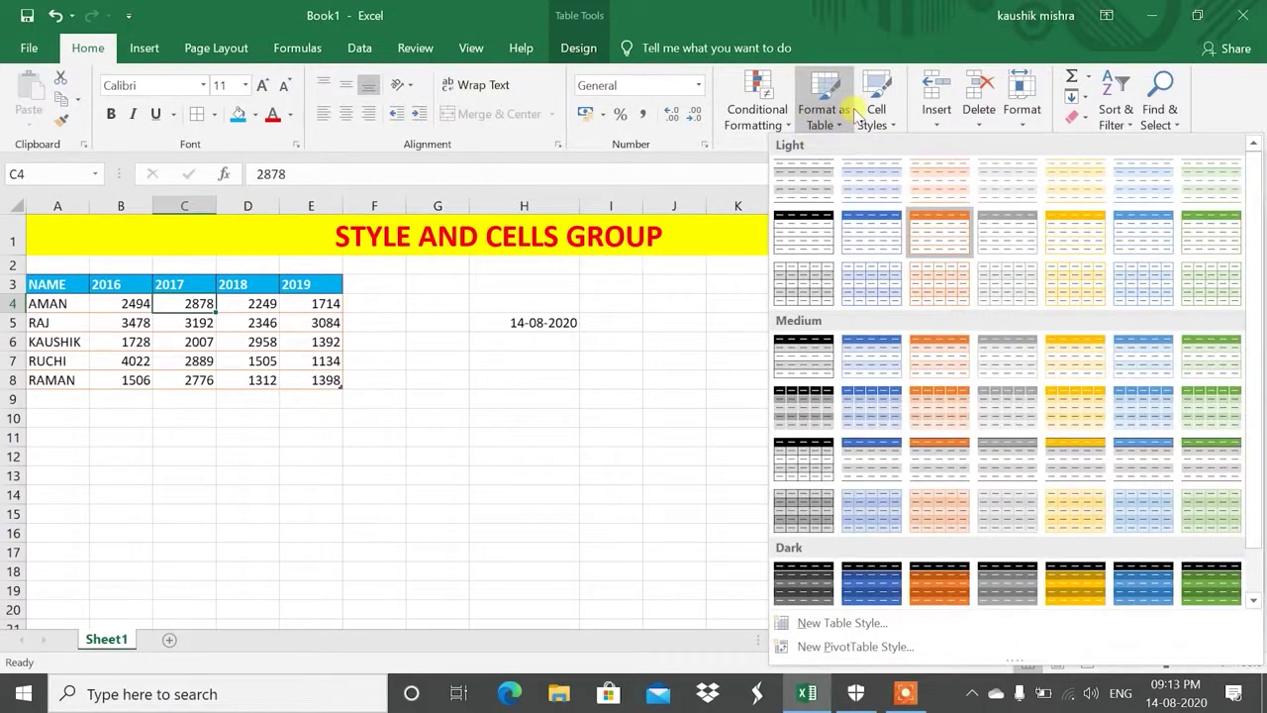
click(867, 117)
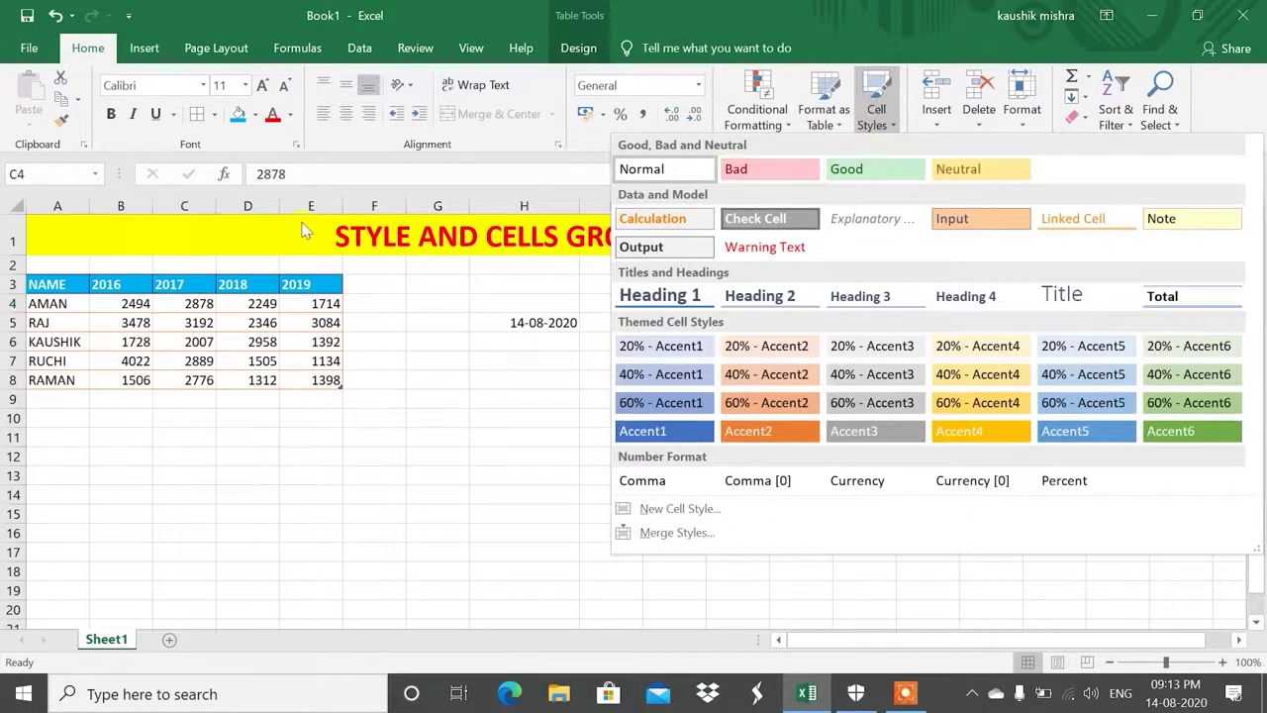
click(79, 289)
click(129, 321)
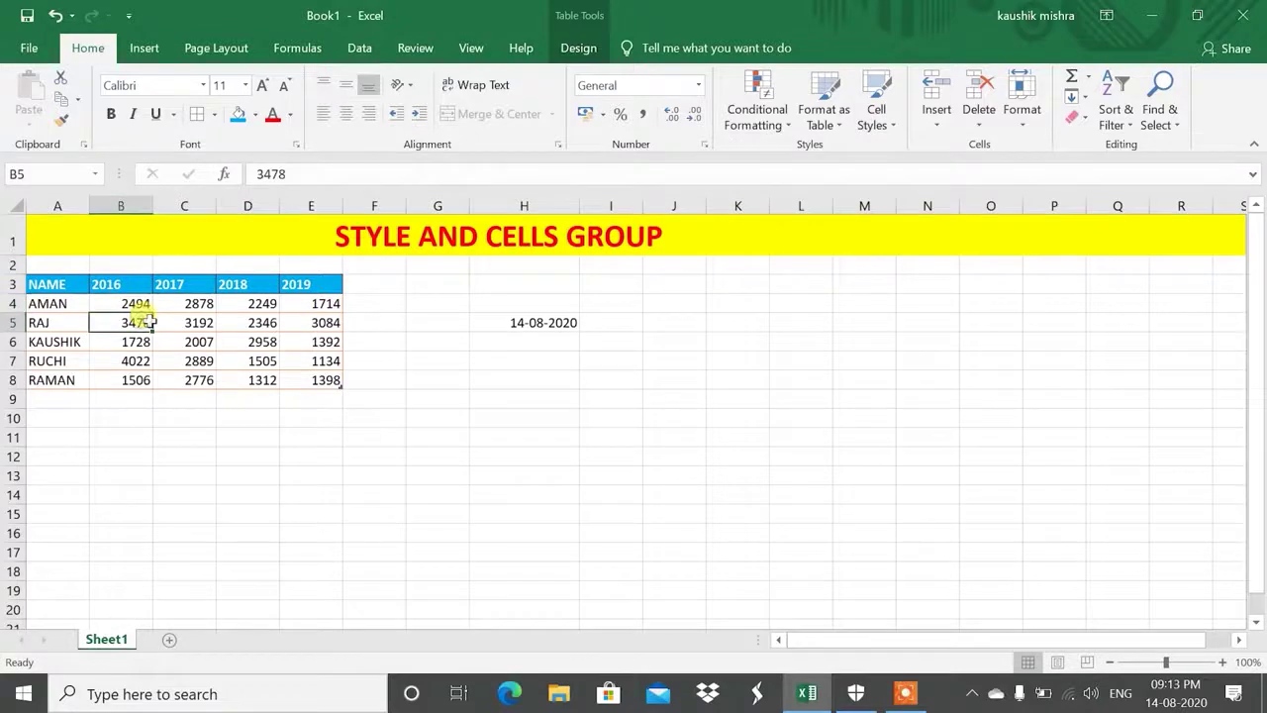
drag(117, 303, 302, 368)
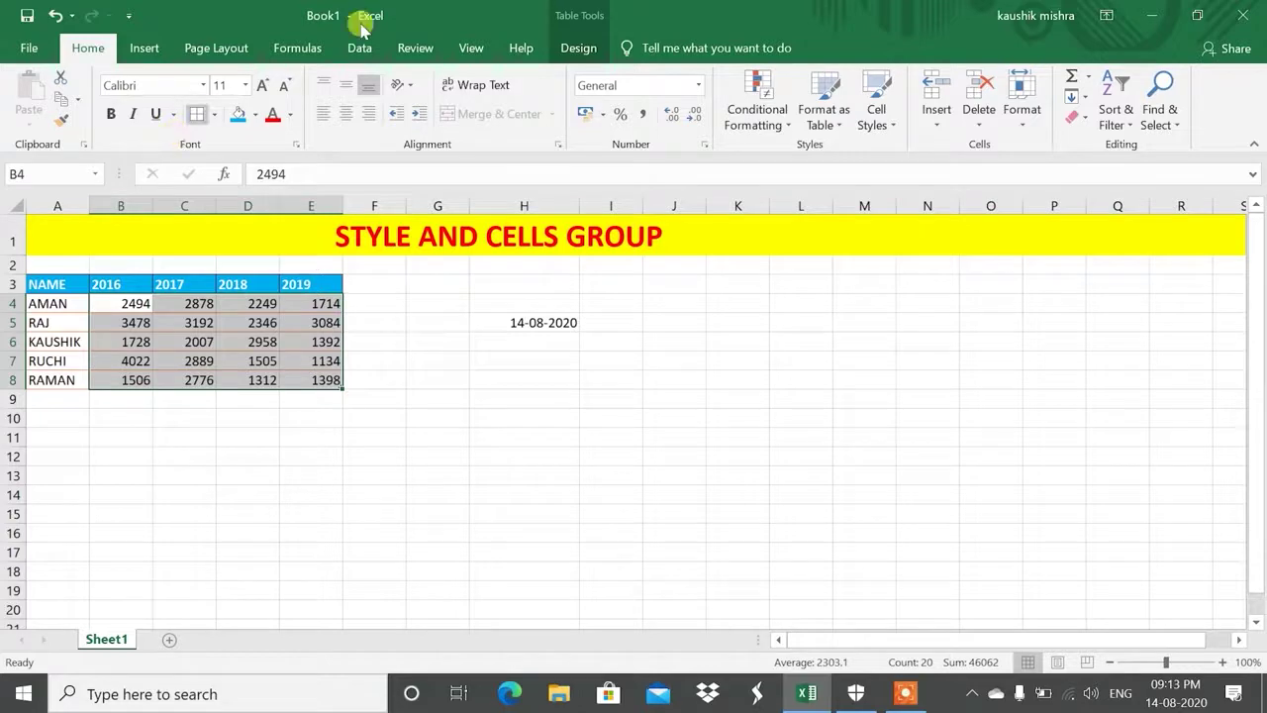
click(884, 81)
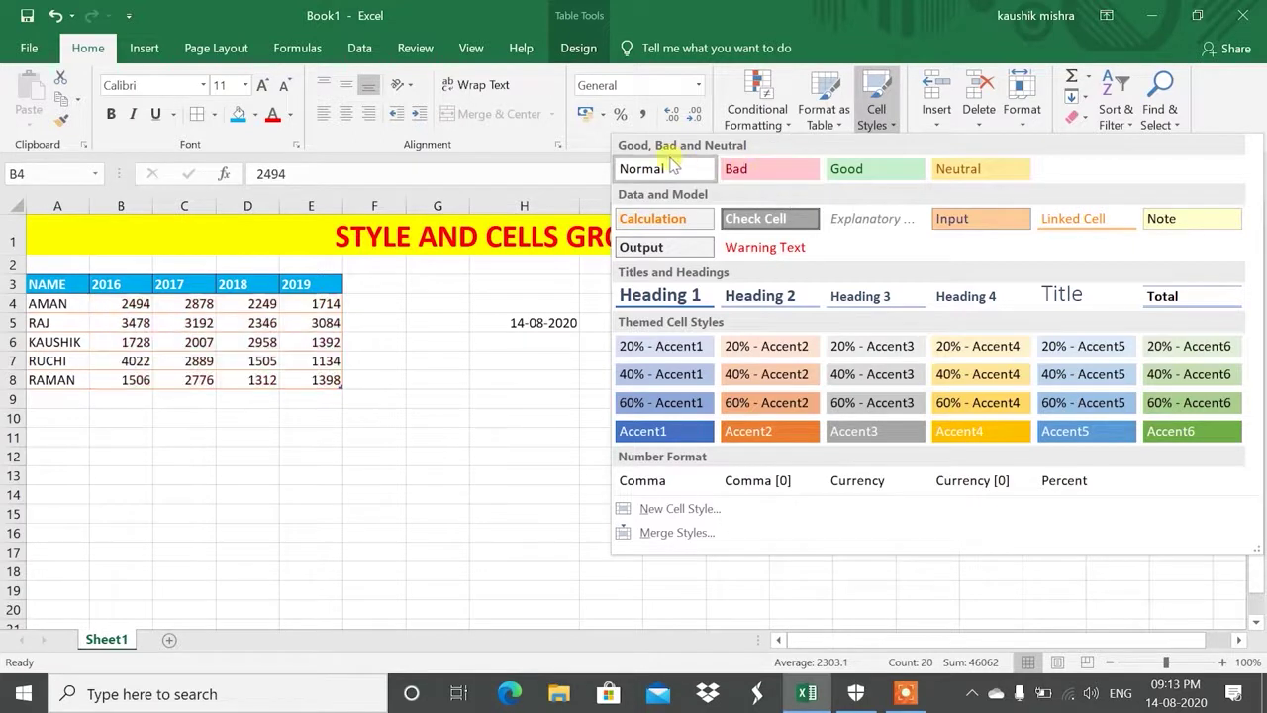
click(268, 328)
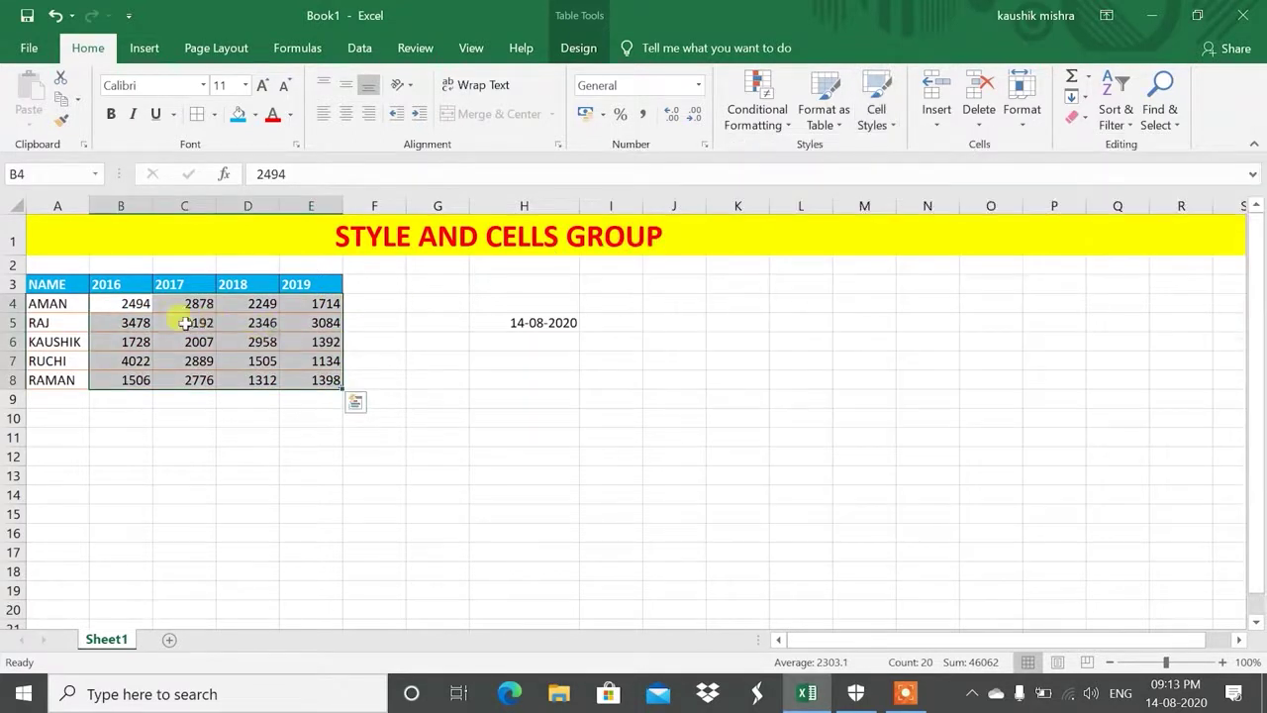
Apply the Normal cell style to cells B4:D4
drag(128, 307, 253, 302)
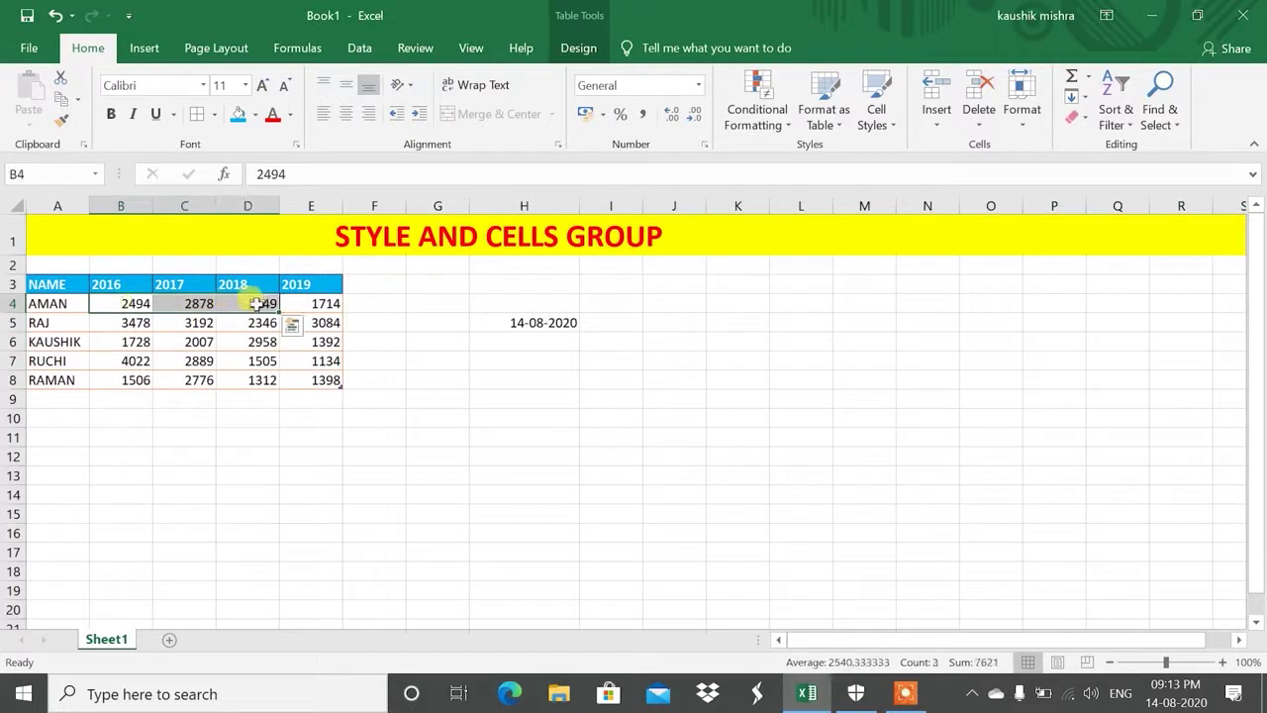
click(748, 107)
mouse_move(753, 156)
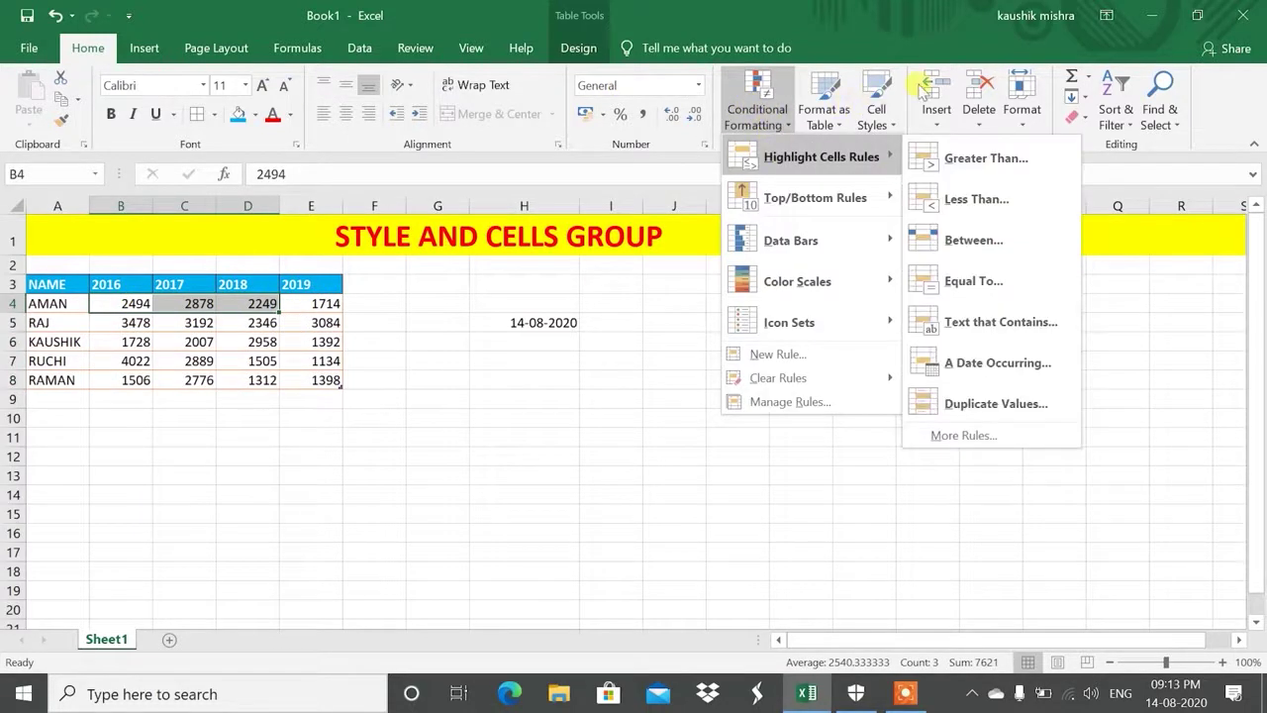
click(883, 104)
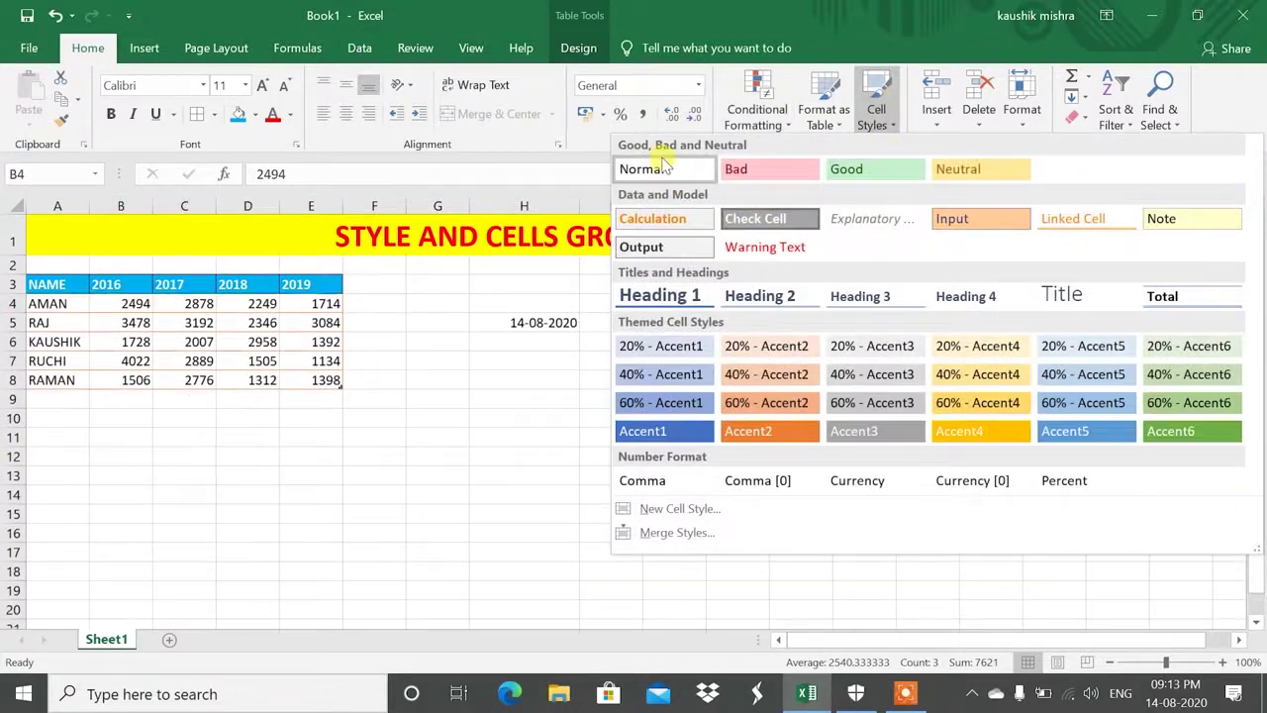
click(666, 170)
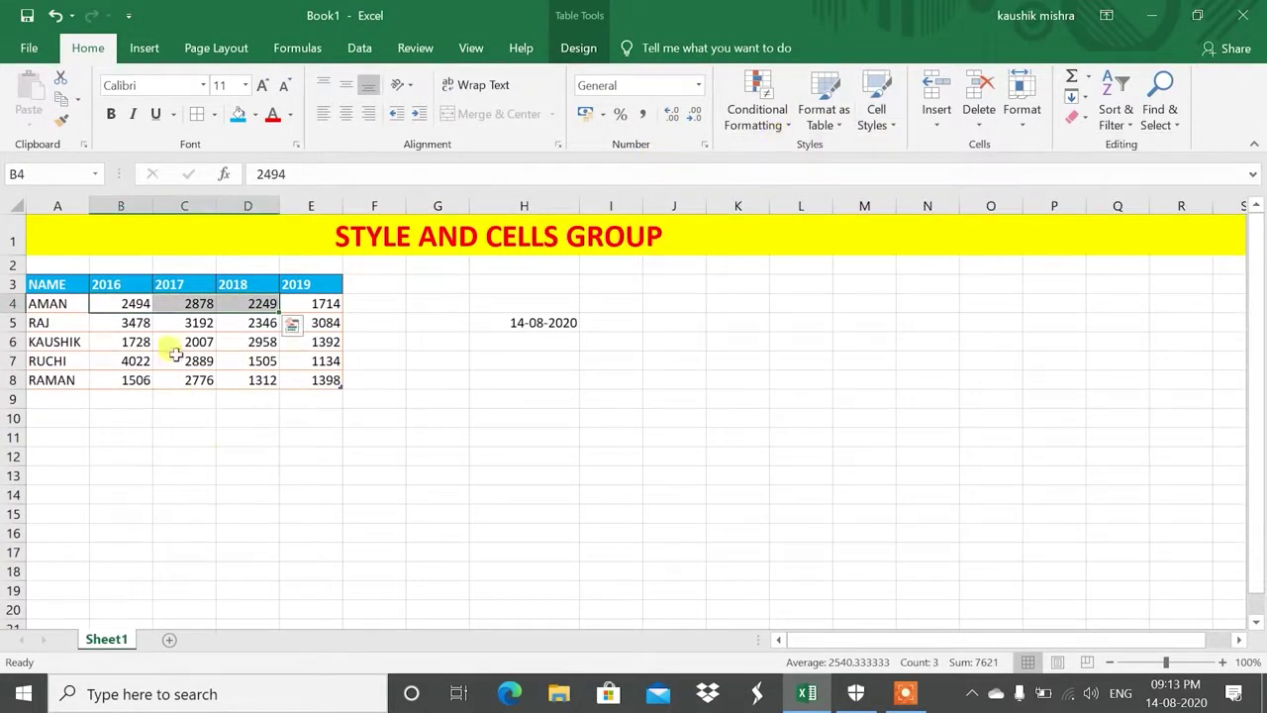
Apply the Bad cell style to cells C5:D6
drag(166, 326, 268, 345)
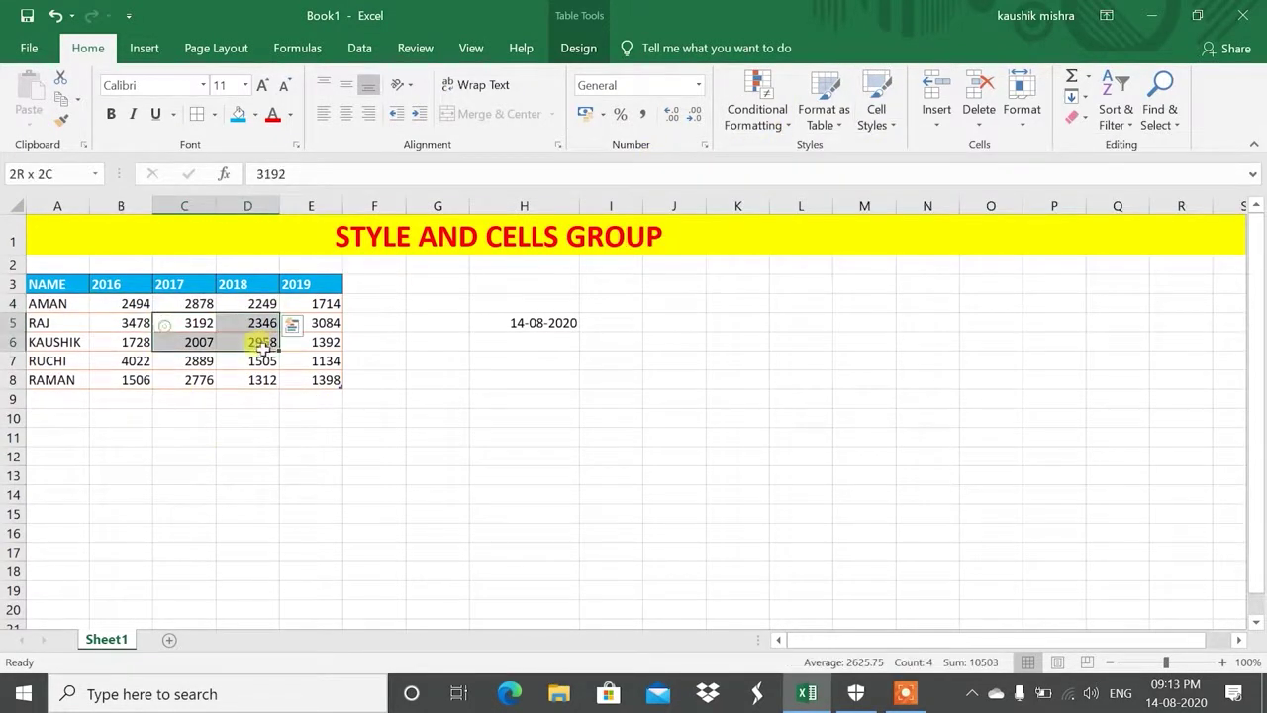
click(762, 109)
click(876, 109)
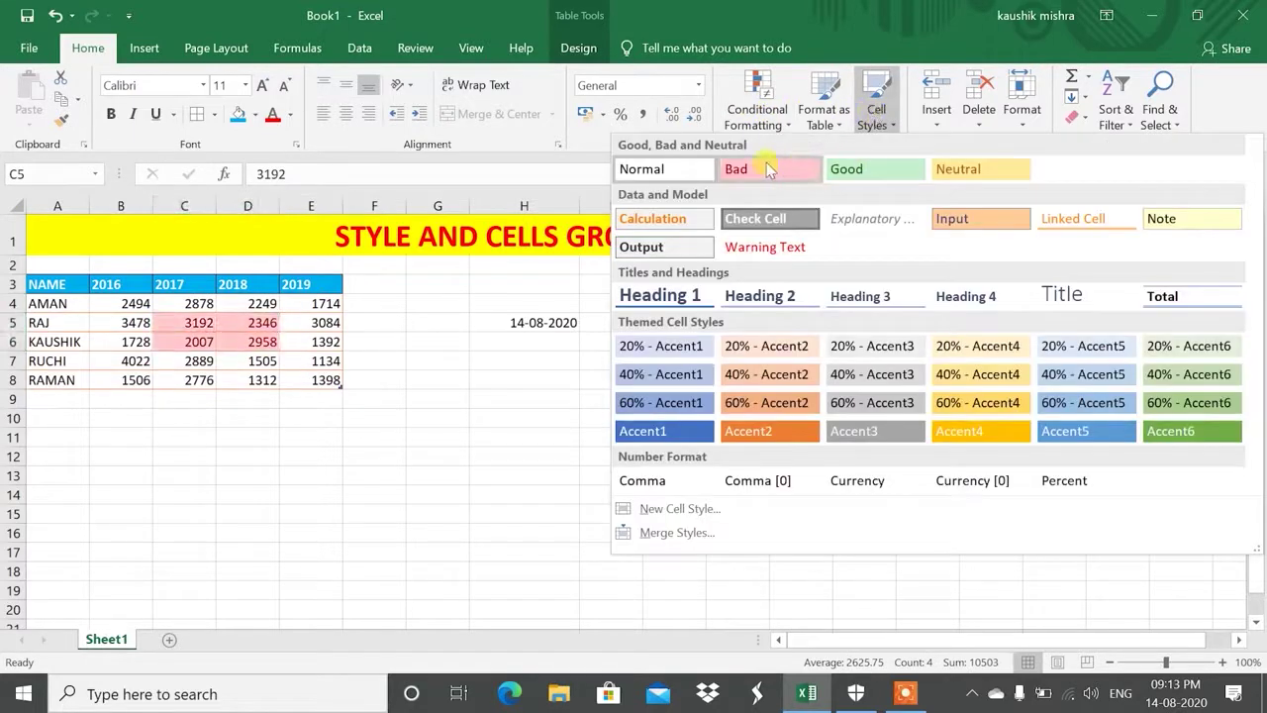
click(770, 169)
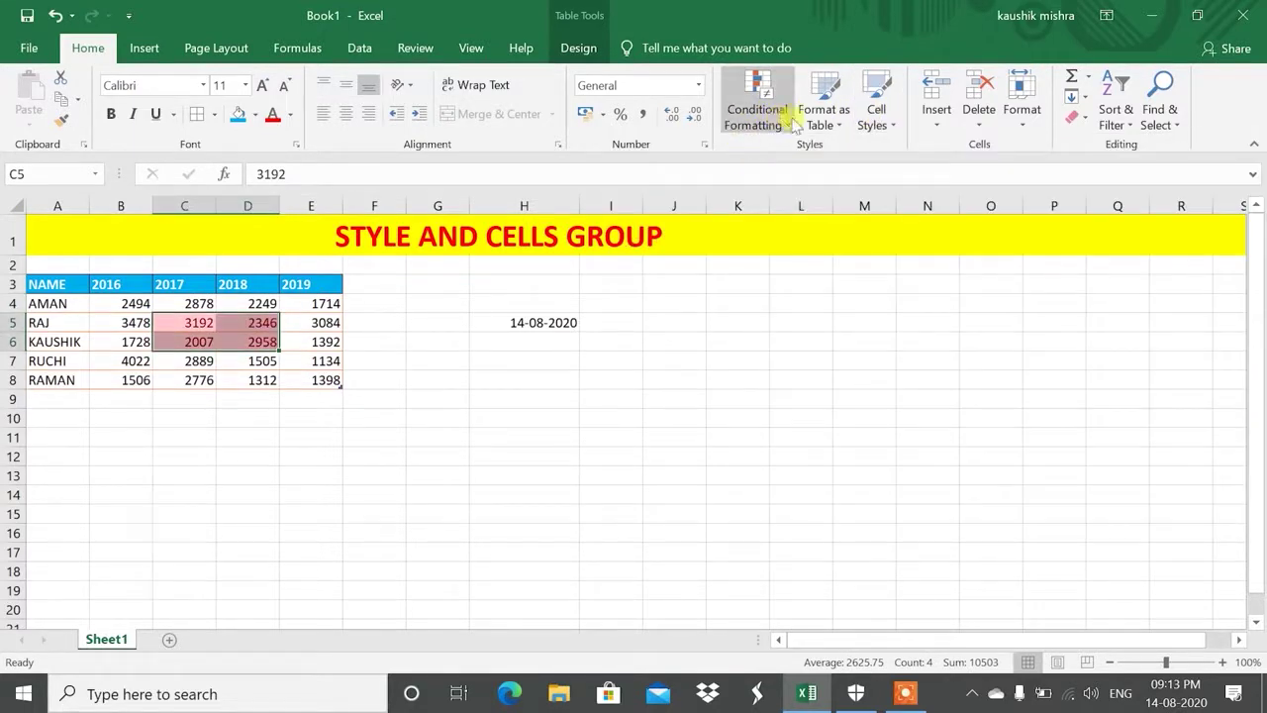
Preview the Neutral cell style on cells C5:D6 without applying it
click(822, 116)
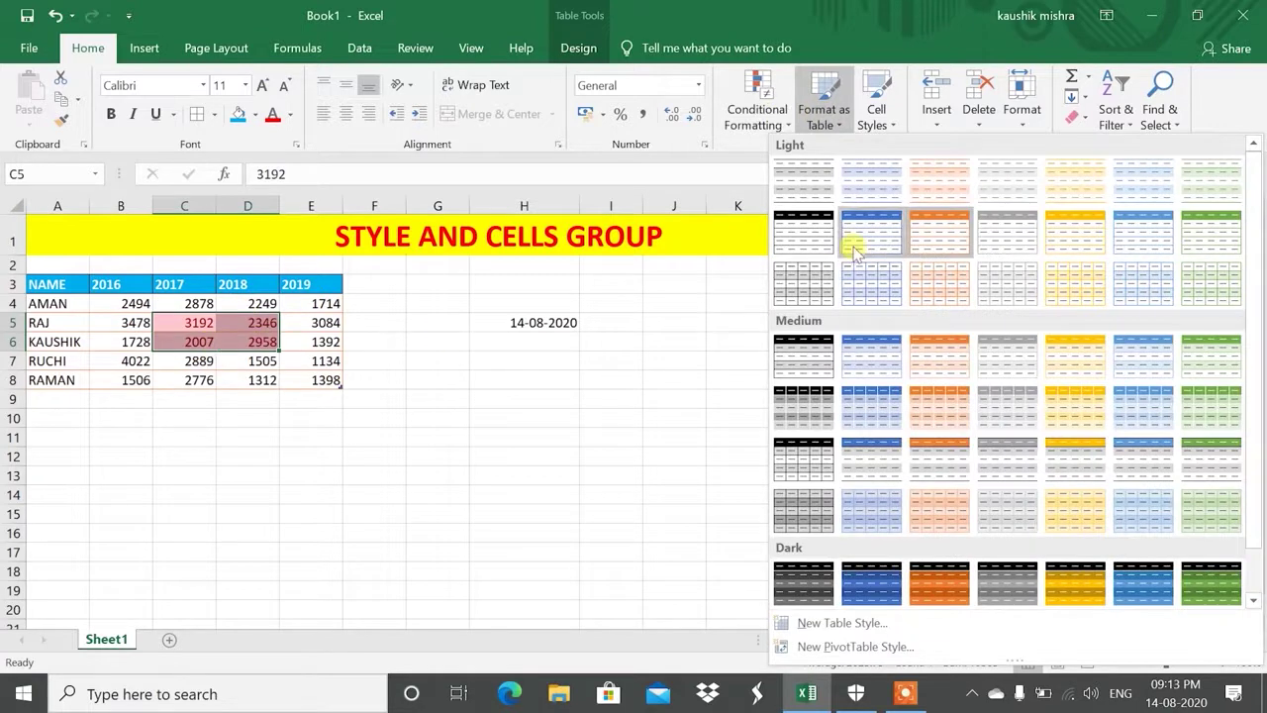
click(876, 114)
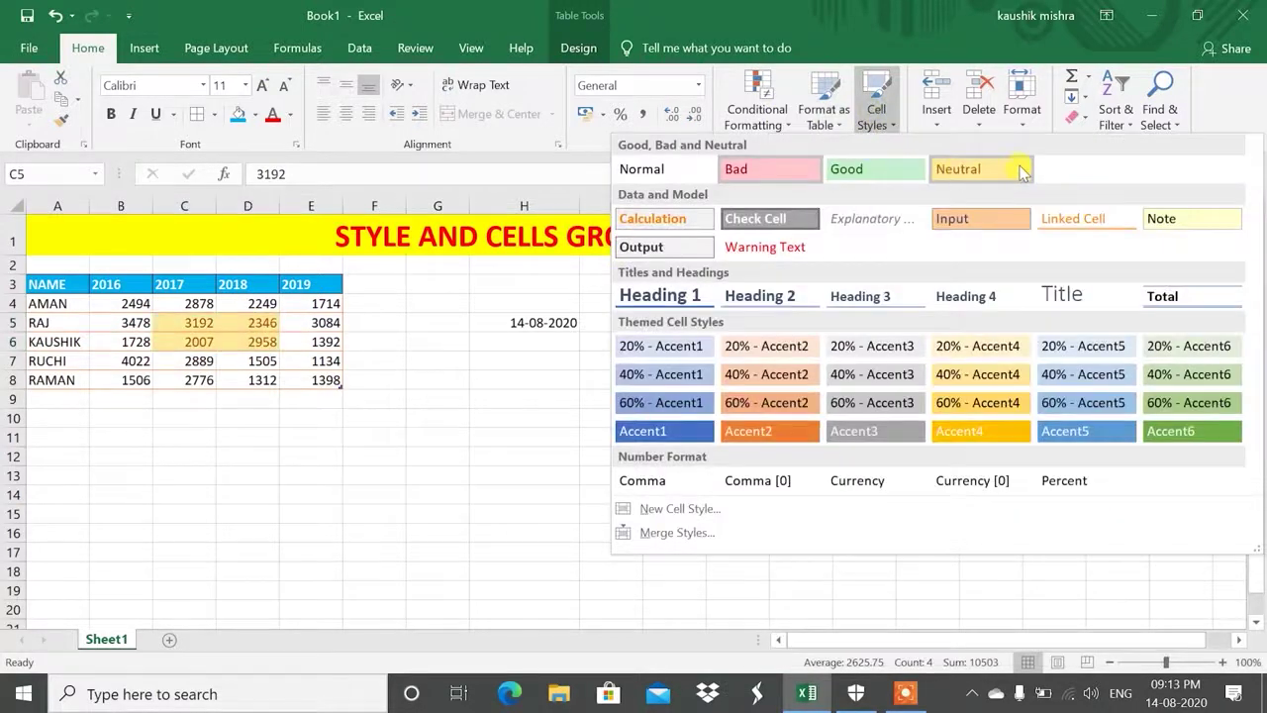
click(269, 300)
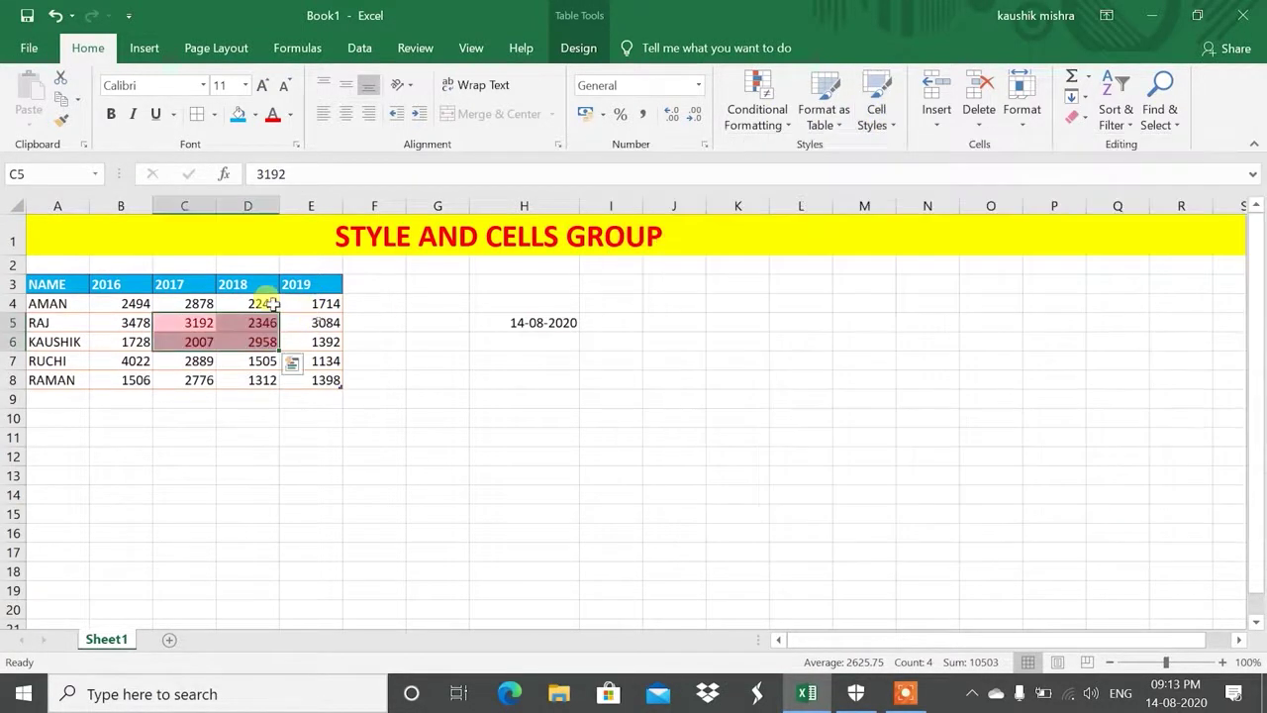
Apply the Comma cell style to the yearly figures in B4:E8
drag(130, 303, 327, 384)
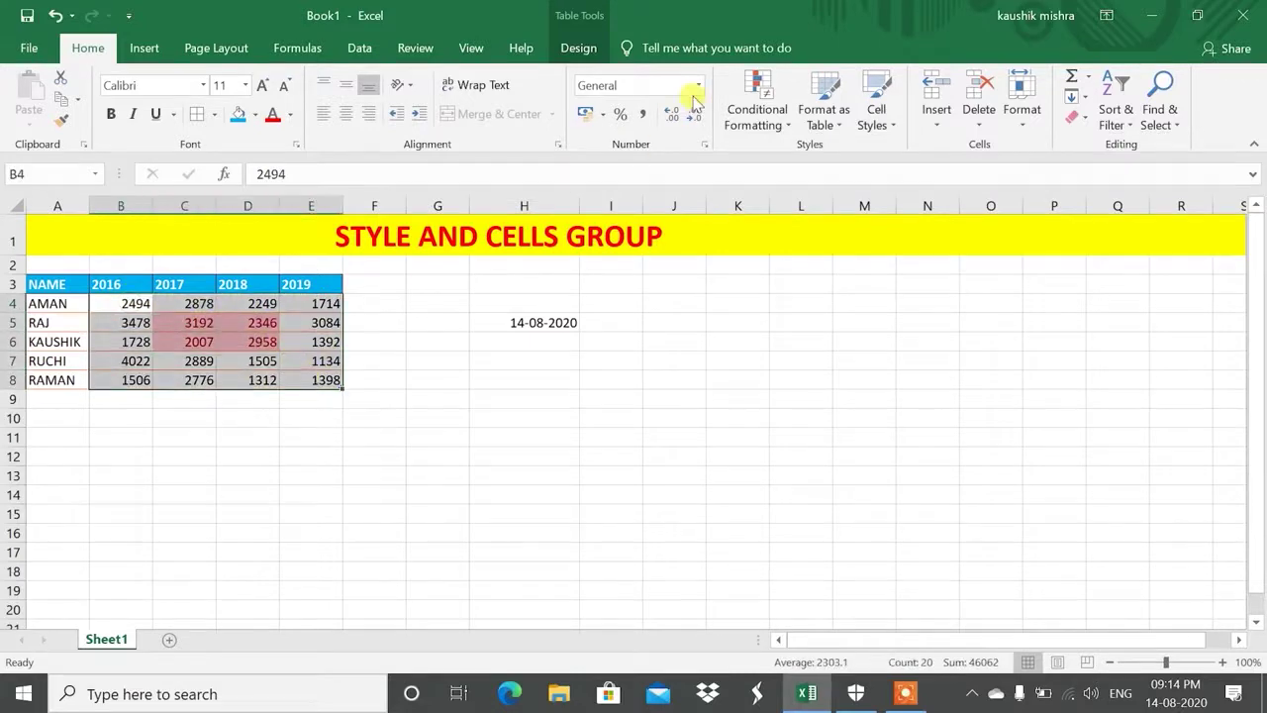
click(872, 117)
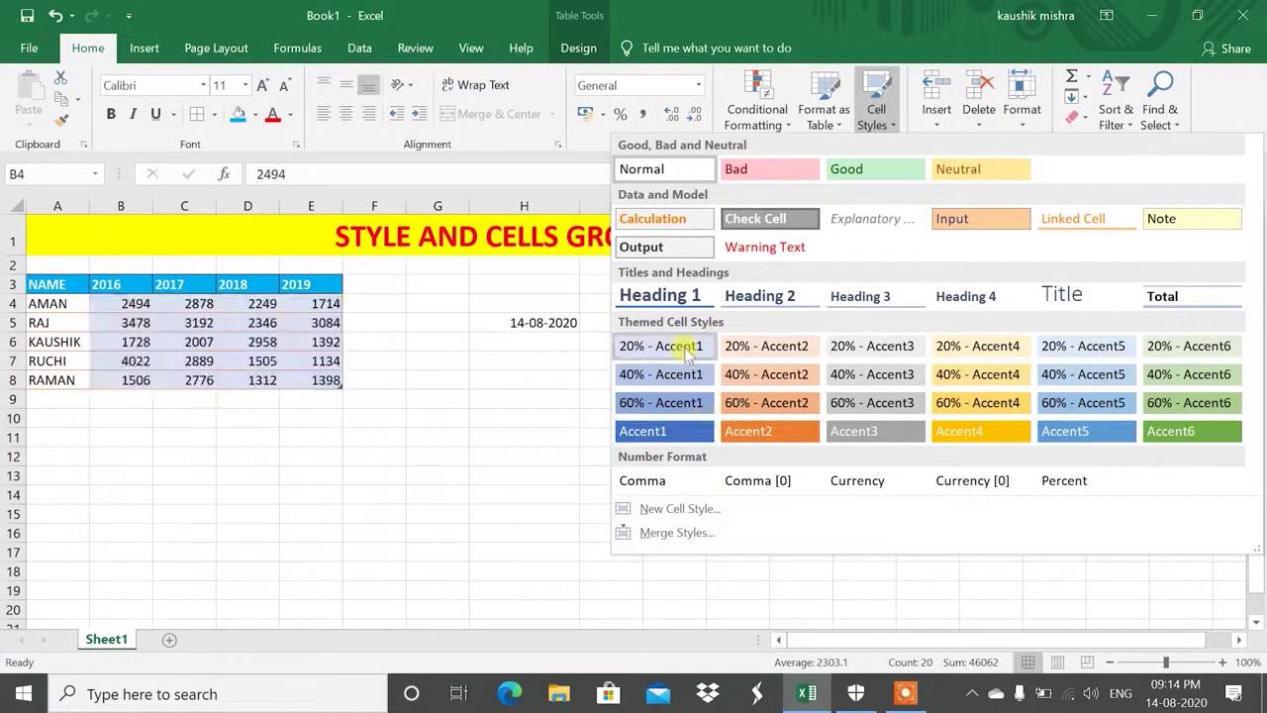
click(646, 482)
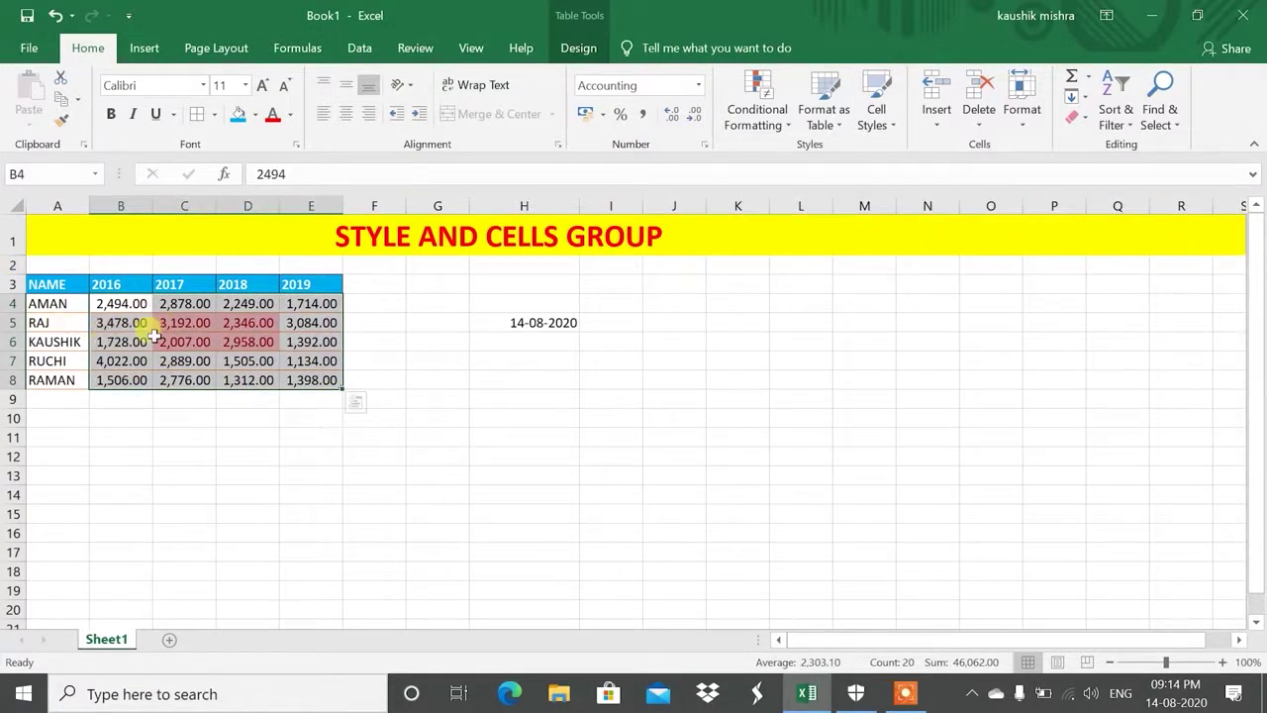
click(896, 117)
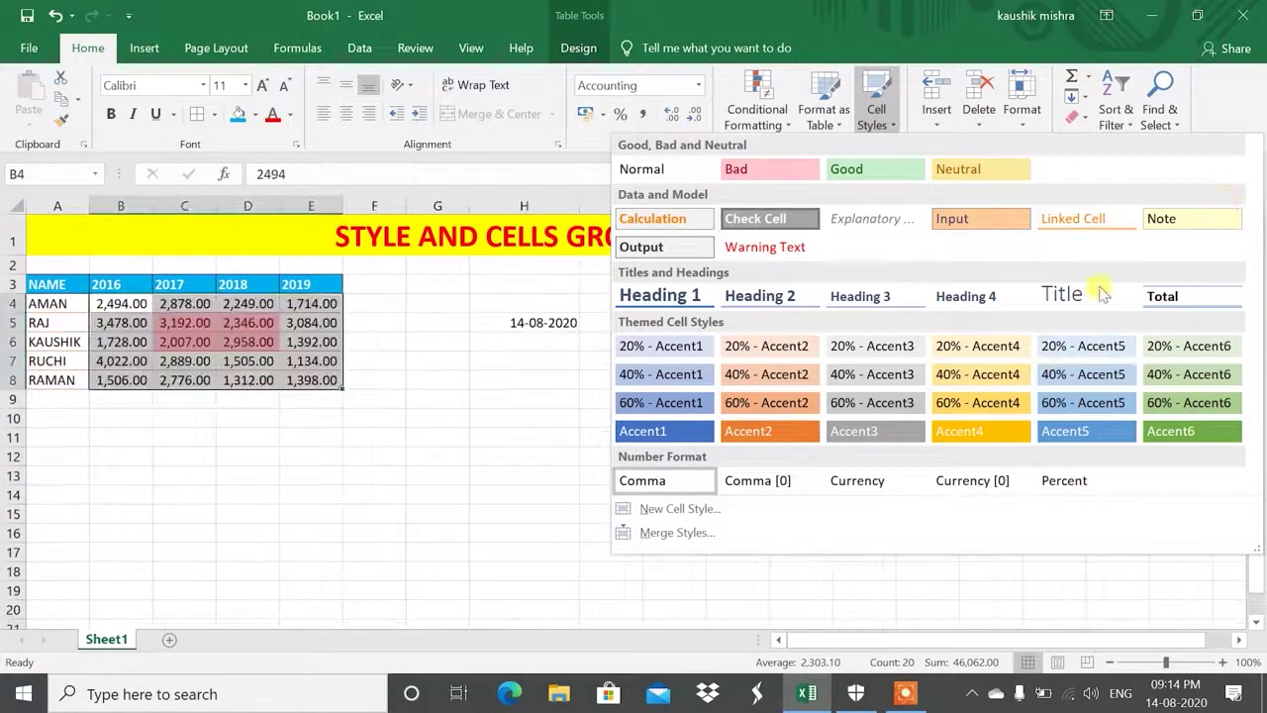
click(568, 377)
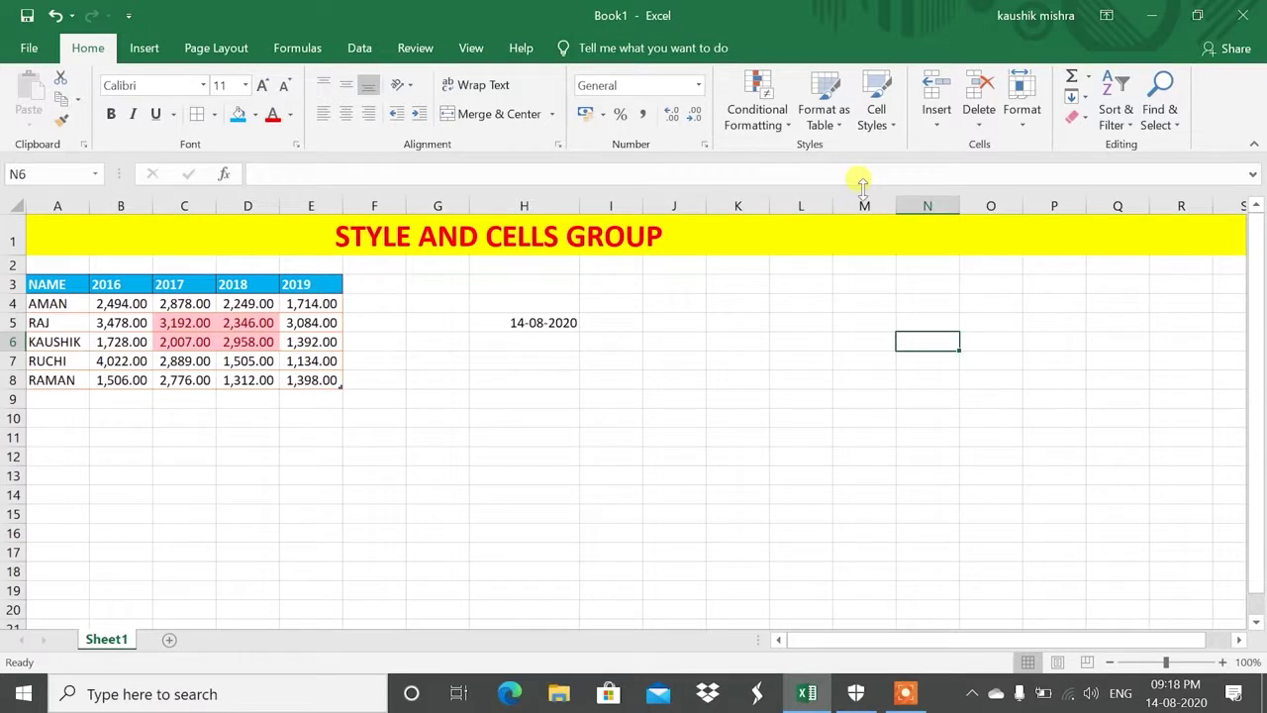
Examine the insert options offered for the whole of row 5 and for the single cell A5
click(14, 323)
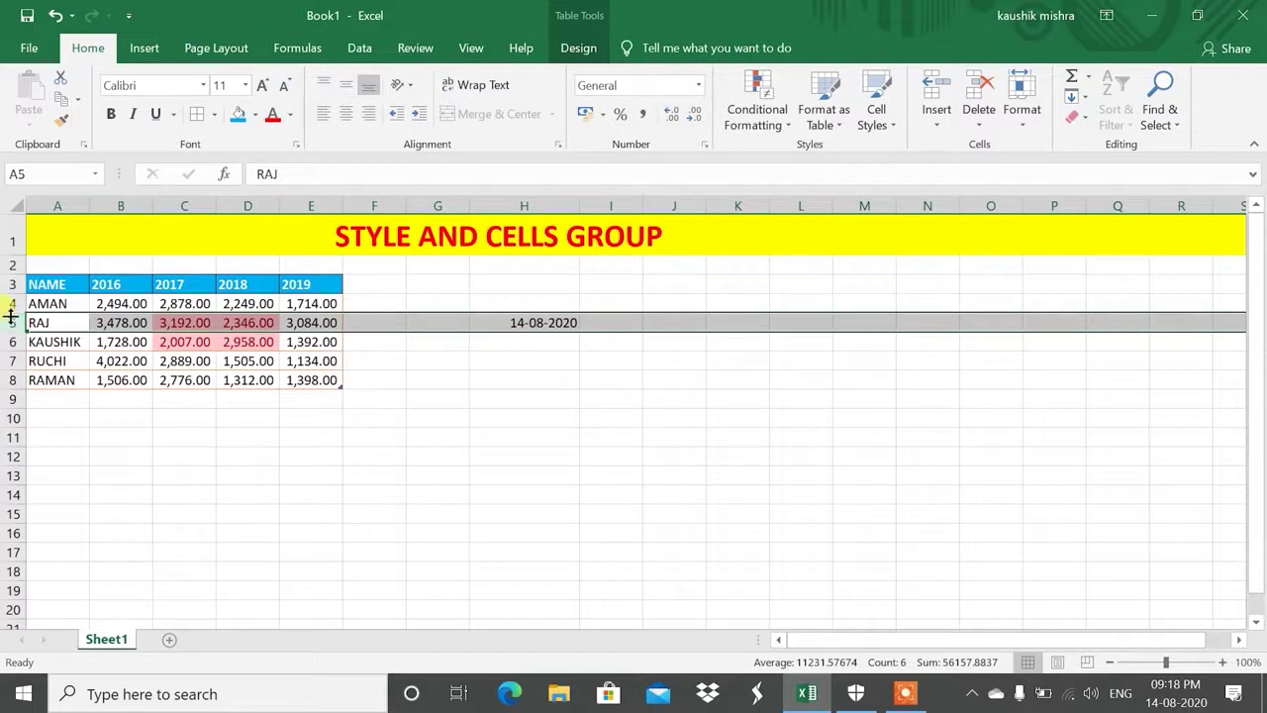
click(937, 117)
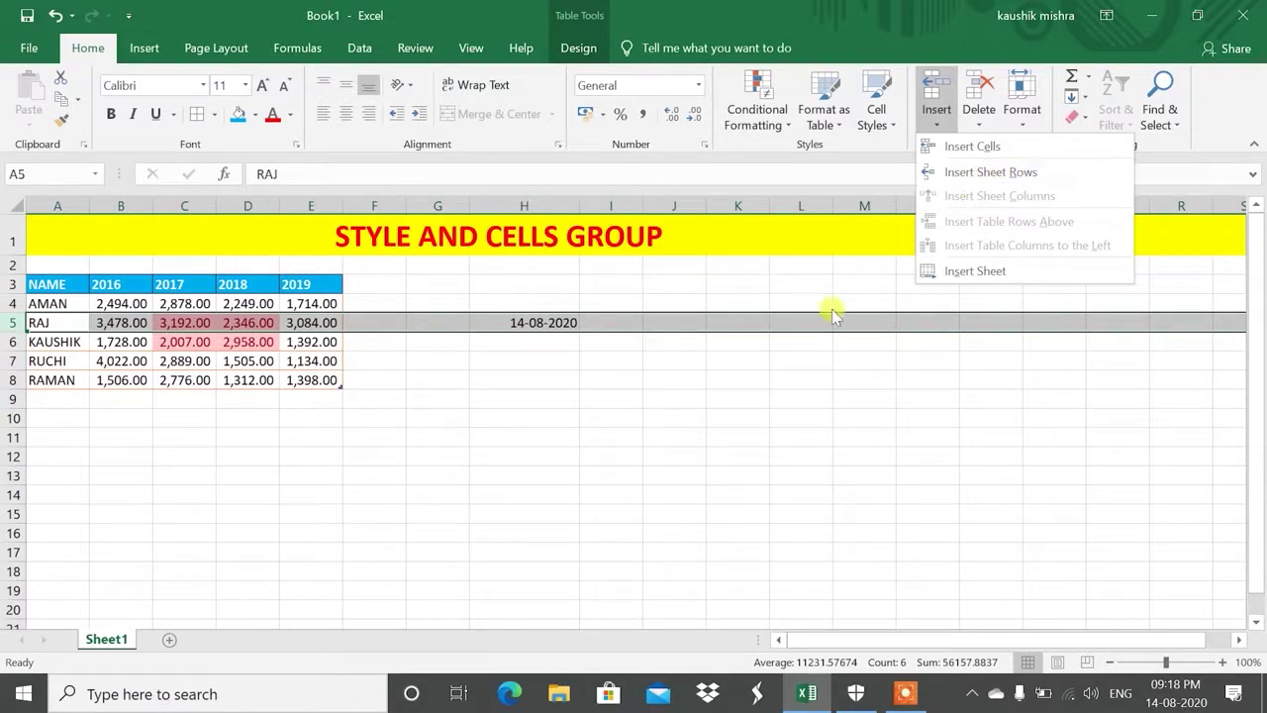
click(744, 341)
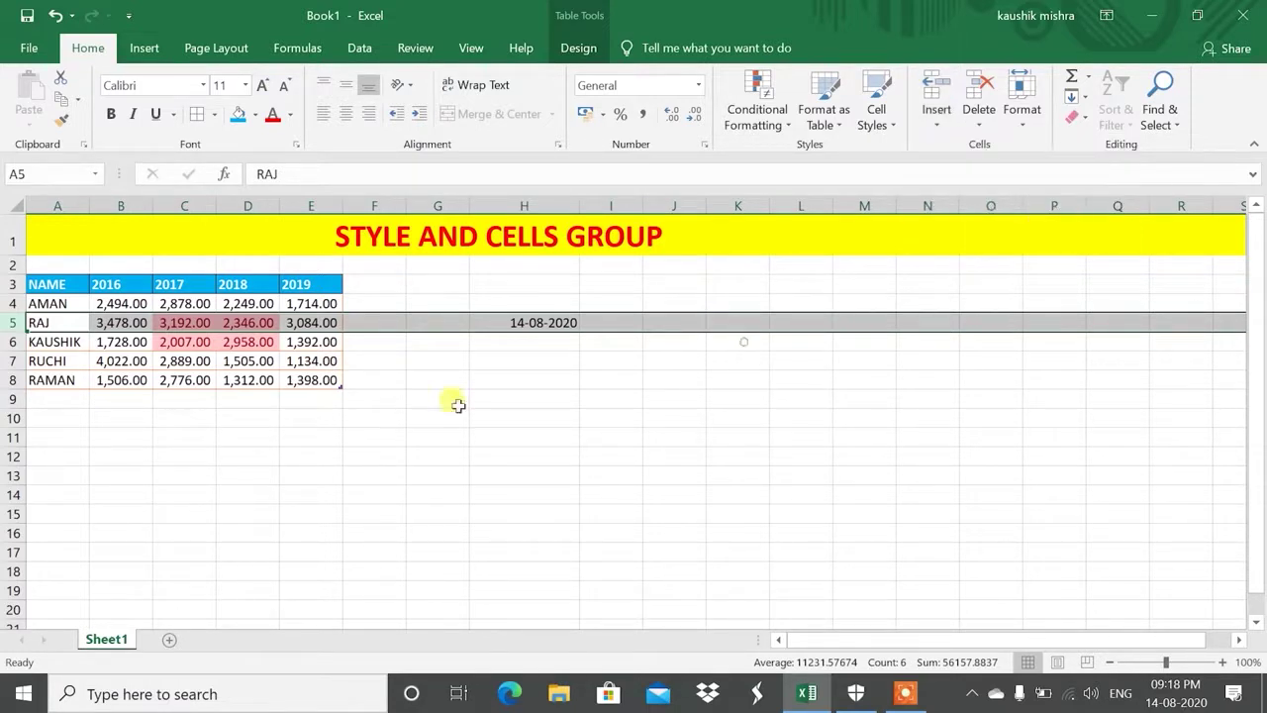
click(52, 323)
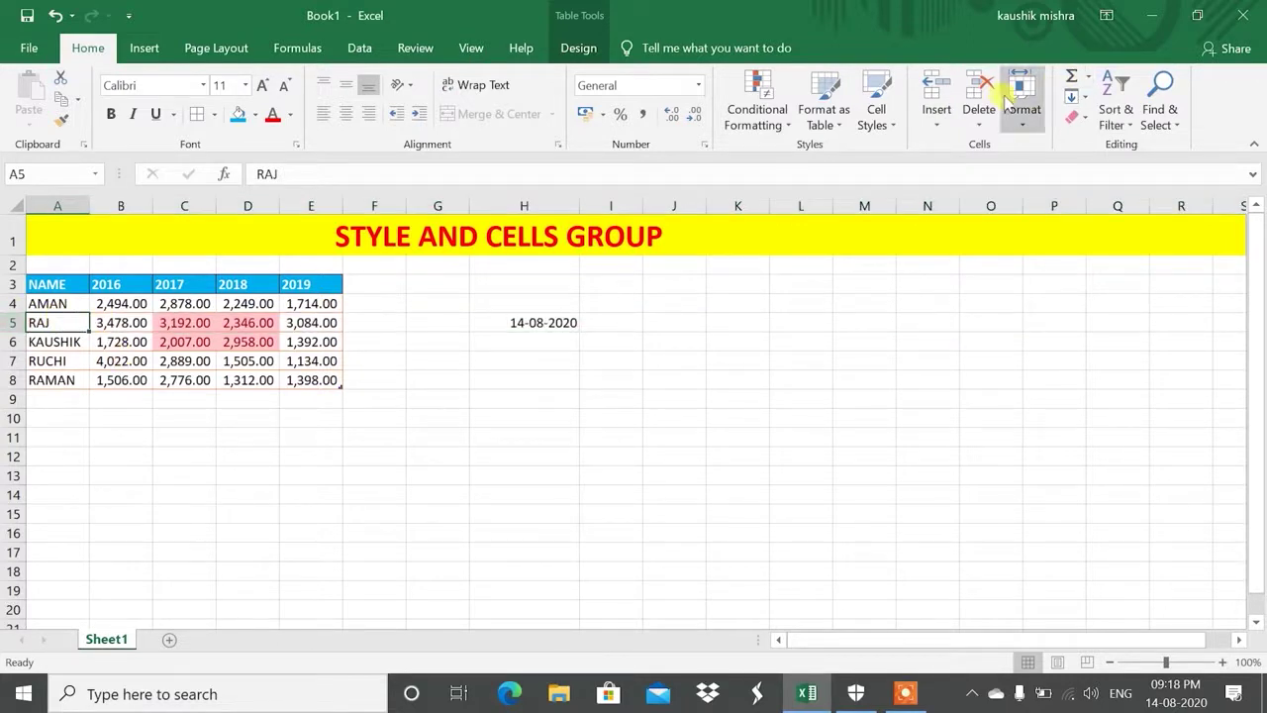
click(937, 116)
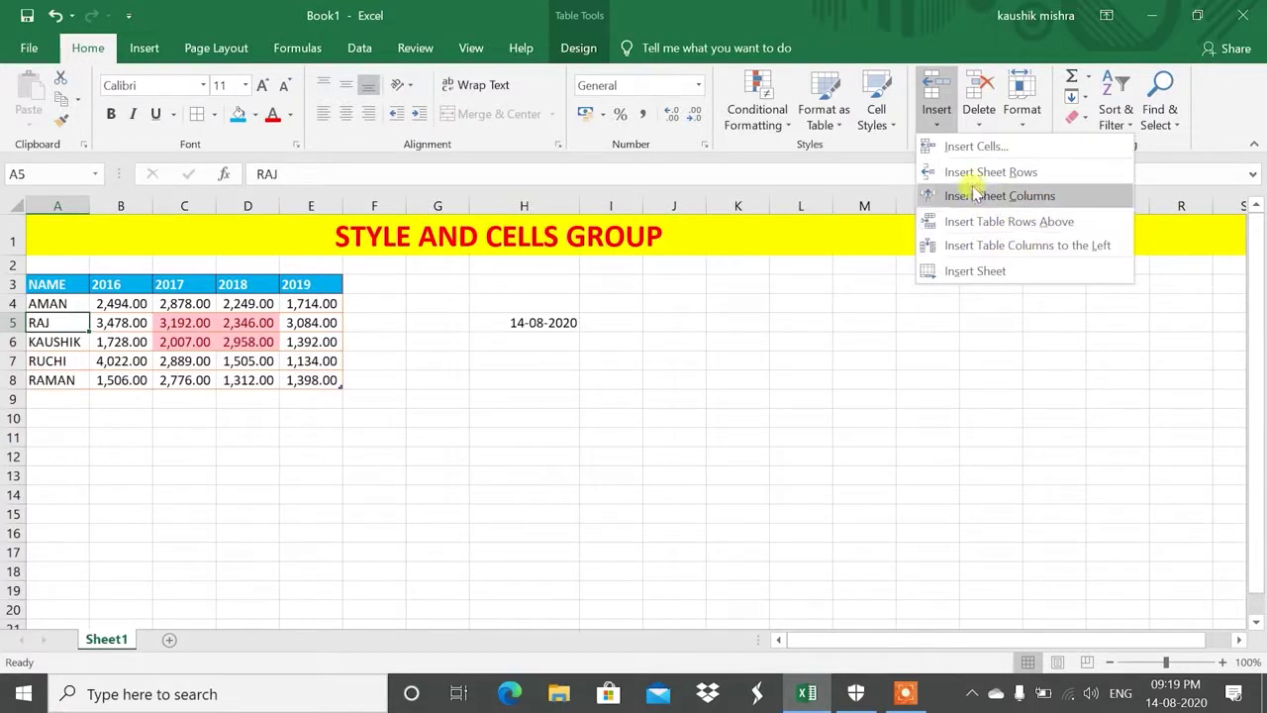
click(8, 322)
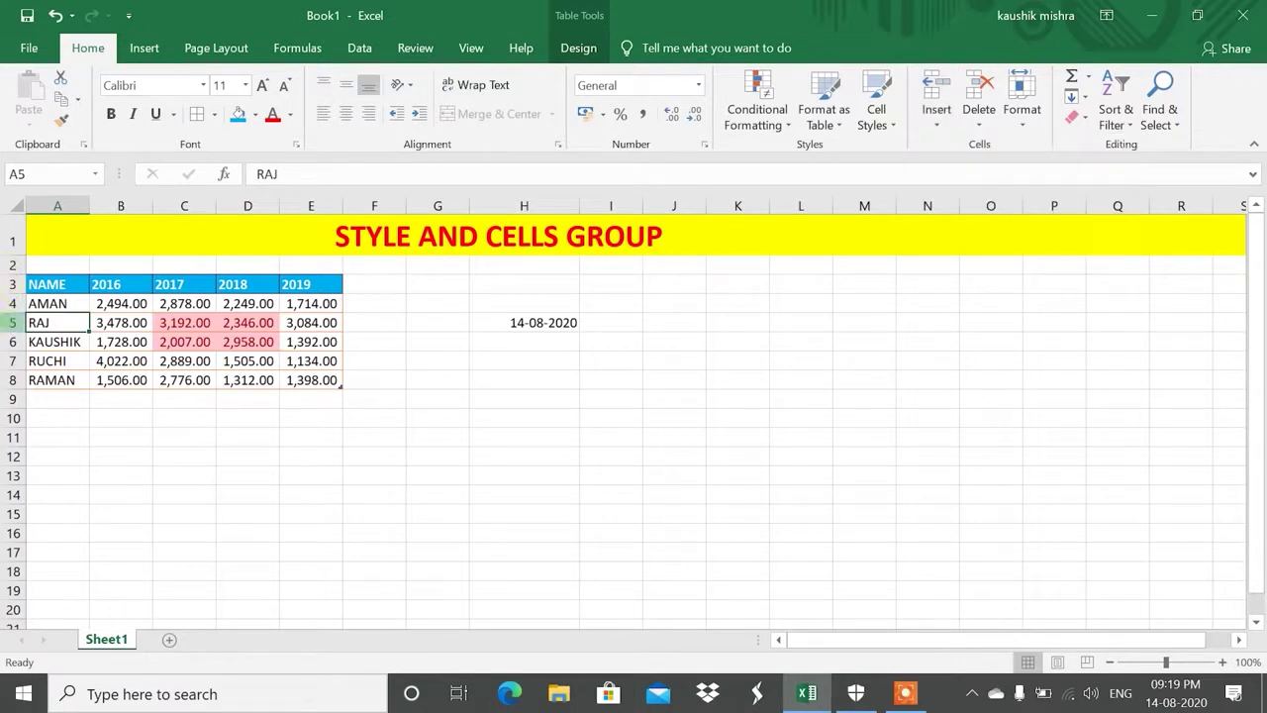
Insert a new sheet row at row 5, below the table's first data row
click(8, 322)
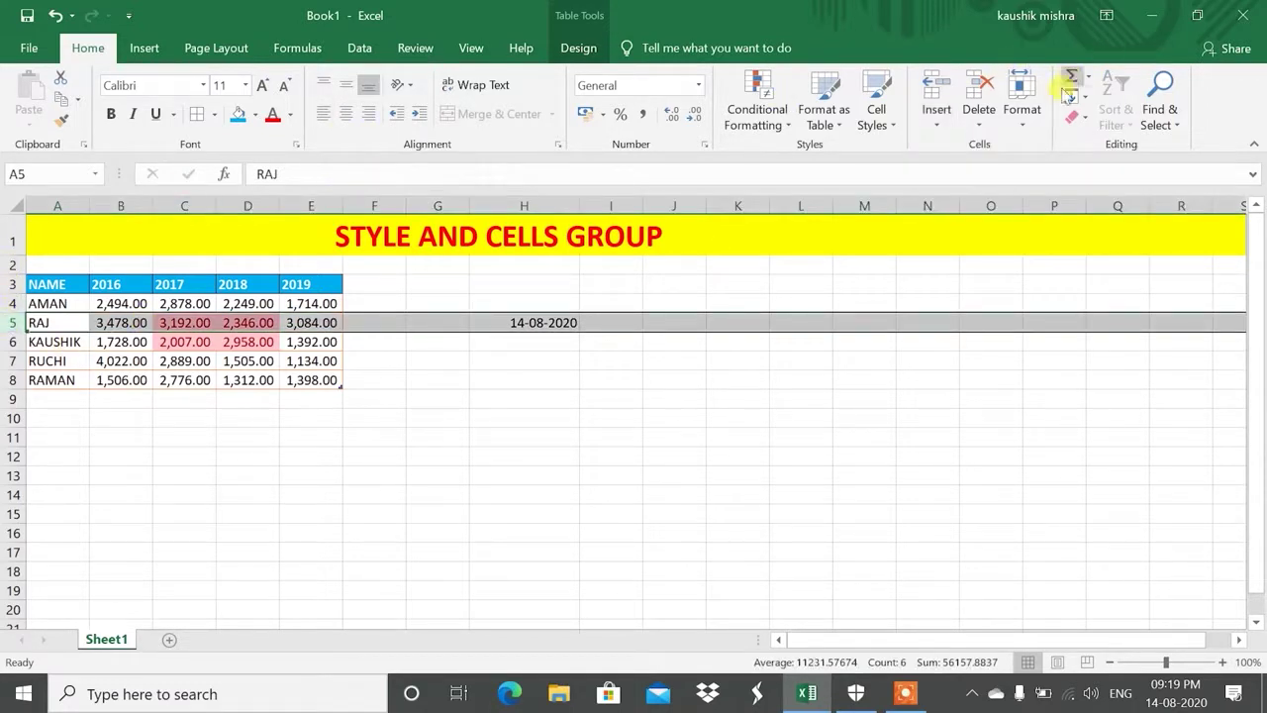
click(949, 123)
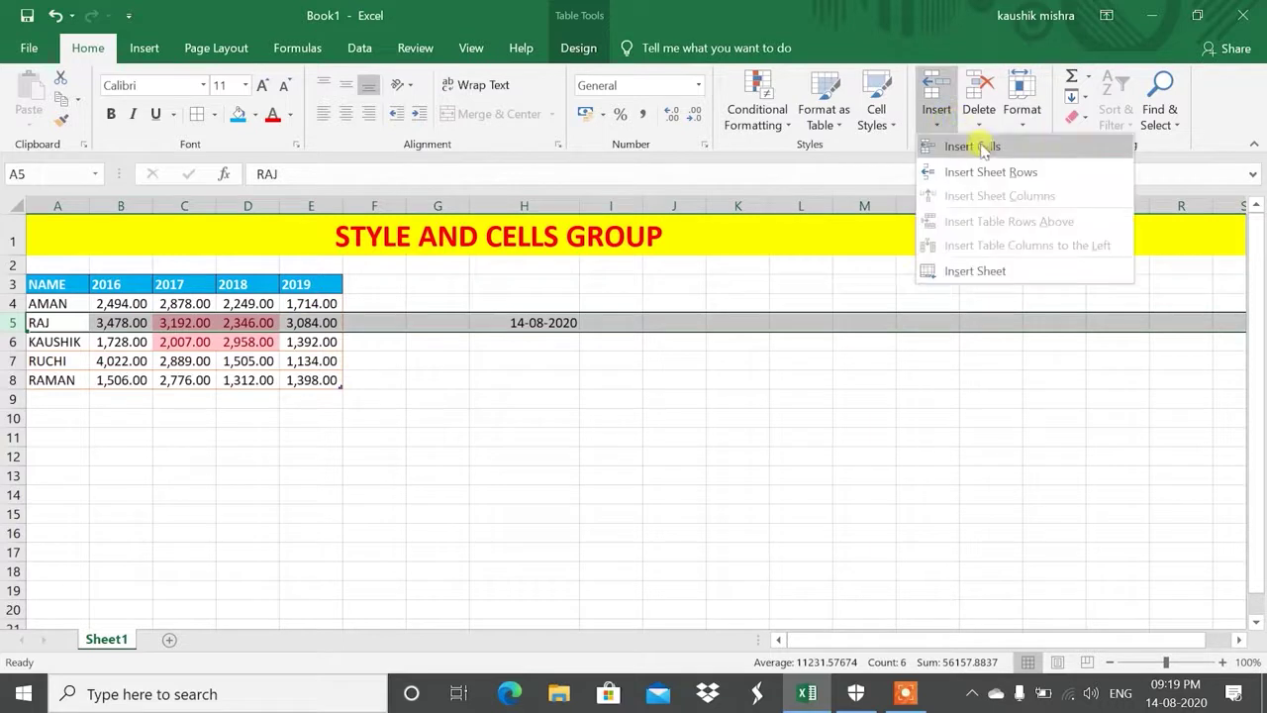
click(965, 168)
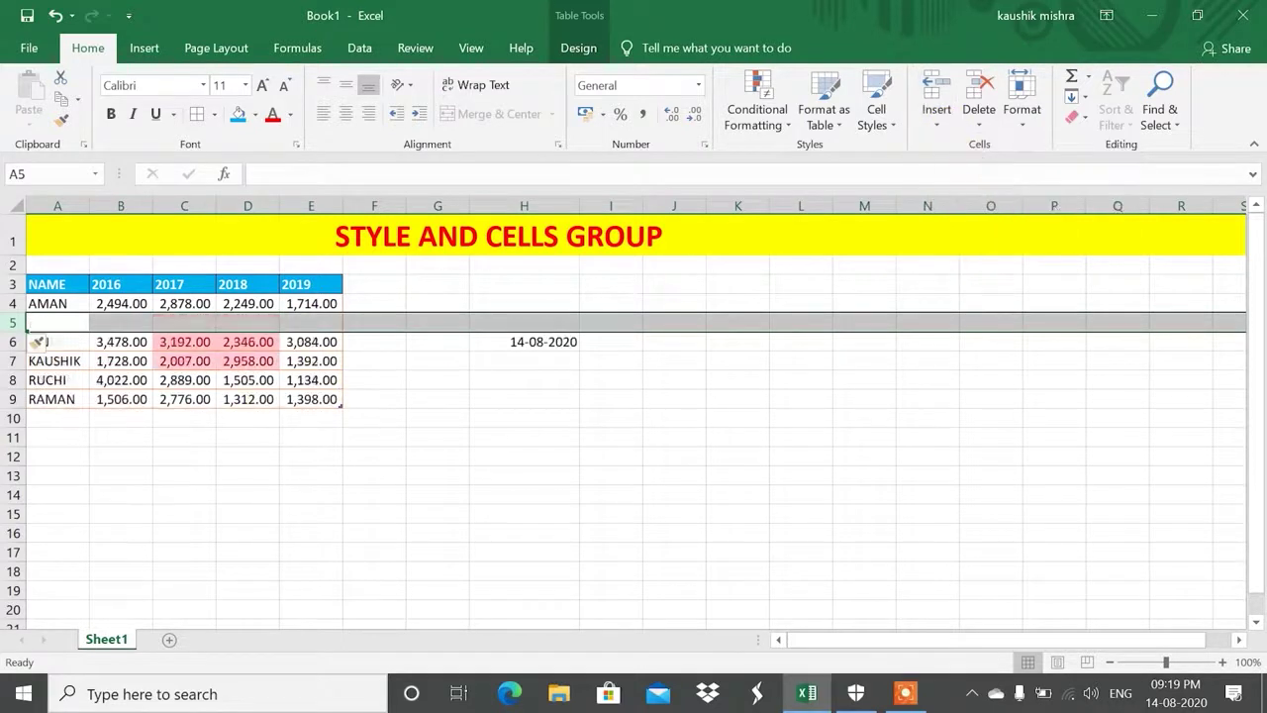
Delete the empty sheet row 5 from the table
click(60, 317)
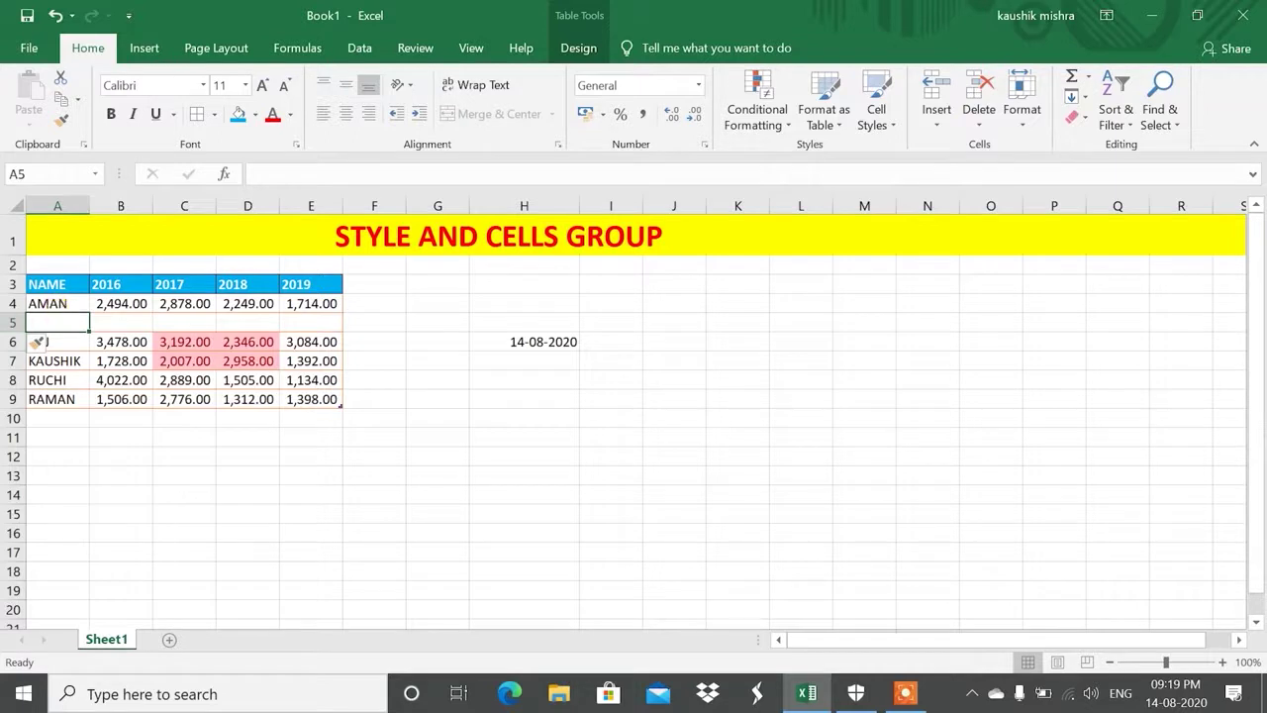
key(shift+space)
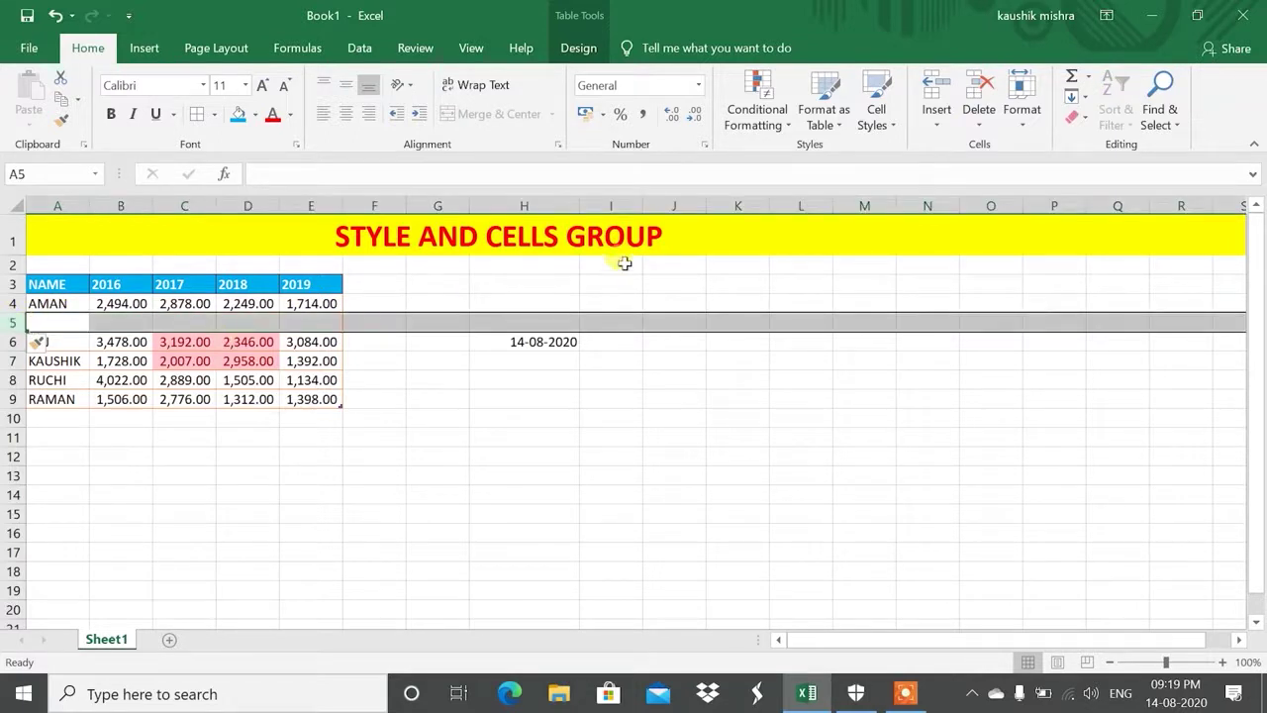
click(977, 120)
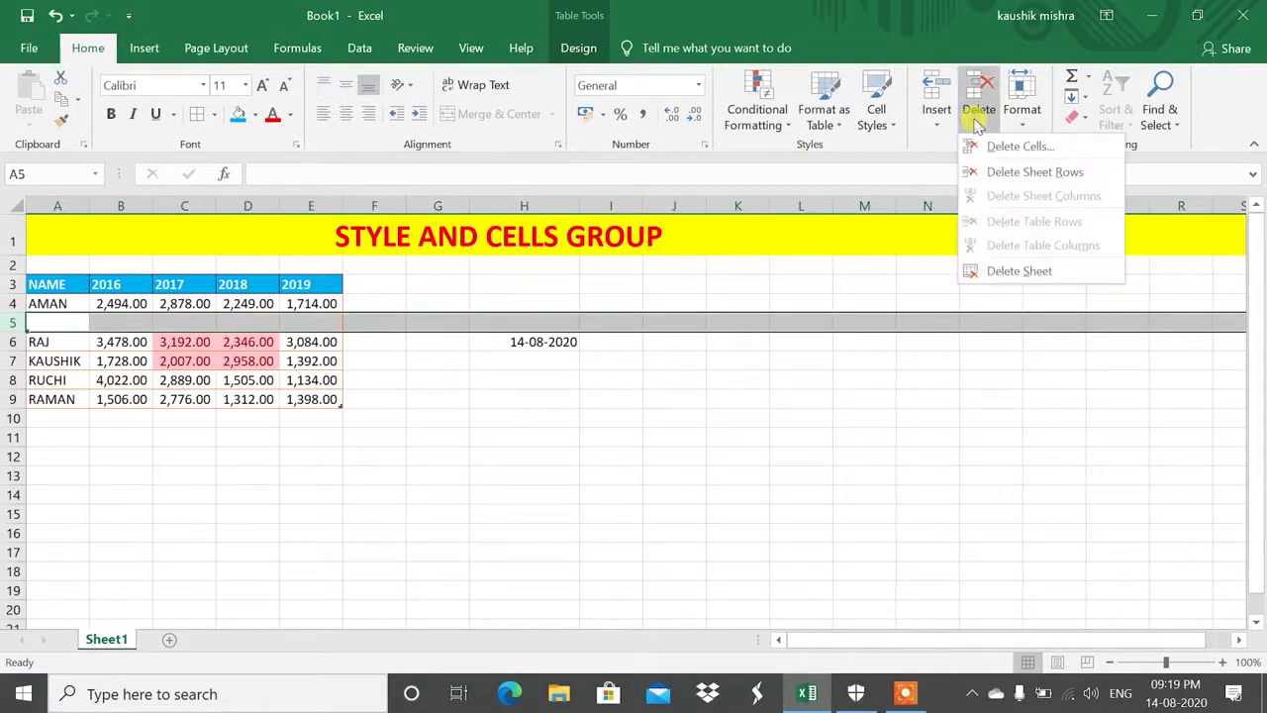
click(977, 176)
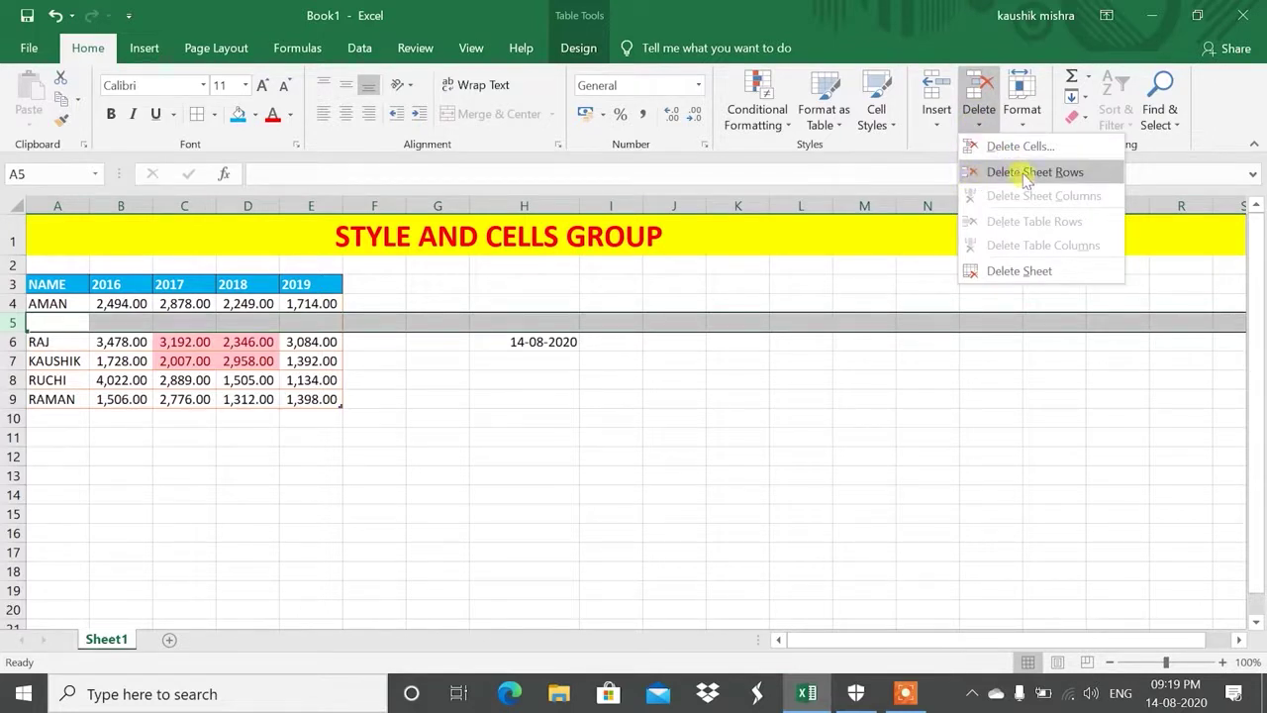
click(1030, 174)
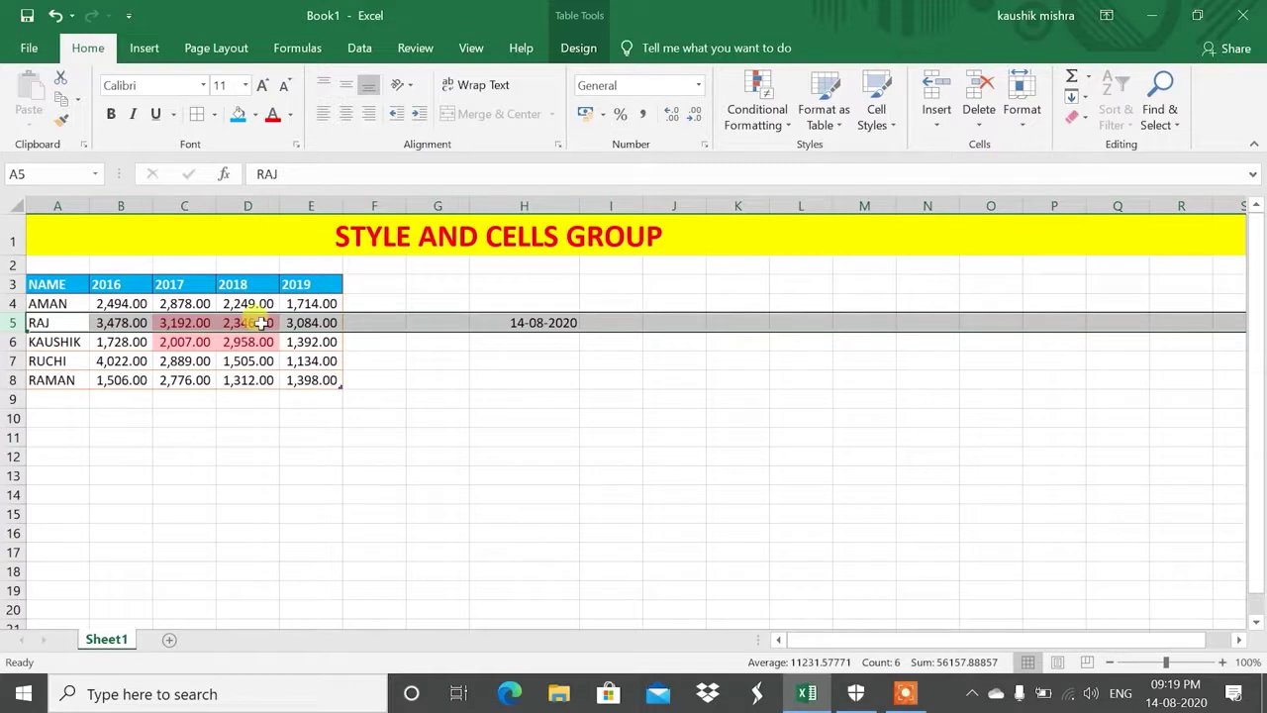
Insert cells at A5 to add a blank table row, and undo the insertion
click(66, 322)
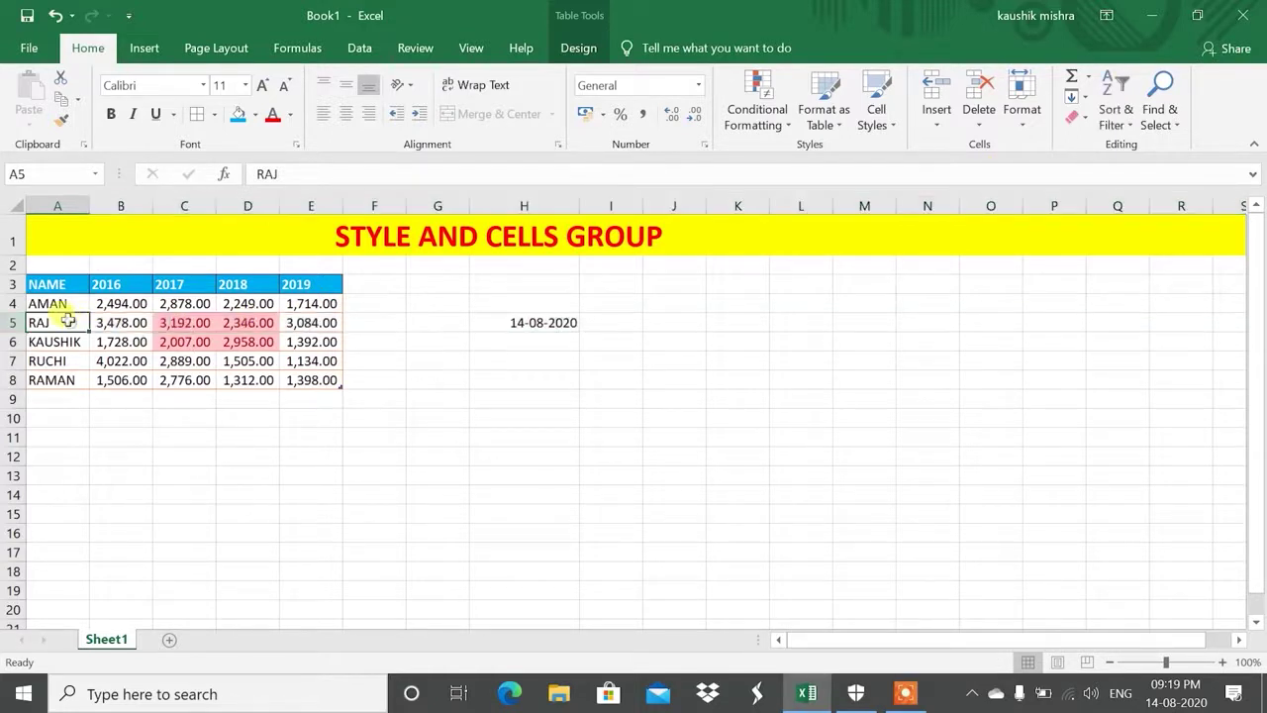
click(937, 119)
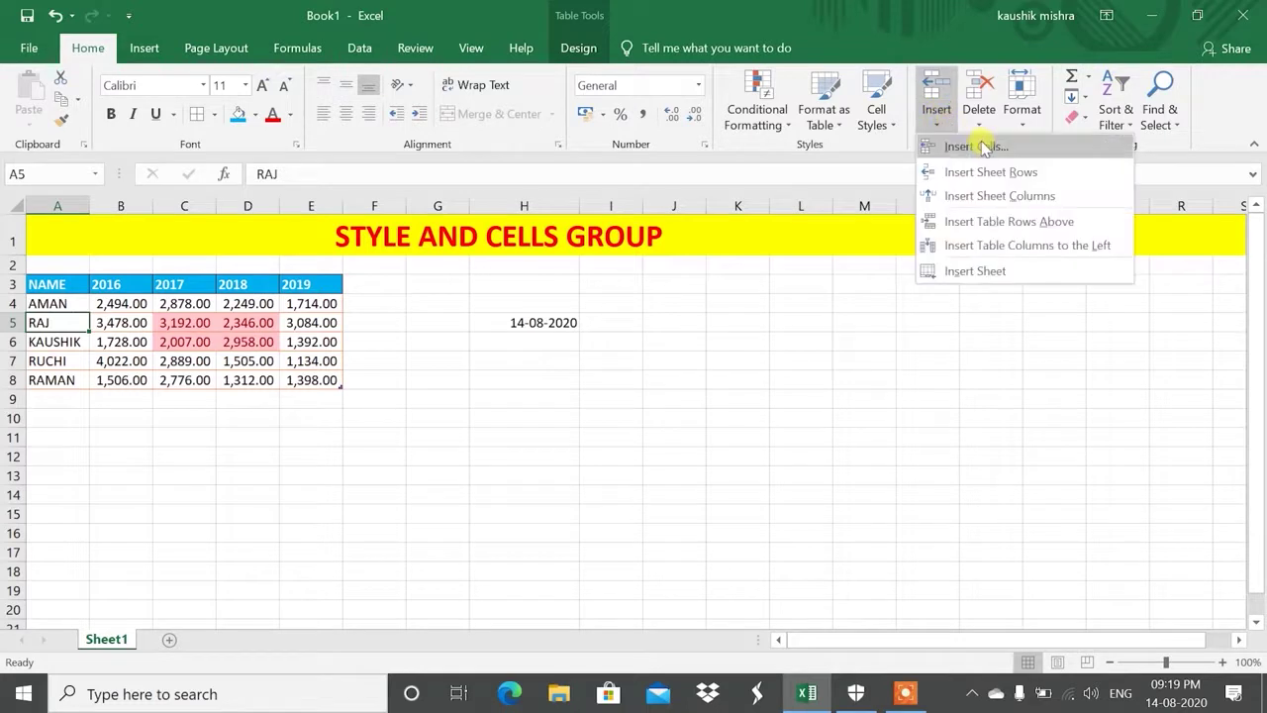
click(979, 143)
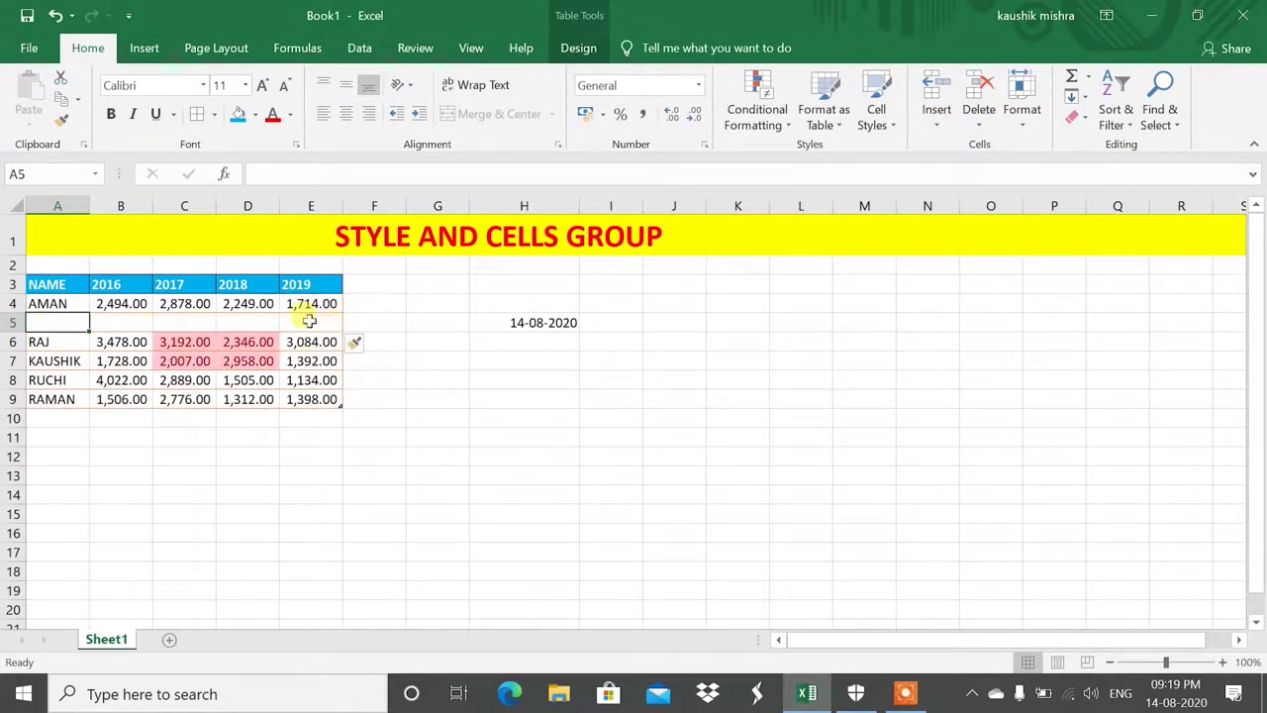
key(ctrl+minus)
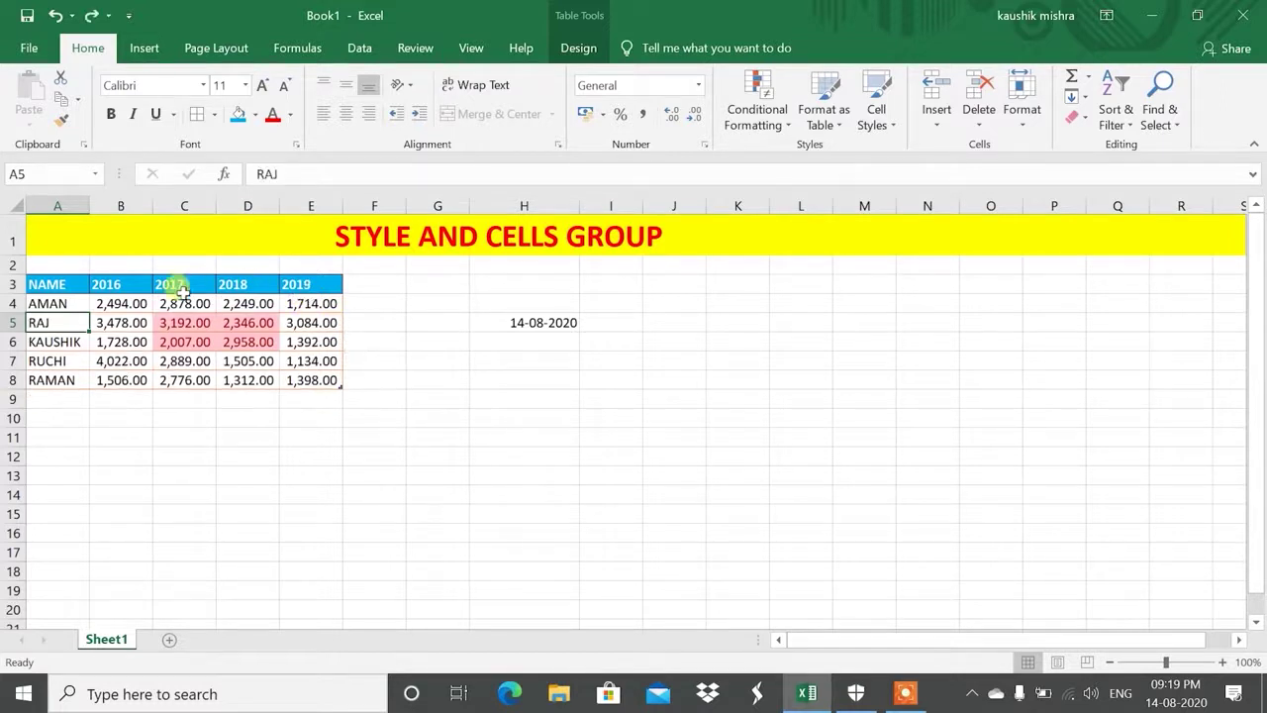
Insert a sheet column before the 2017 column from cell C5, and undo the insertion
click(174, 323)
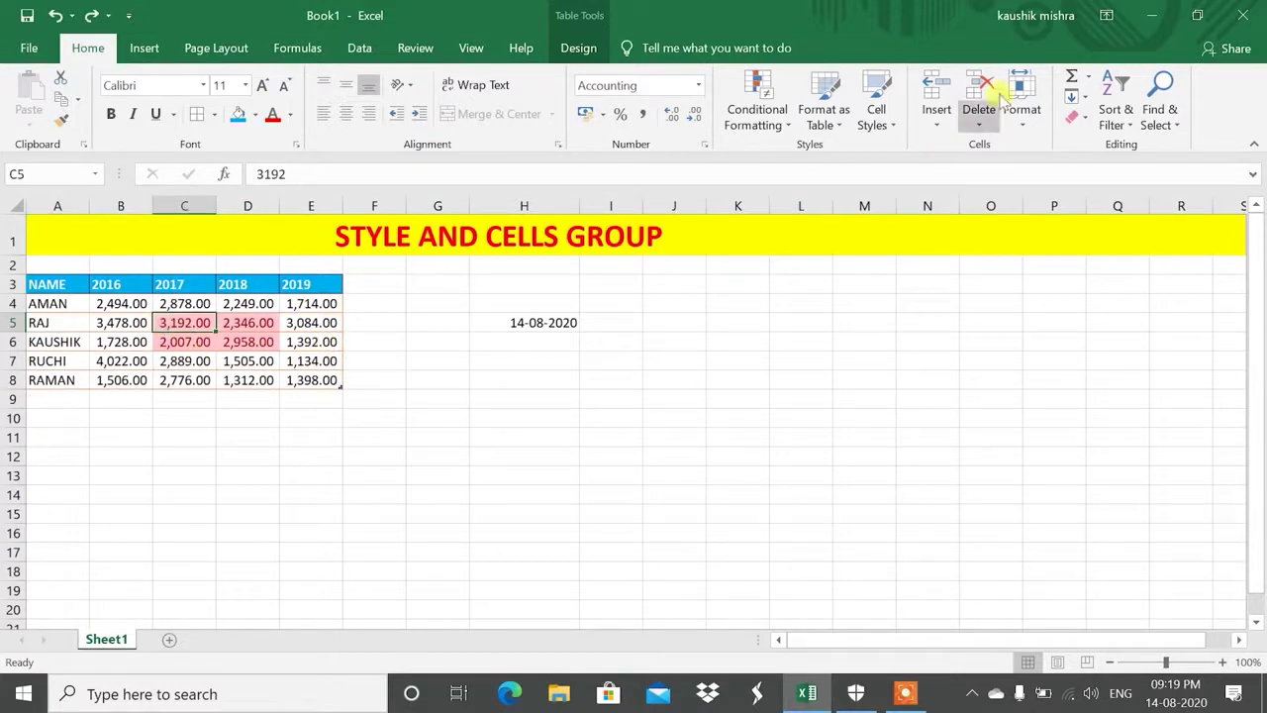
click(939, 125)
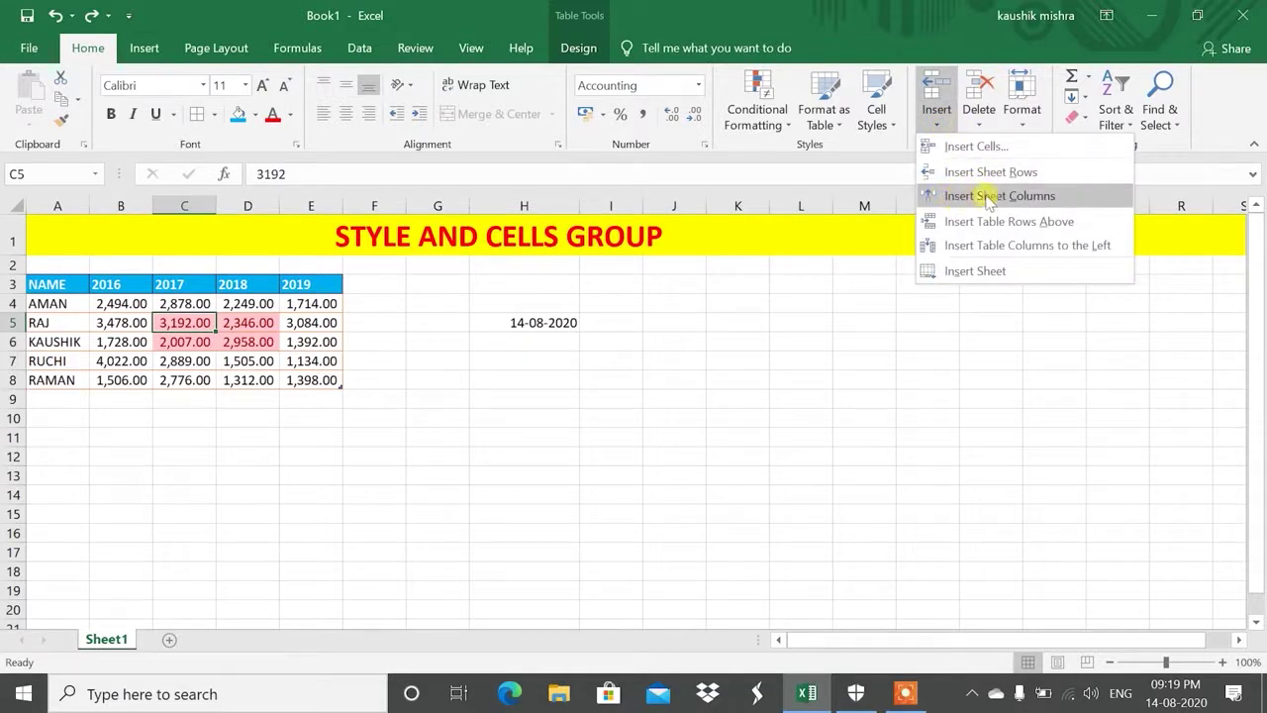
click(1019, 196)
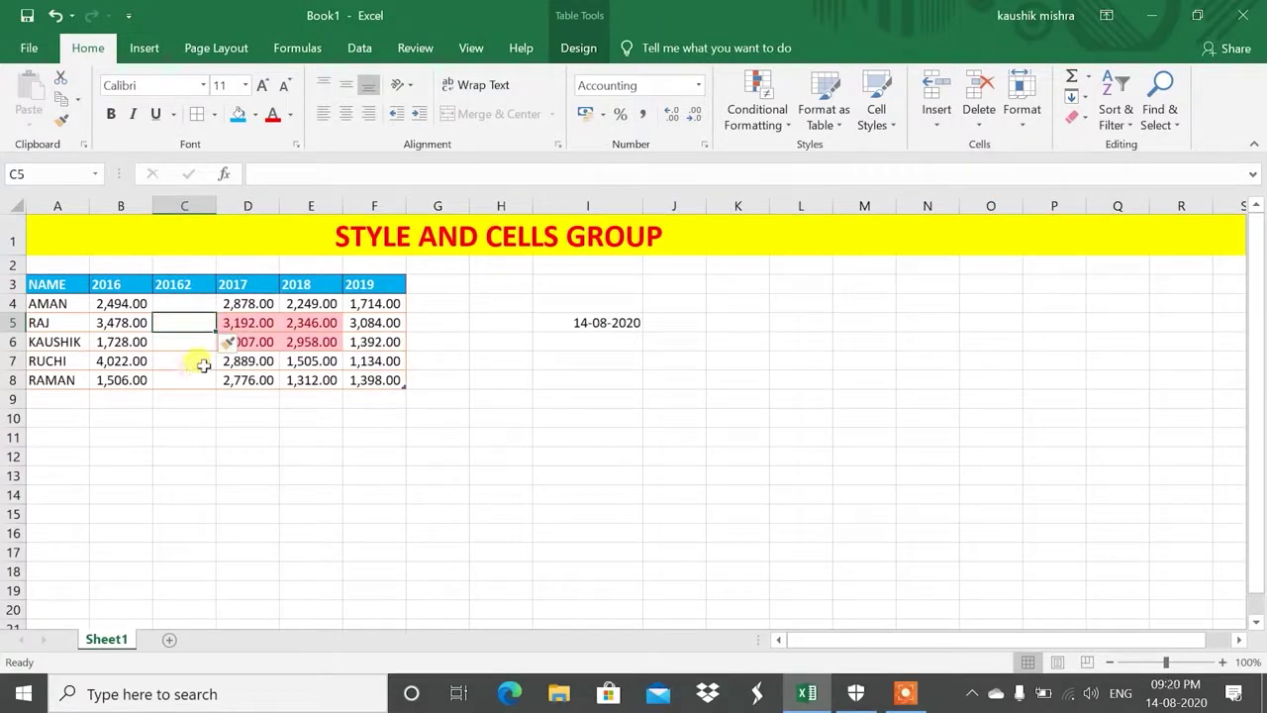
key(ctrl+z)
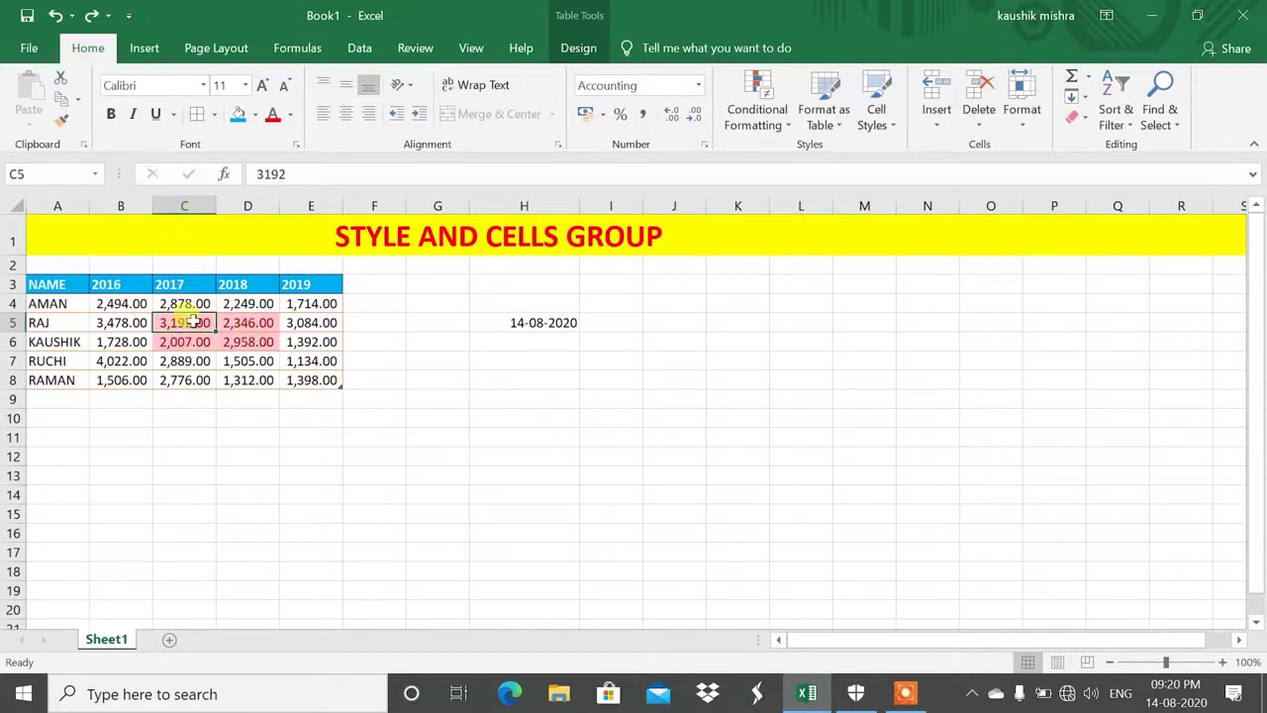
click(782, 320)
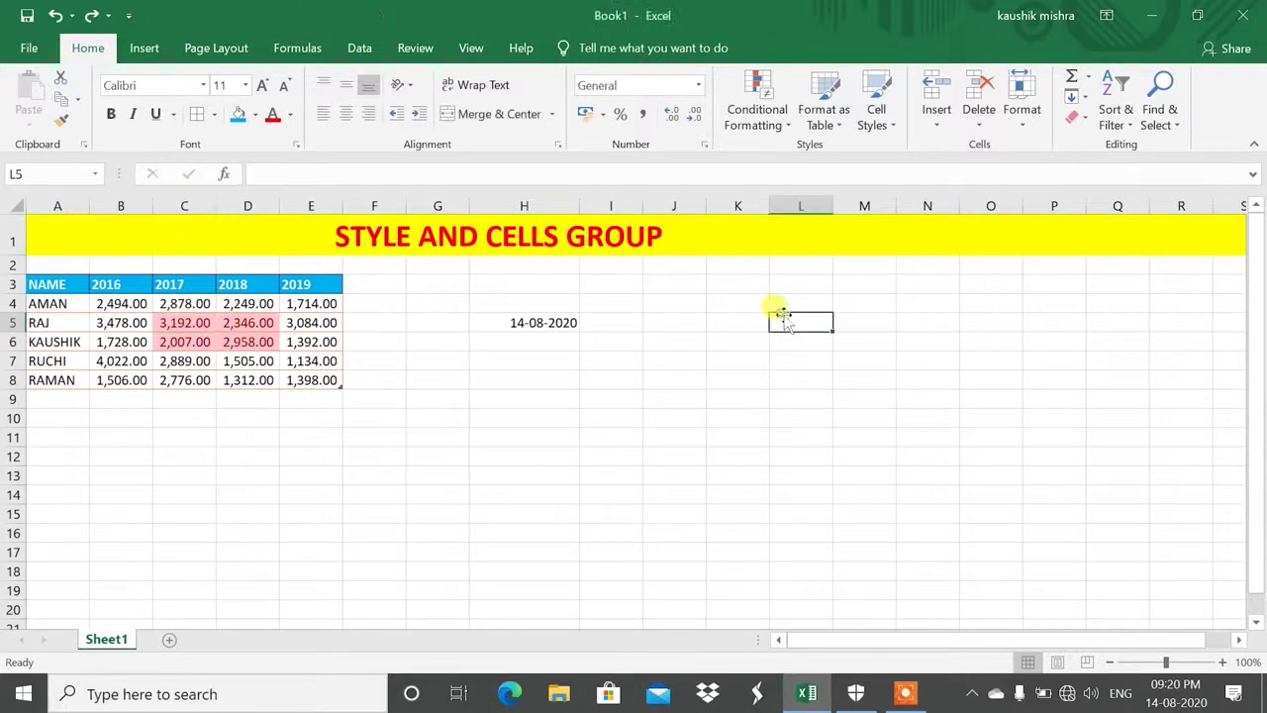
click(865, 234)
text(KAUSH)
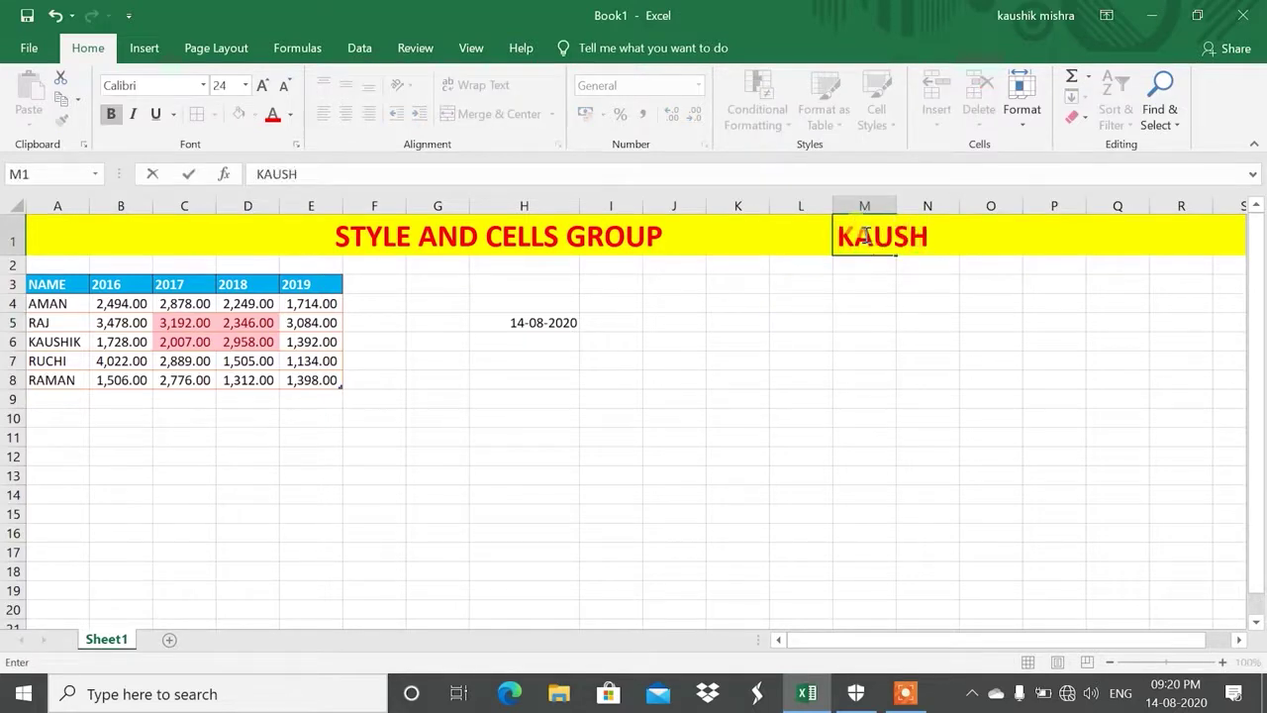
key(Print)
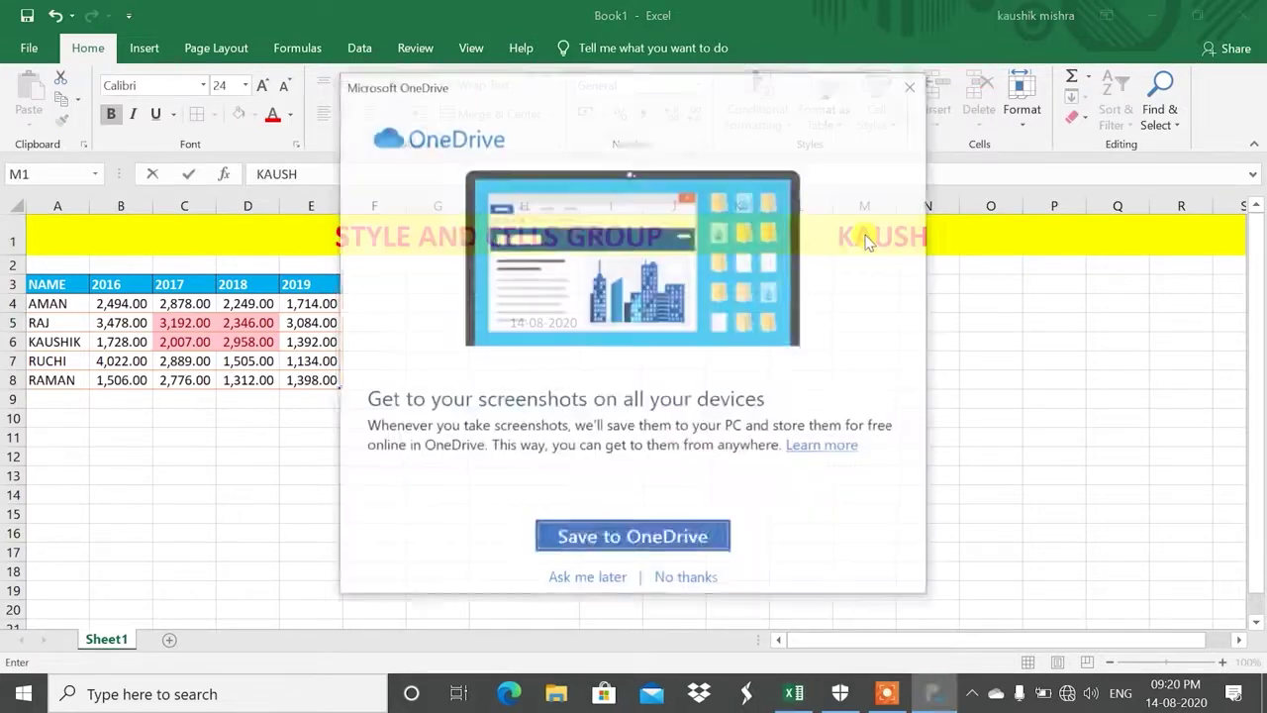
click(912, 84)
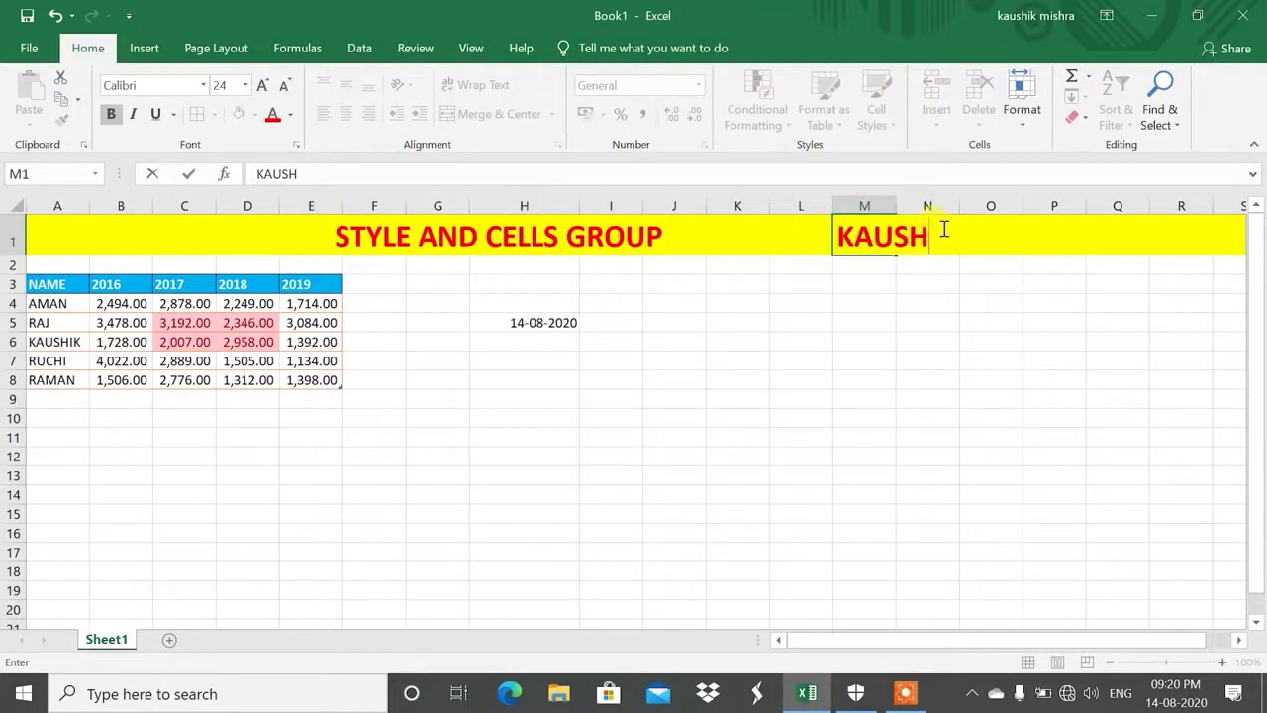
key(BackSpace)
key(BackSpace)
key(BackSpace)
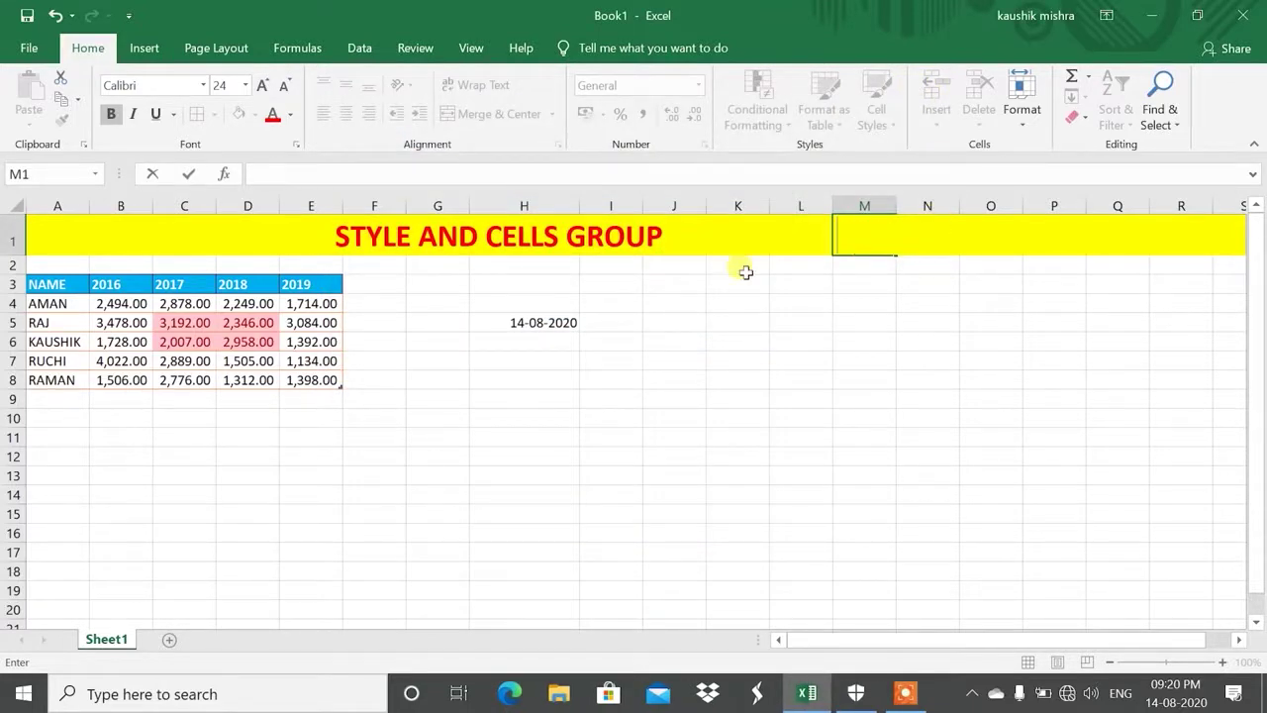
Enter the names from table cells A6, A4 and A5 down cells K5 to K7, in that order
click(753, 325)
text(KA)
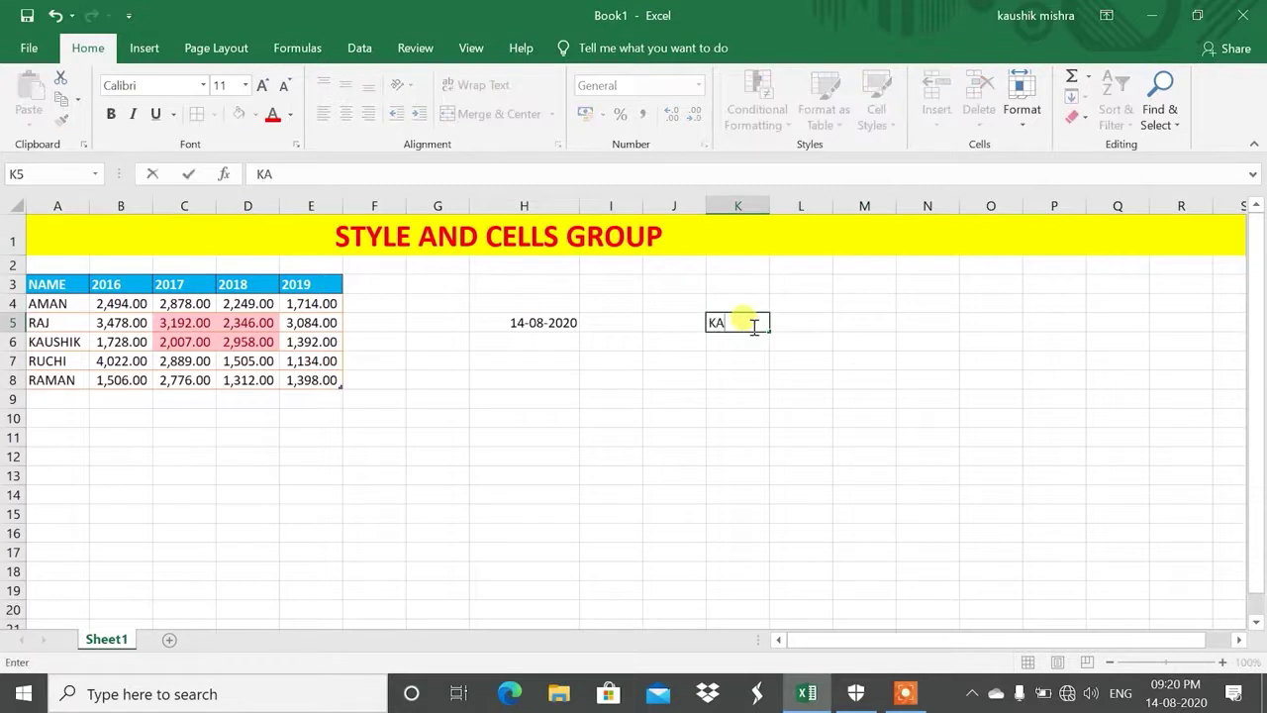
text(USHIK)
key(Return)
text(AMAN)
key(Return)
text(R)
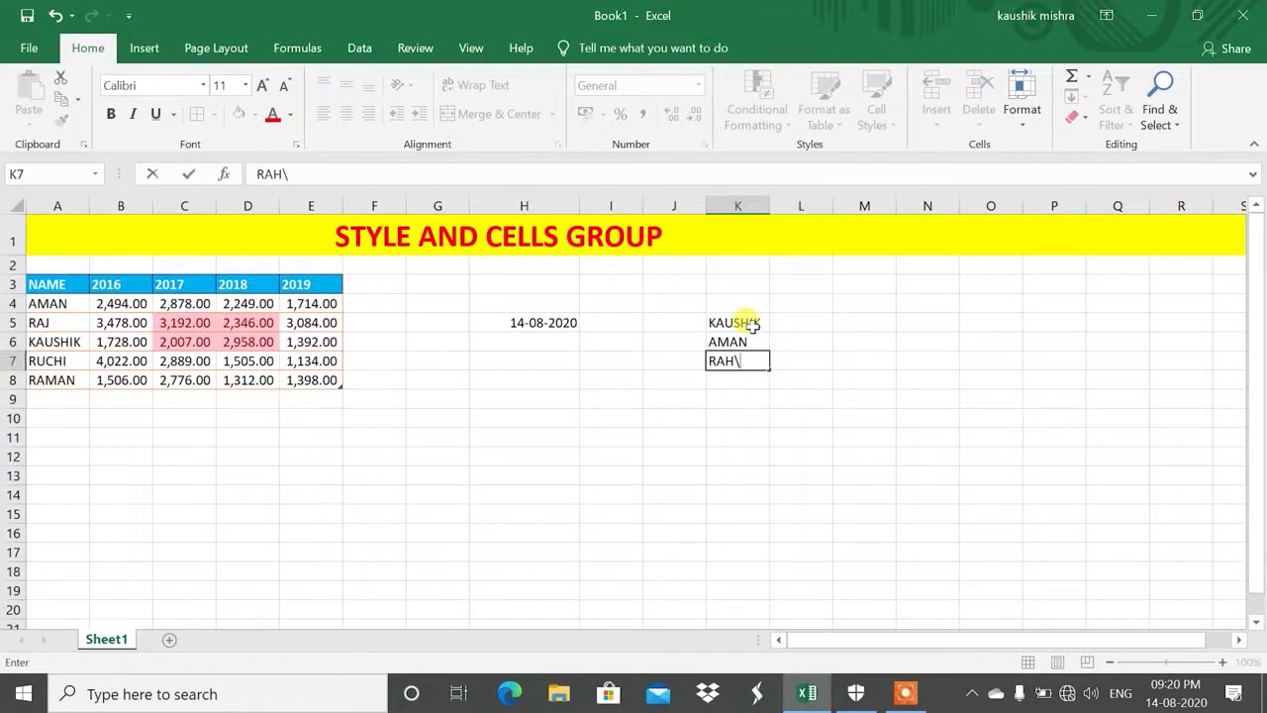
text(AJ)
key(Return)
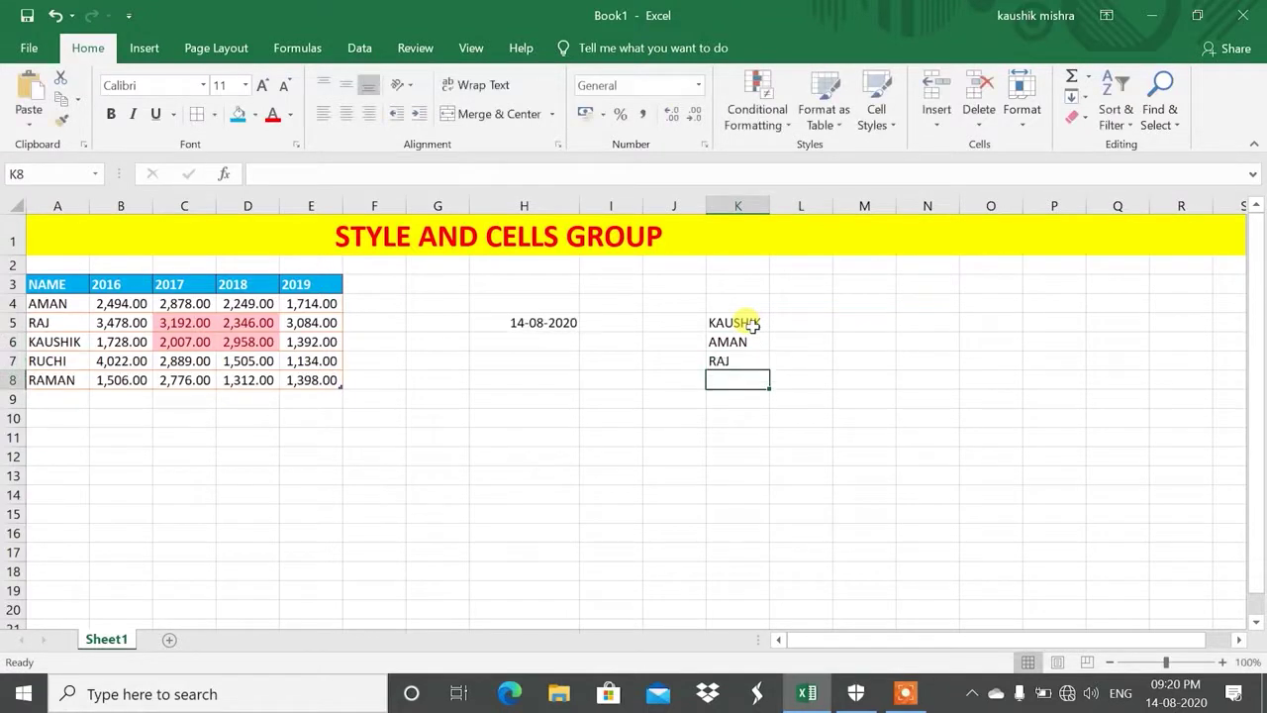
Insert a blank cell at K6 with the Shift cells down option
click(730, 342)
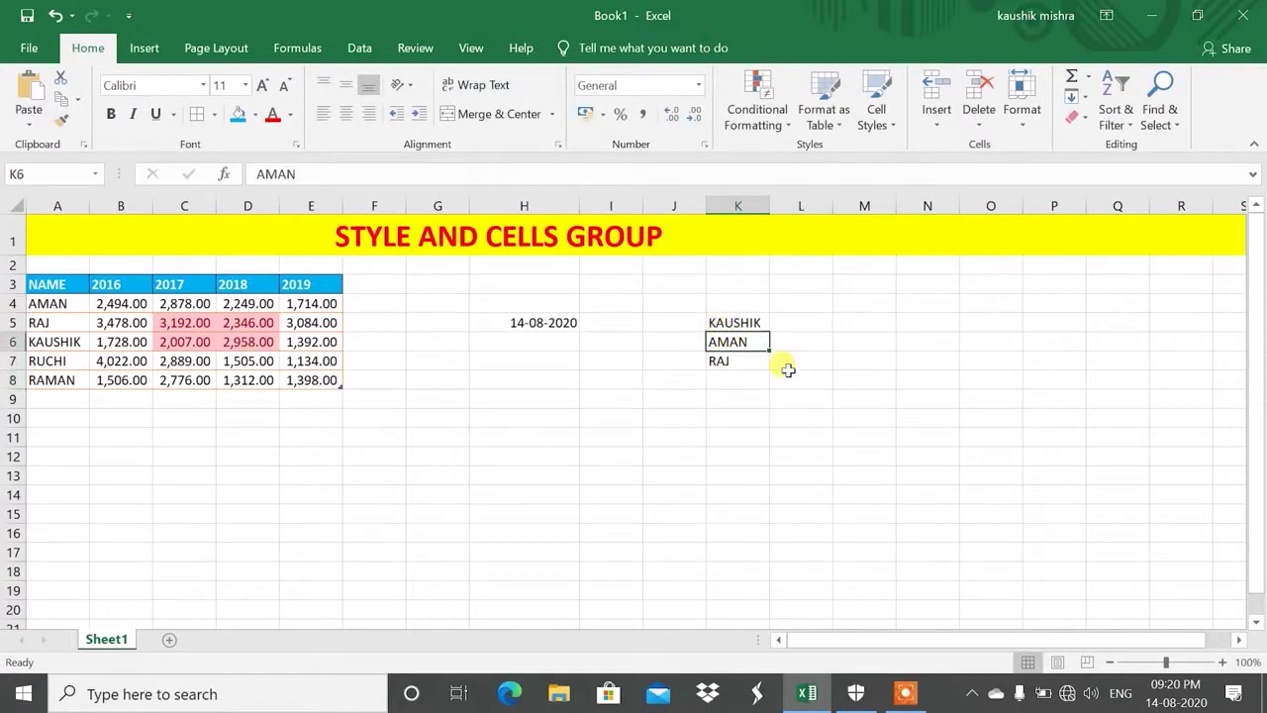
click(937, 117)
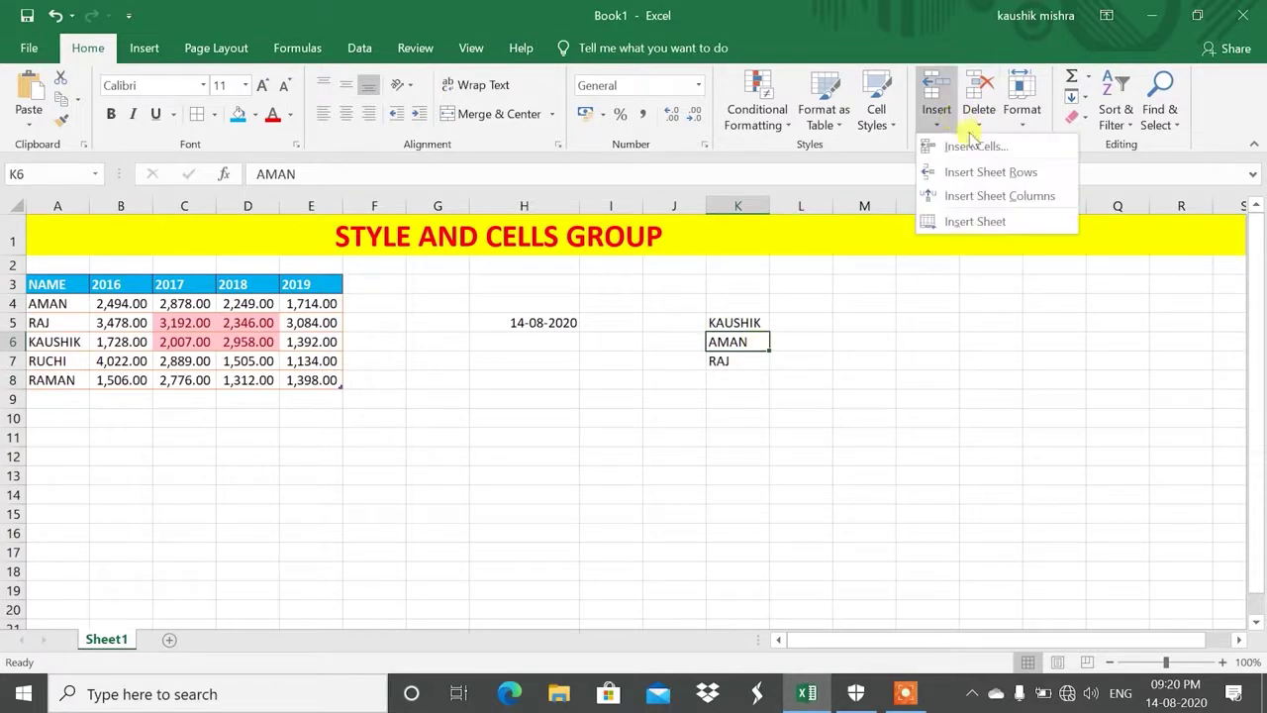
click(970, 151)
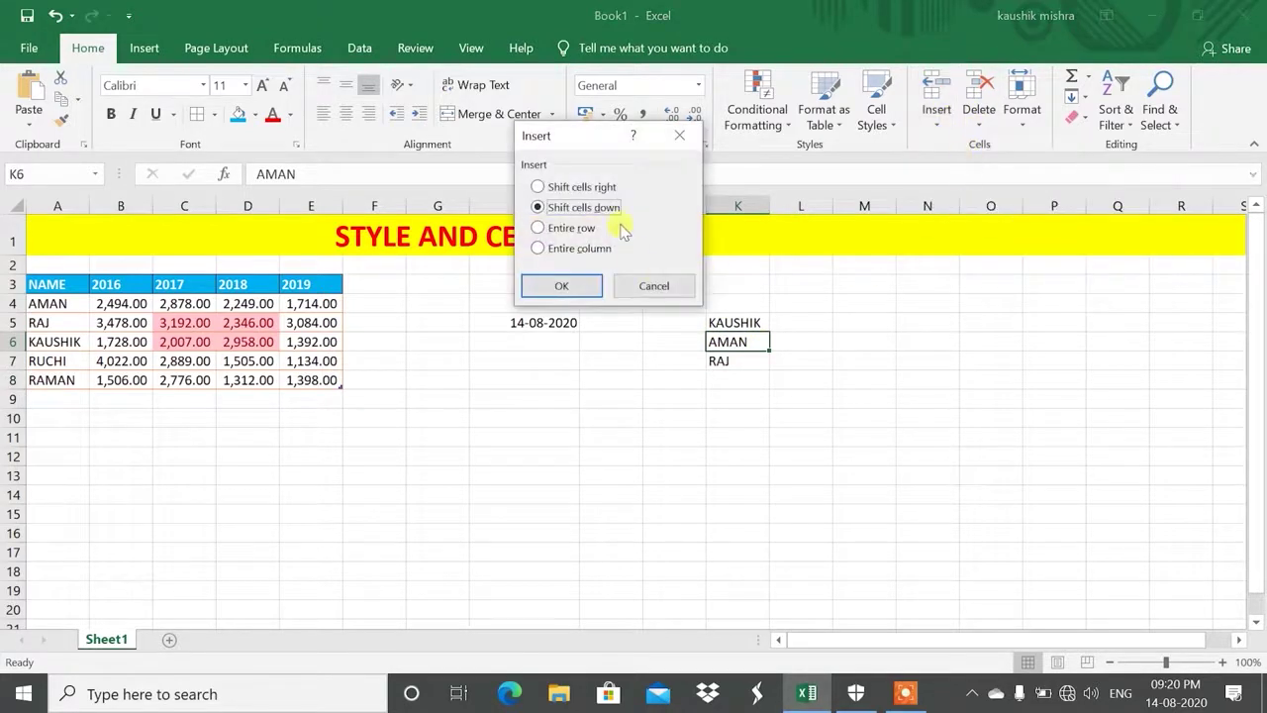
drag(589, 141, 405, 201)
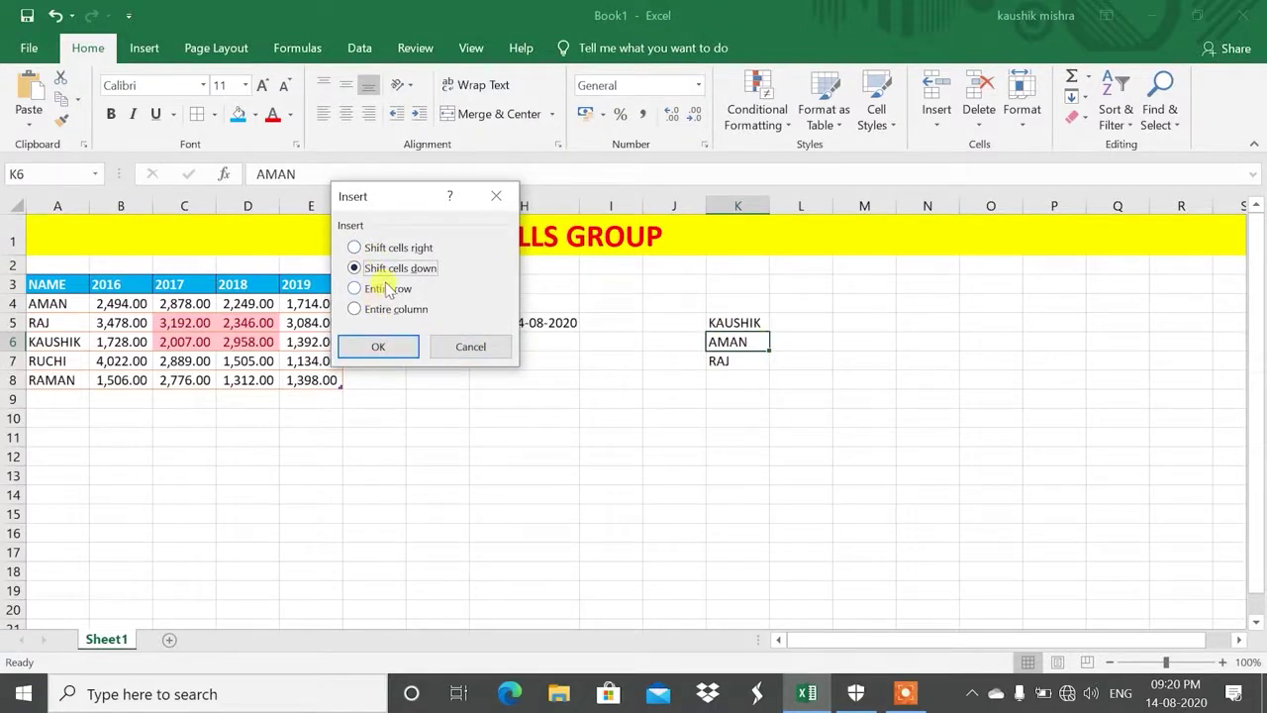
click(378, 346)
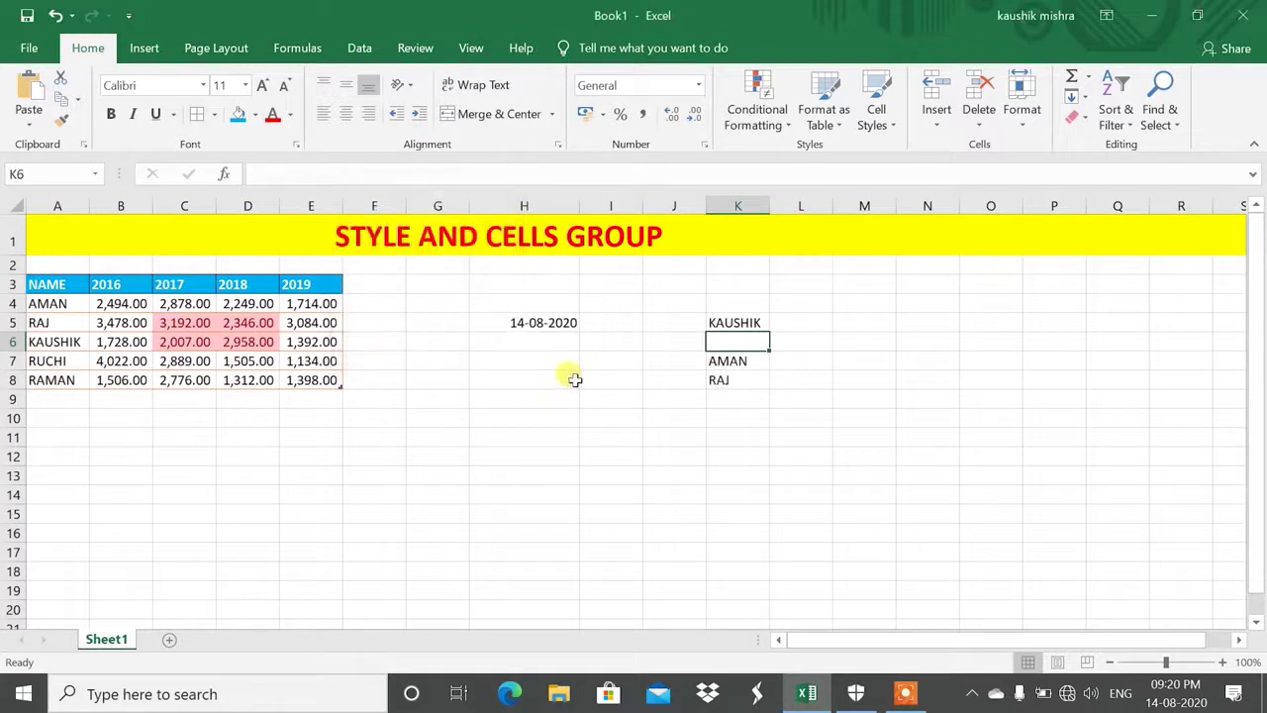
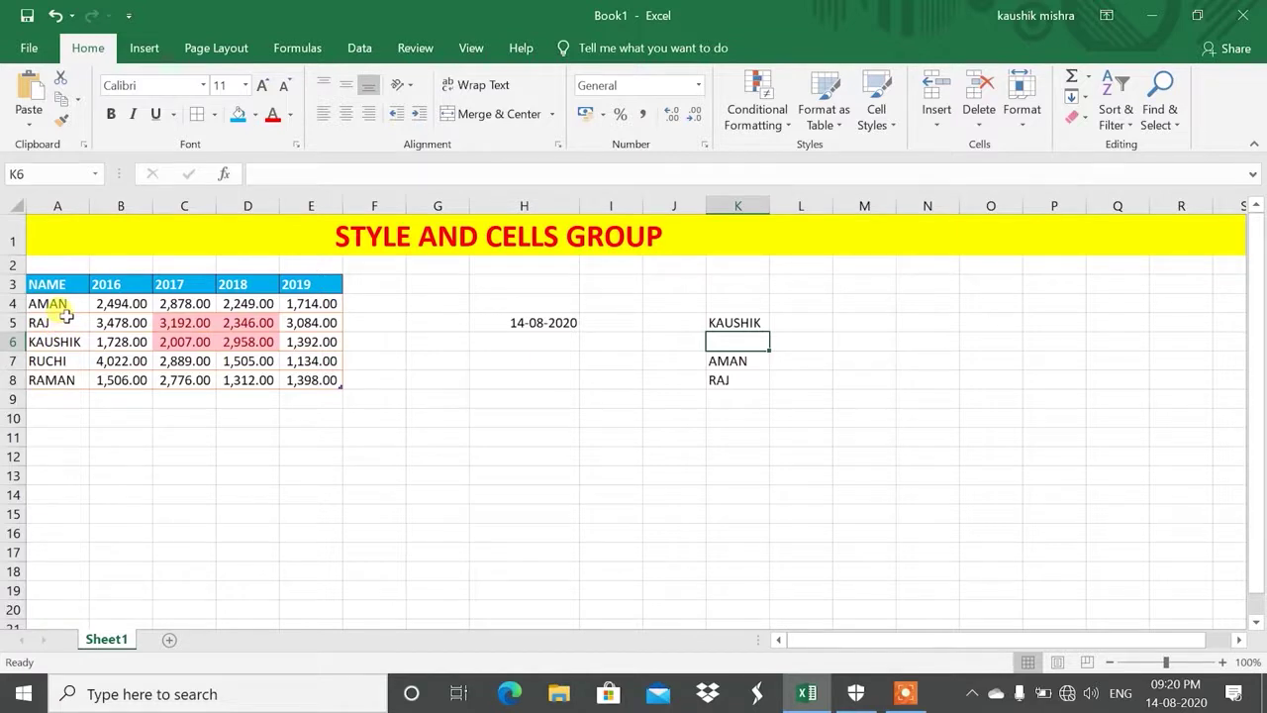
drag(170, 286, 178, 425)
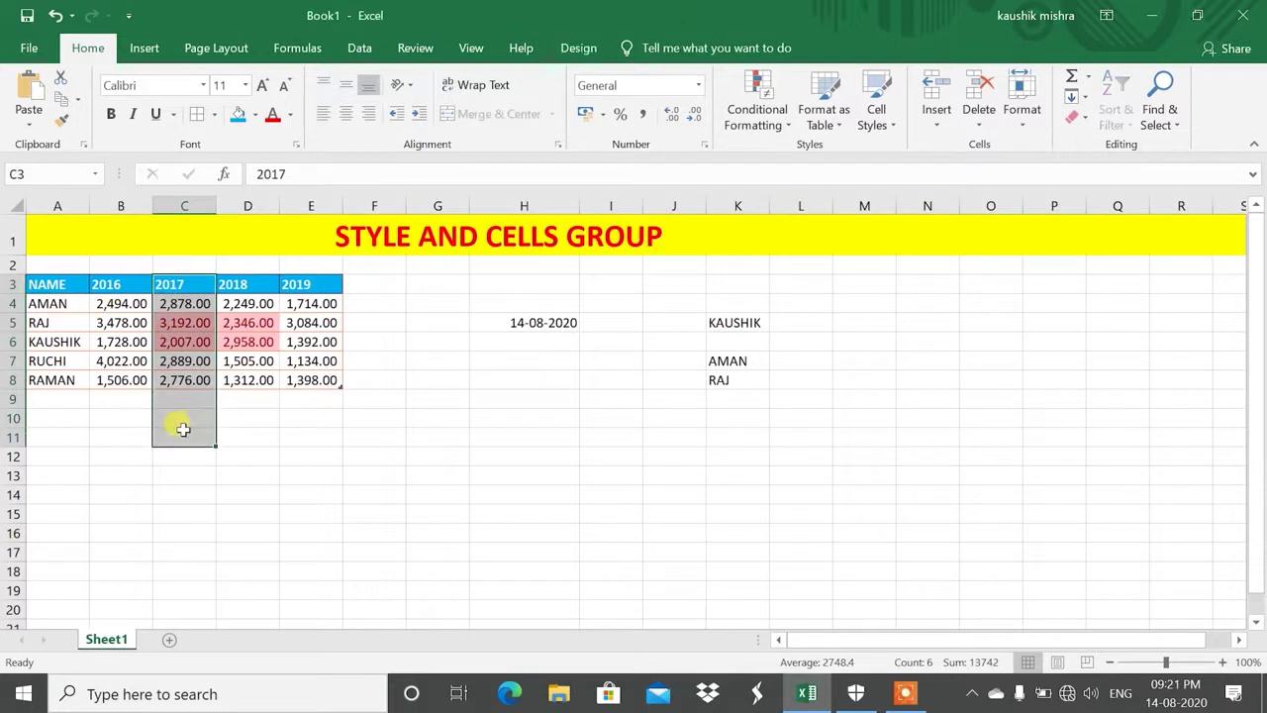
drag(173, 360, 172, 386)
drag(169, 283, 184, 382)
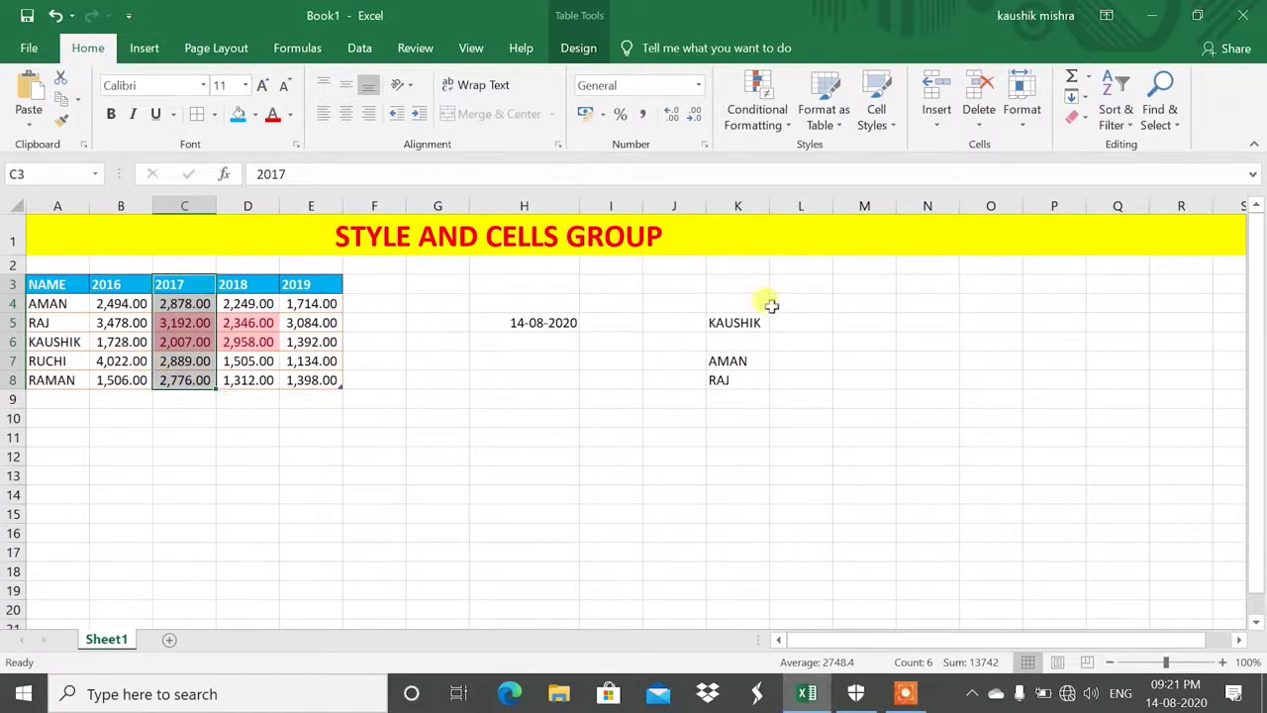
click(742, 339)
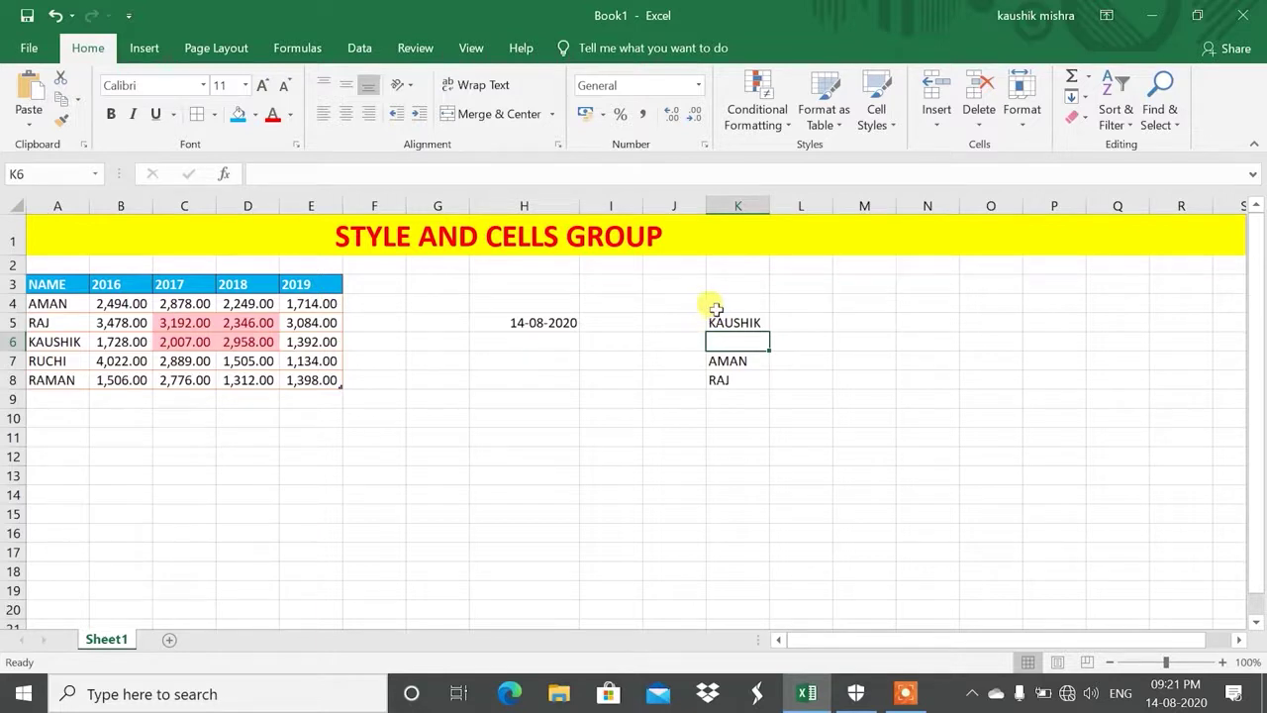
click(937, 116)
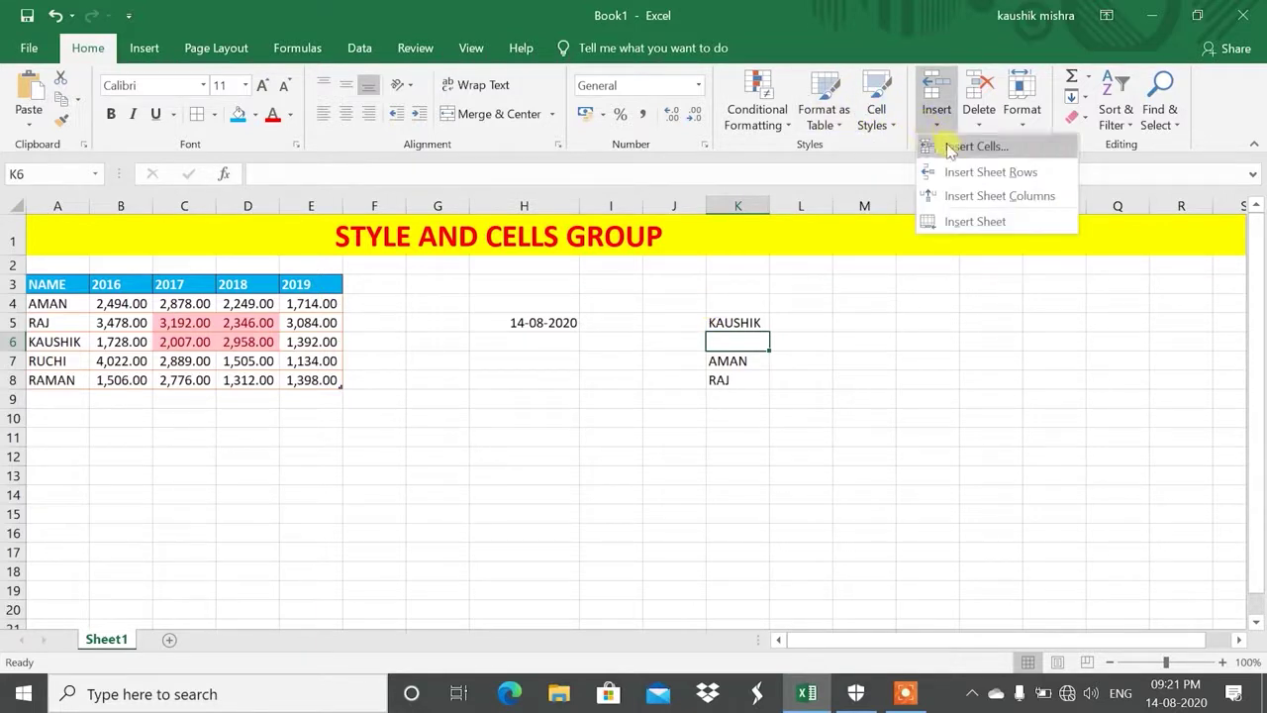
click(975, 123)
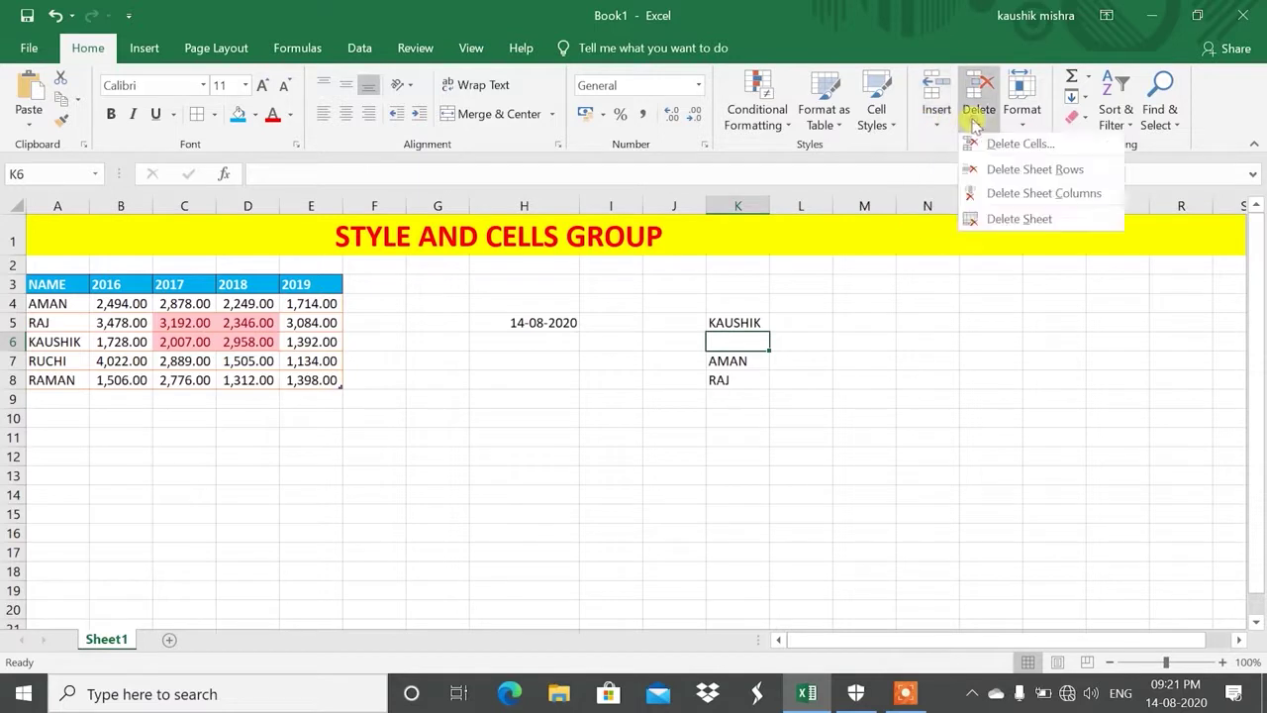
click(937, 117)
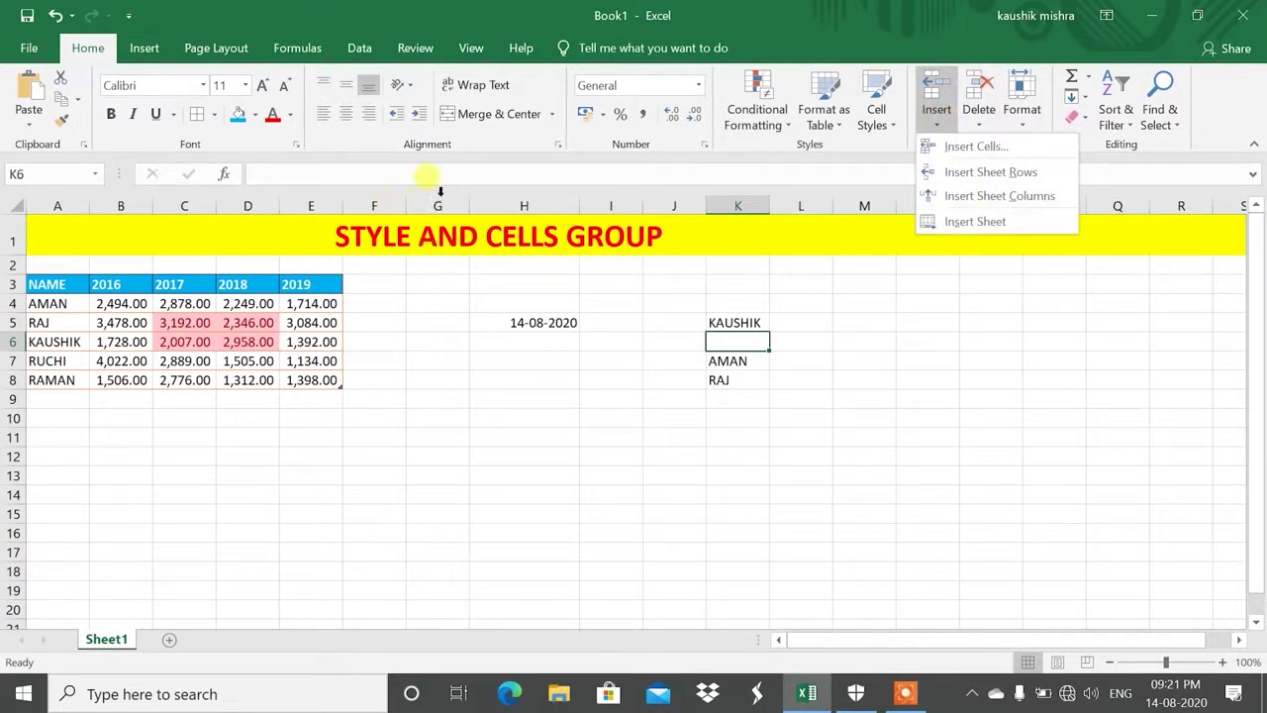
Insert a sheet column at column G, between the table and the date
click(441, 203)
click(436, 203)
click(937, 117)
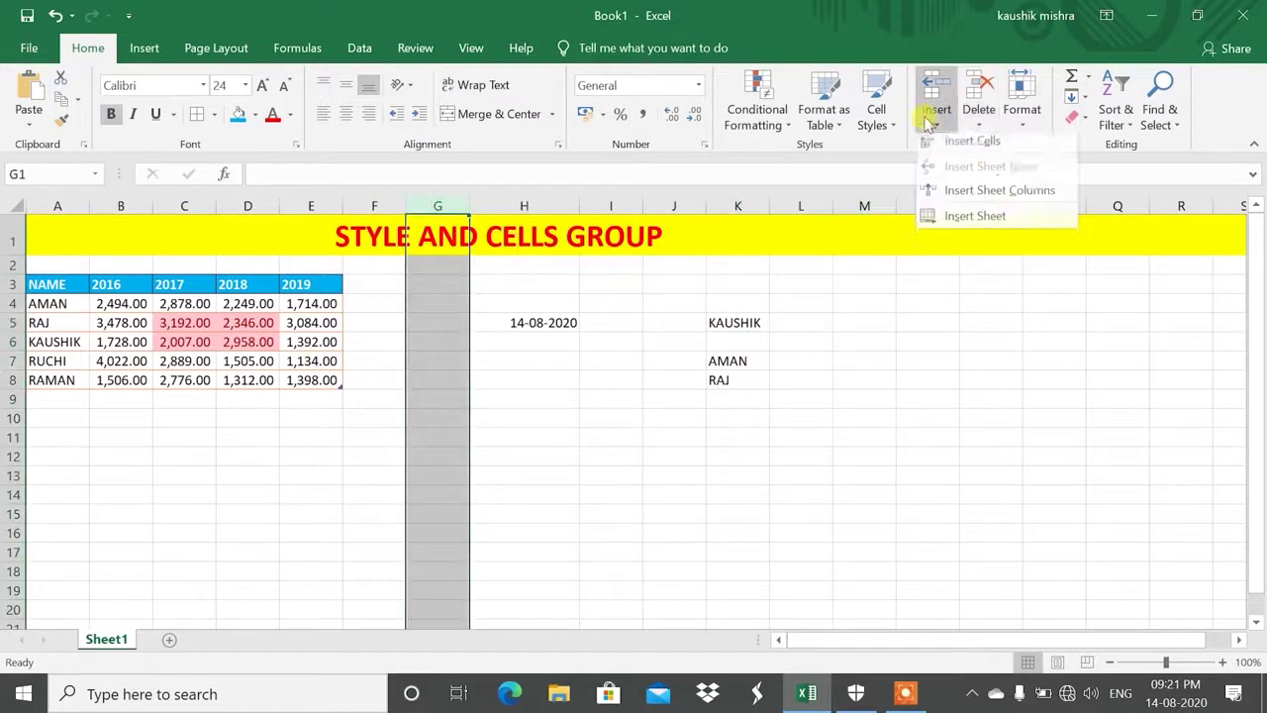
click(986, 195)
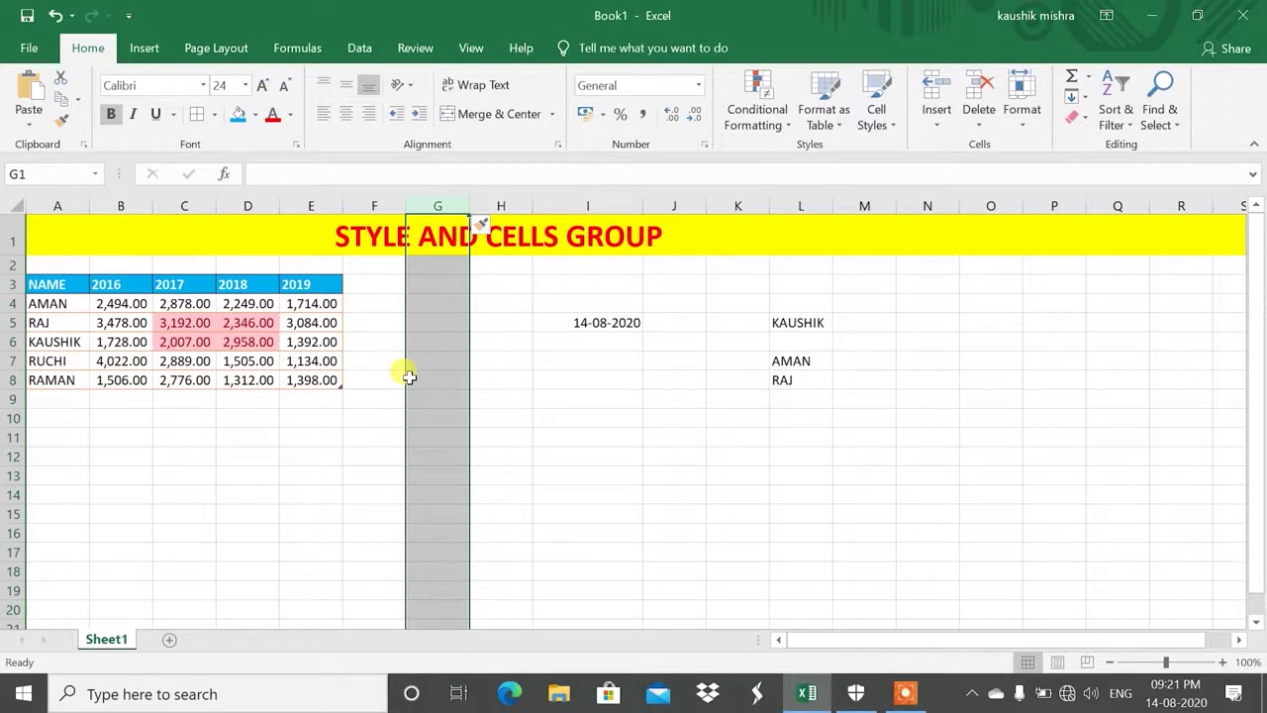
click(550, 341)
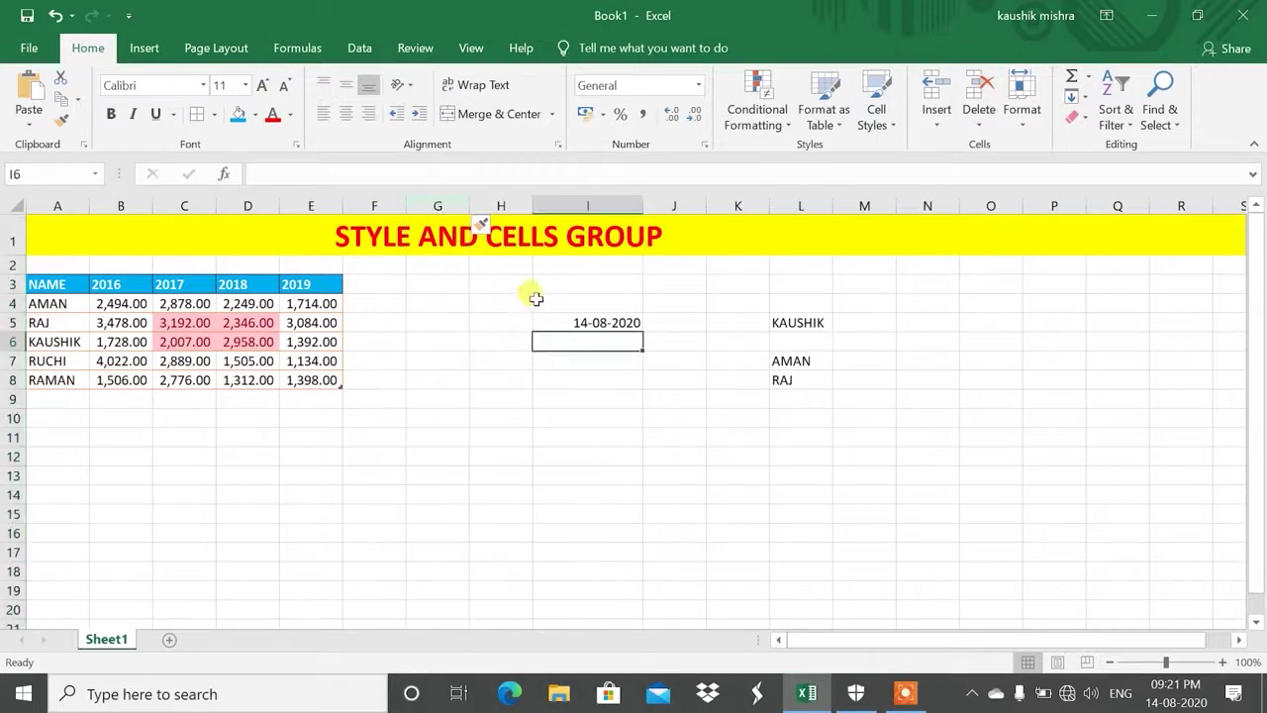
Add a new blank worksheet after Sheet1
click(980, 119)
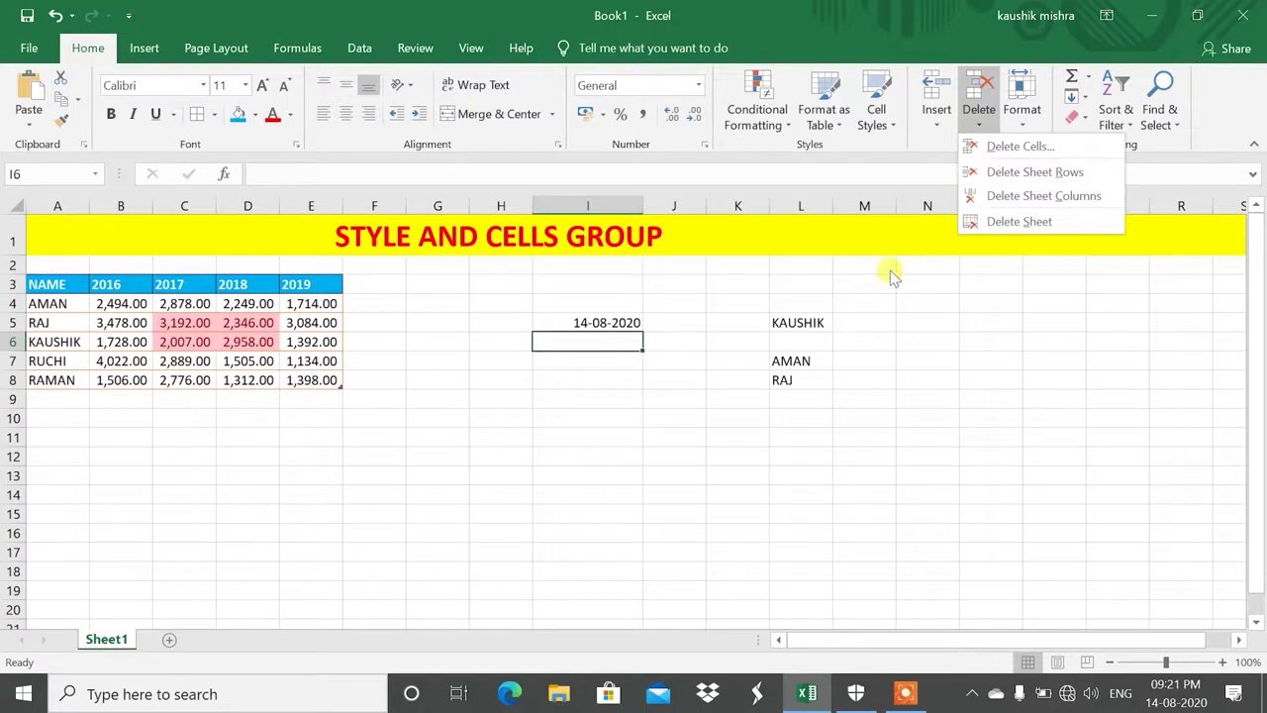
click(936, 119)
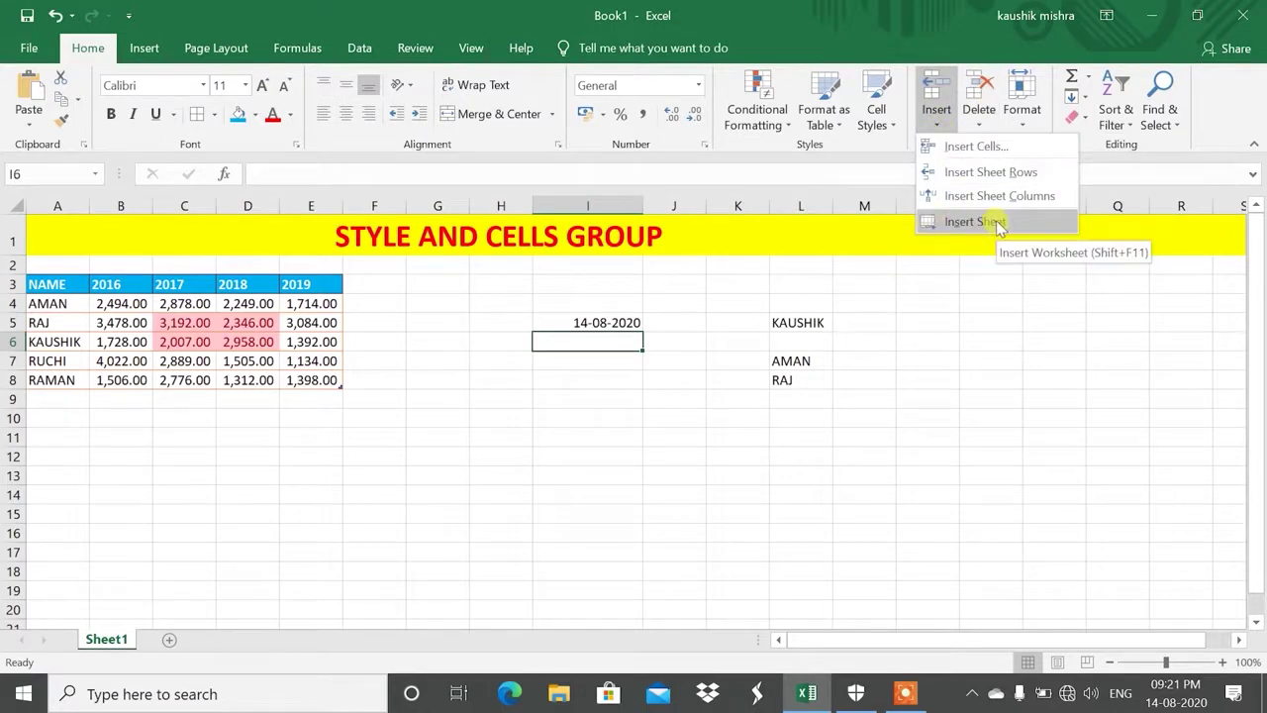
click(171, 641)
click(172, 640)
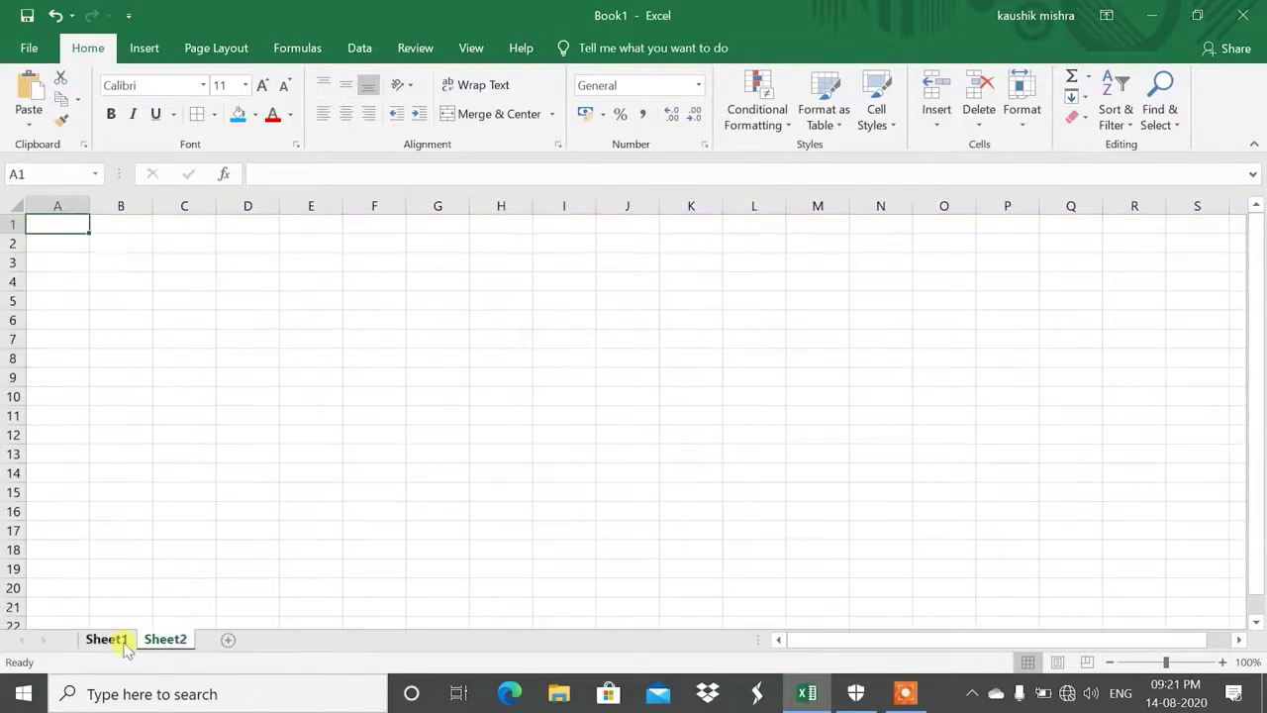
Insert another worksheet in front of Sheet1, and move Sheet1 back to the first position
click(121, 642)
click(936, 117)
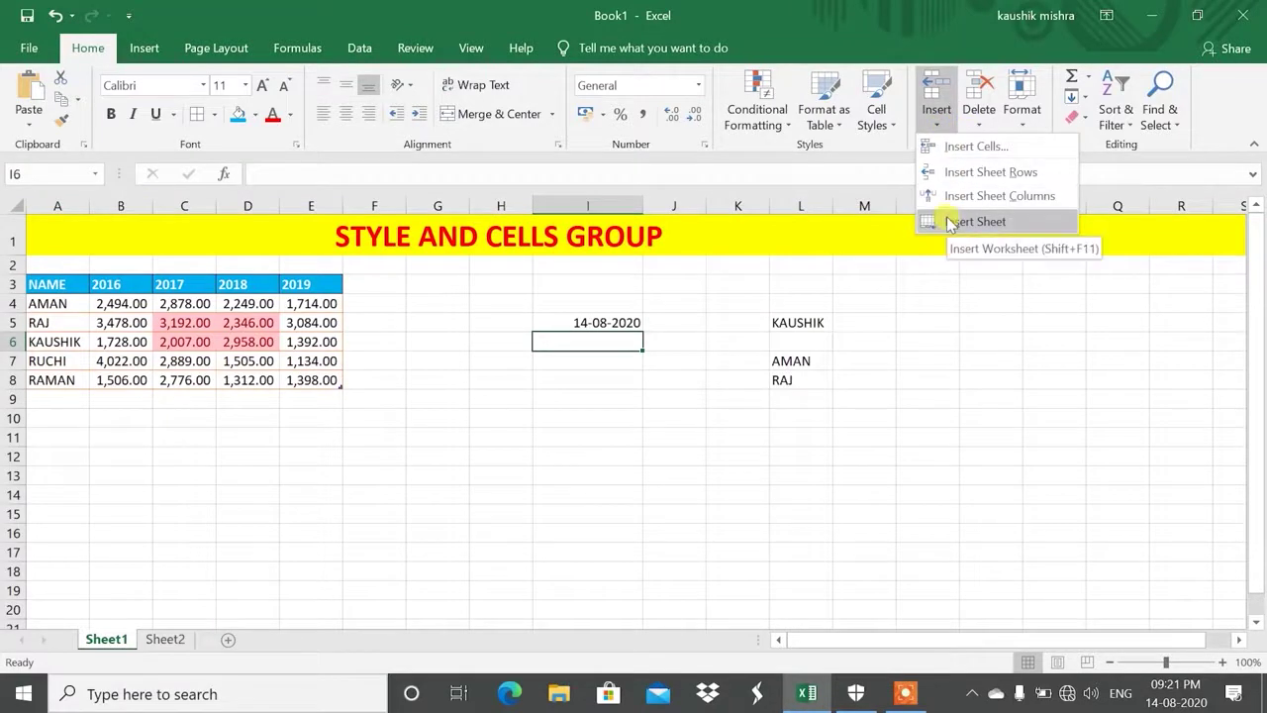
click(949, 221)
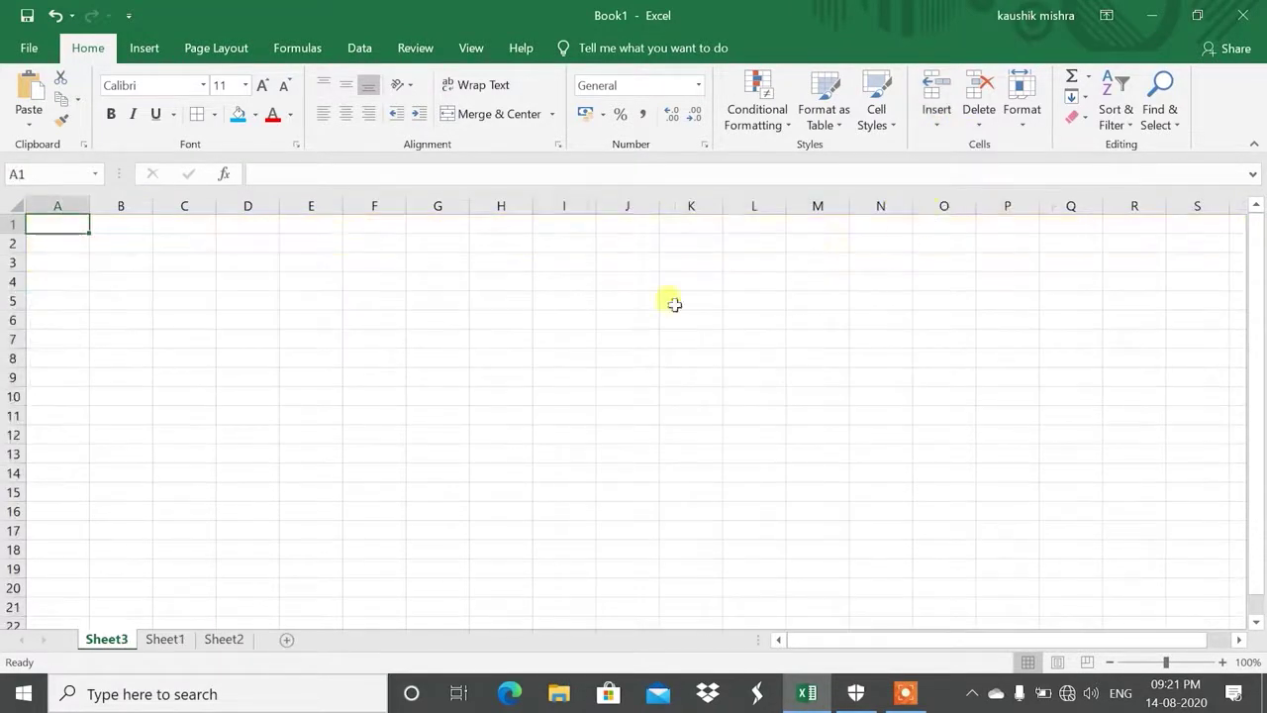
drag(170, 639, 109, 643)
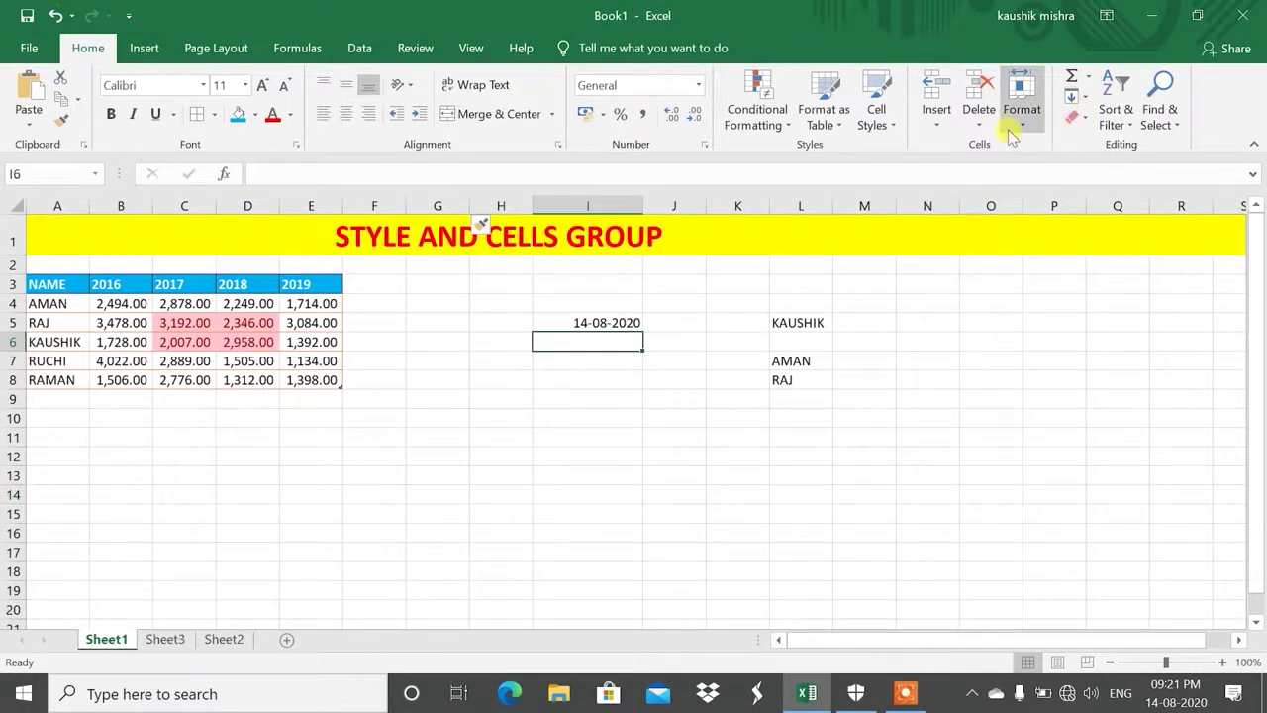
click(979, 115)
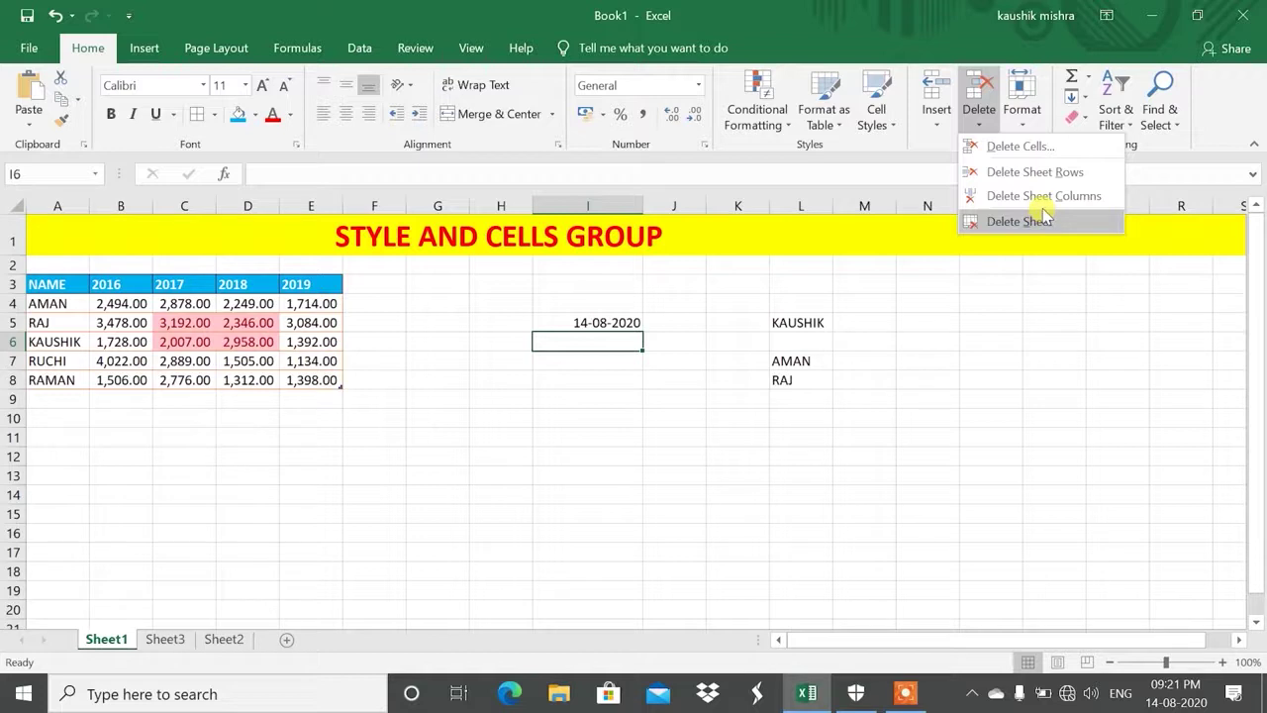
click(890, 335)
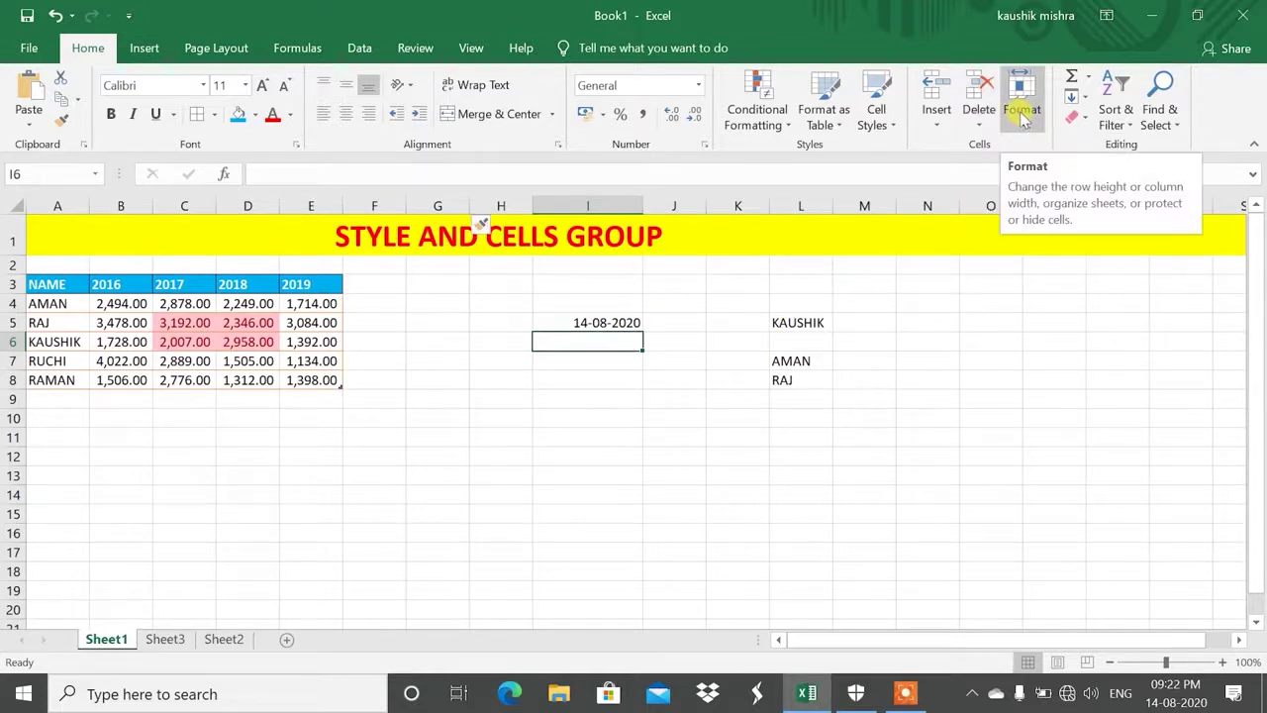
click(841, 361)
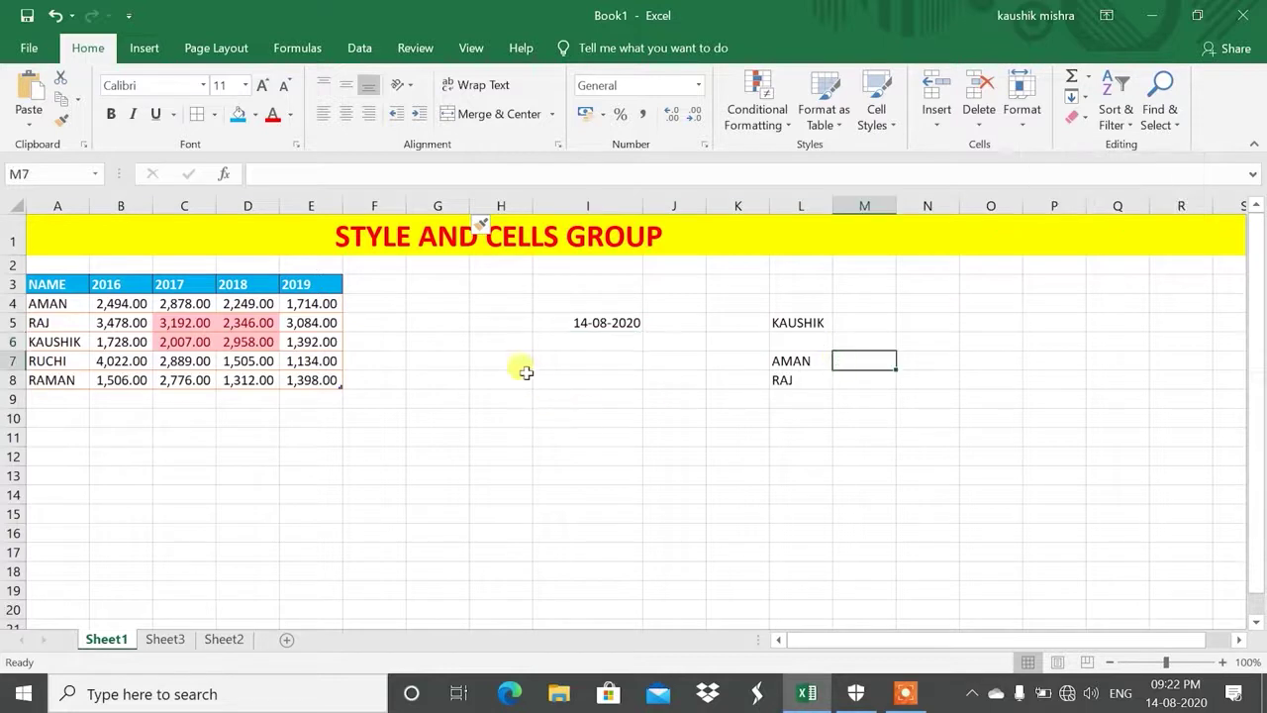
Enter the long sample text HGDHGSDHGEFEF in cell H11 and reselect that cell
click(484, 438)
text(HGDHGSDHGEFEF)
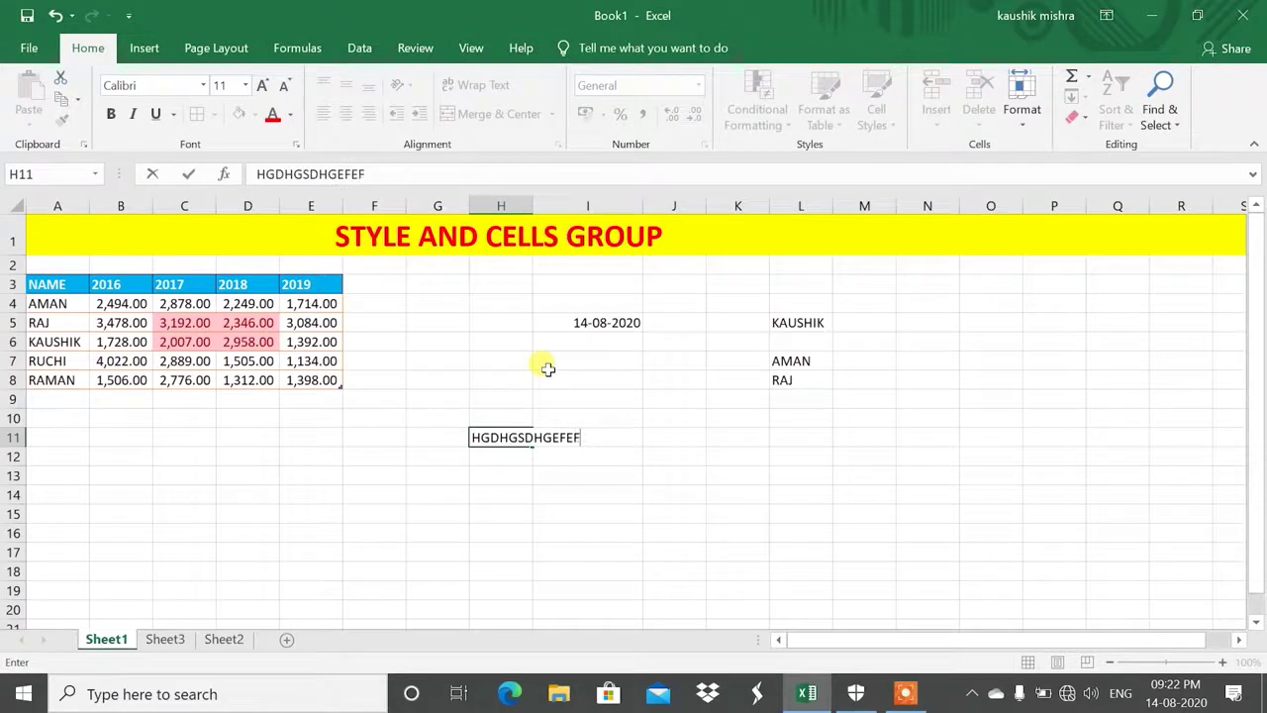
key(Return)
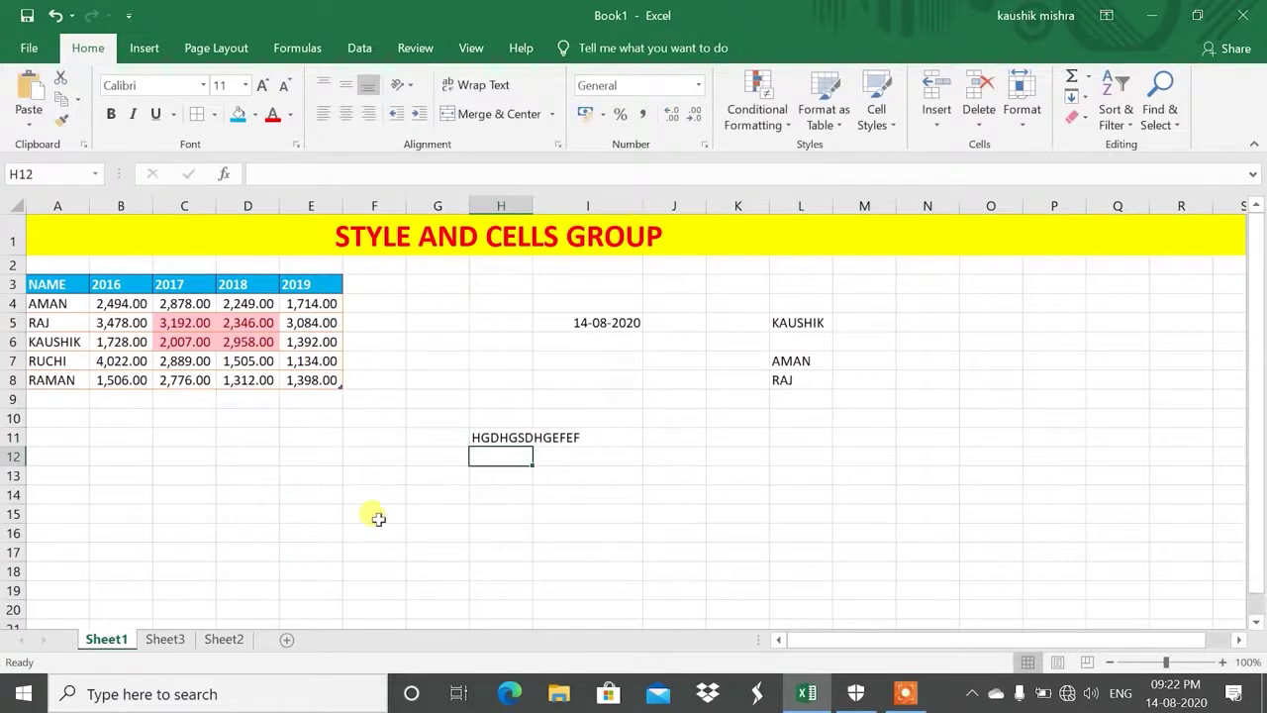
click(503, 437)
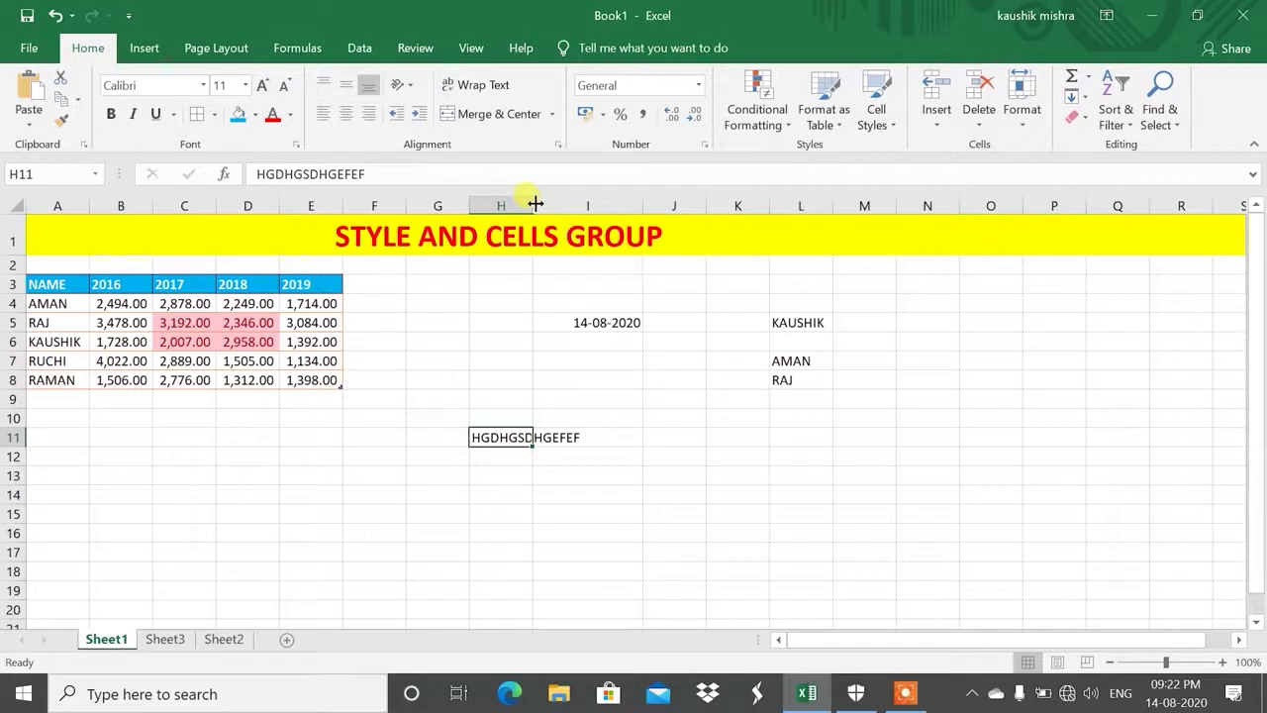
AutoFit the width of column H to the sample text in cell H11
click(1017, 113)
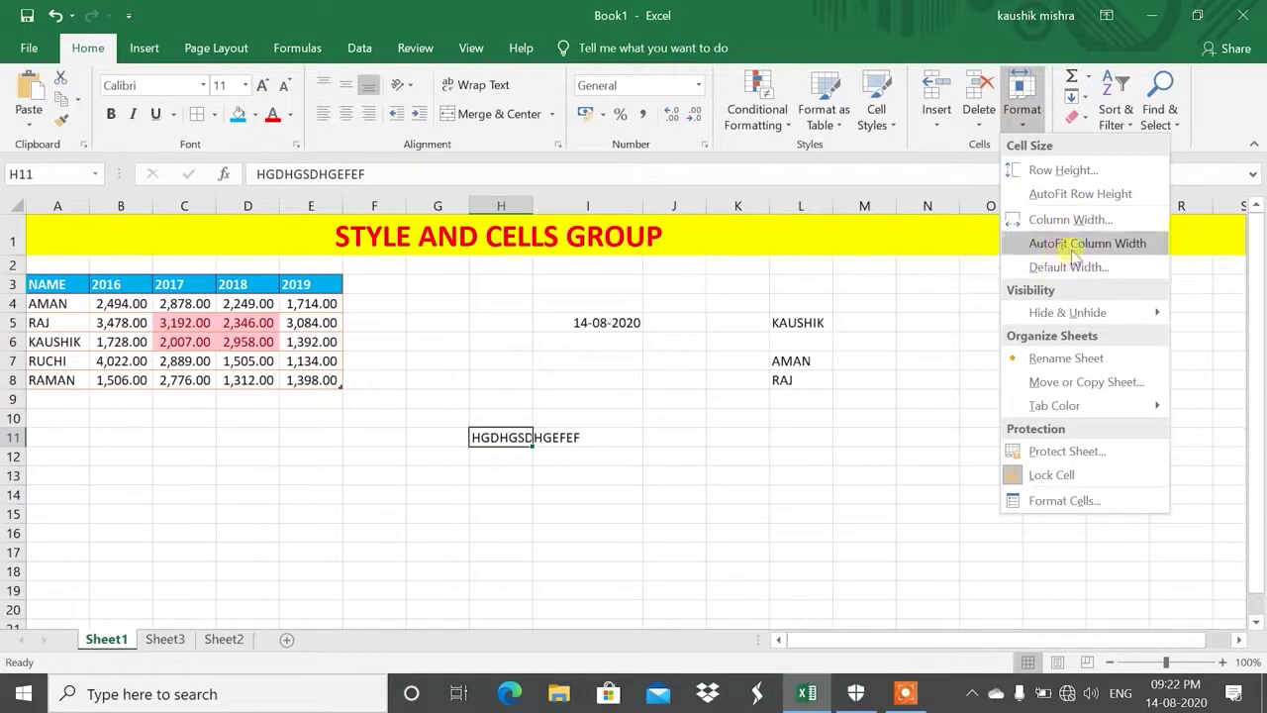
click(1074, 245)
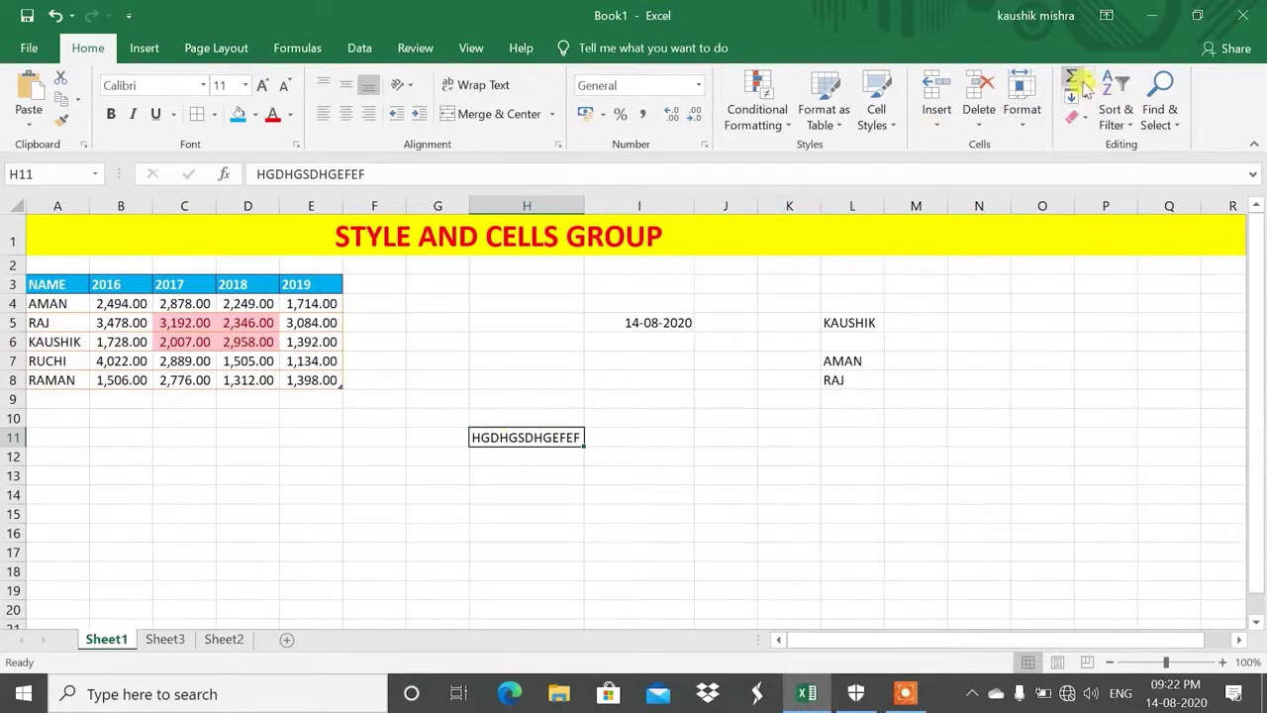
click(1038, 125)
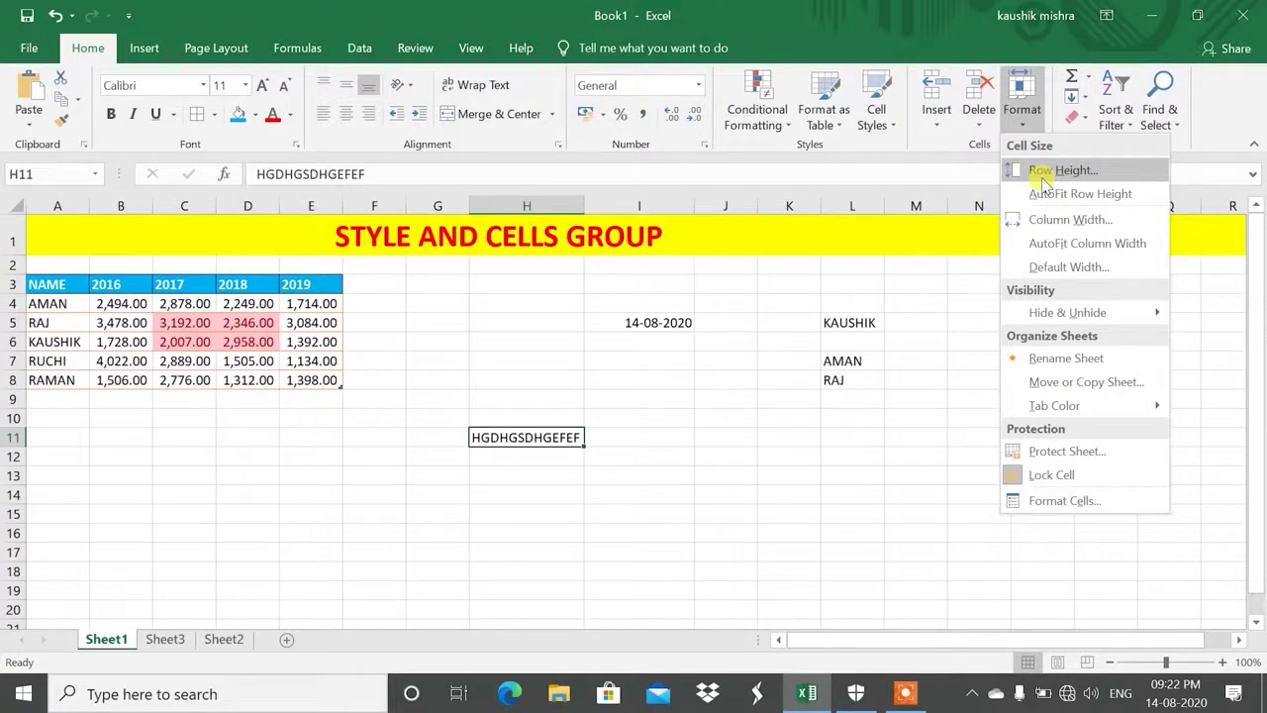
key(Escape)
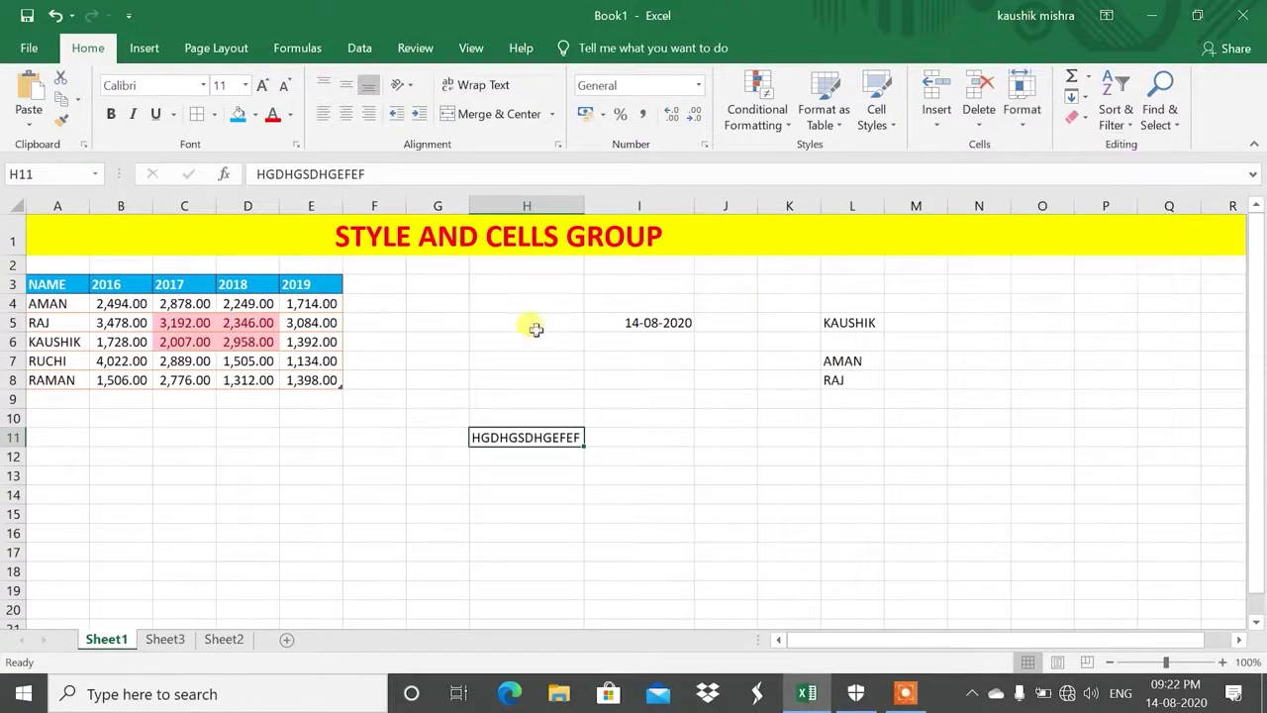
click(1022, 99)
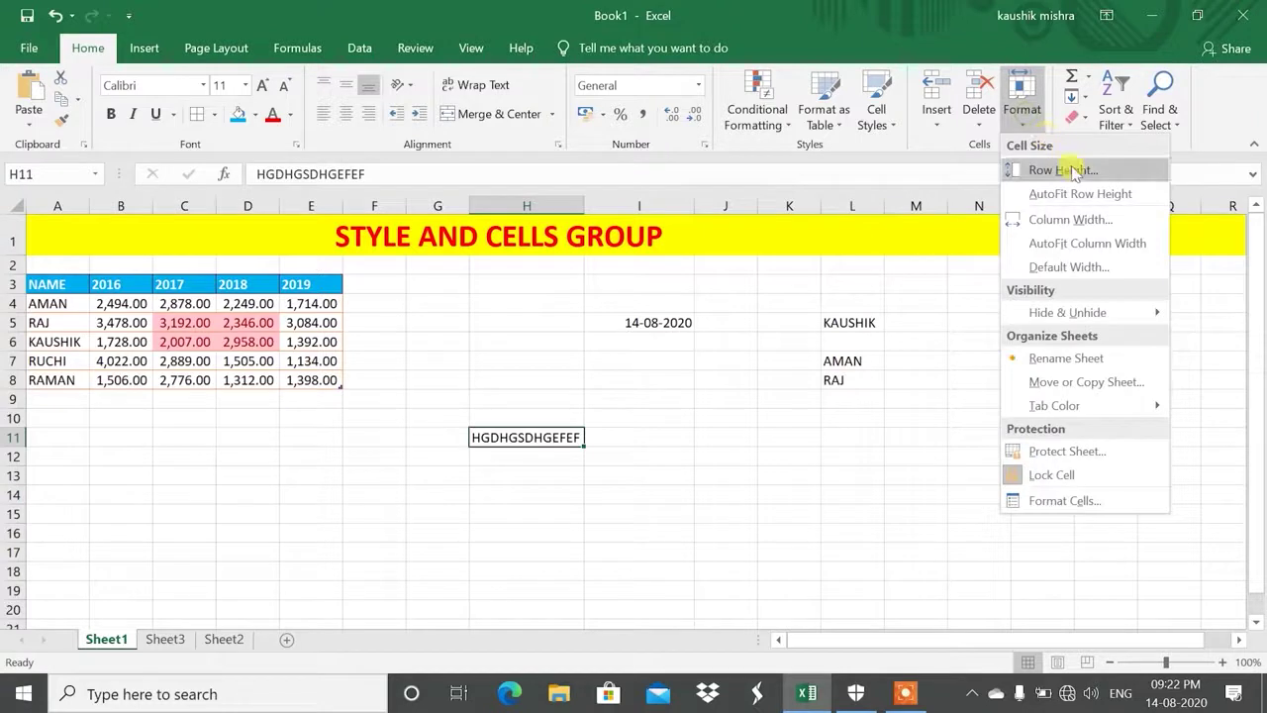
key(Escape)
Resize row 5 by hand, making it much taller and shrinking it back to about one text line
drag(18, 316, 14, 372)
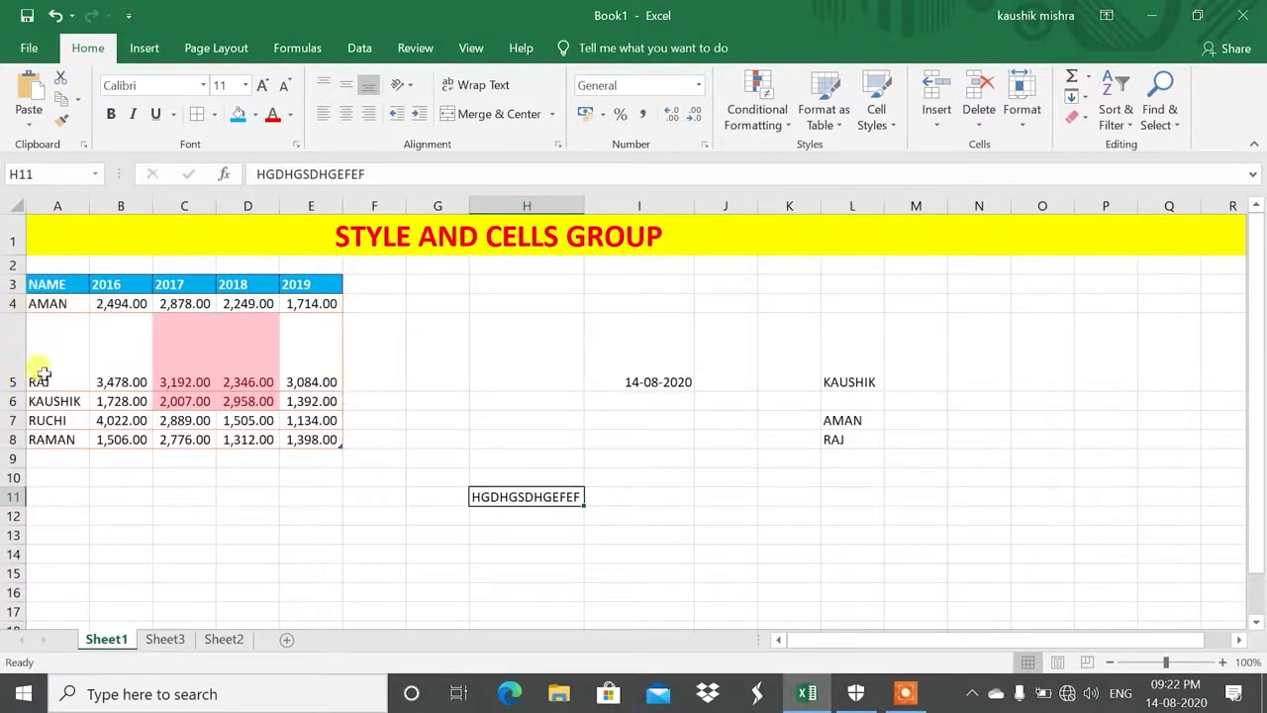
drag(14, 390, 15, 343)
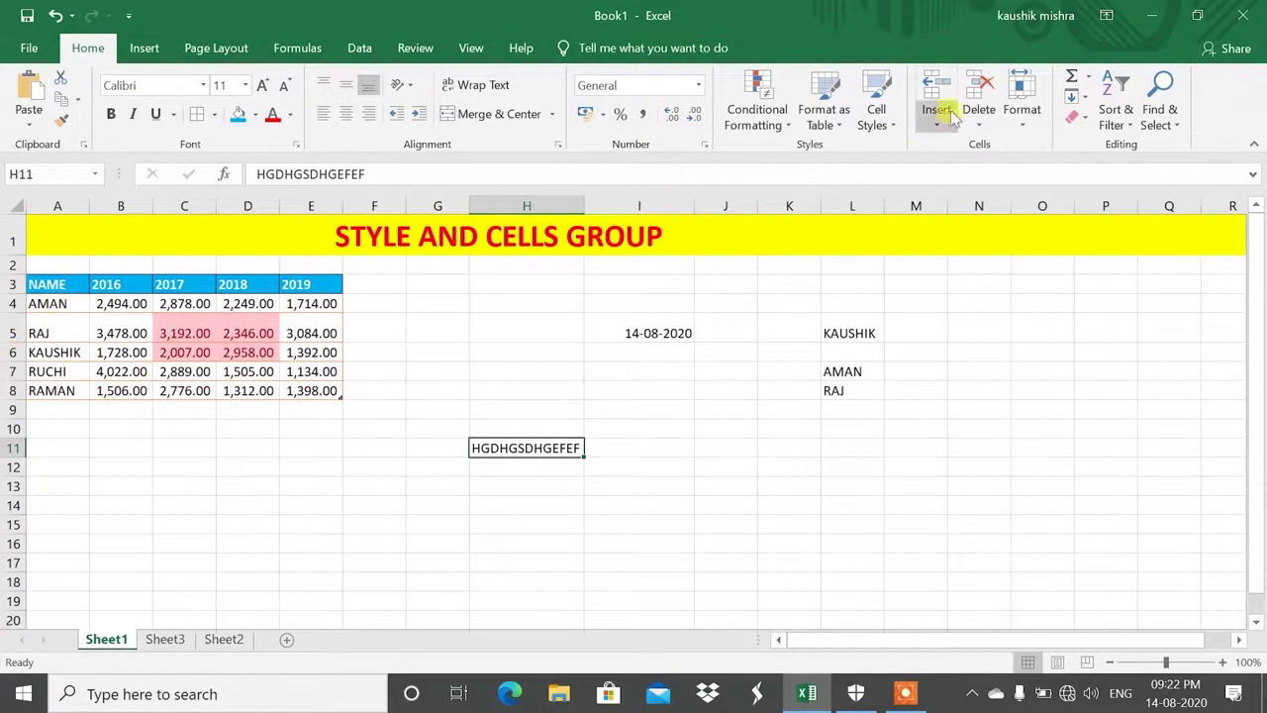
drag(14, 342, 14, 334)
Add a second line reading FNBGJRBG below the existing name in cell A5
double_click(68, 324)
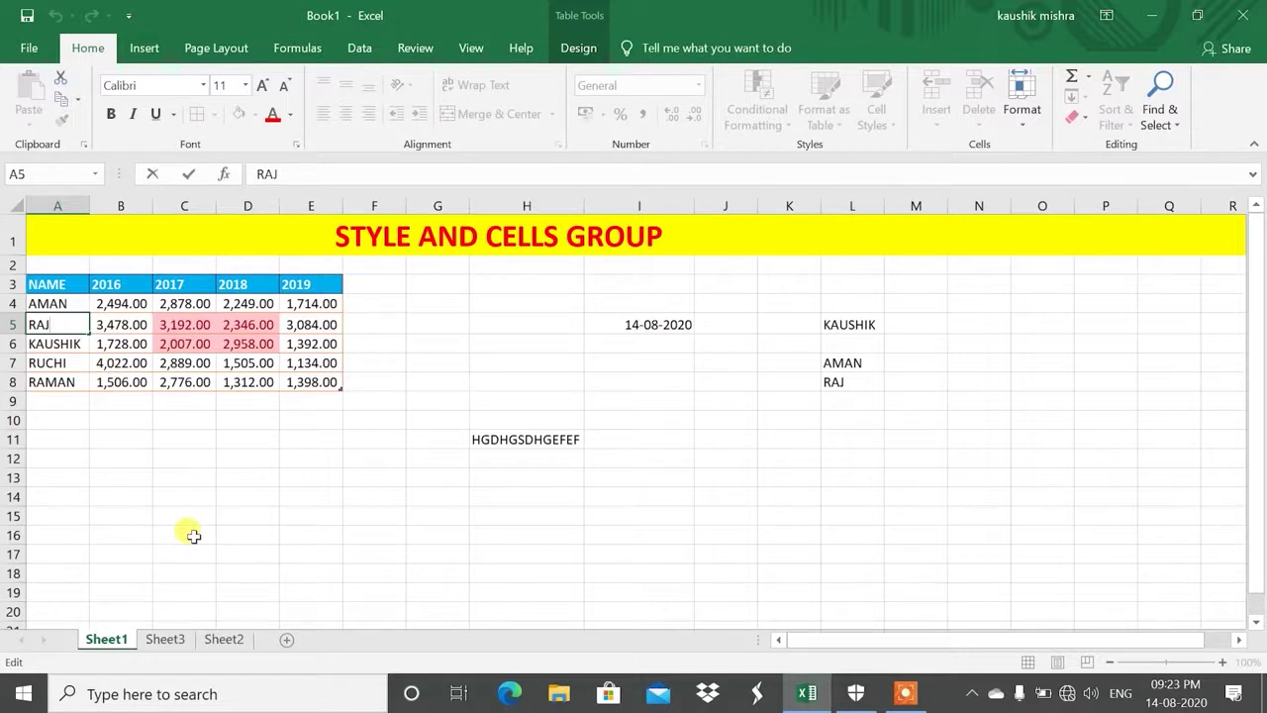
key(alt+Return)
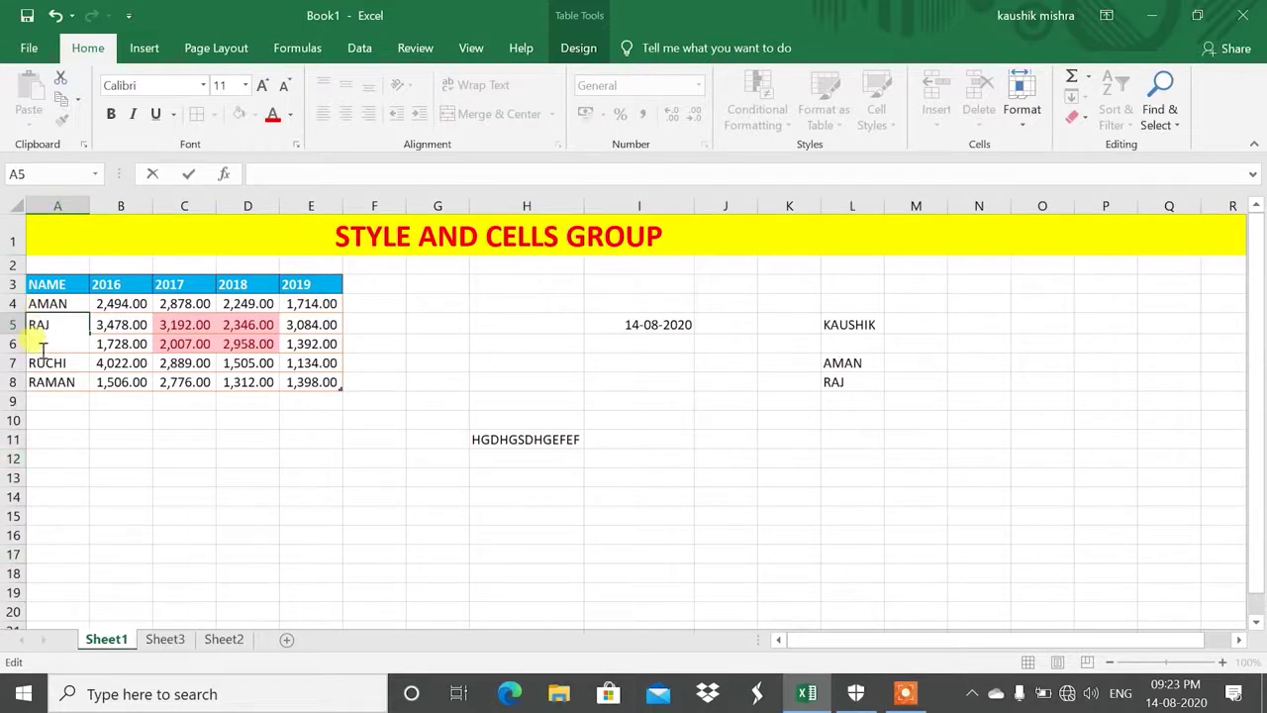
text(FNBGJRBG)
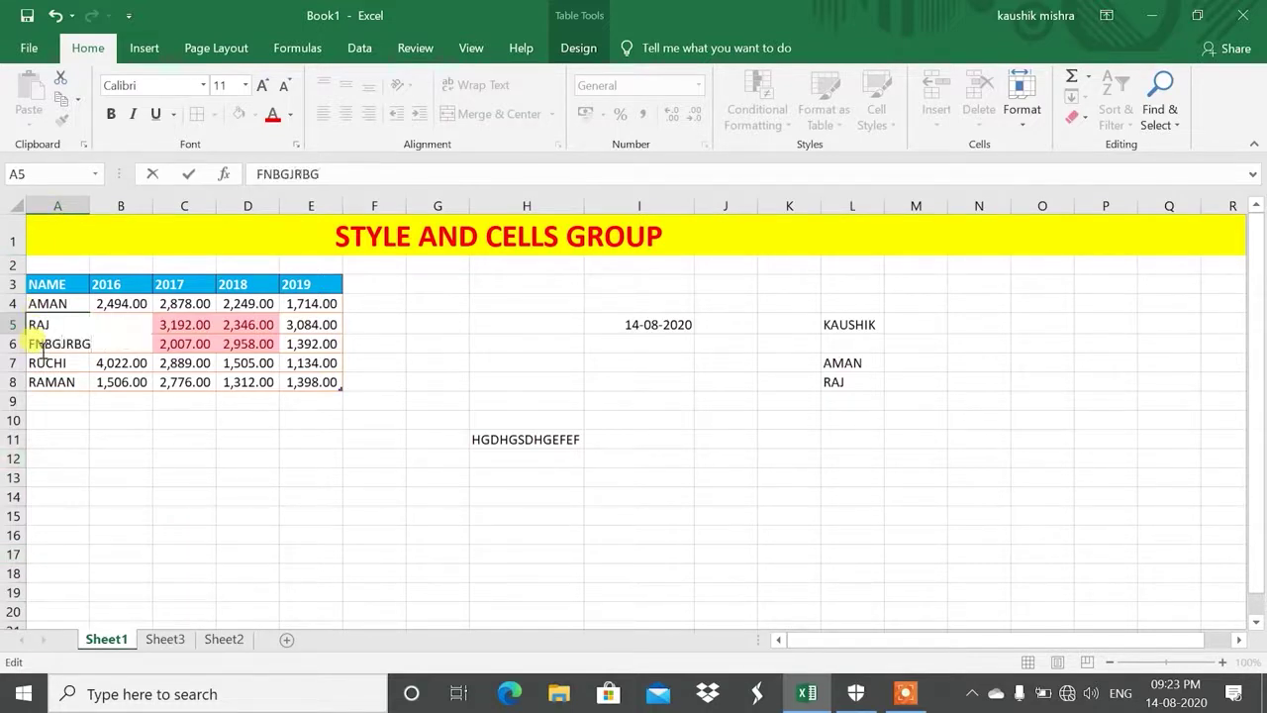
click(191, 458)
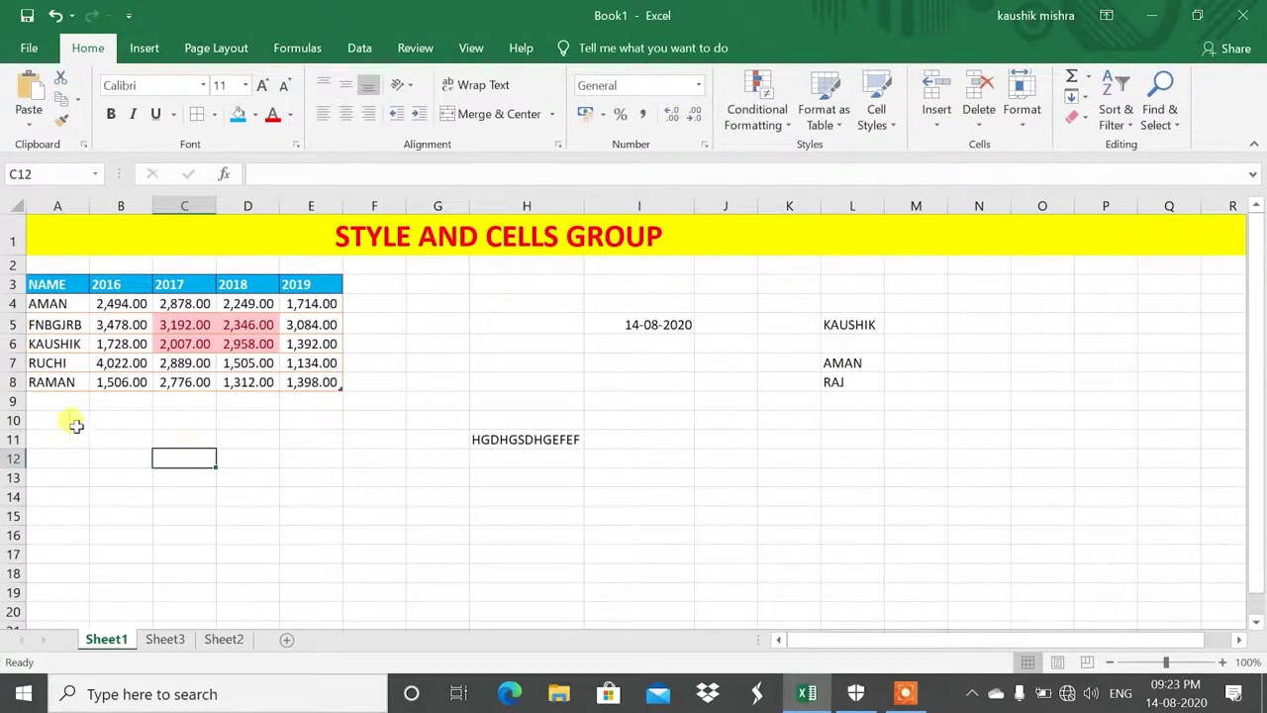
AutoFit the height of row 5 to the wrapped text in cell A5
click(74, 323)
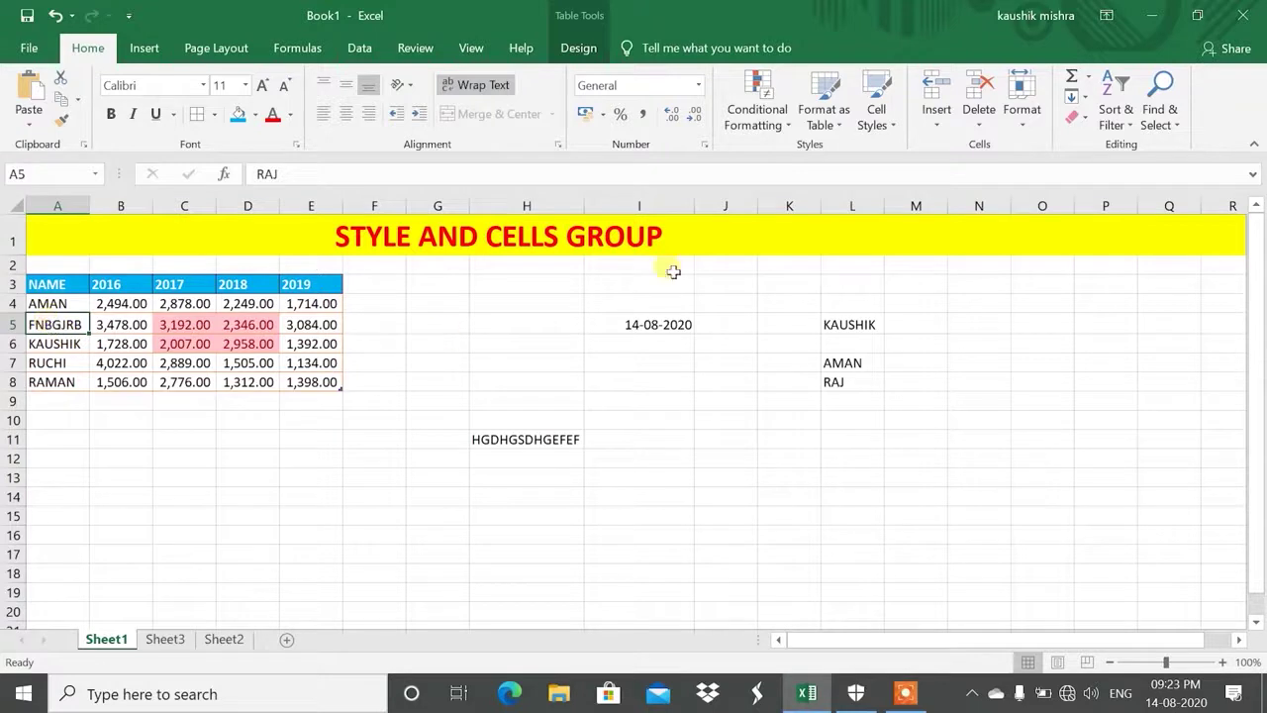
click(1035, 118)
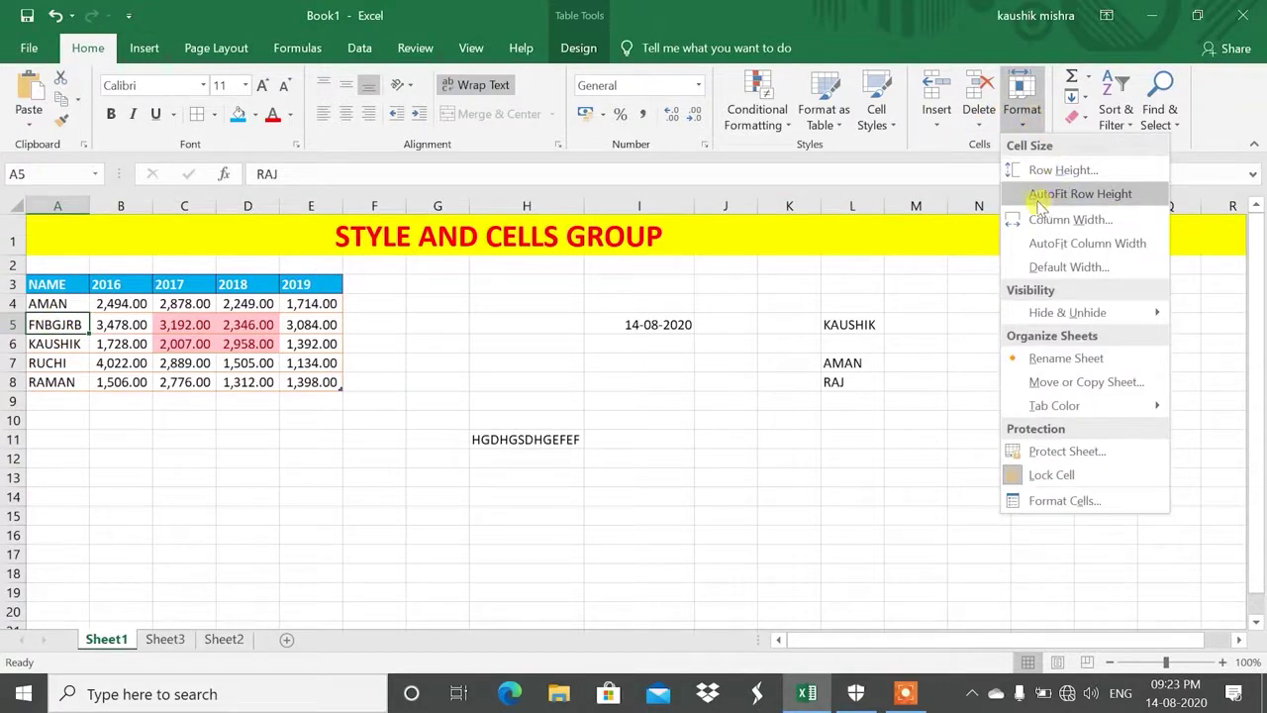
click(1089, 195)
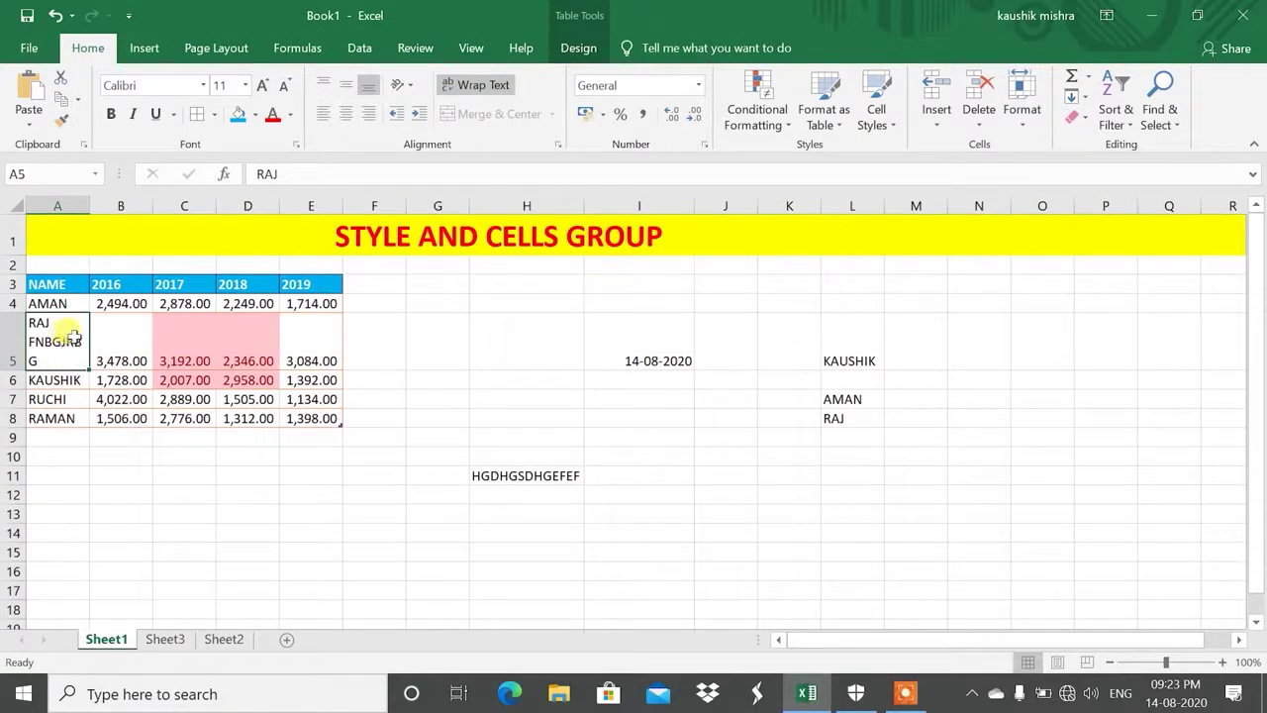
View the sheet's standard column width setting and close it
click(1023, 110)
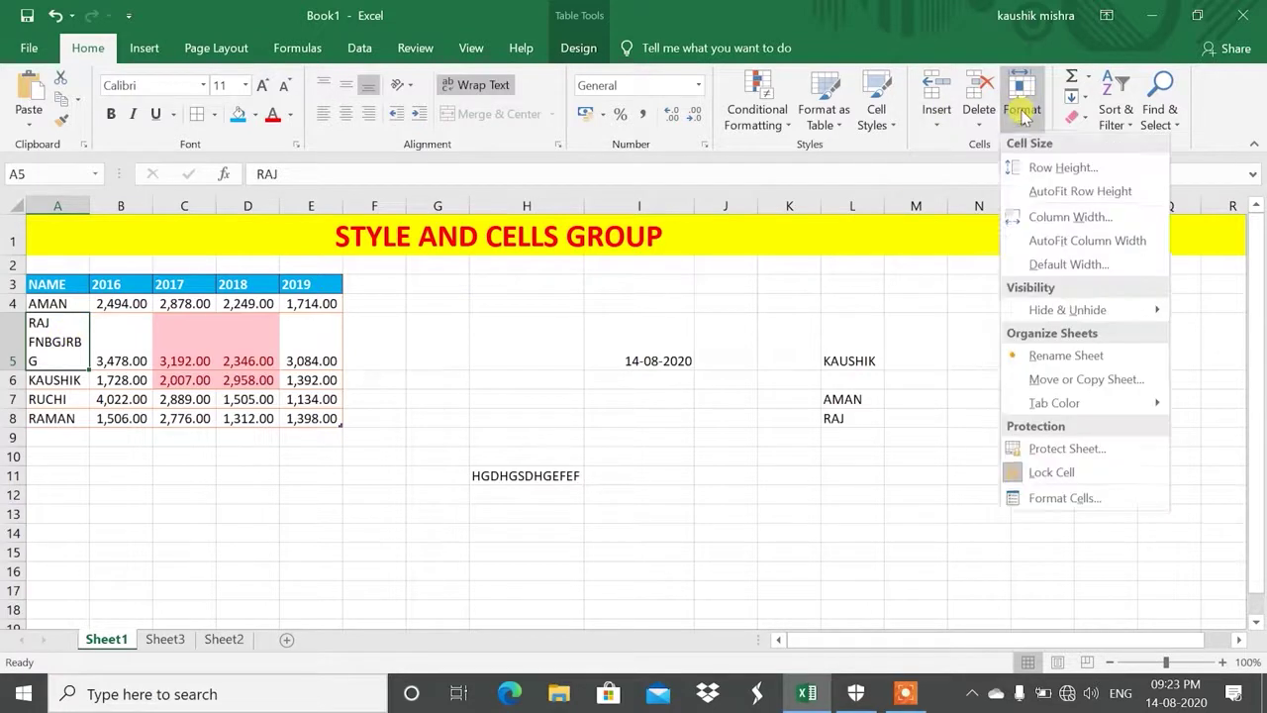
click(1053, 268)
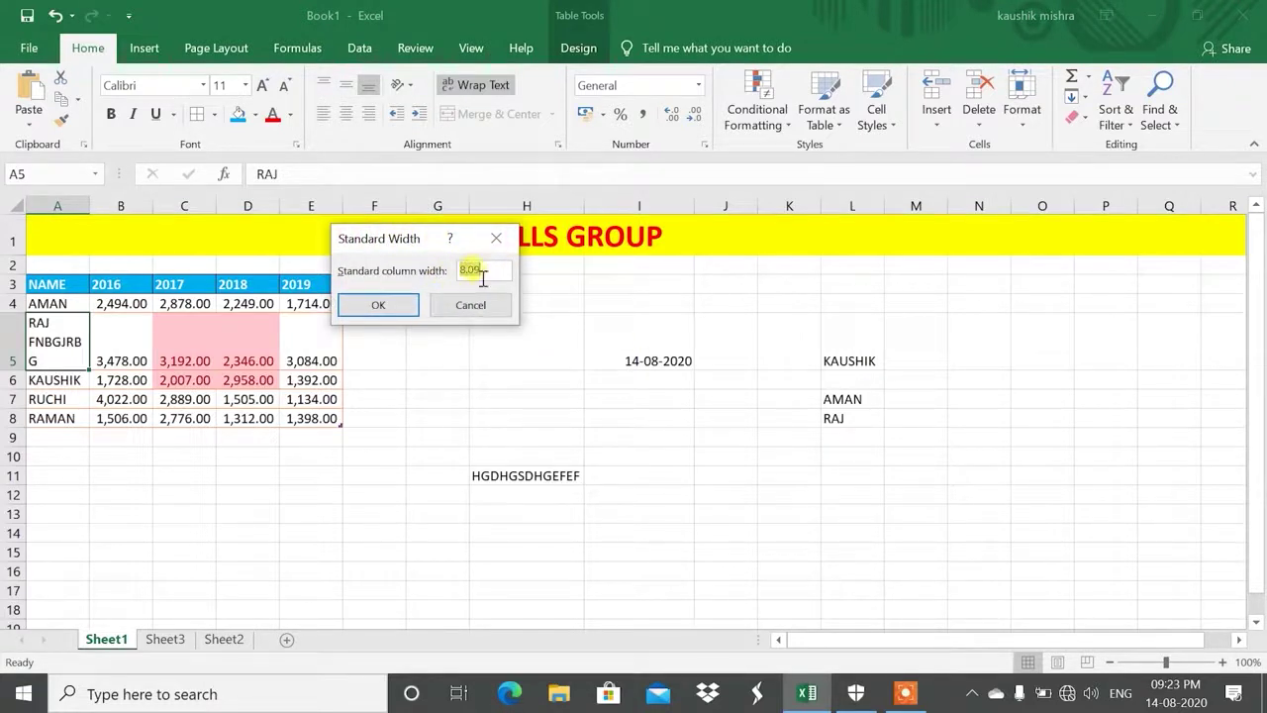
click(495, 238)
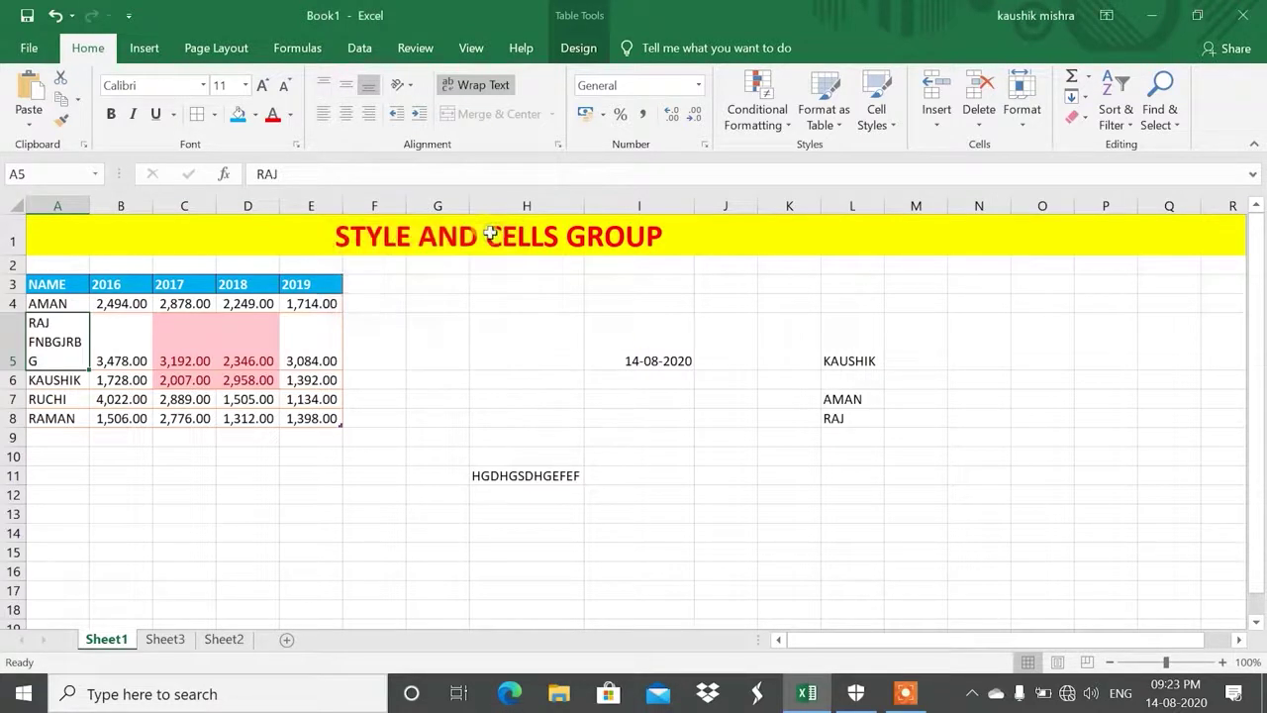
click(1022, 107)
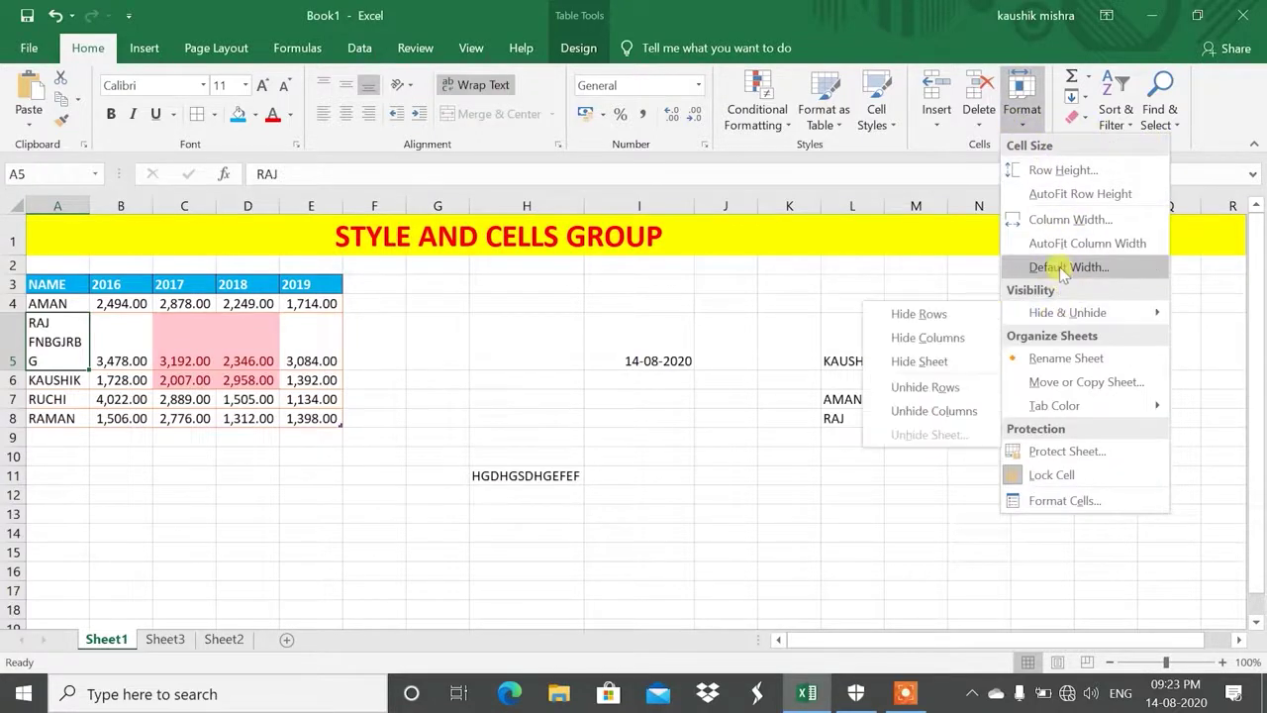
click(802, 404)
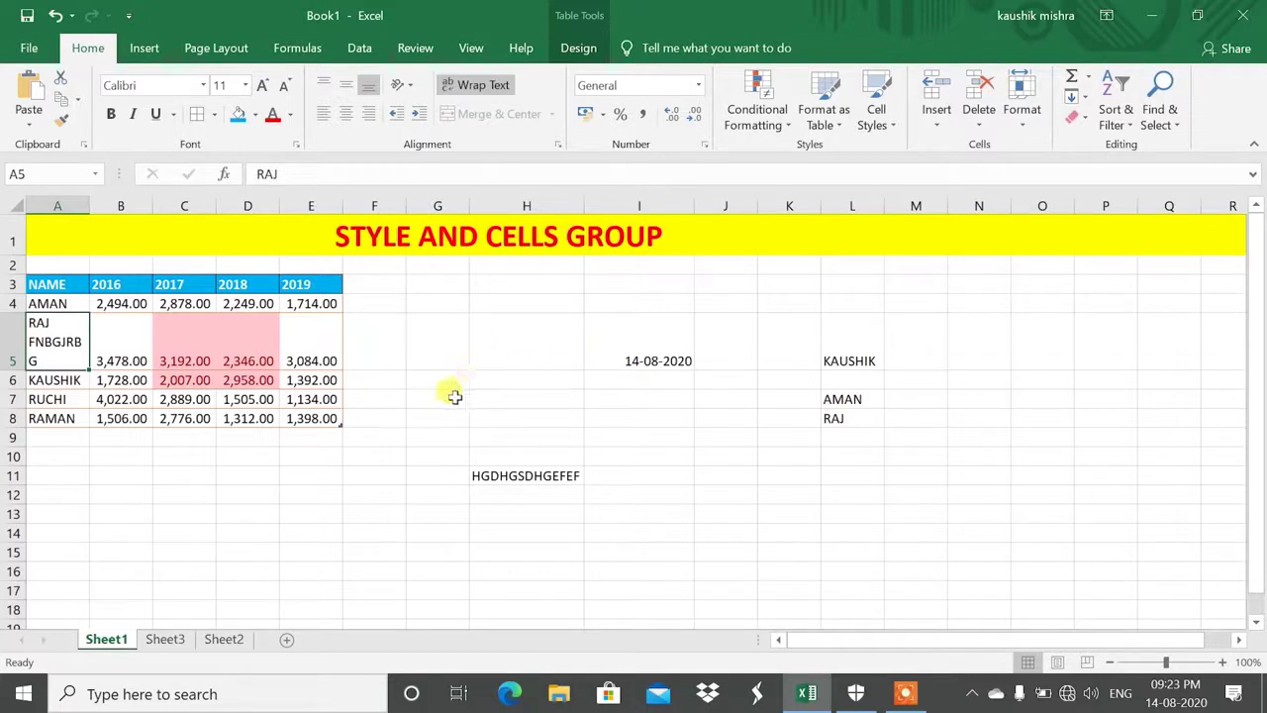
Set the column width to 15 for the selected range G6:K14
drag(426, 386, 767, 541)
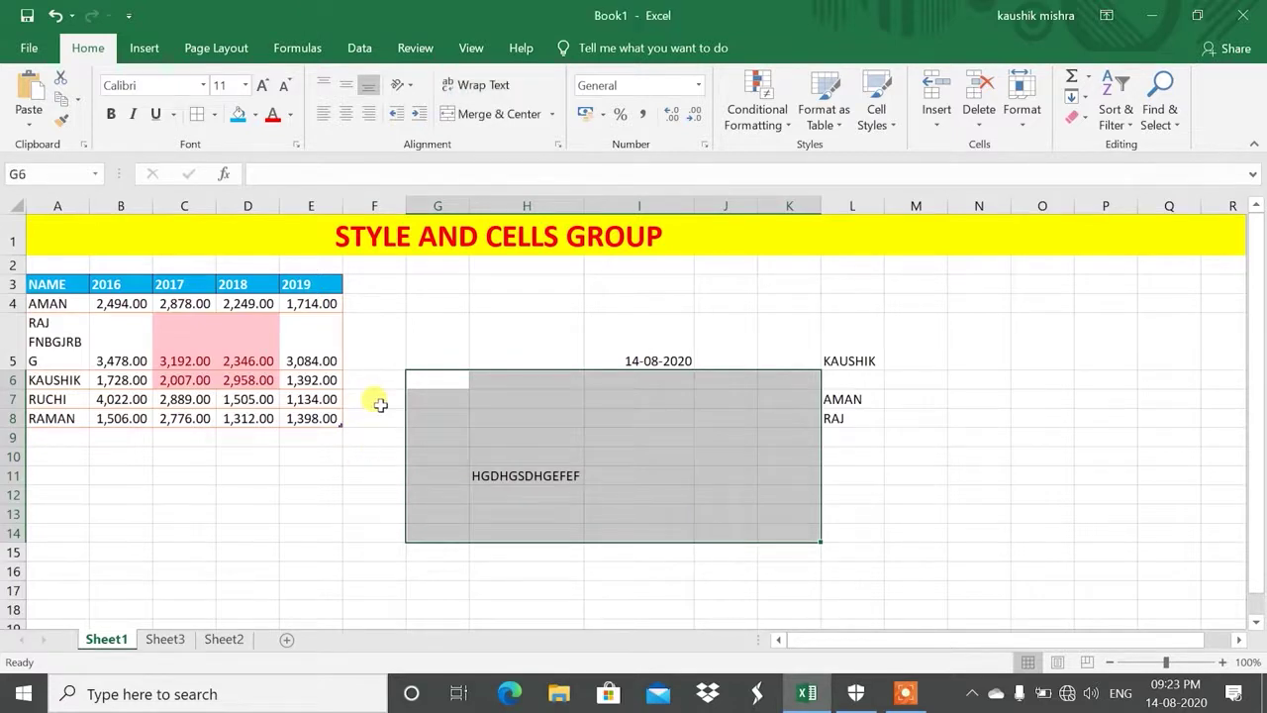
click(1033, 116)
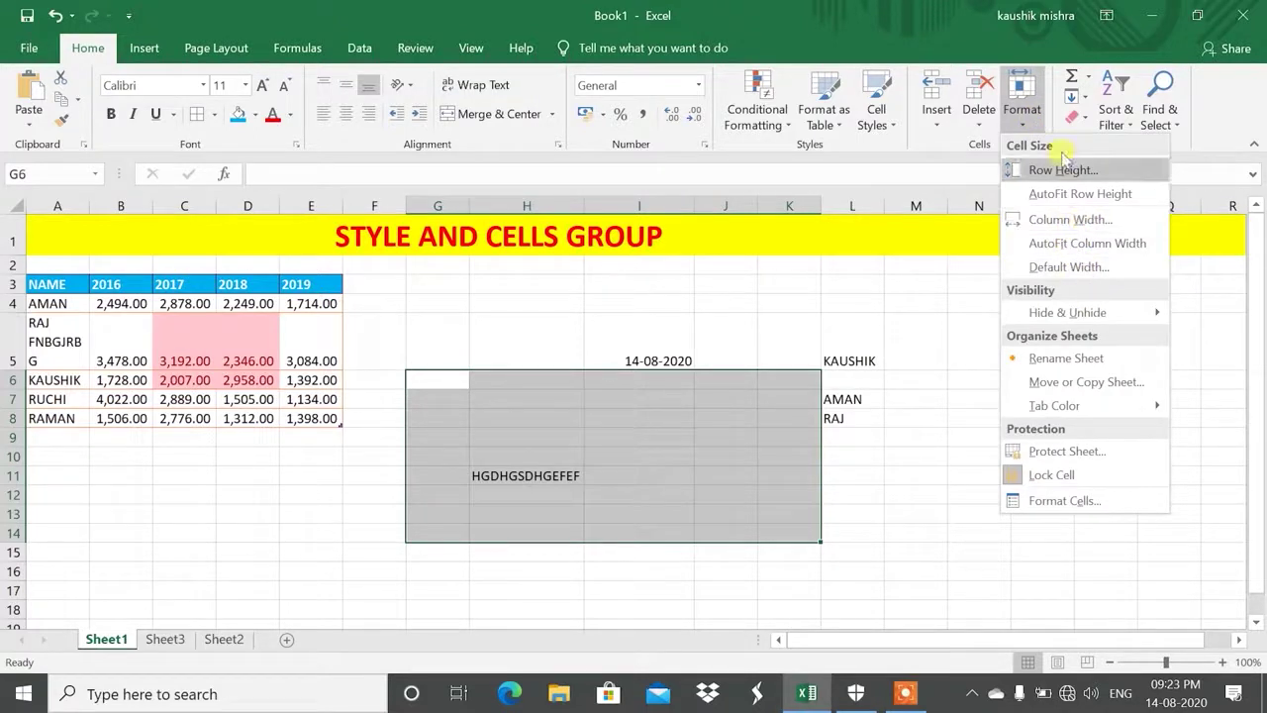
click(1077, 220)
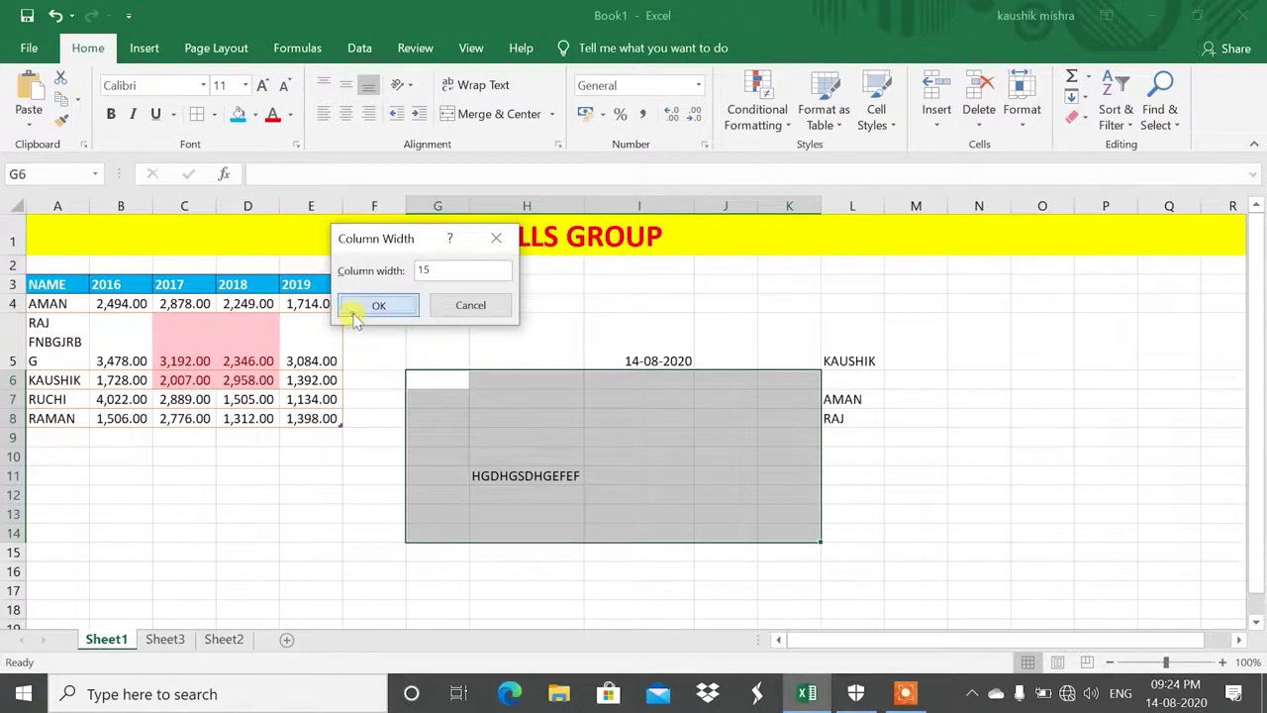
click(377, 306)
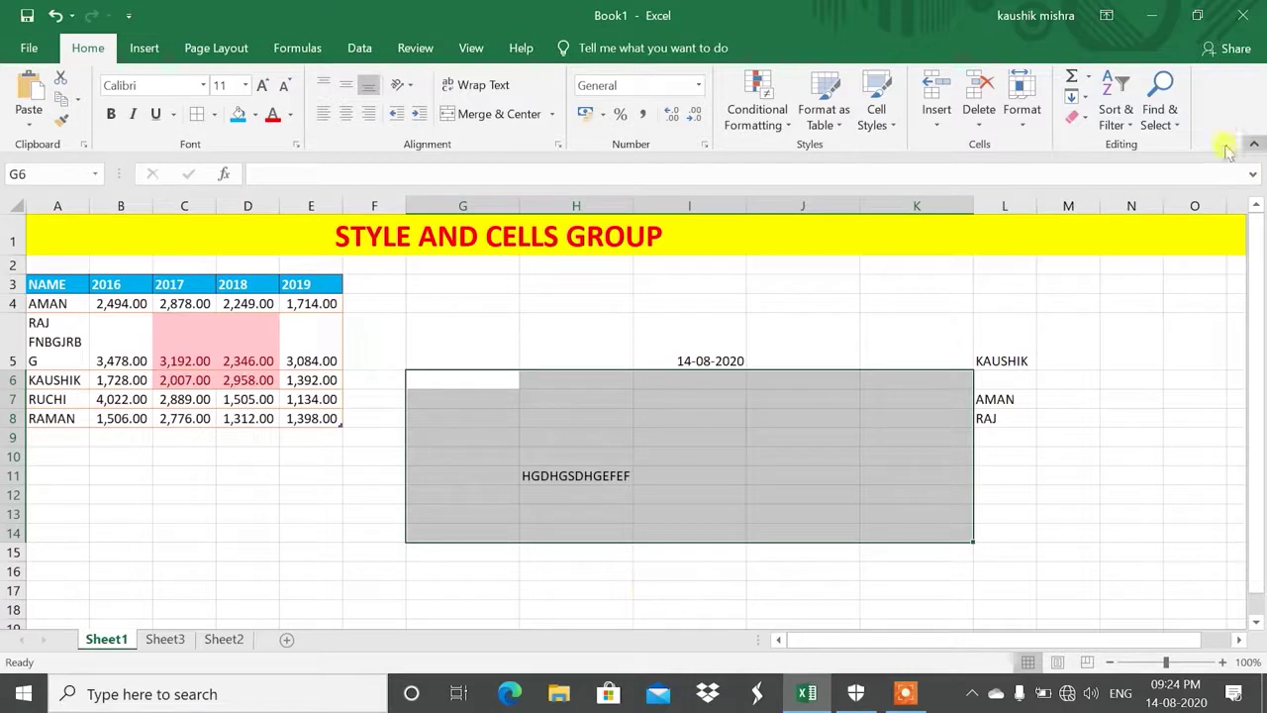
click(1021, 95)
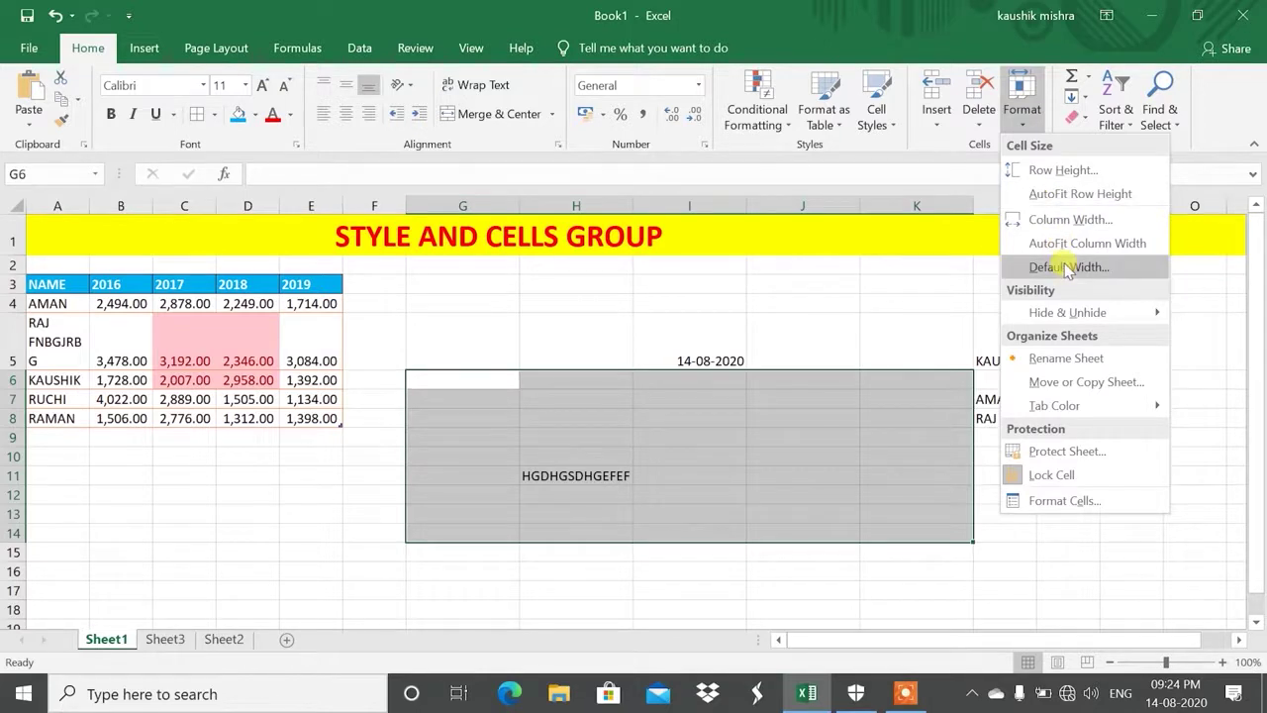
mouse_move(1102, 317)
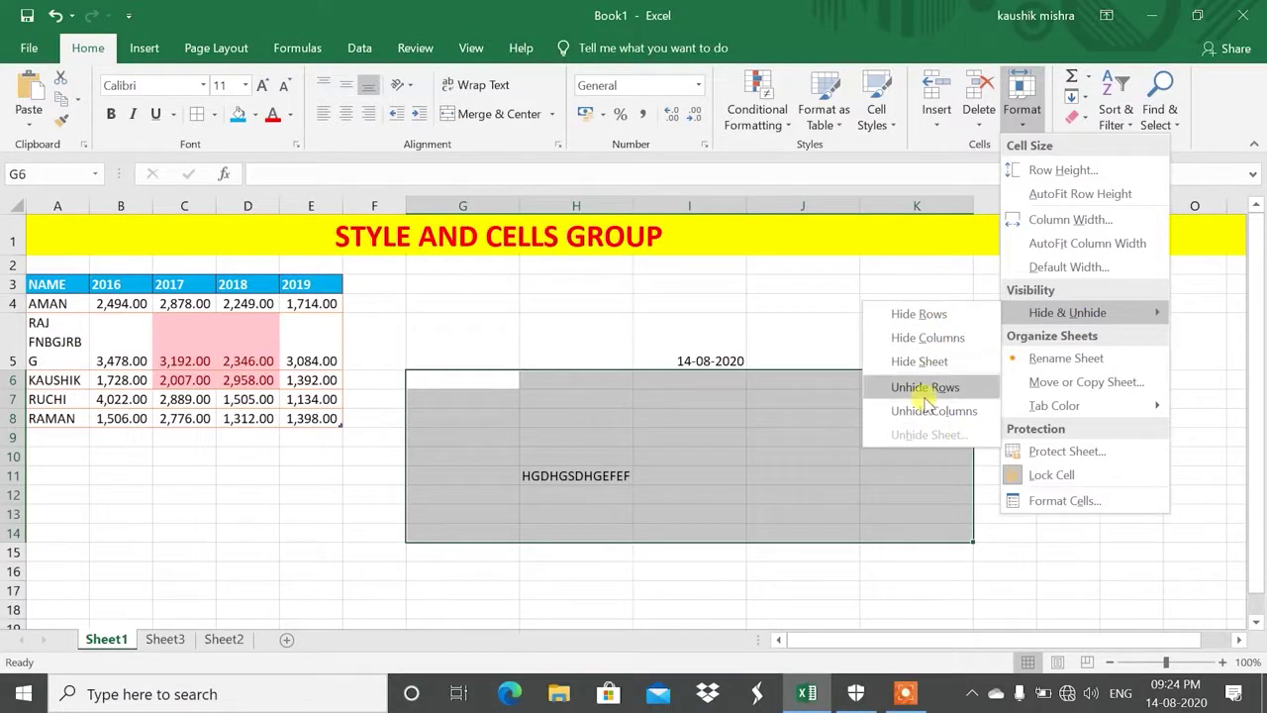
click(352, 490)
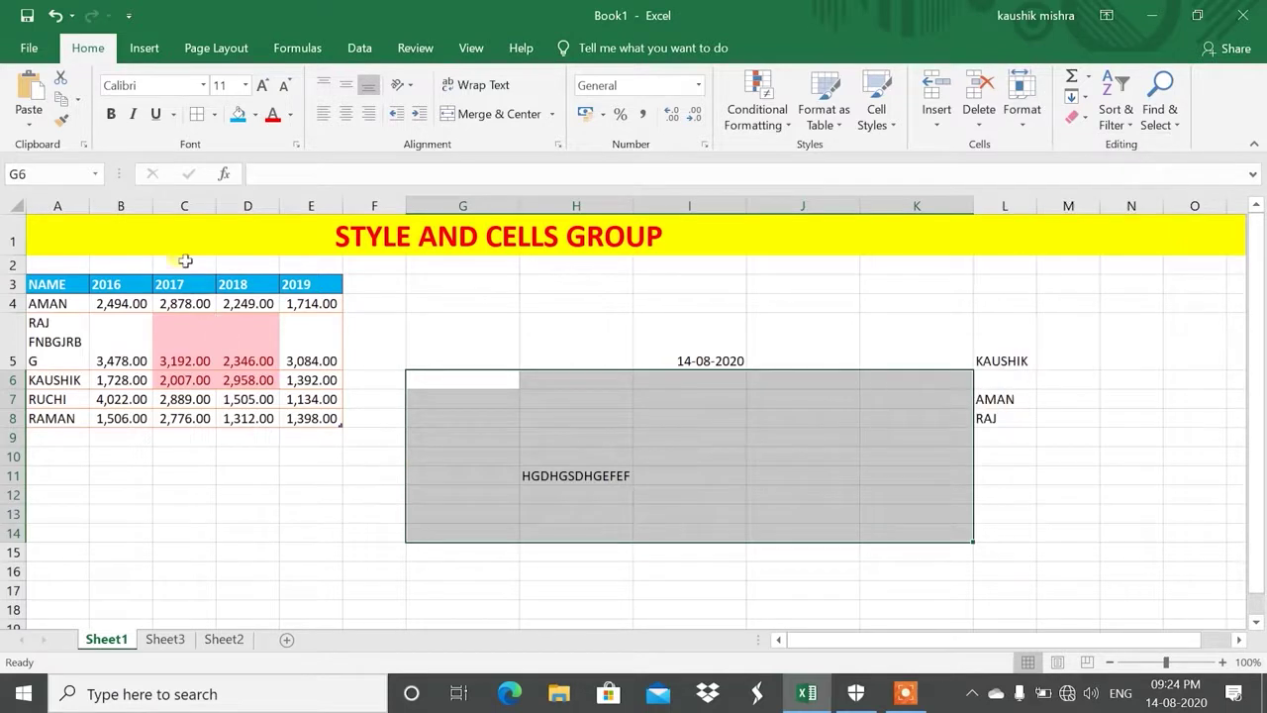
Hide column B, which holds the 2016 figures
click(132, 206)
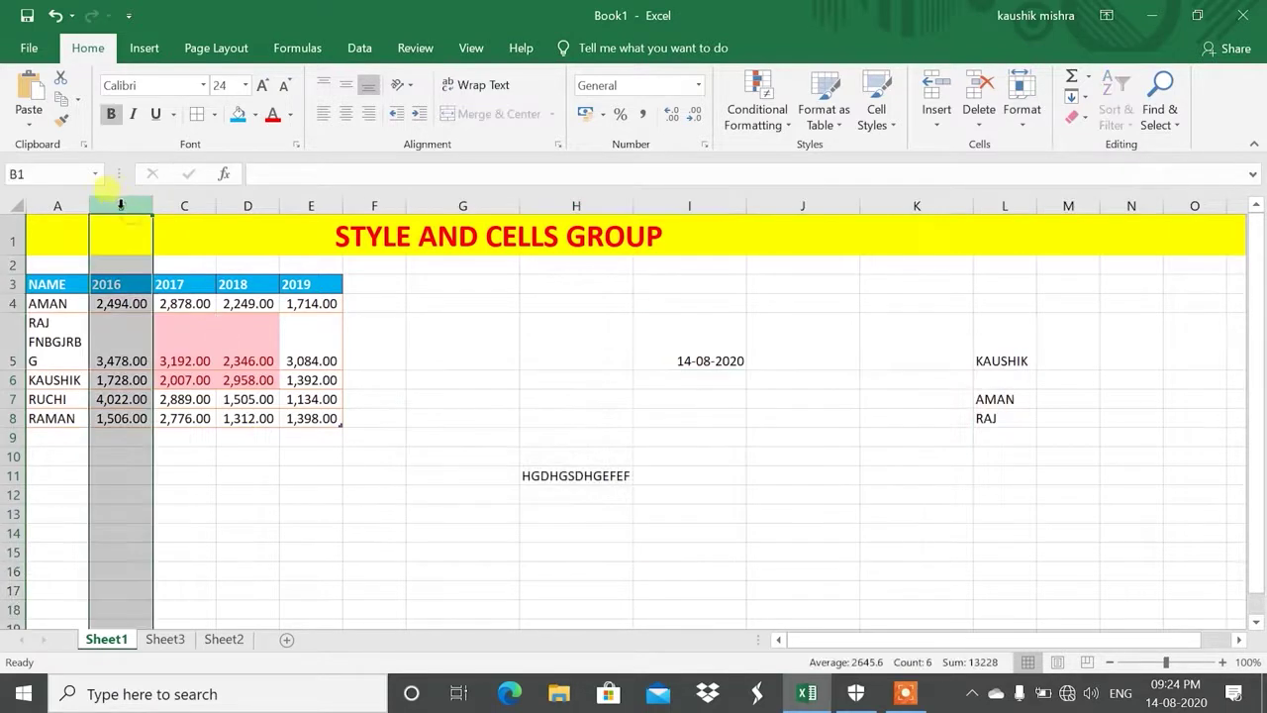
click(1016, 120)
mouse_move(1141, 315)
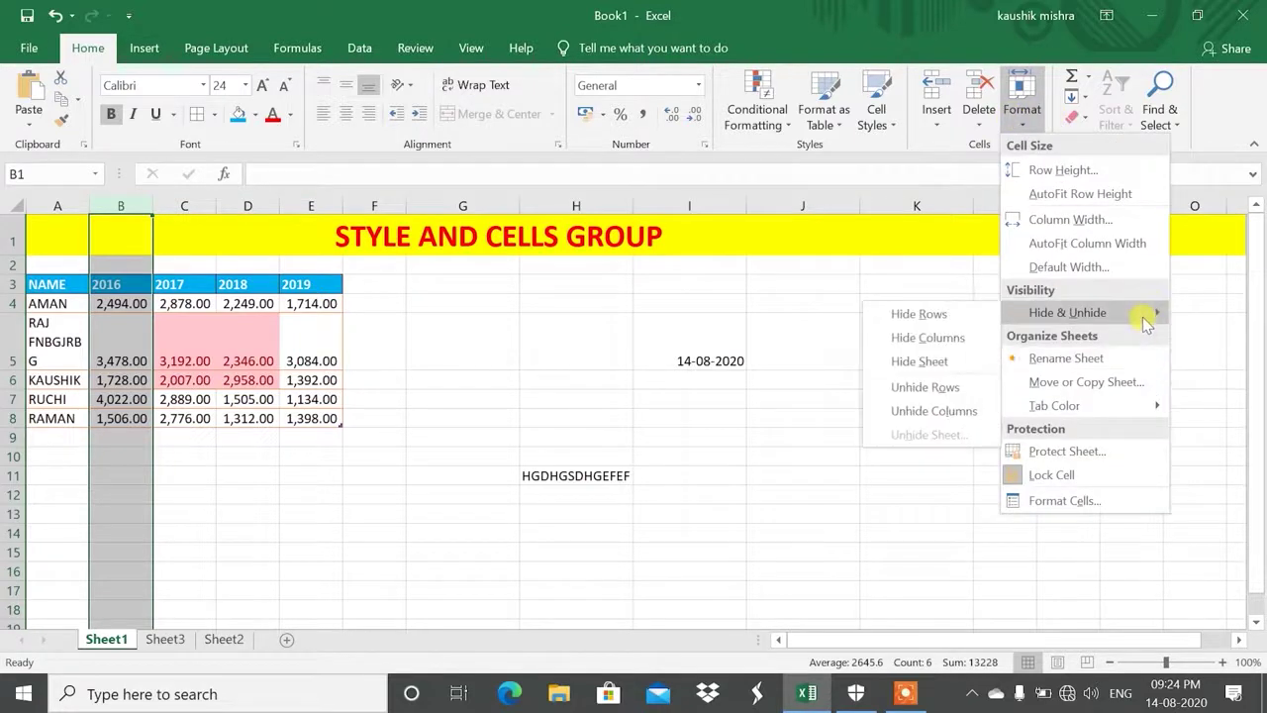
click(921, 341)
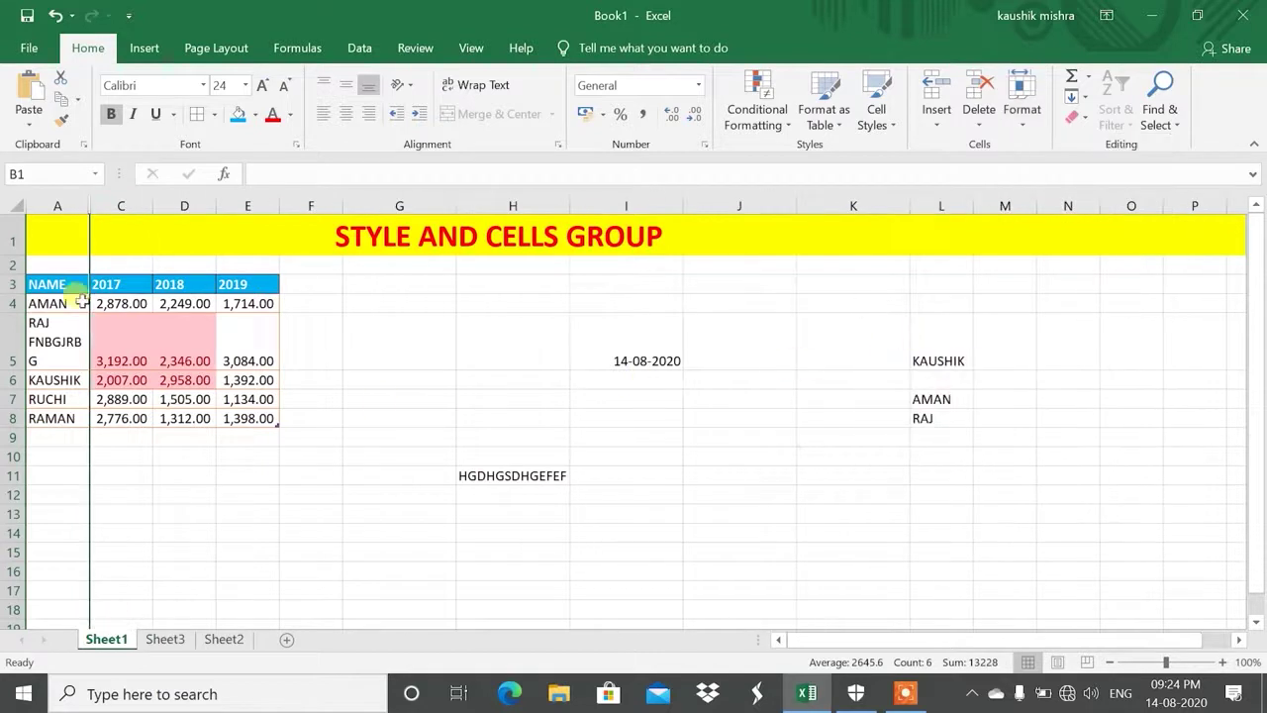
Try to unhide column B with only the neighbouring column A selected
click(174, 284)
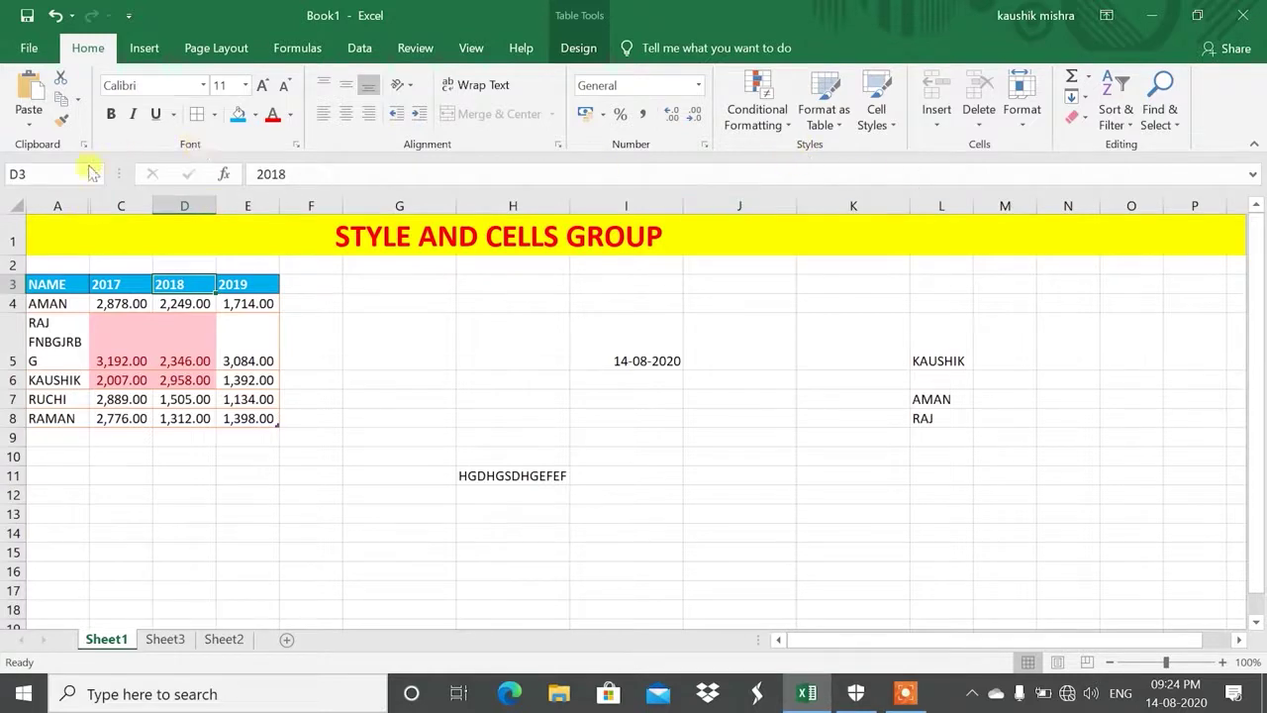
click(120, 205)
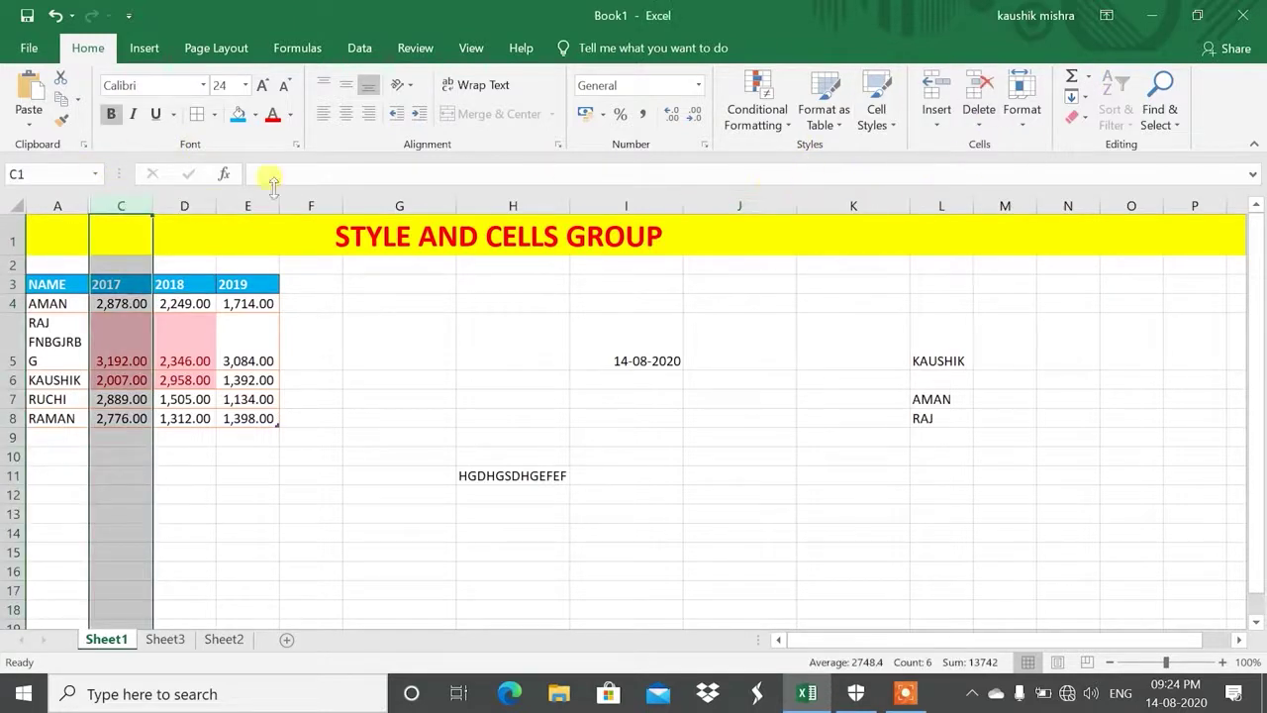
click(51, 206)
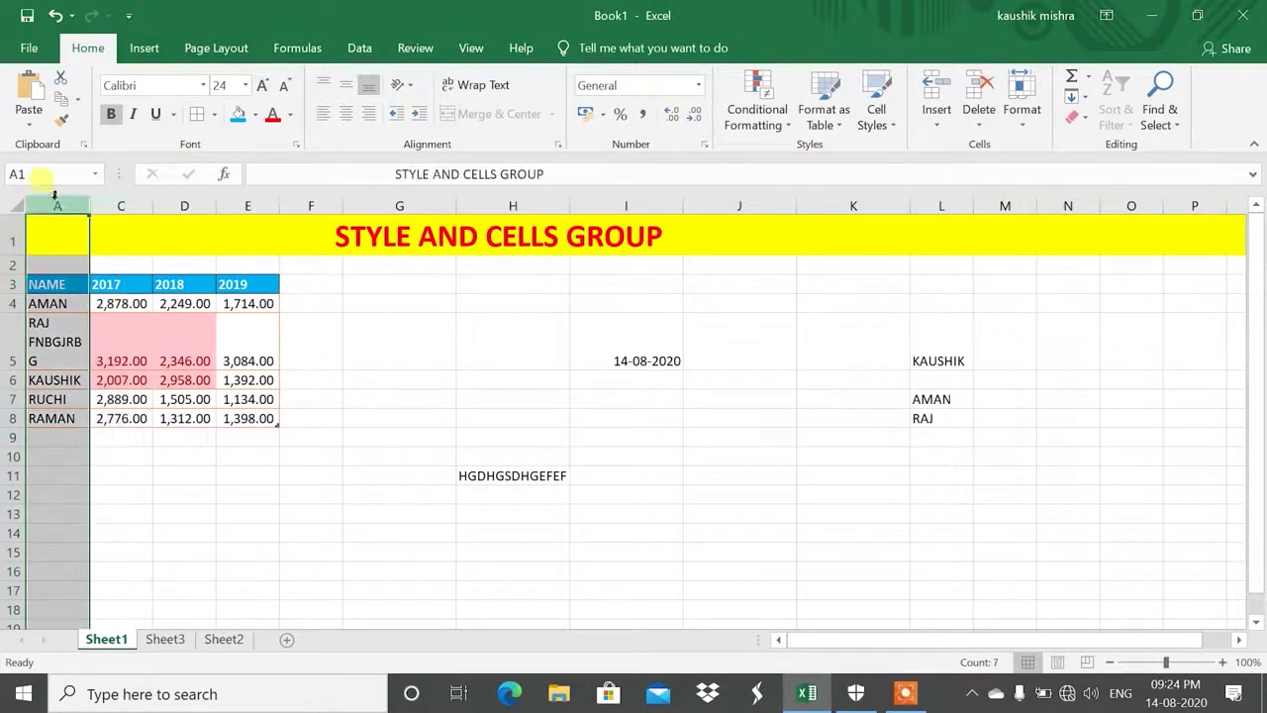
click(1024, 110)
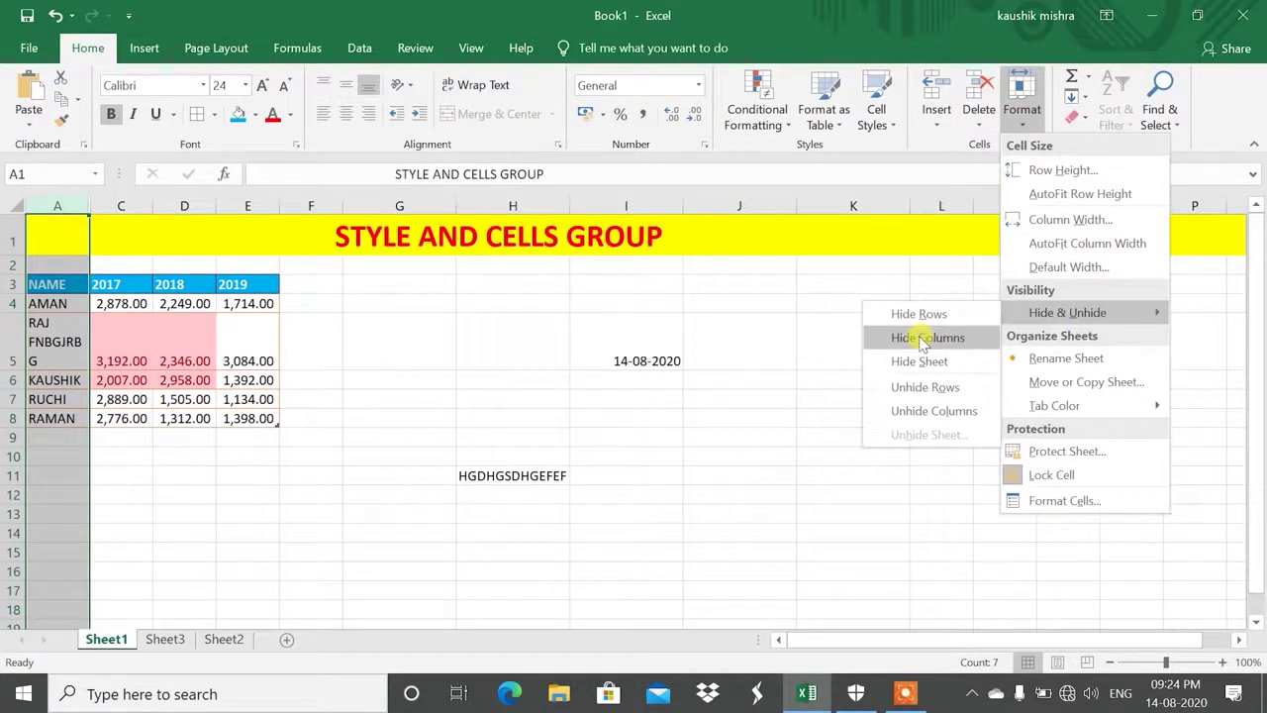
click(920, 412)
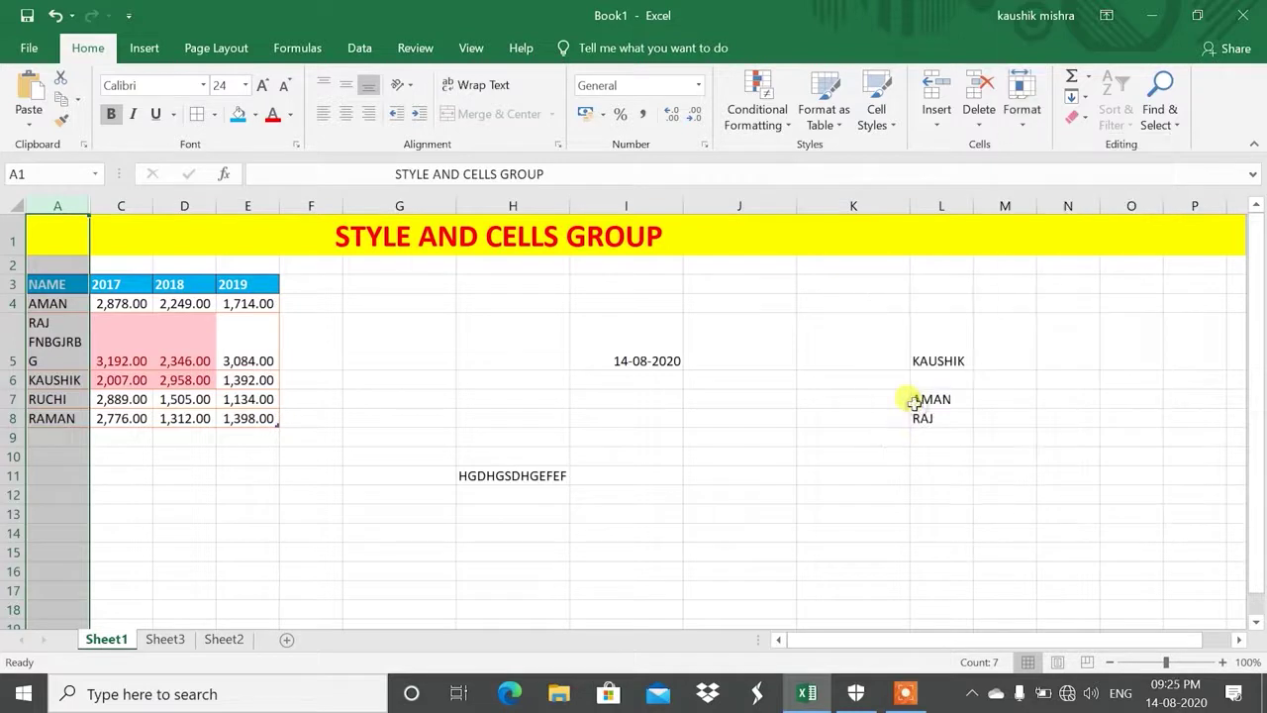
click(379, 267)
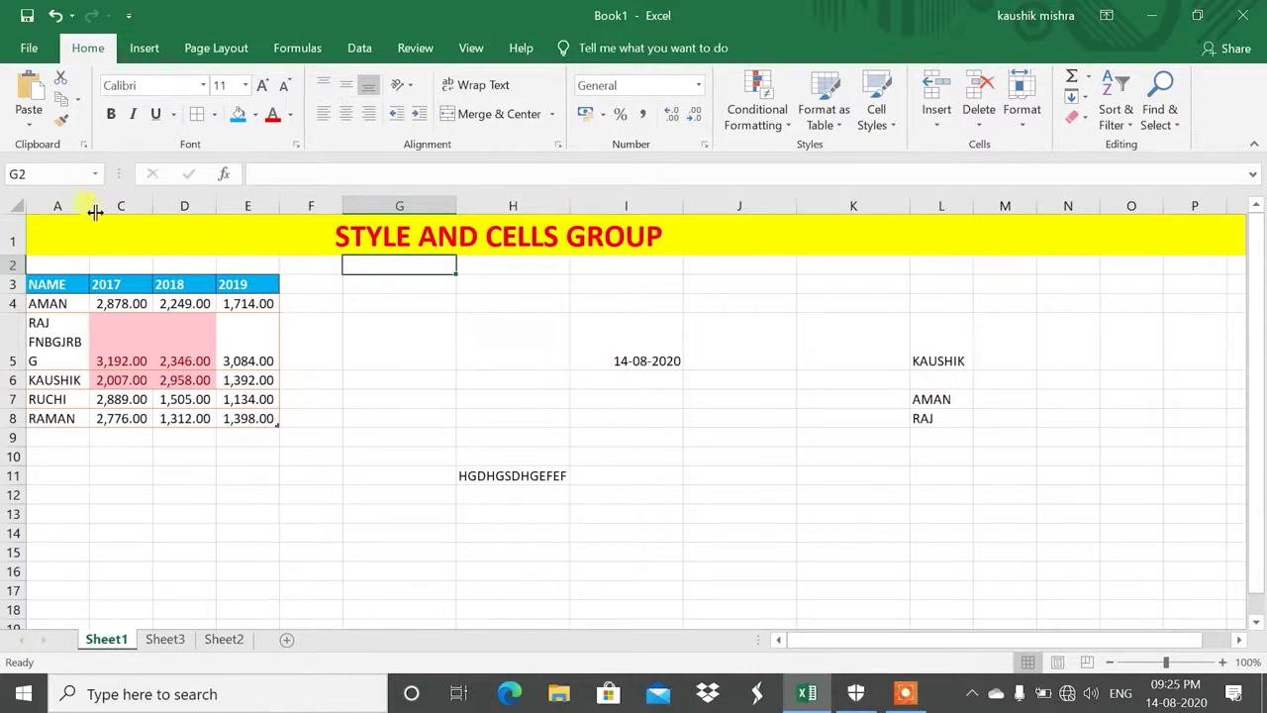
Unhide column B, which holds the 2016 figures, at the boundary between columns A and C
double_click(91, 207)
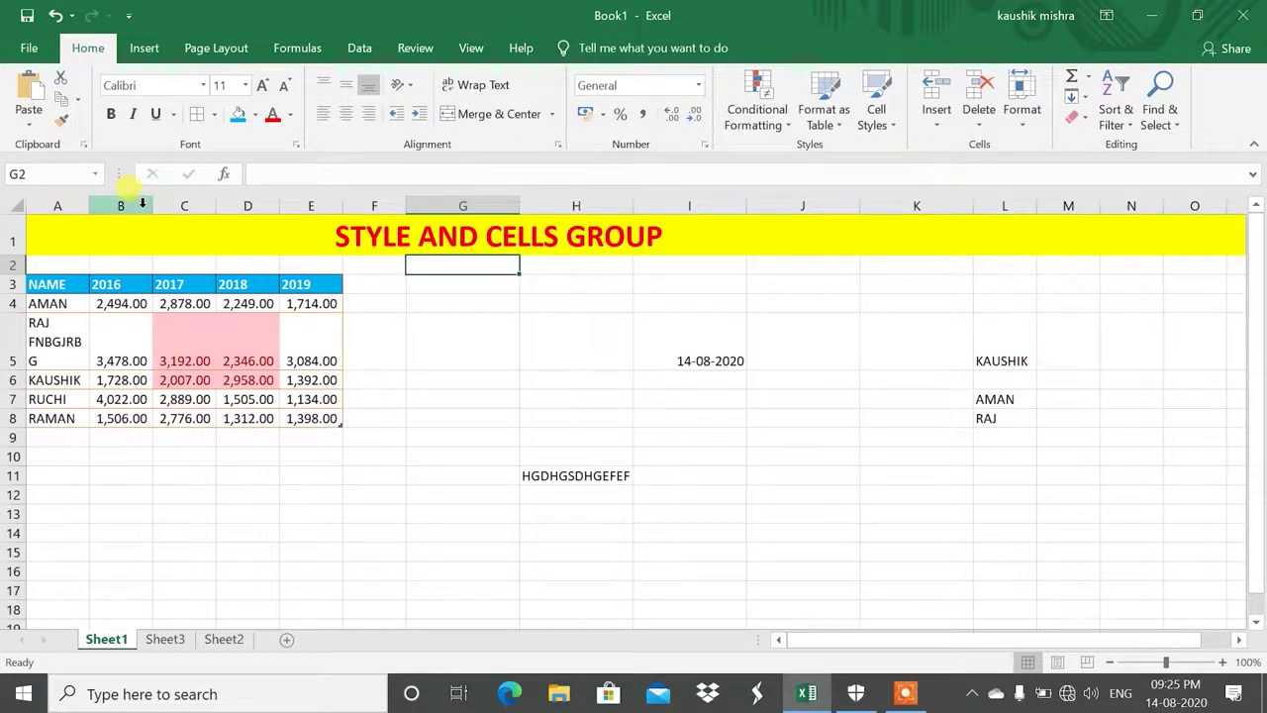
Hide the whole Sheet1 worksheet that contains the sample table
click(1027, 126)
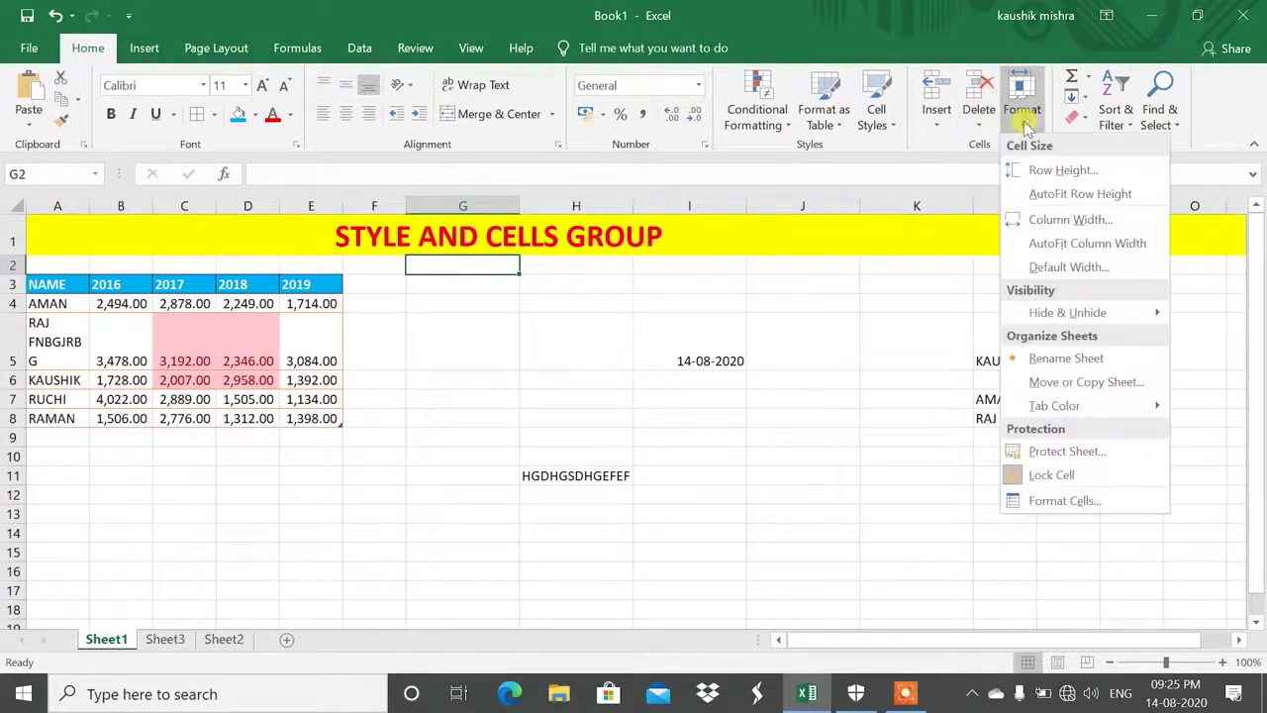
mouse_move(1138, 313)
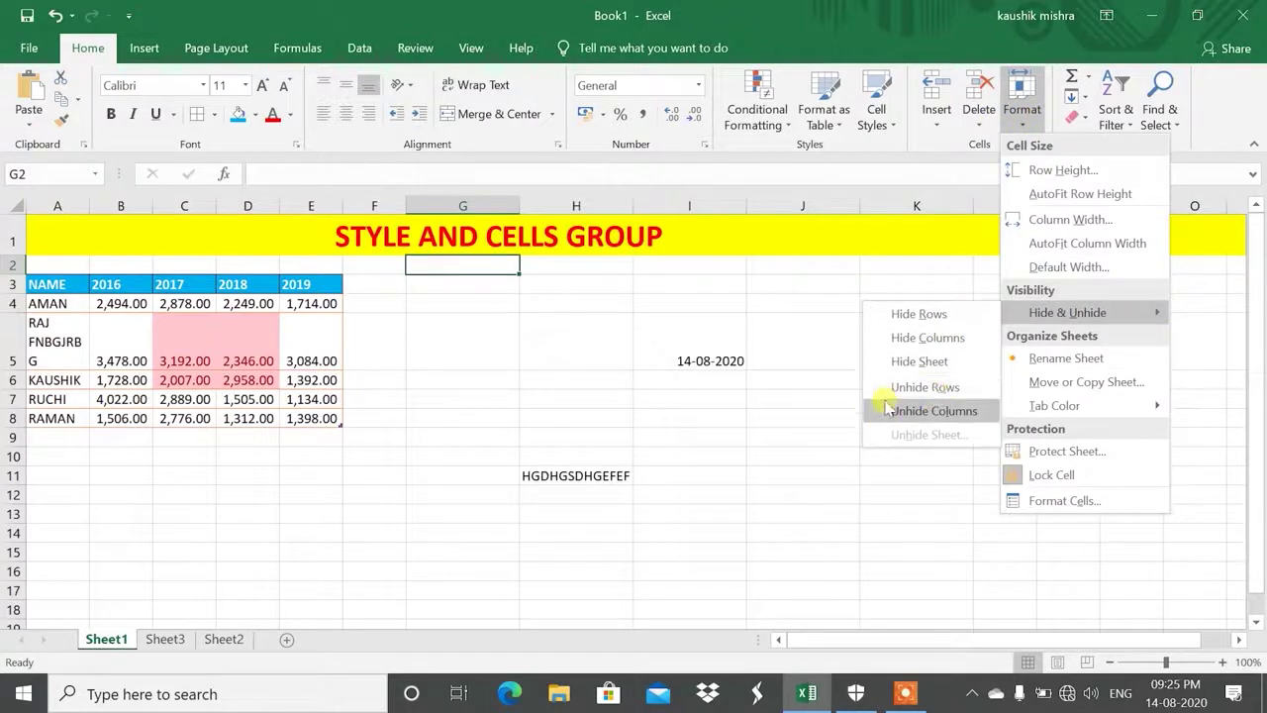
click(921, 362)
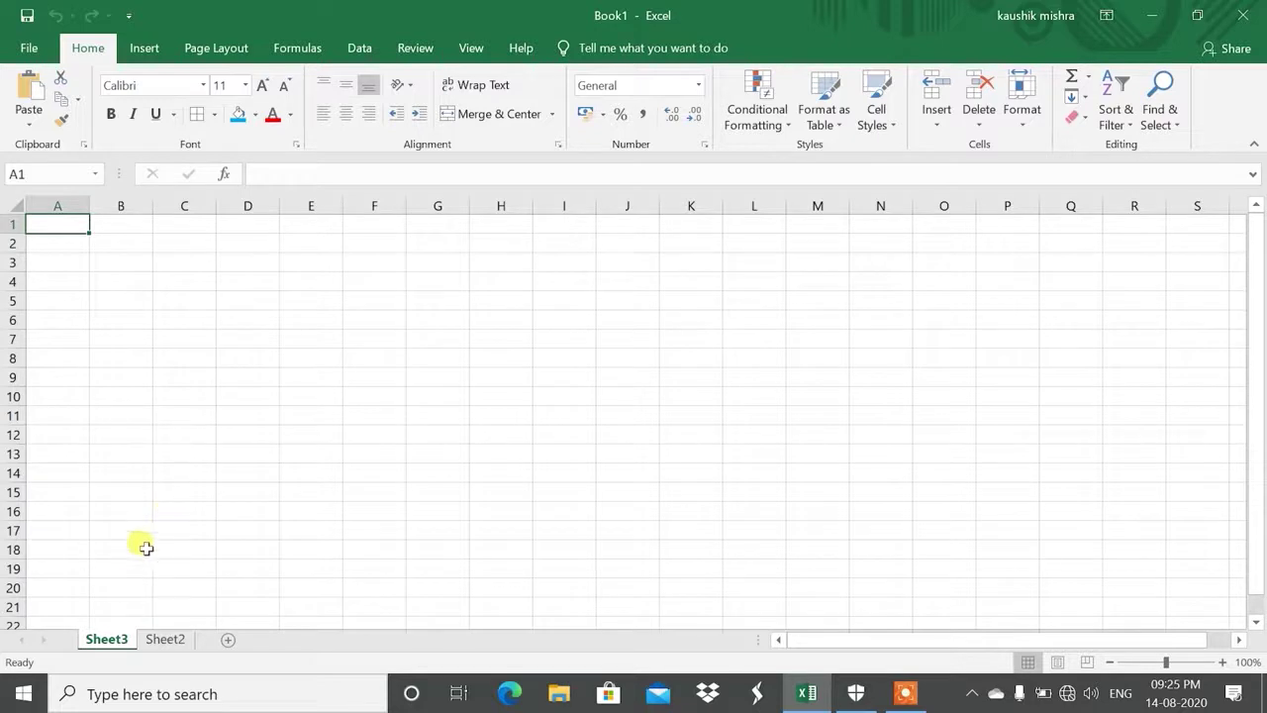
Unhide Sheet1 so the sample table worksheet is available again
click(1030, 113)
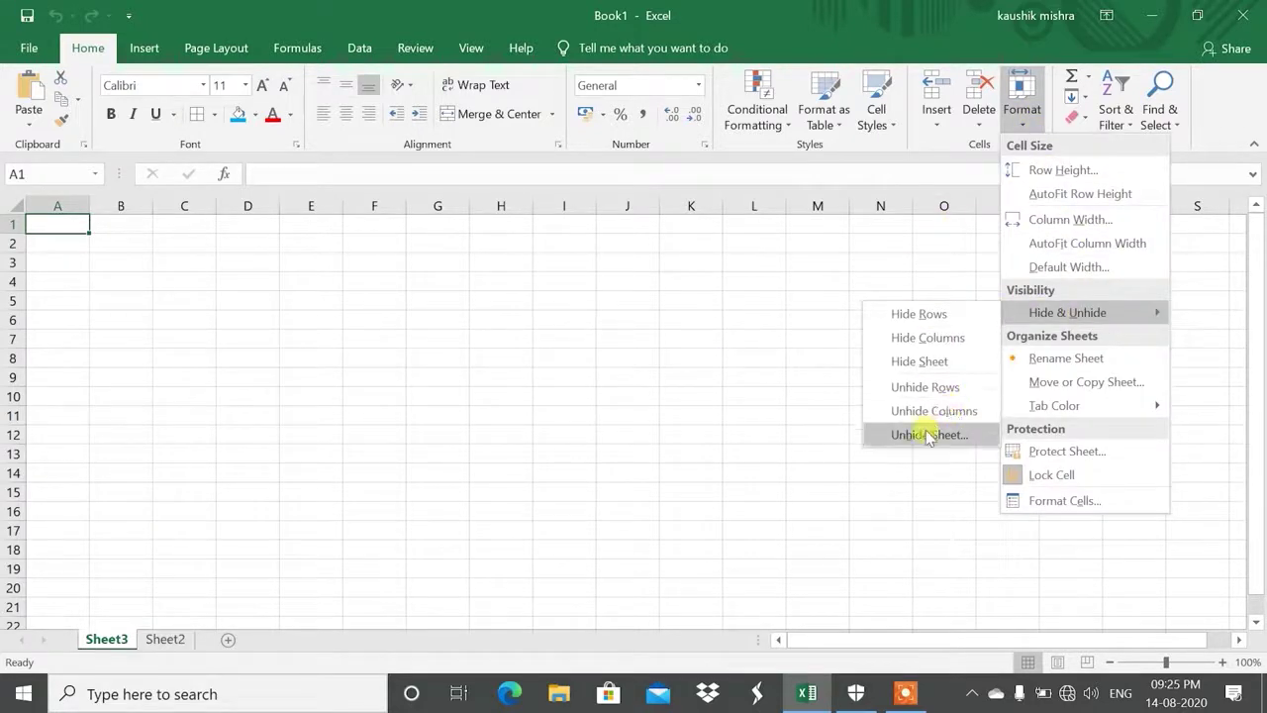
click(931, 433)
click(455, 361)
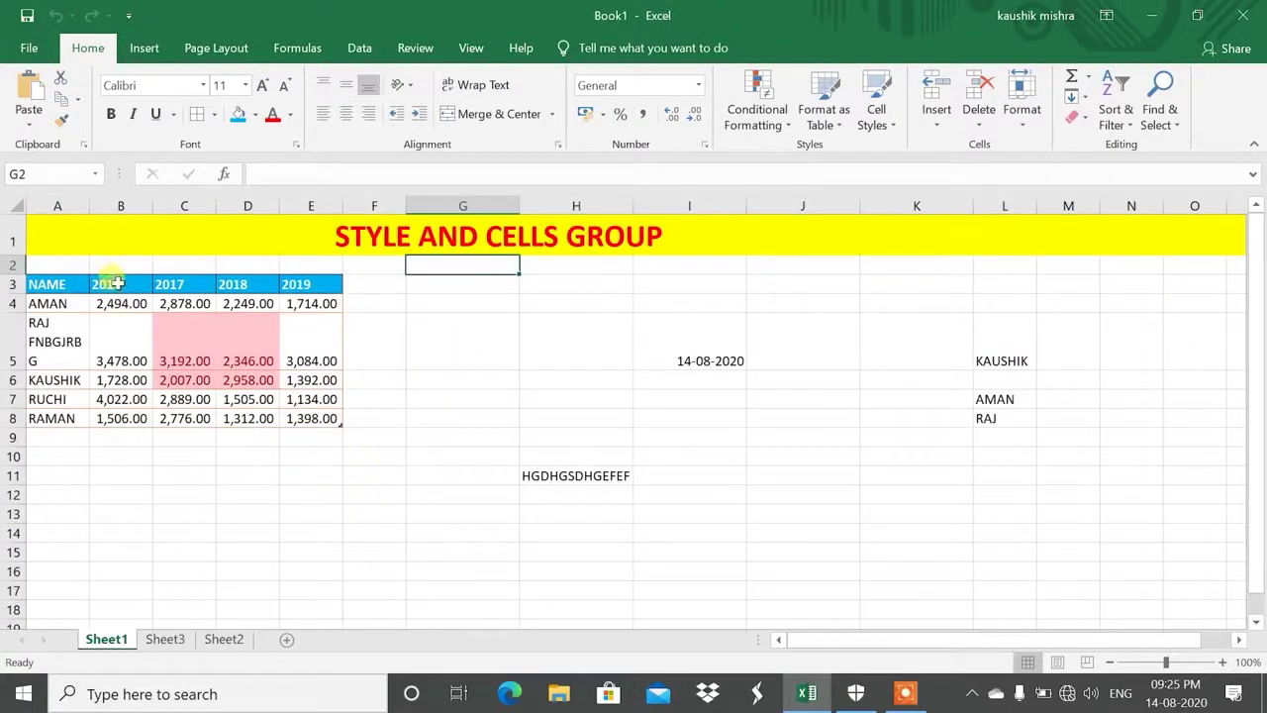
right_click(91, 638)
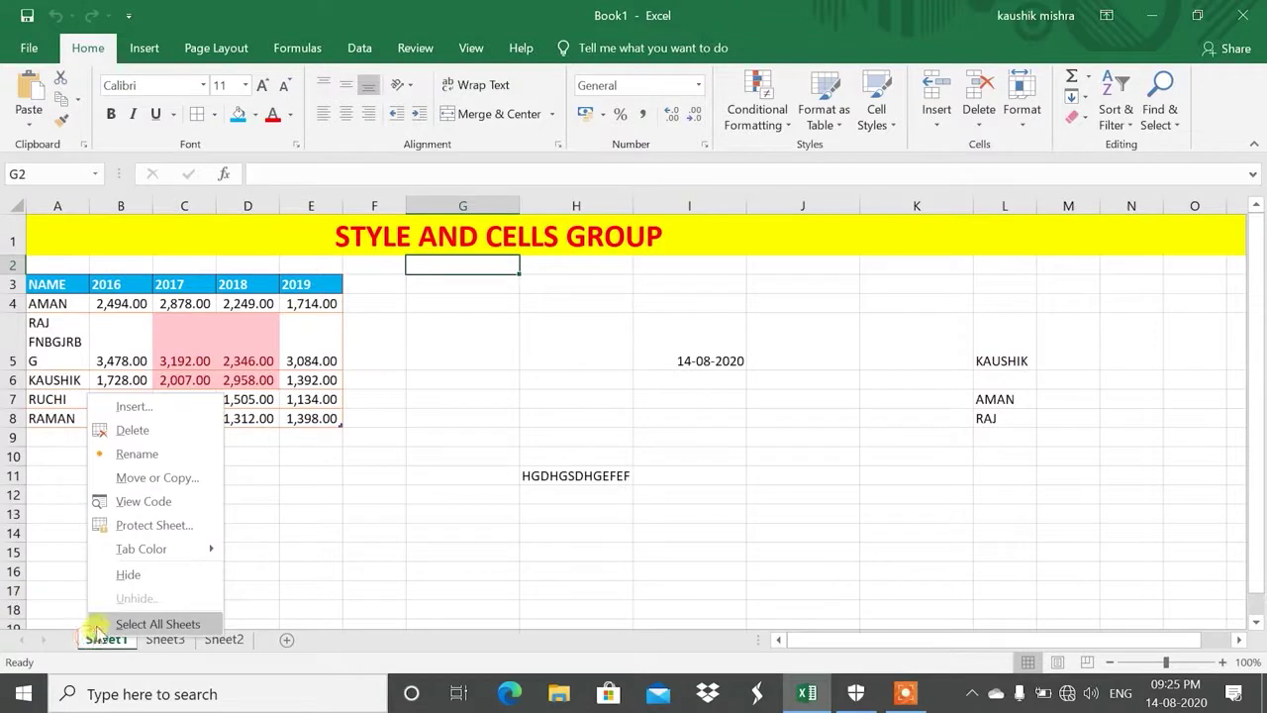
click(355, 571)
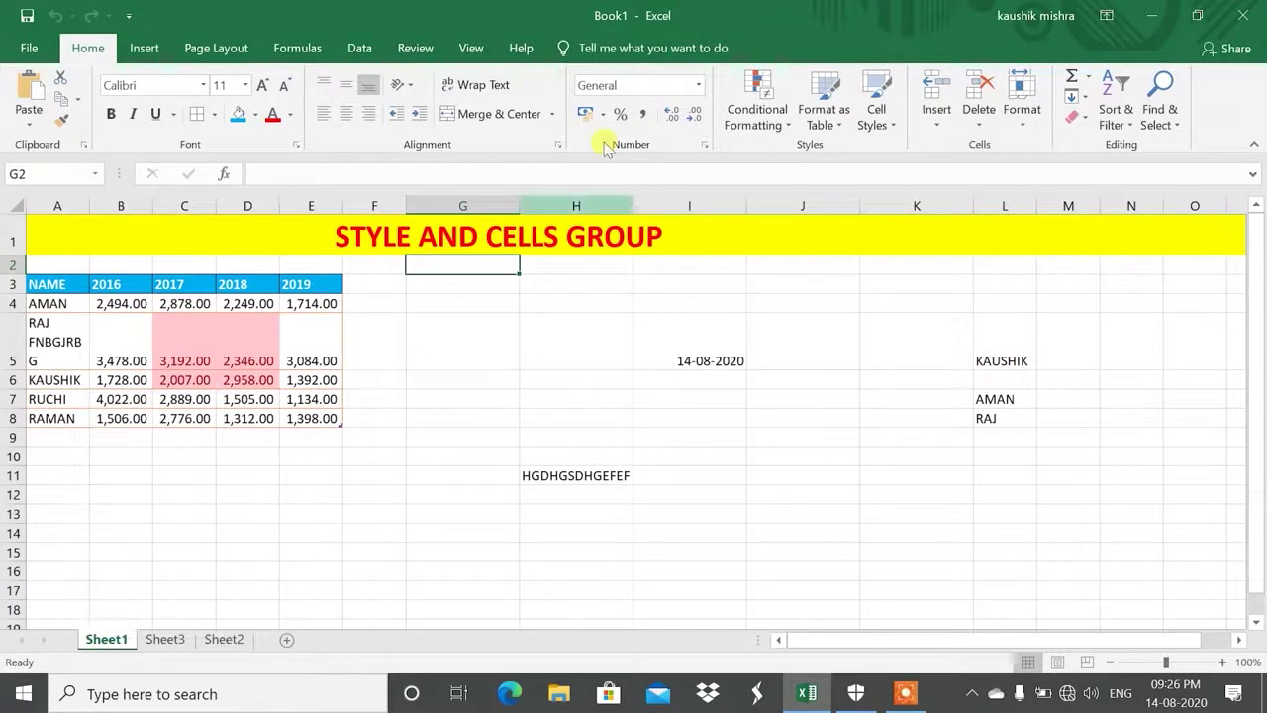
Rename Sheet1 with the person's first name in capital letters
click(1024, 111)
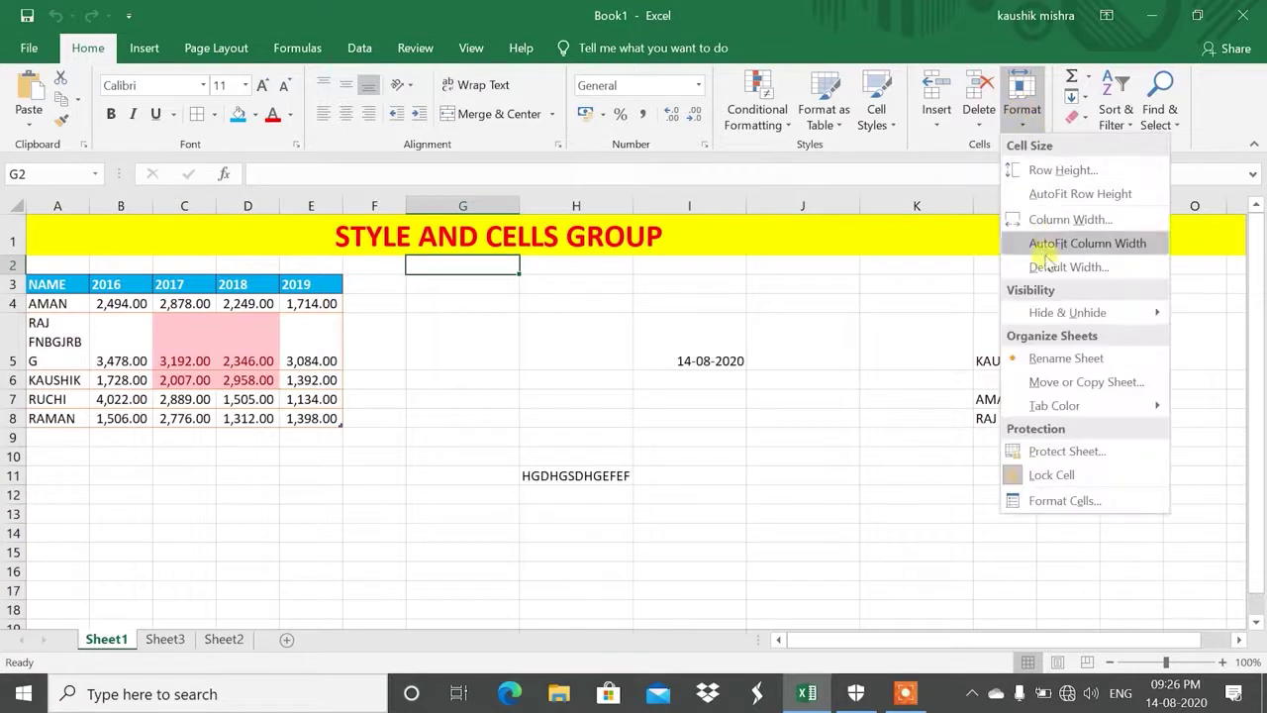
click(1055, 363)
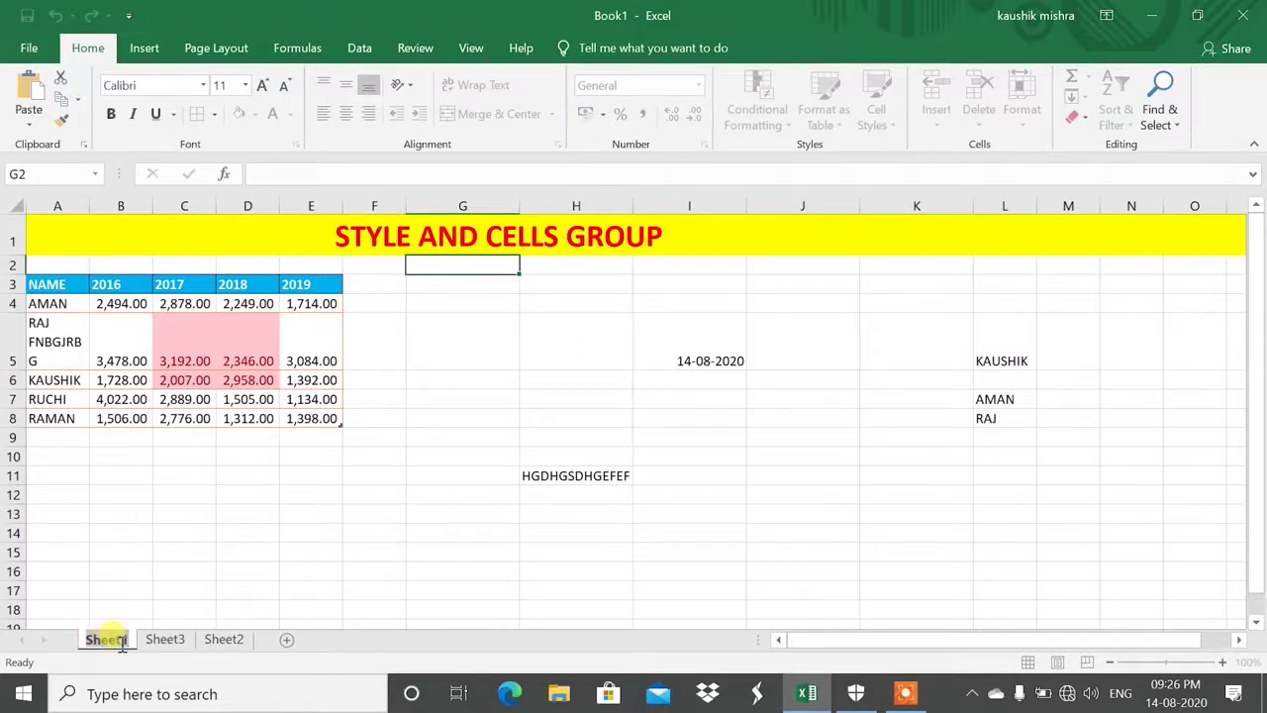
text(KAUSHIK)
key(Return)
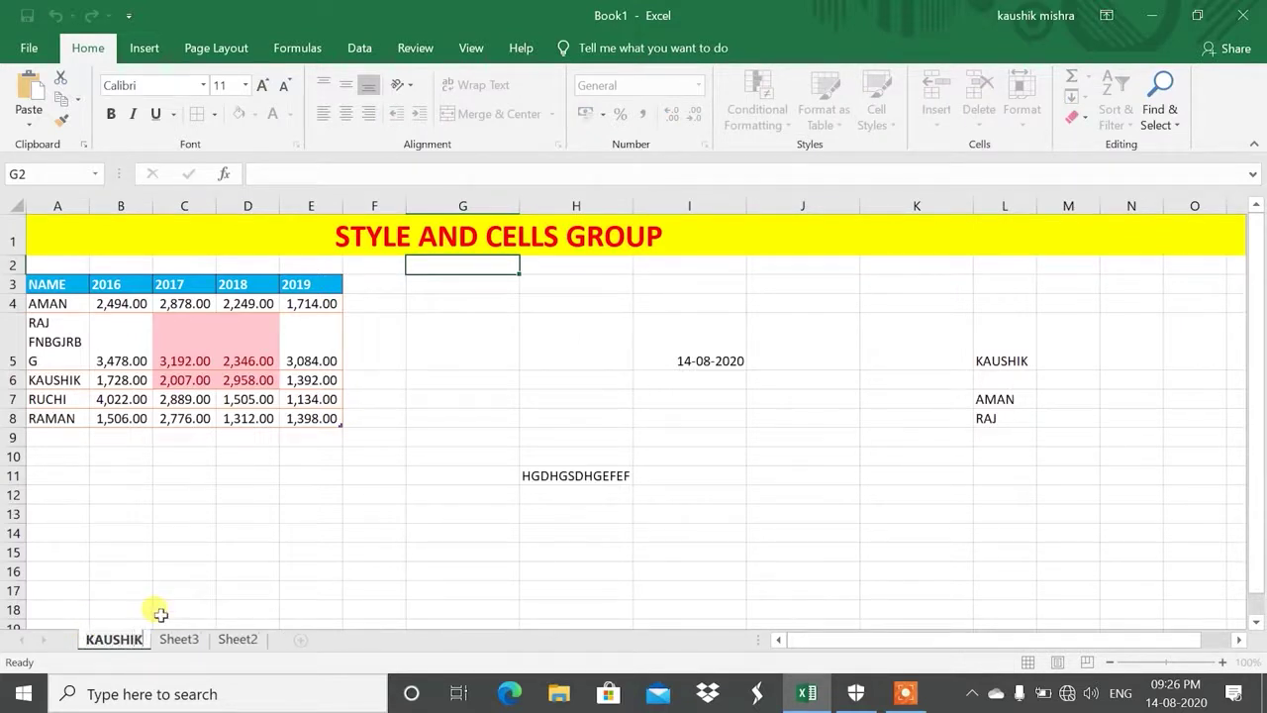
click(203, 493)
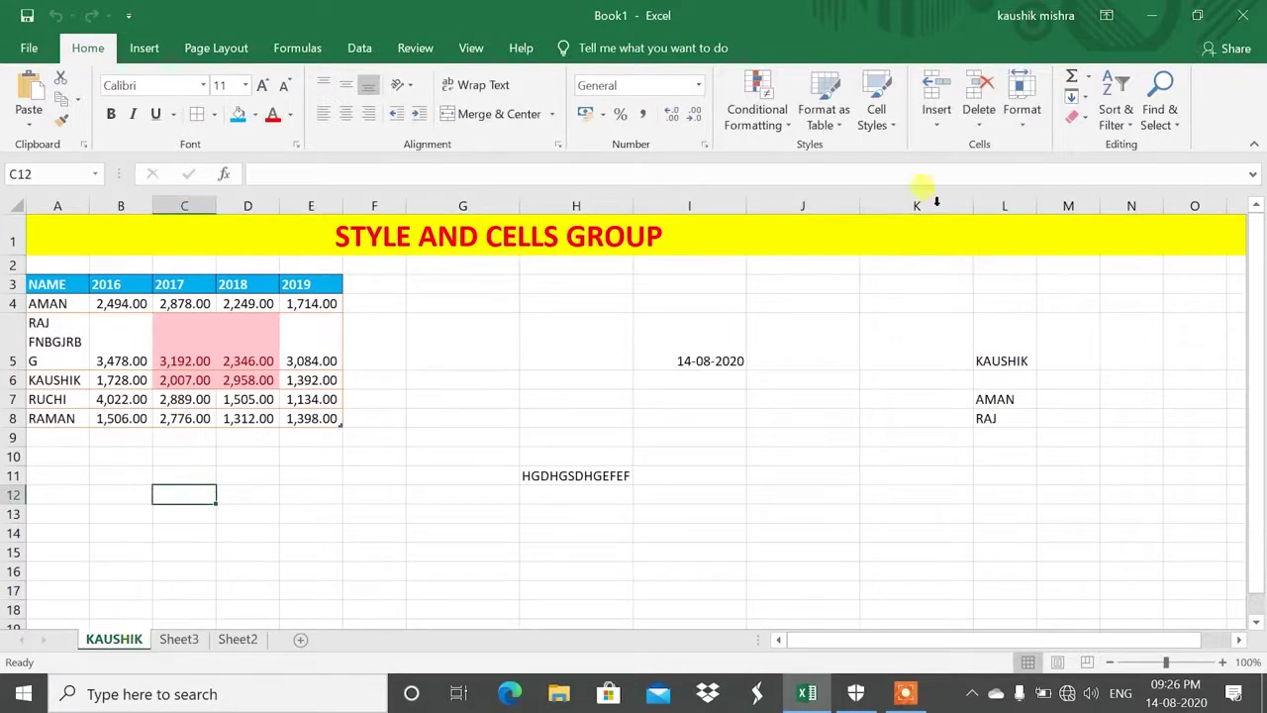
click(1021, 99)
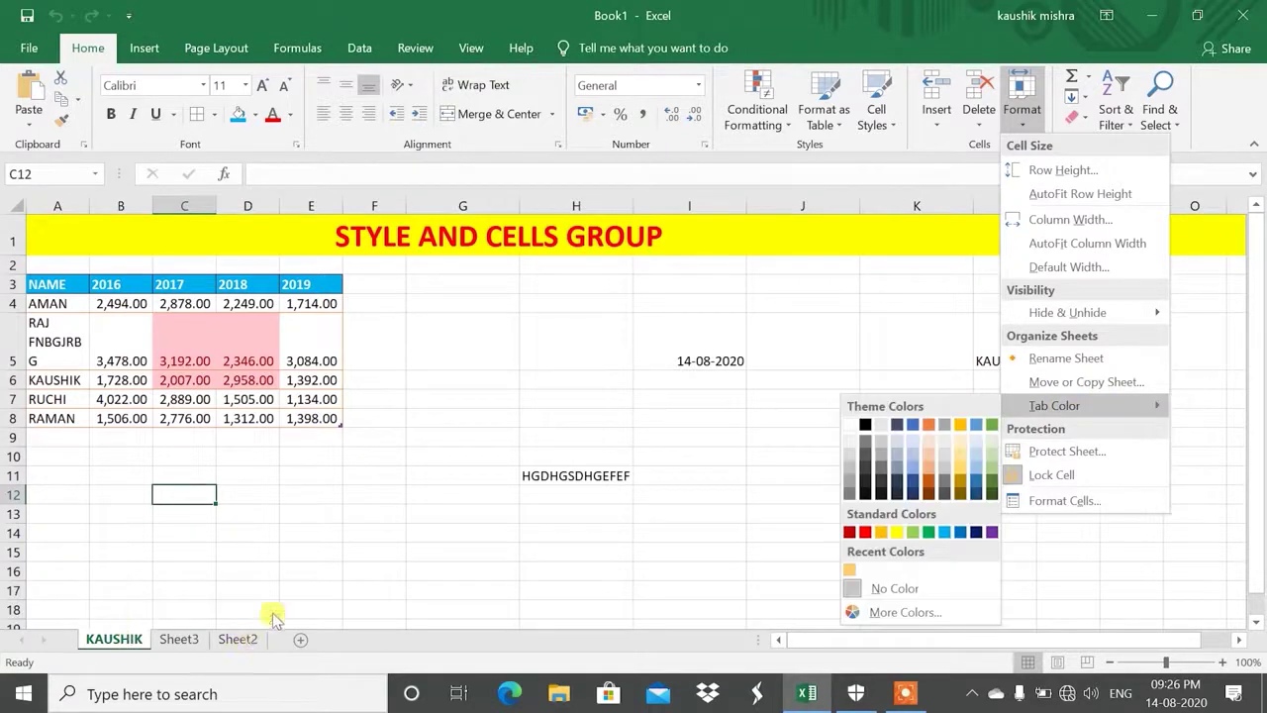
click(300, 594)
click(170, 640)
click(229, 644)
click(170, 642)
ctrl+click(134, 640)
click(121, 640)
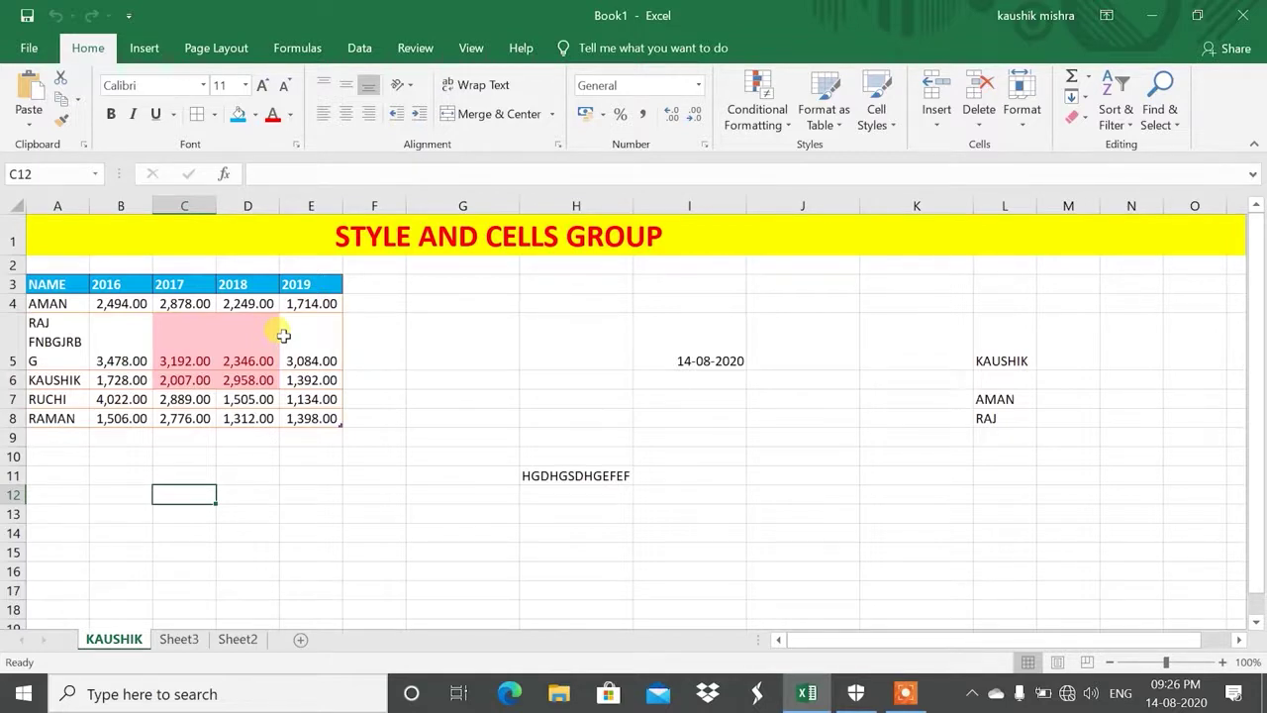
Move the renamed sheet with the sample table into a new workbook without creating a copy
right_click(124, 649)
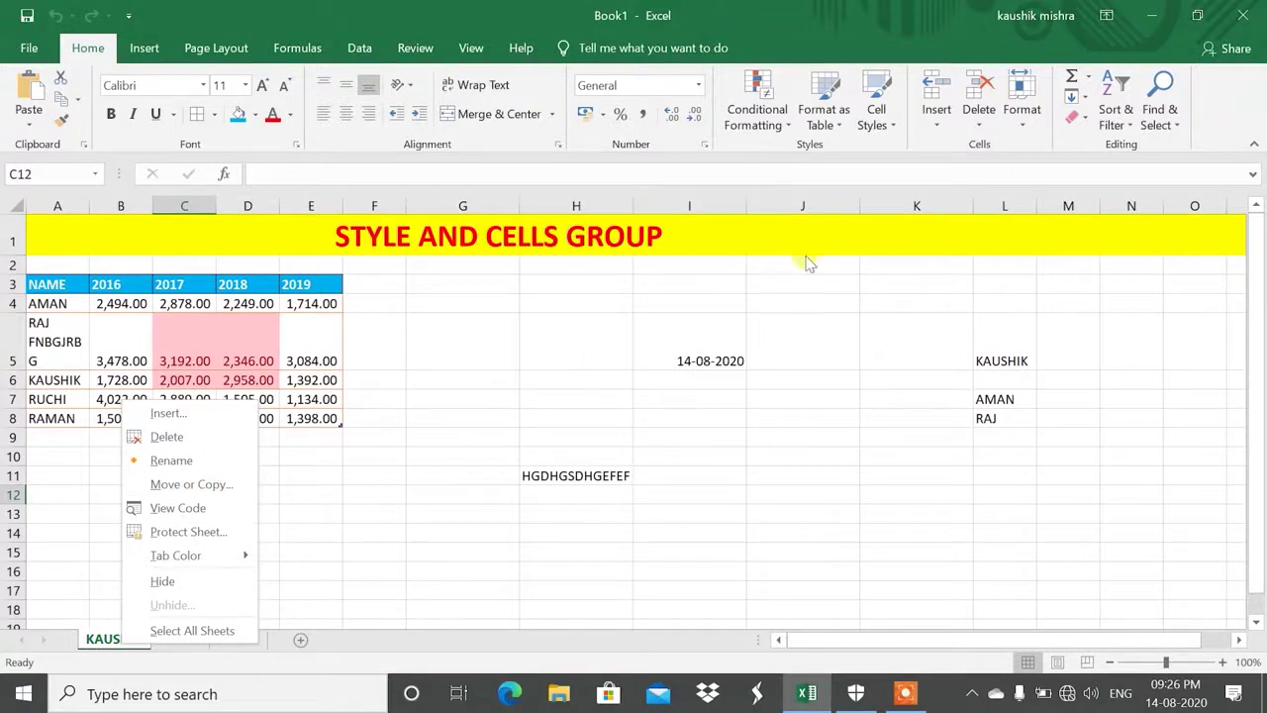
click(1020, 109)
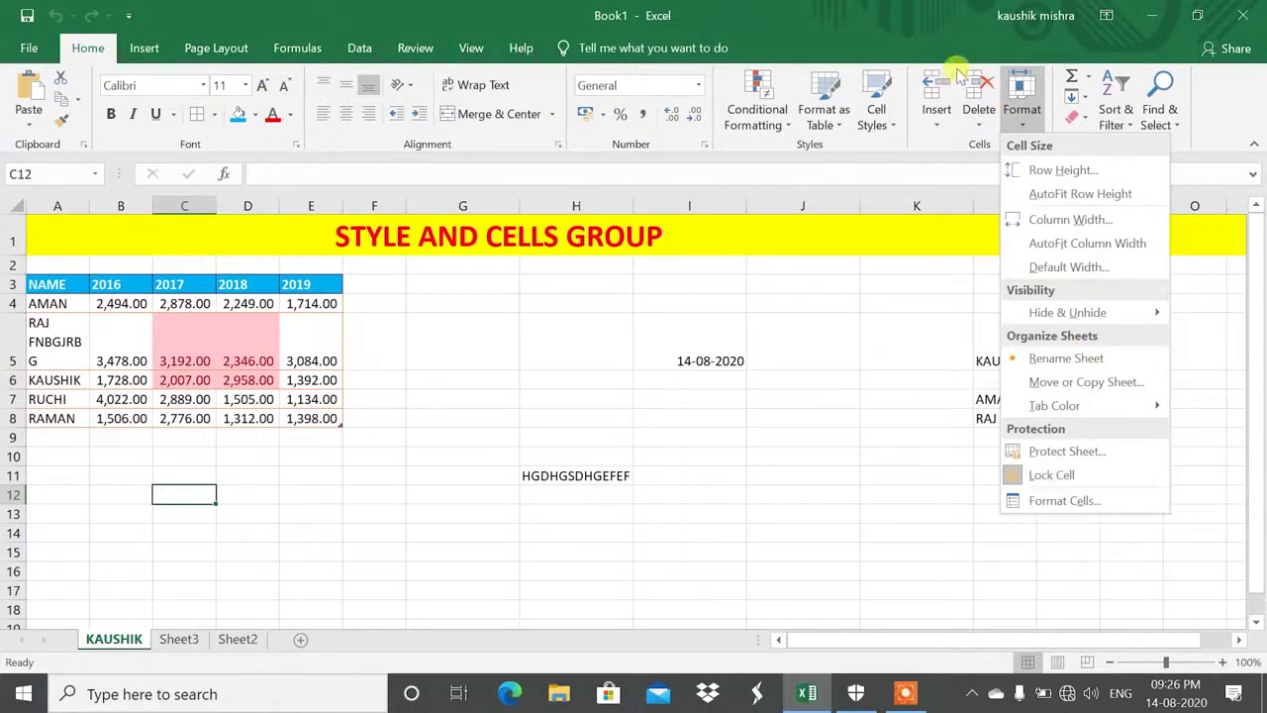
click(137, 639)
right_click(137, 640)
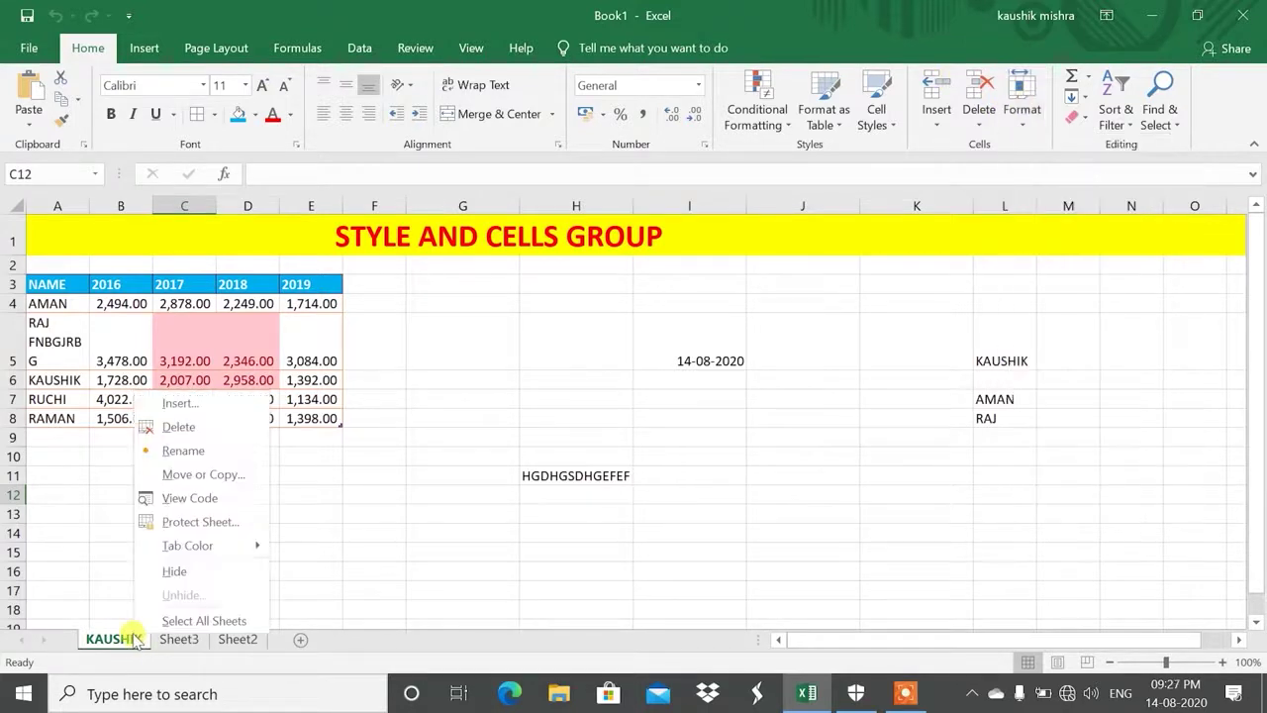
click(198, 474)
drag(239, 332, 699, 233)
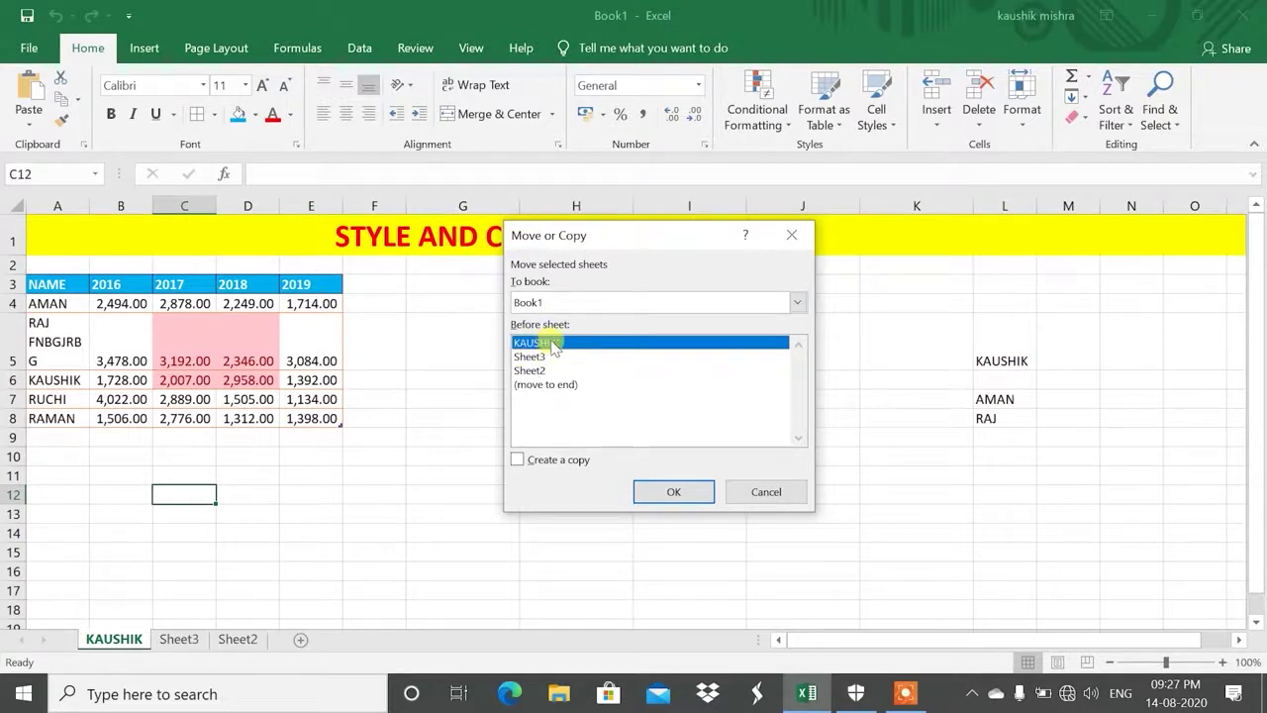
click(597, 303)
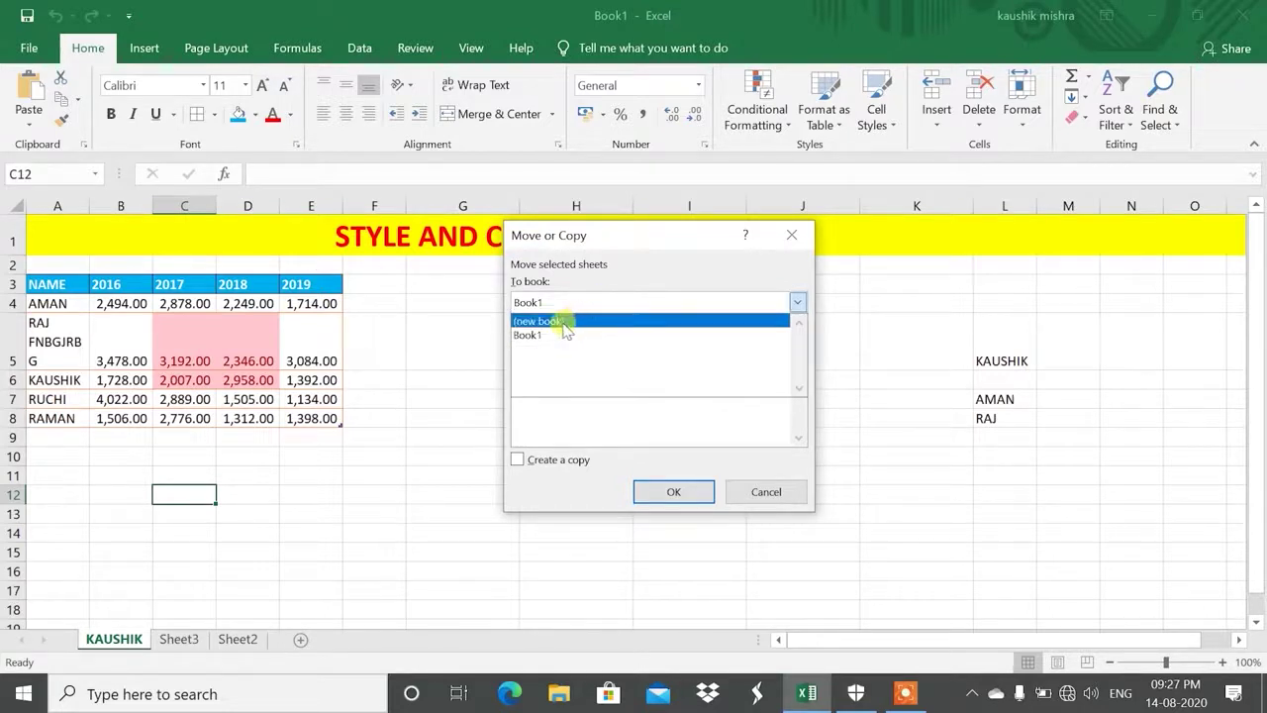
click(561, 322)
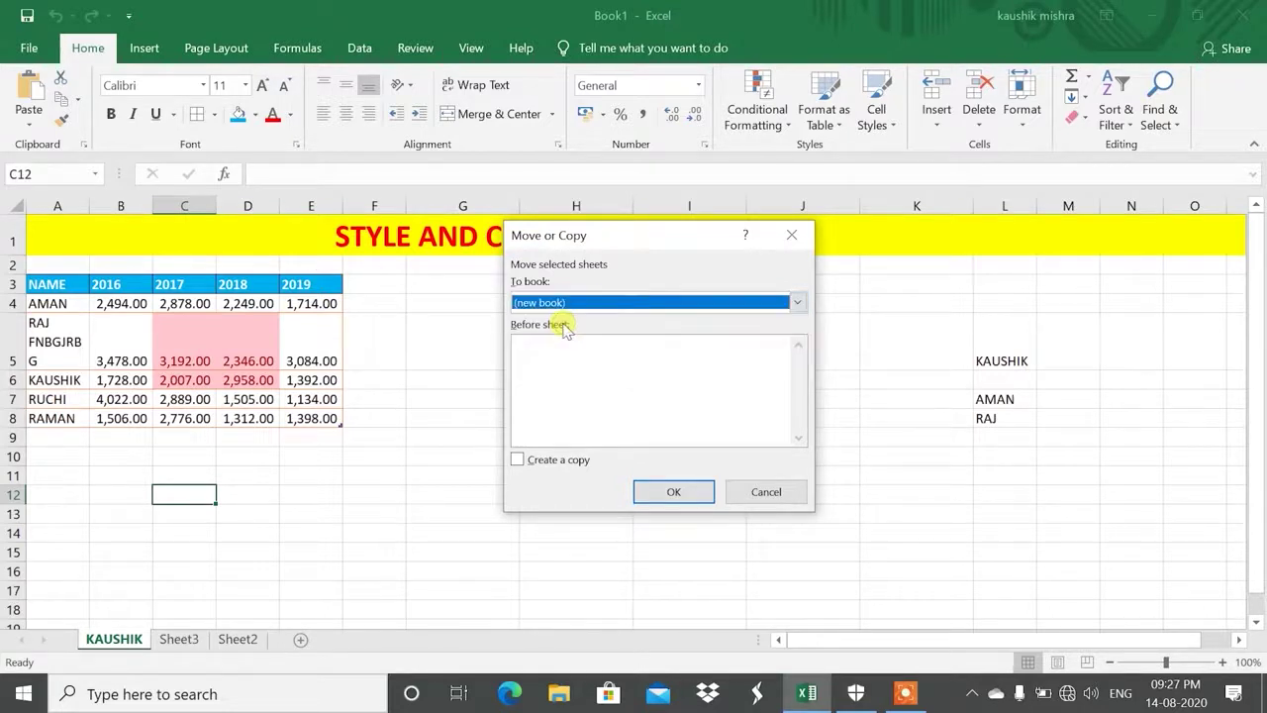
click(693, 491)
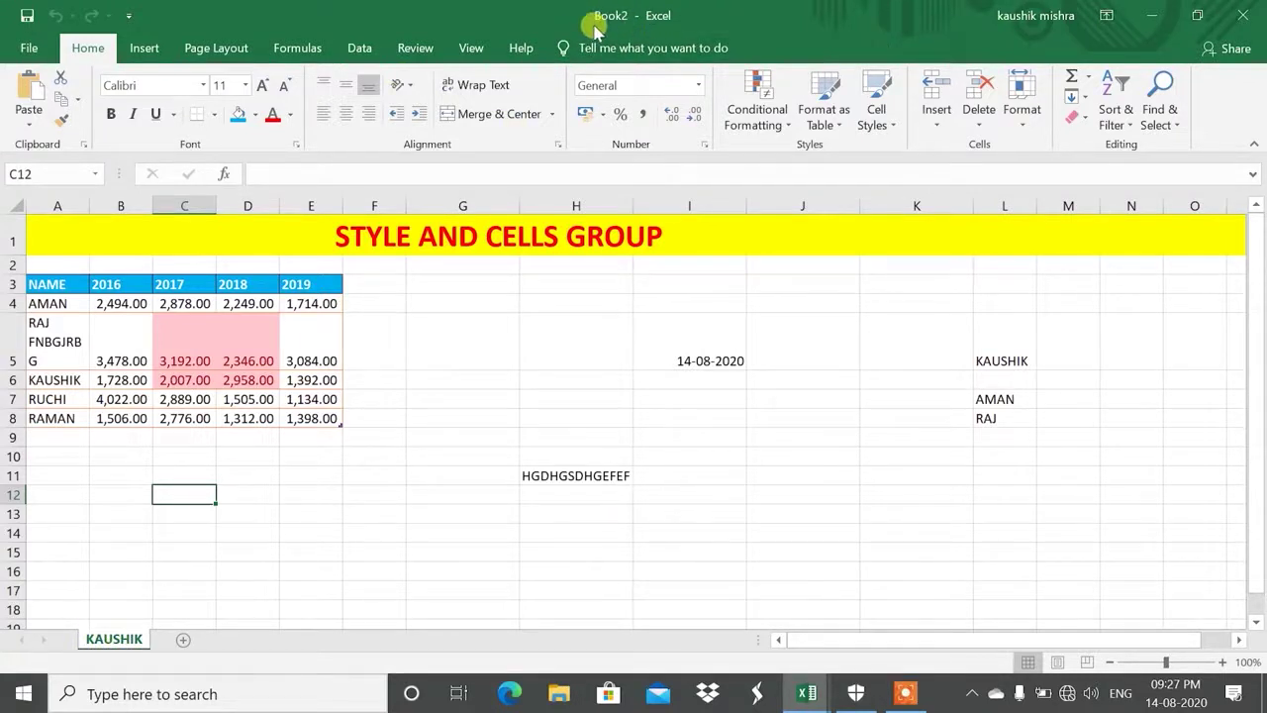
Compare Book1 and Book2 to check which sheets each workbook contains, ending in Book2
mouse_move(807, 693)
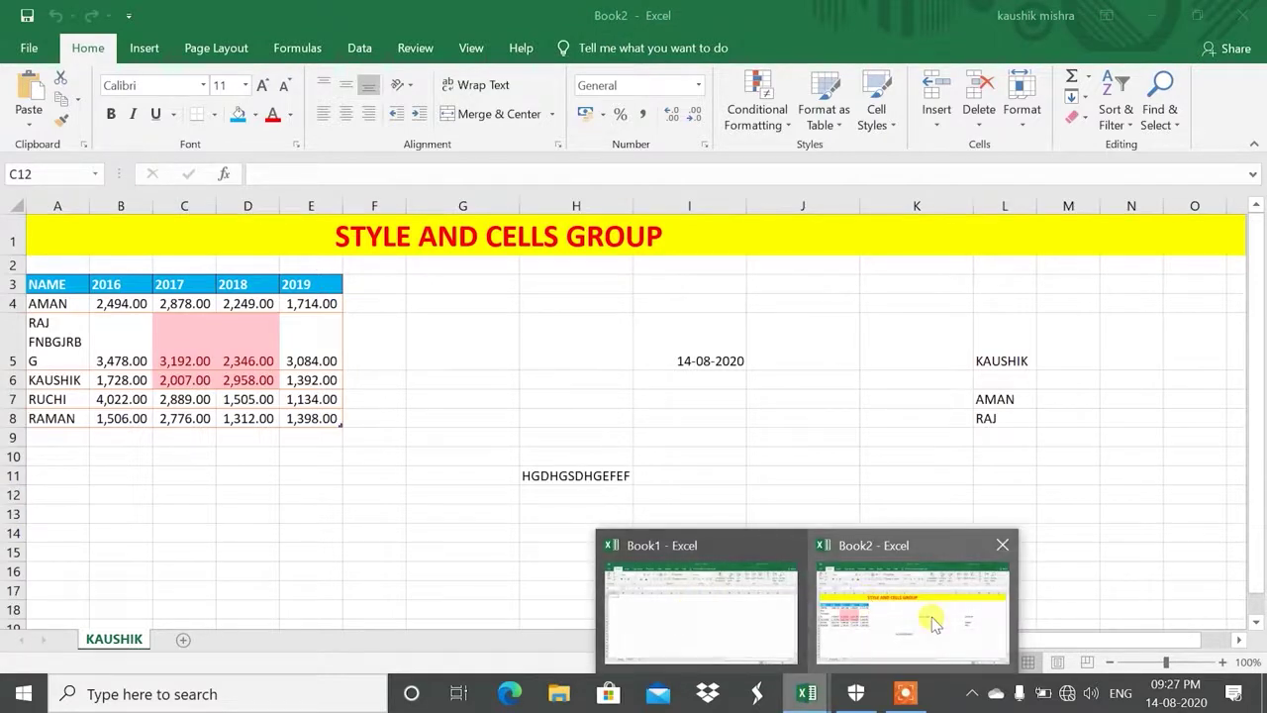
click(755, 600)
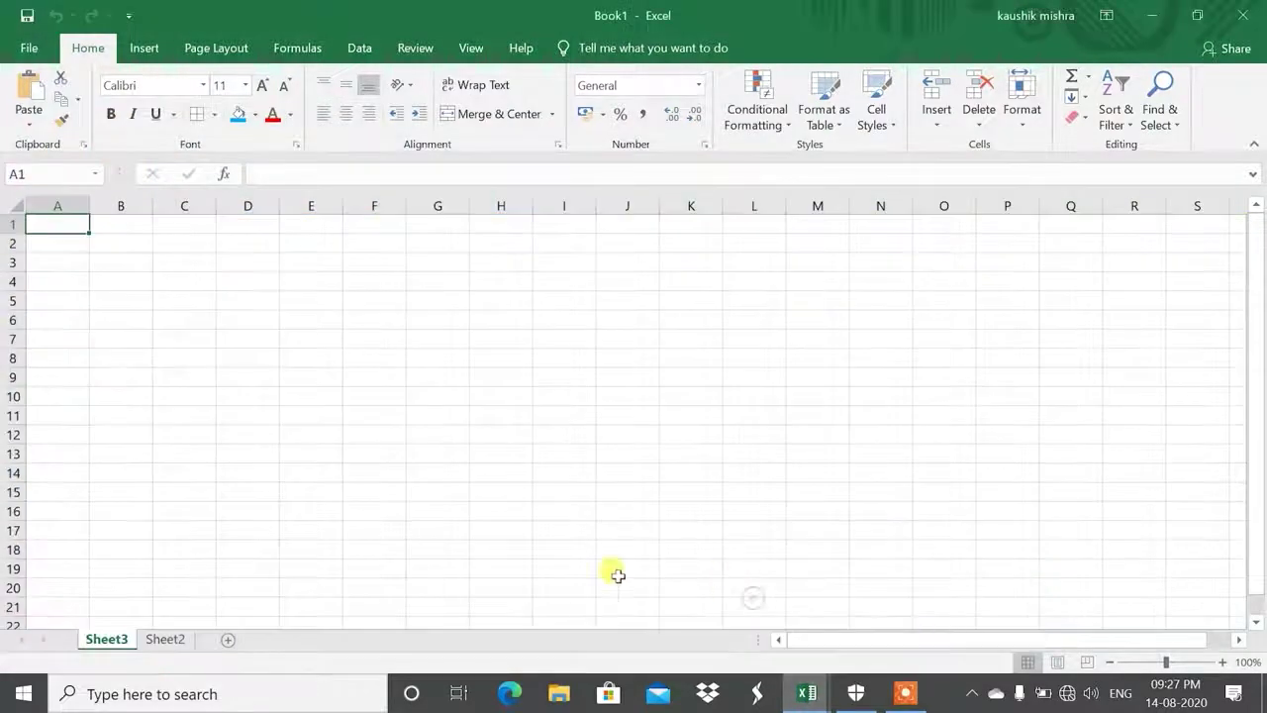
drag(807, 693, 902, 600)
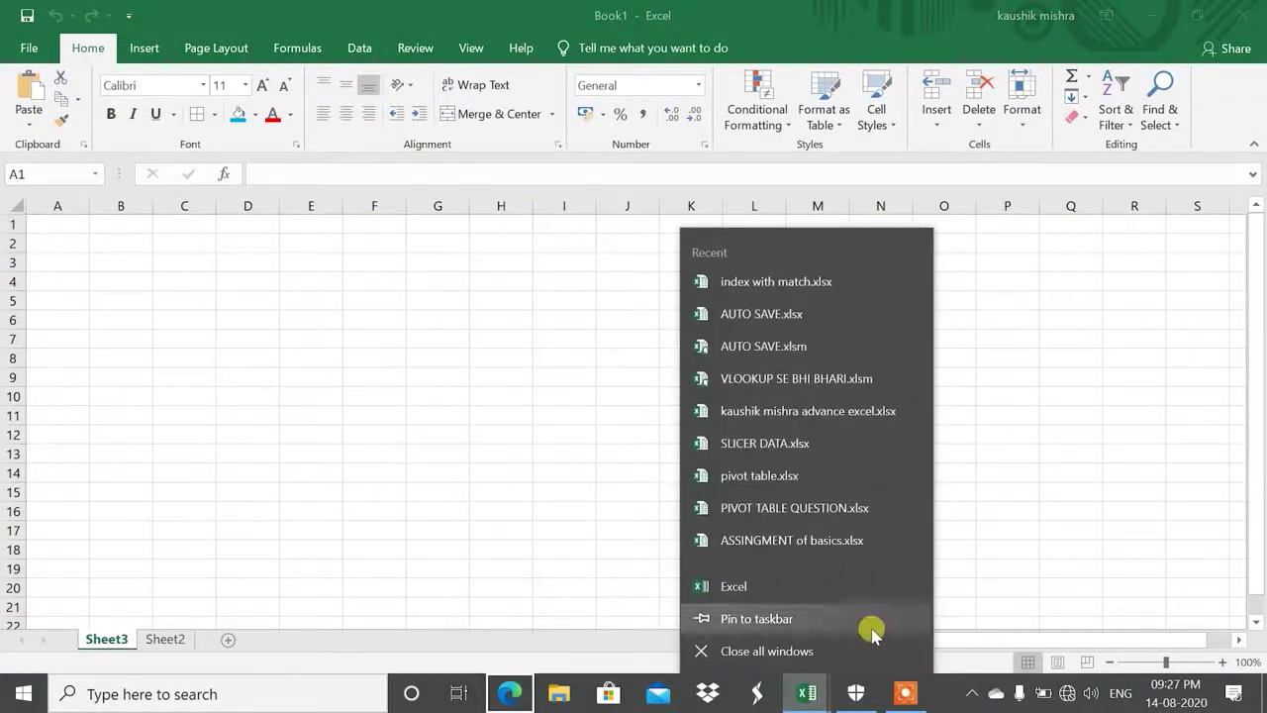
click(1012, 542)
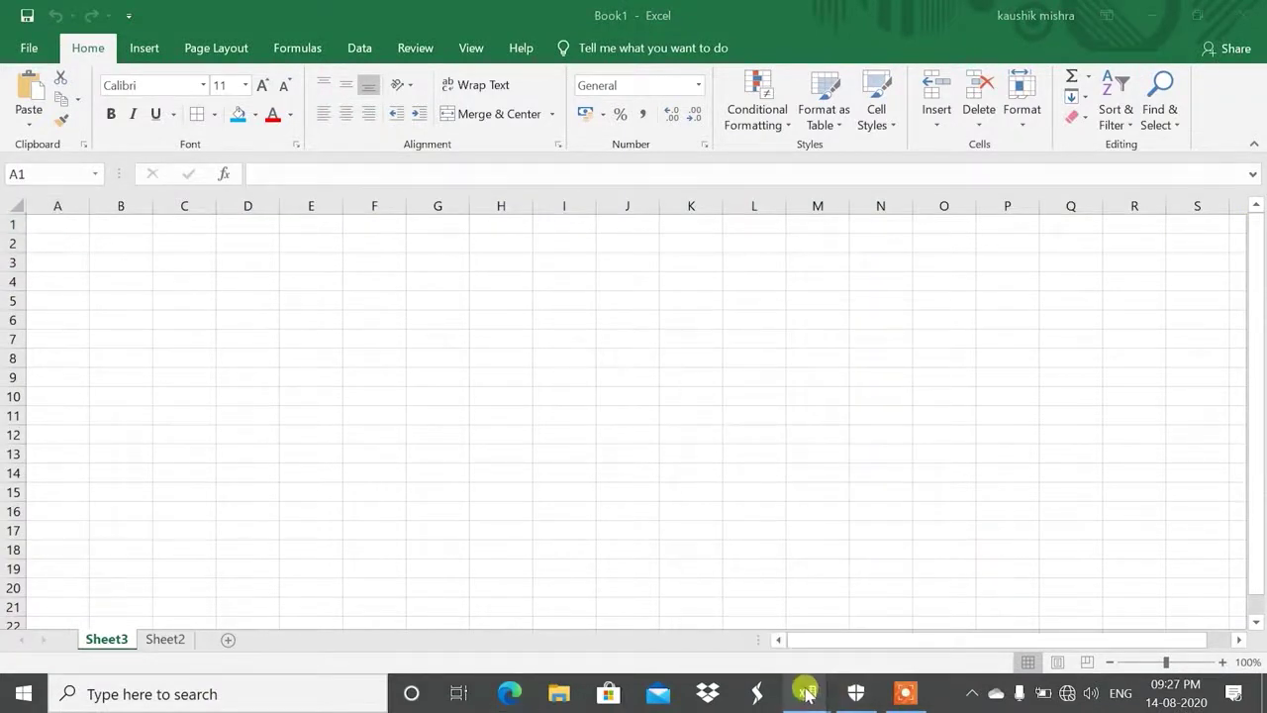
mouse_move(807, 693)
click(847, 620)
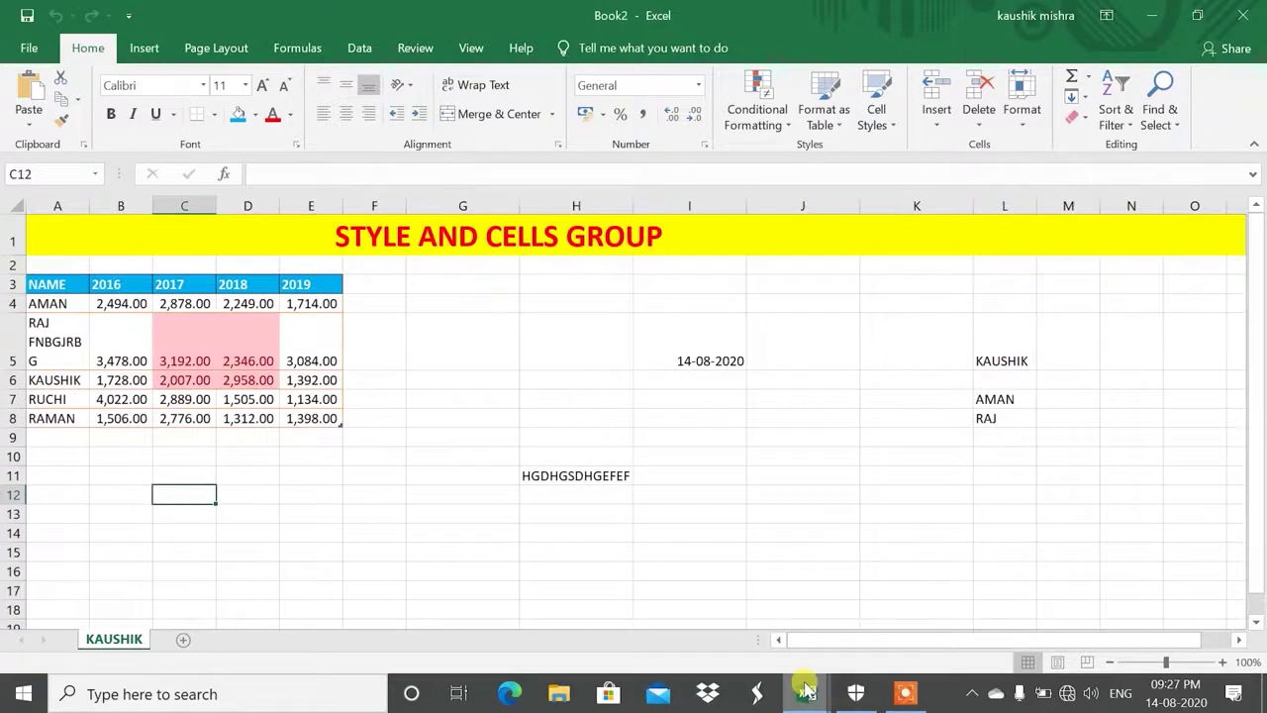
mouse_move(807, 696)
click(735, 612)
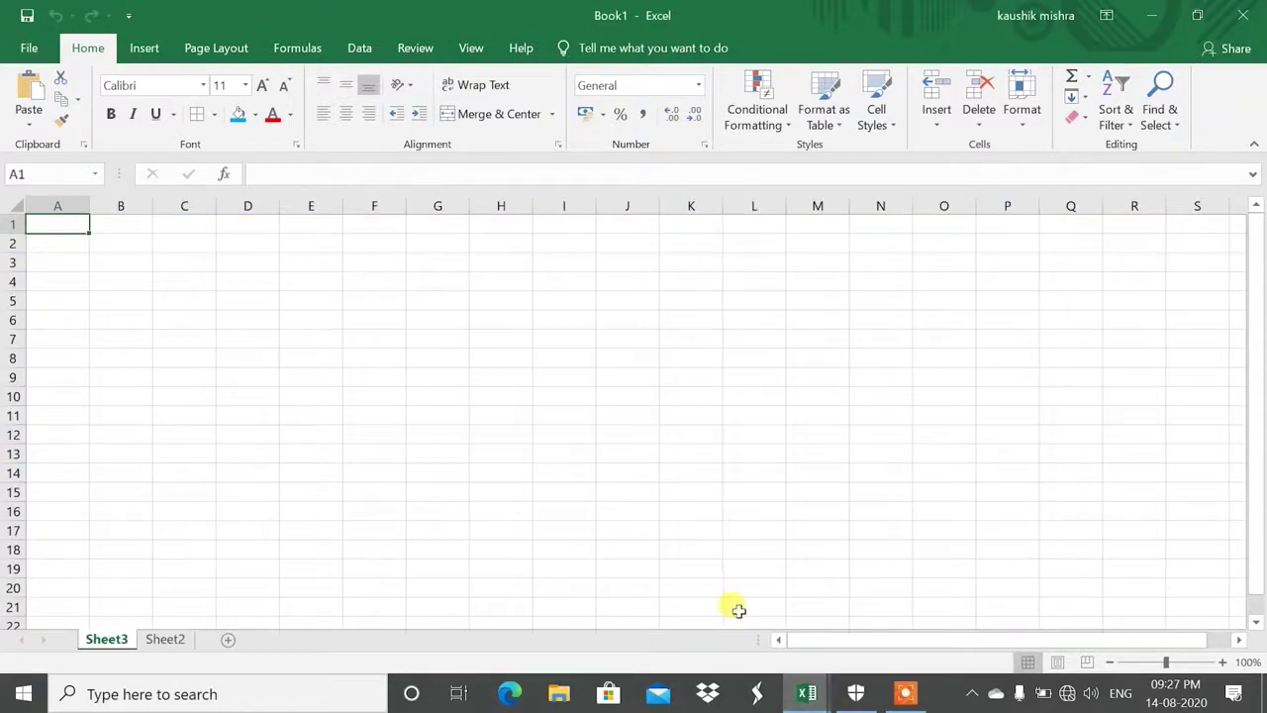
mouse_move(807, 693)
click(860, 602)
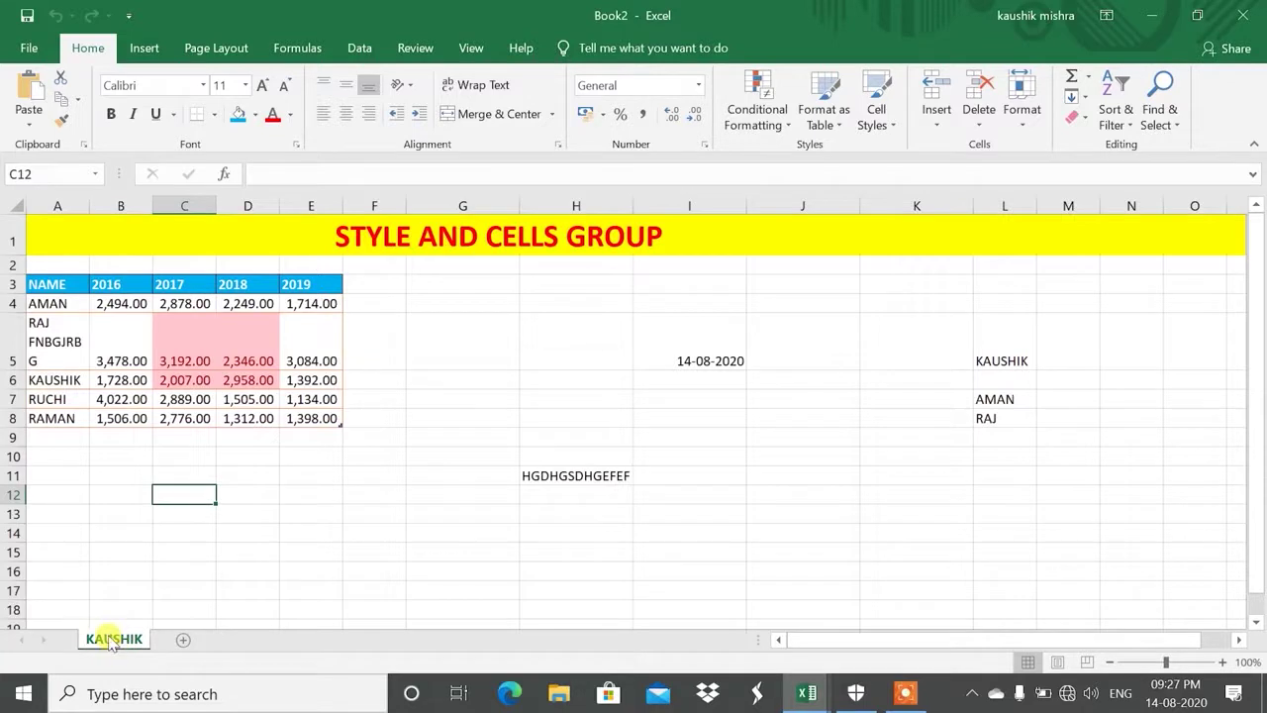
Duplicate the sample table sheet within Book2, placing the copy after the original
drag(114, 640, 168, 642)
drag(168, 642, 163, 641)
click(139, 641)
click(178, 639)
click(144, 640)
click(203, 639)
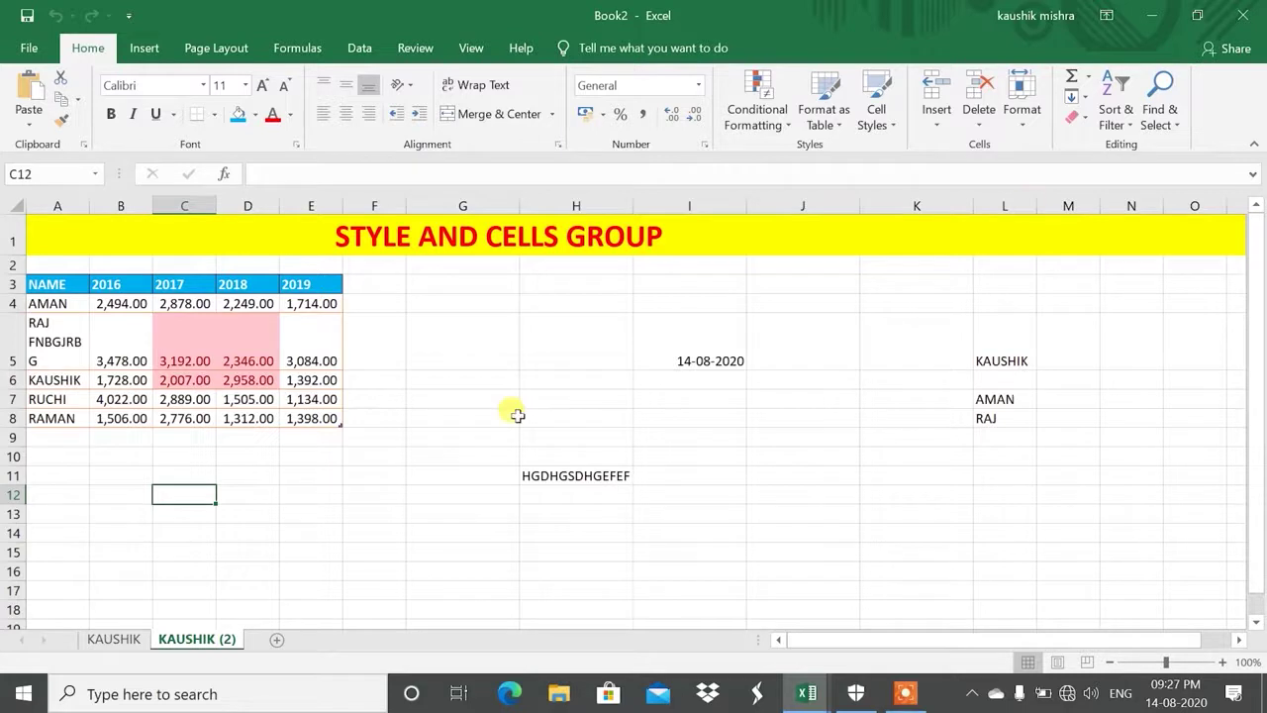
Set the duplicated sheet's tab color to the standard color red
click(1020, 107)
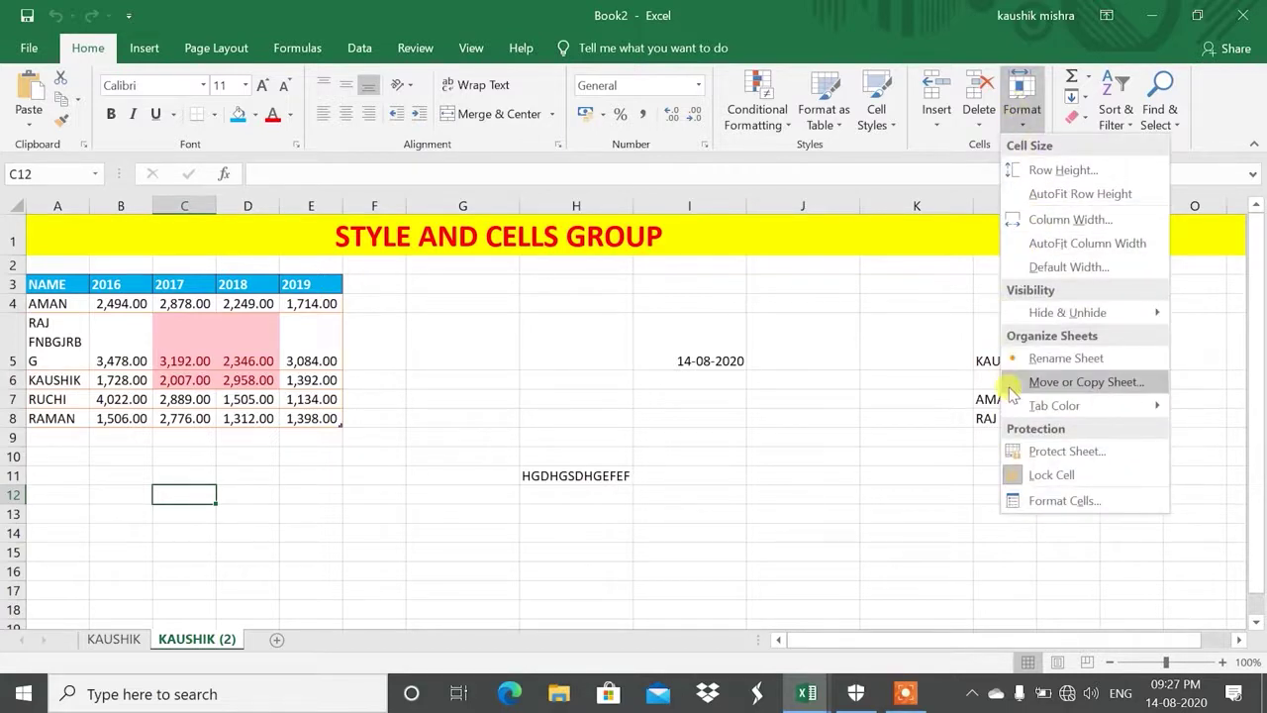
mouse_move(1023, 412)
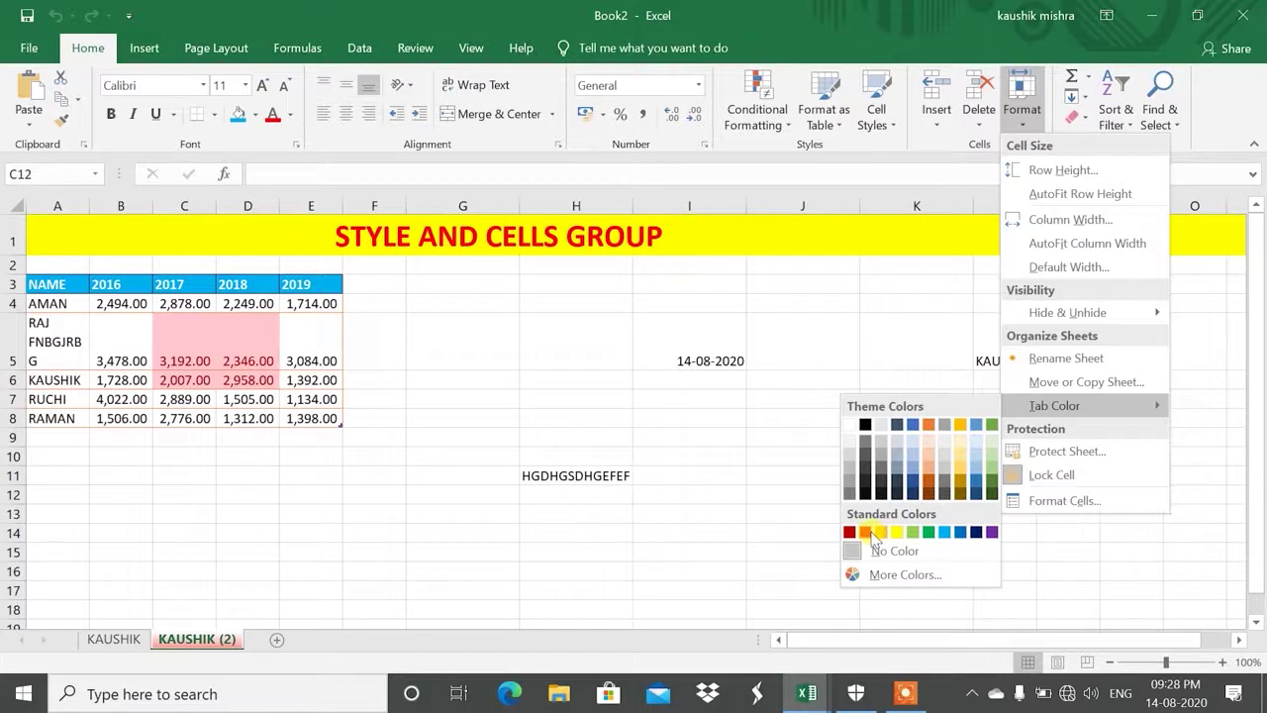
click(865, 533)
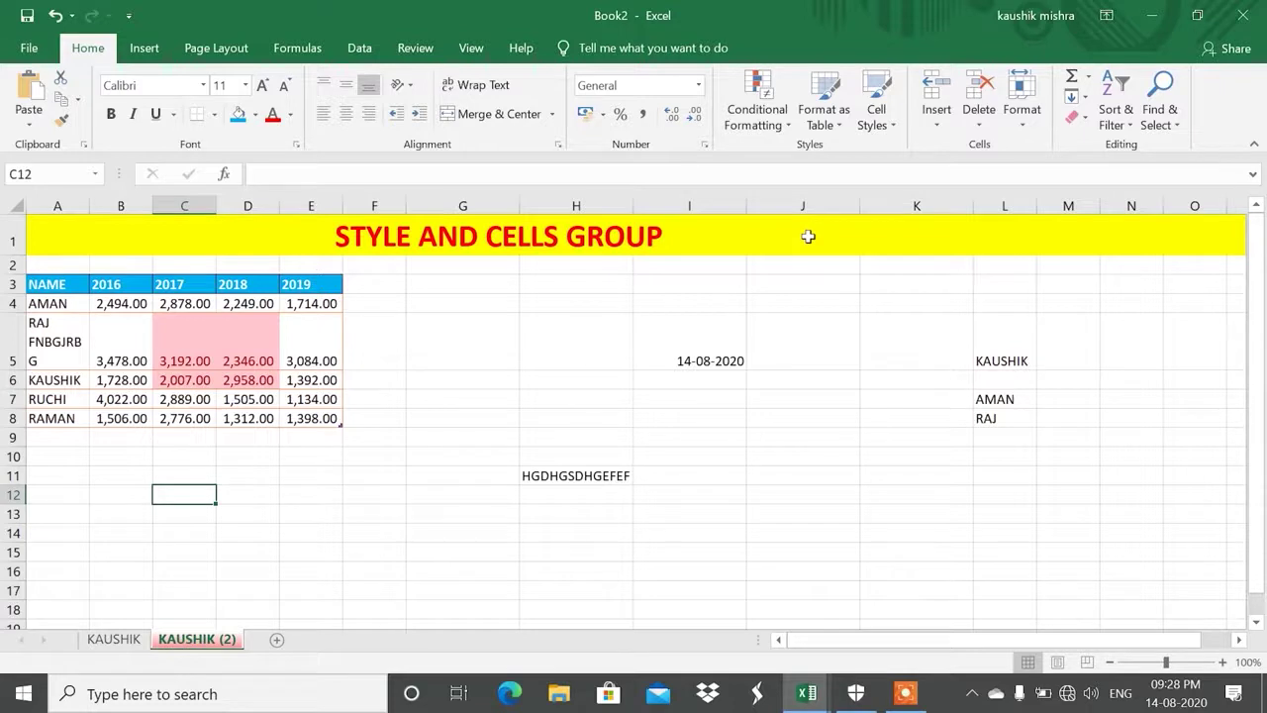
Protect the duplicated sheet, entering and confirming a password while keeping the default permissions to select locked and unlocked cells
click(1022, 99)
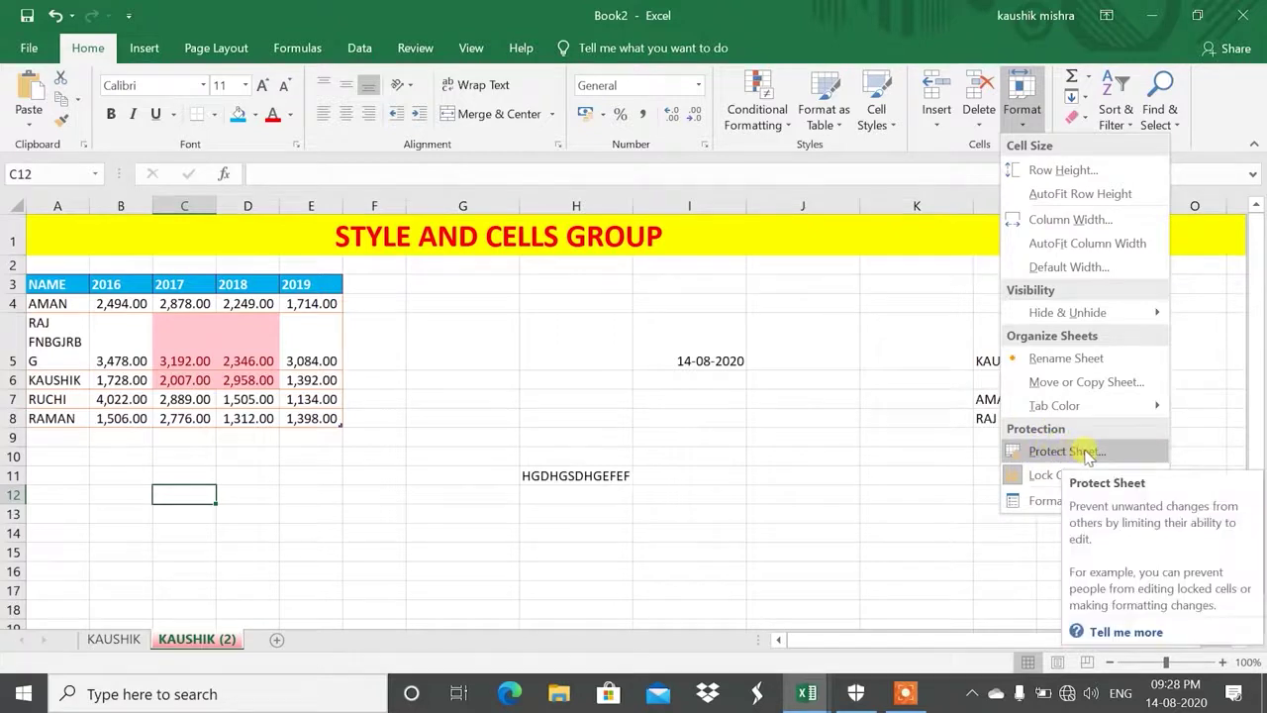
click(740, 451)
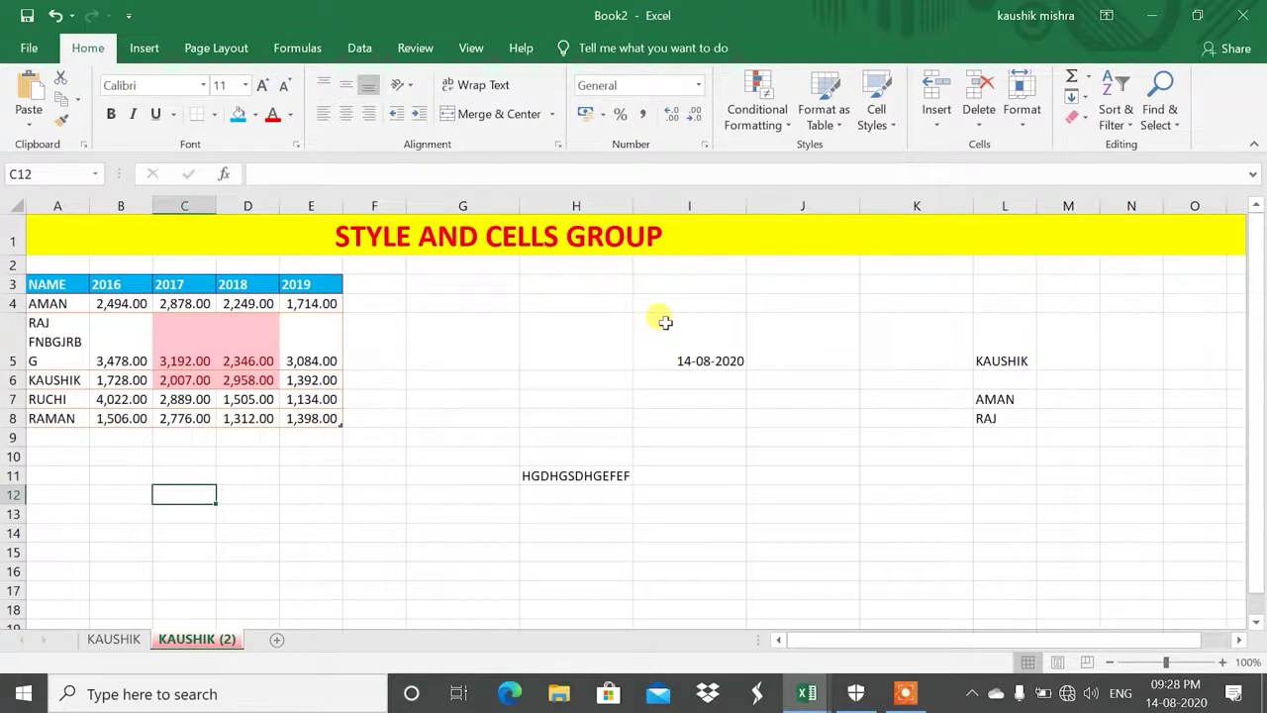
click(1021, 114)
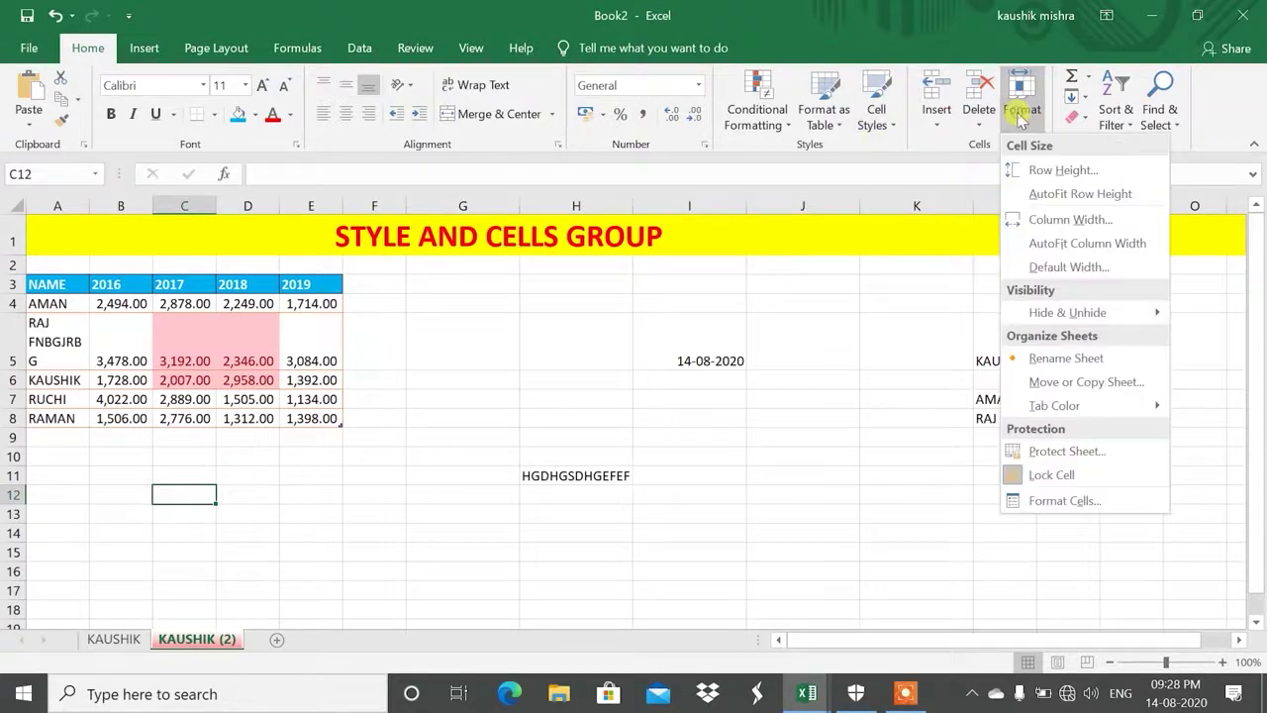
click(1044, 452)
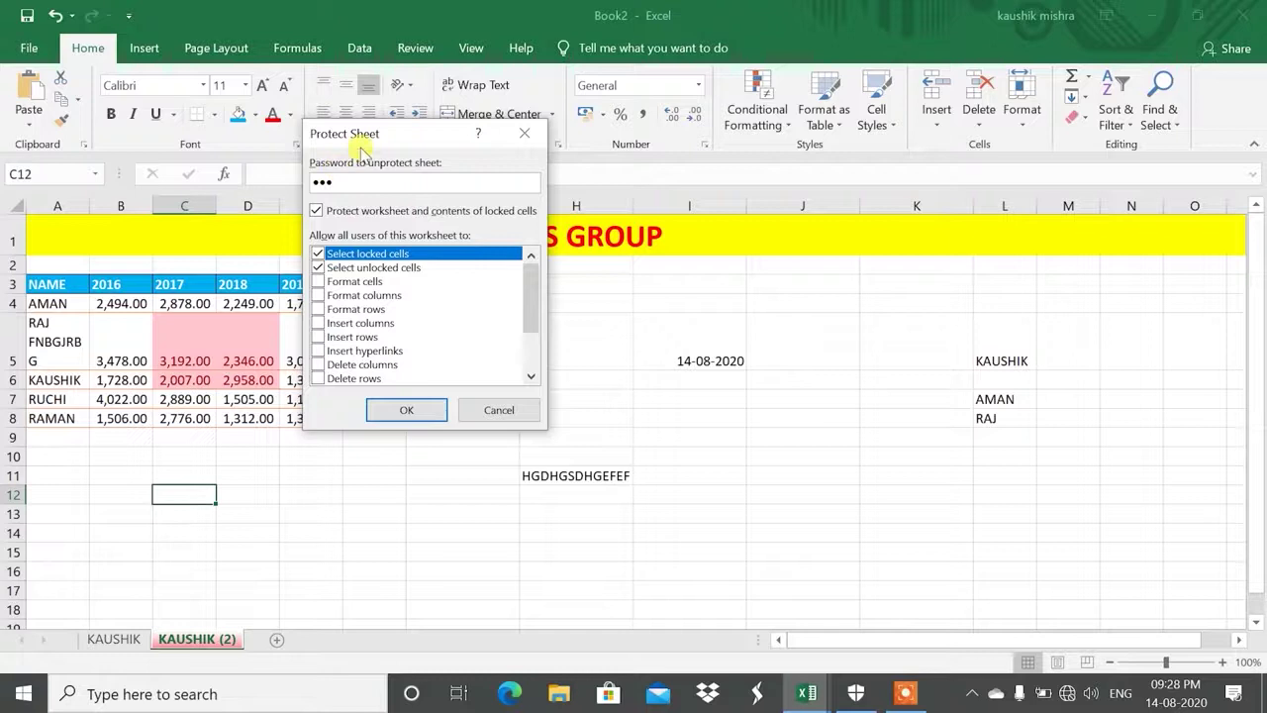
click(420, 410)
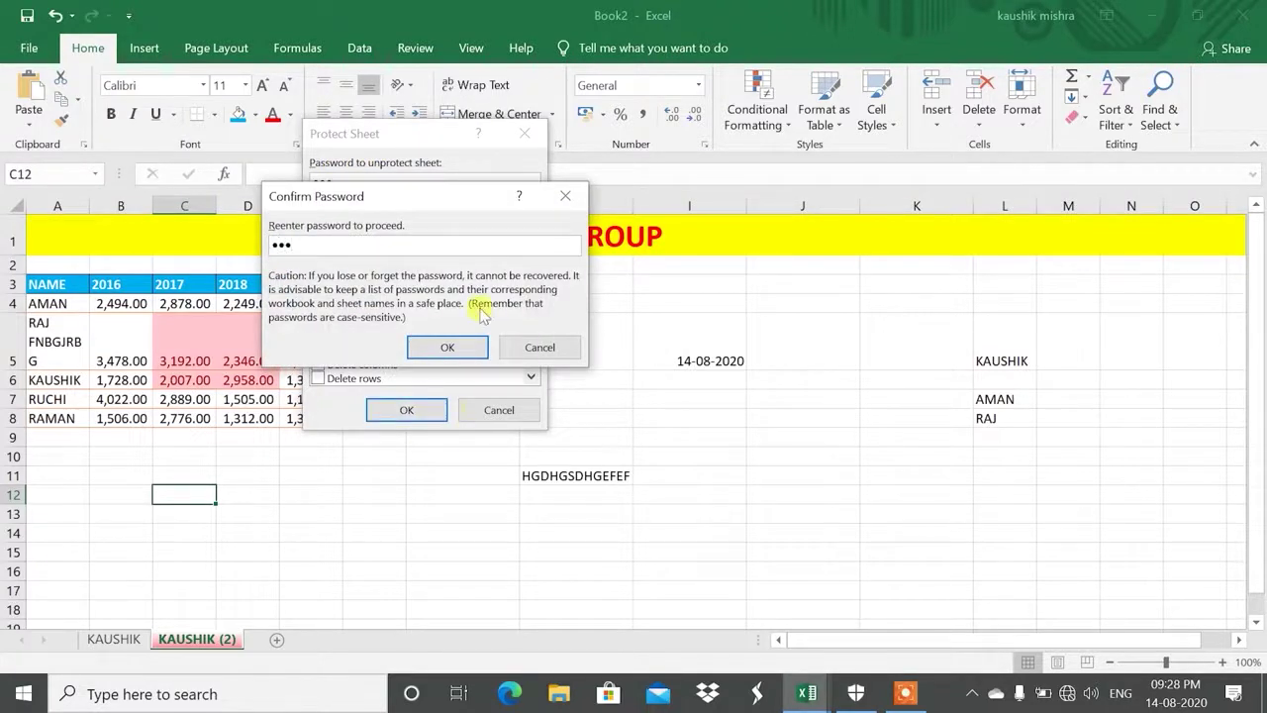
click(460, 345)
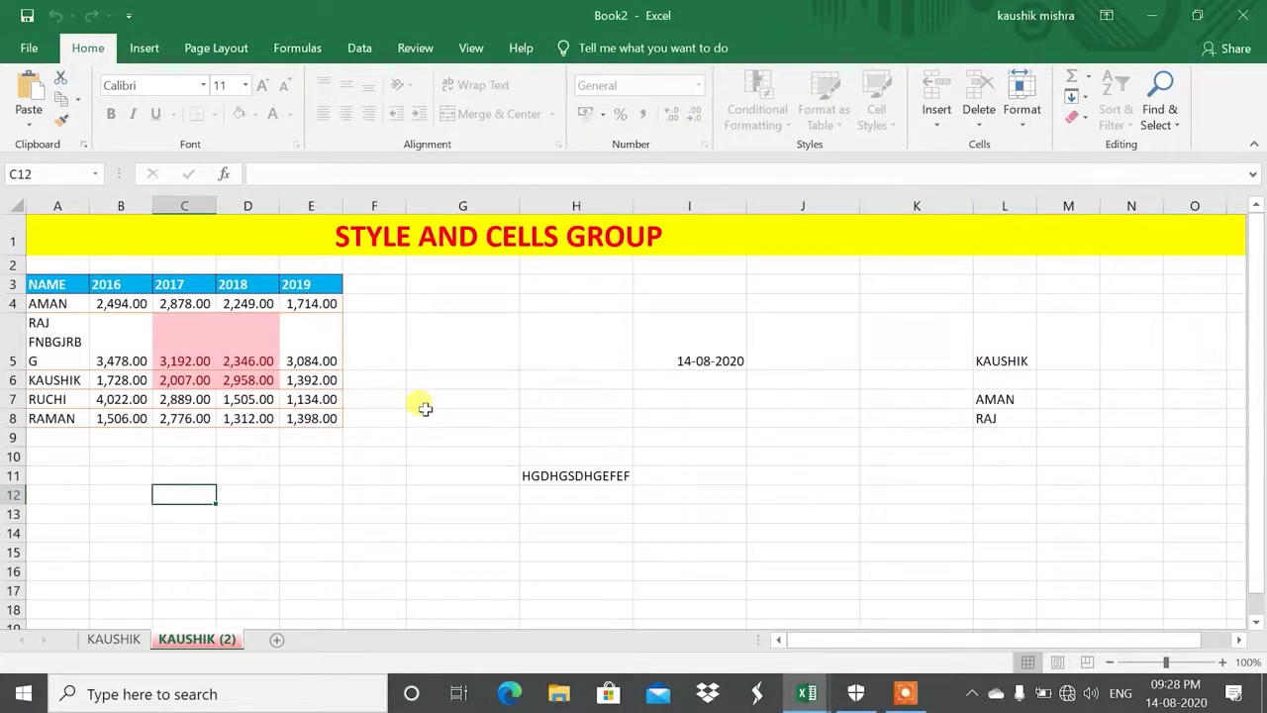
Try to enter text in cell G5 of the protected sheet
click(376, 333)
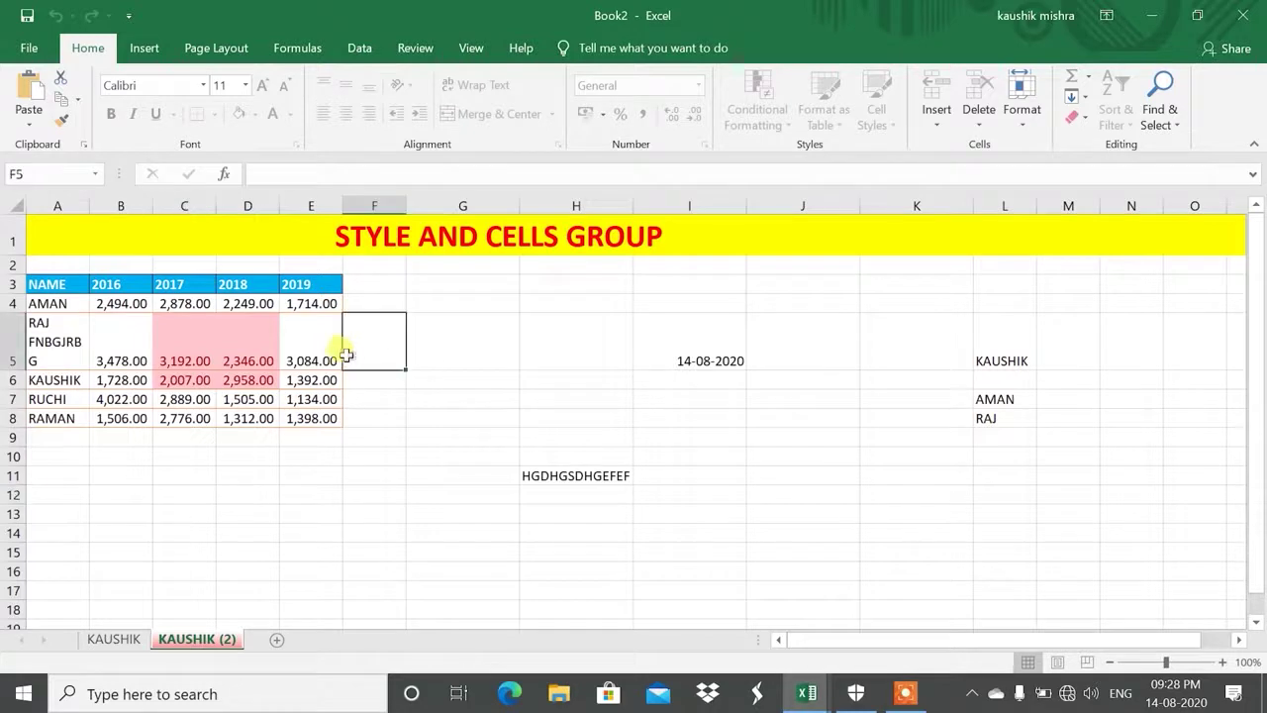
click(458, 363)
text(h)
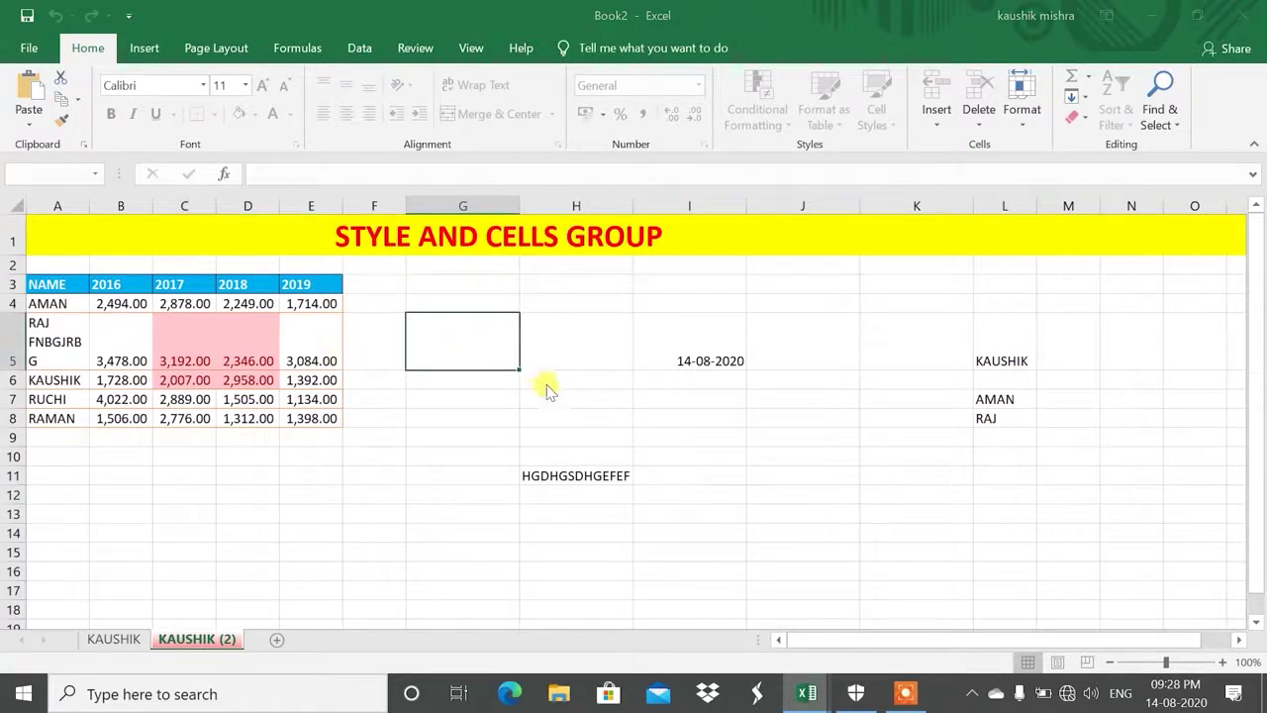
click(666, 406)
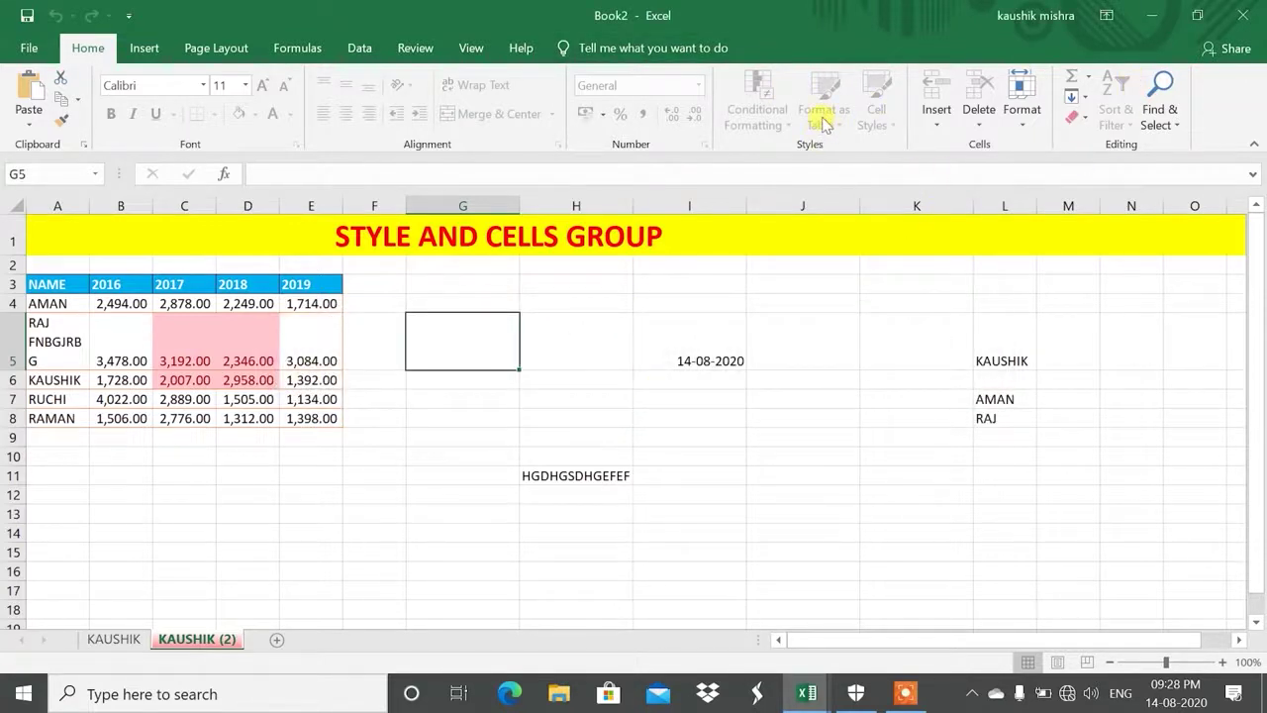
Unprotect the duplicated sheet by entering its password
click(1022, 111)
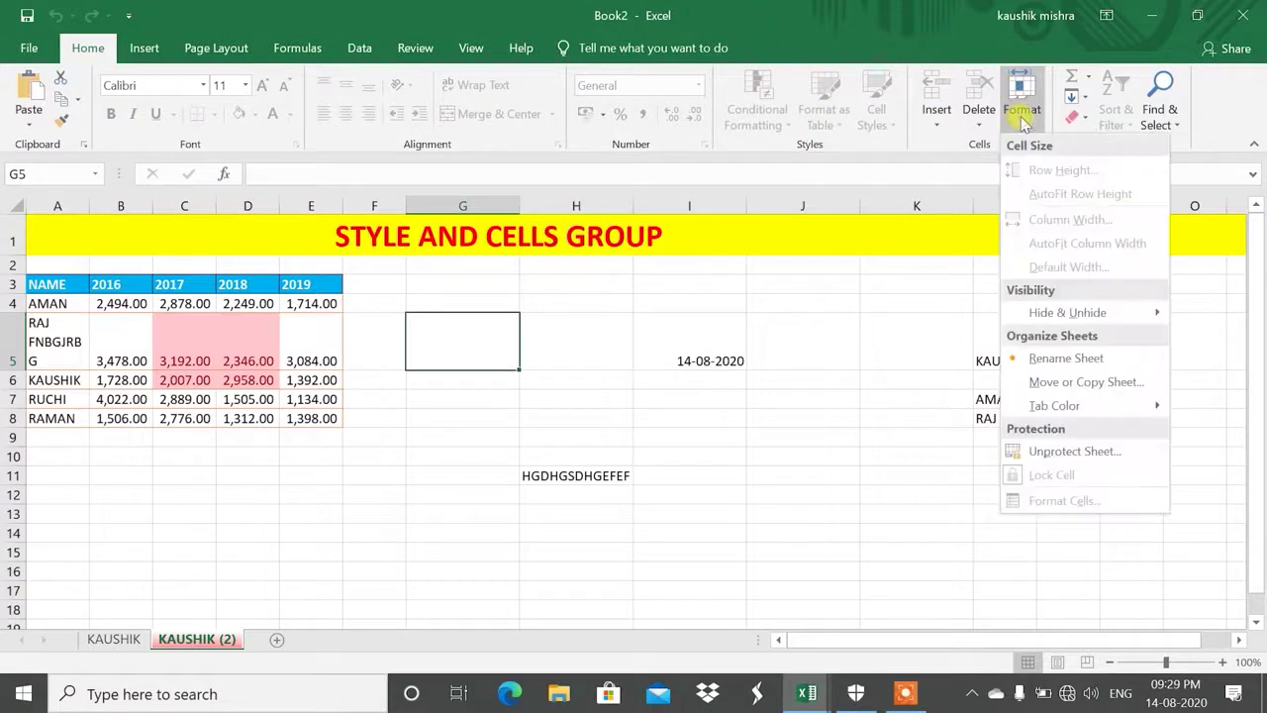
click(1048, 451)
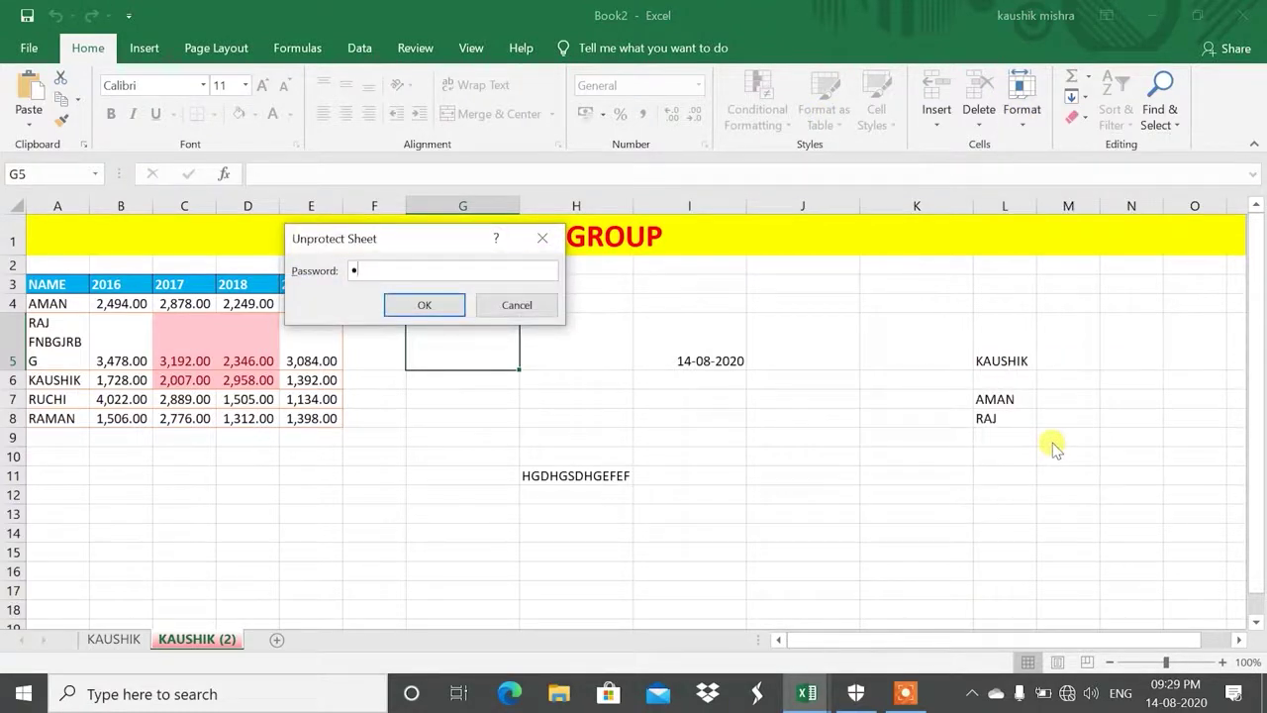
key(Return)
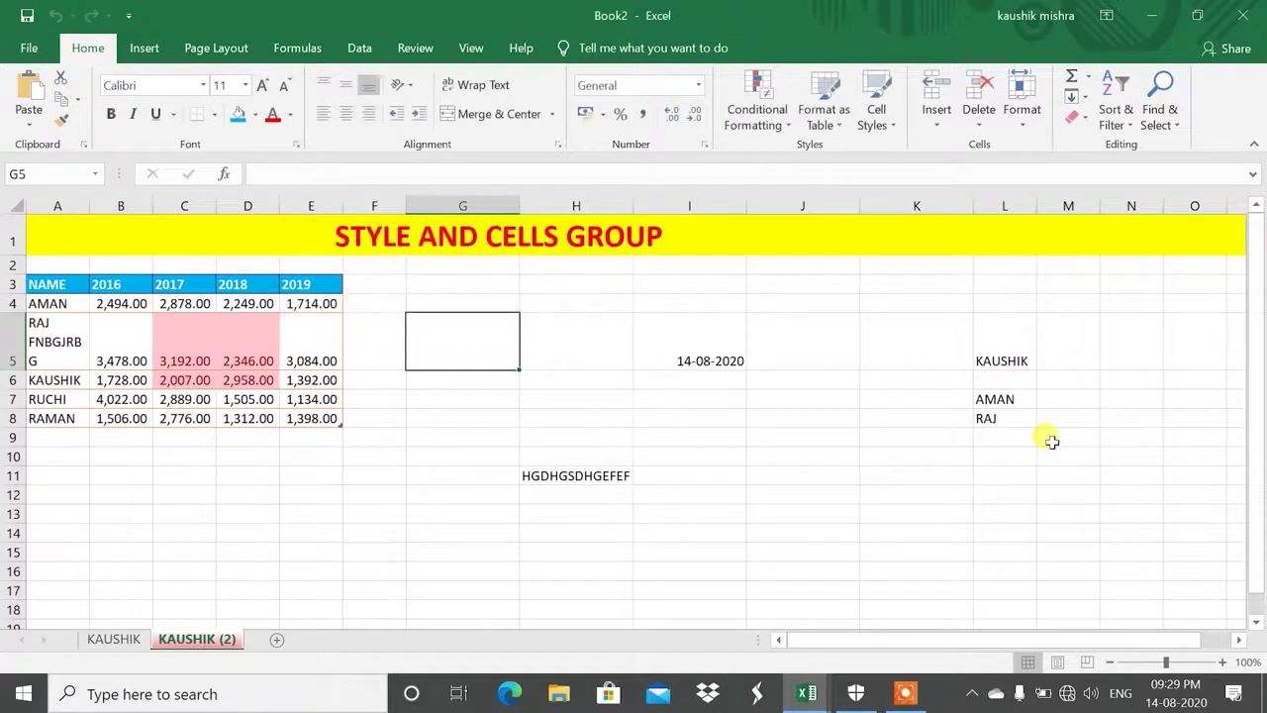
click(506, 434)
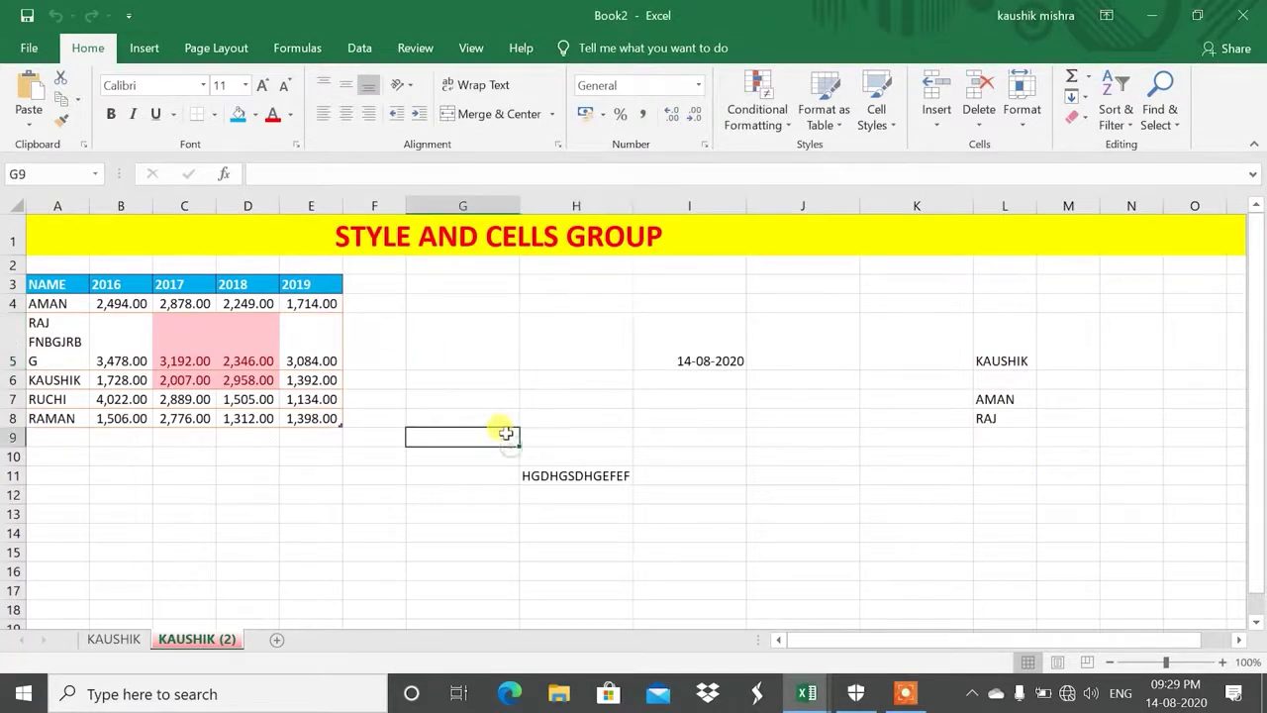
Turn off cell locking for the range I6:K14
click(1022, 111)
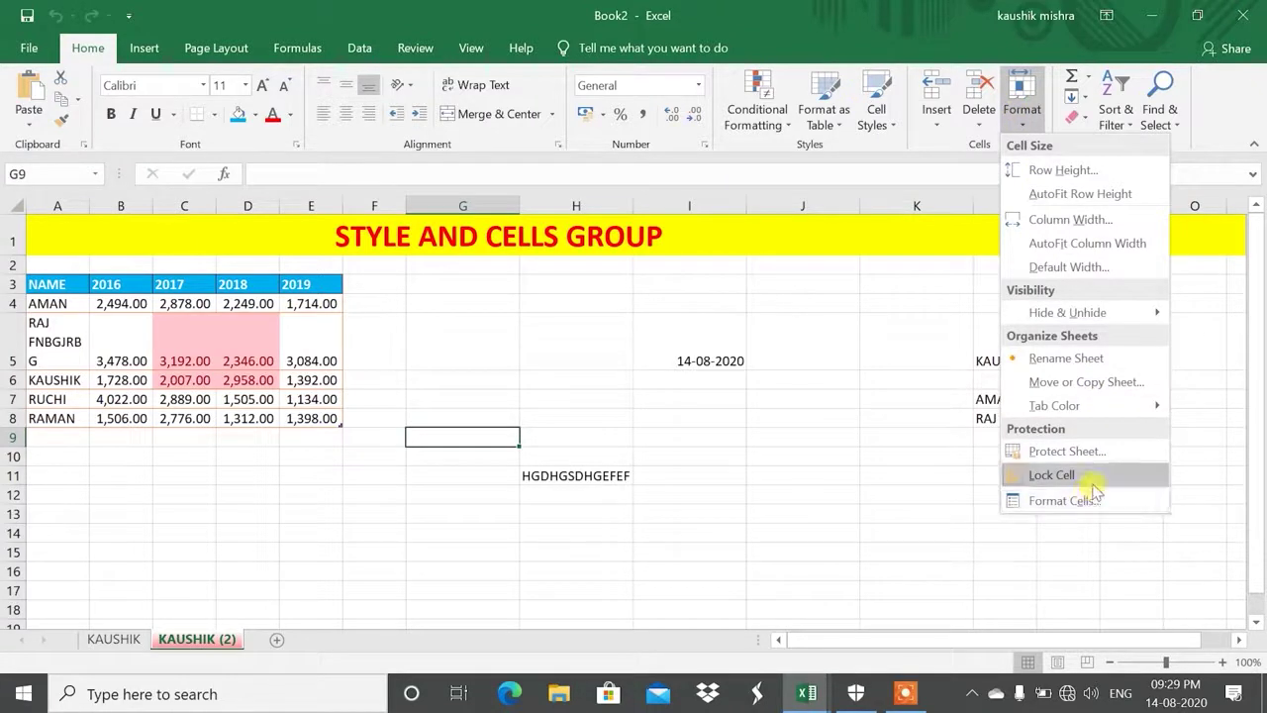
click(827, 463)
drag(678, 379, 890, 528)
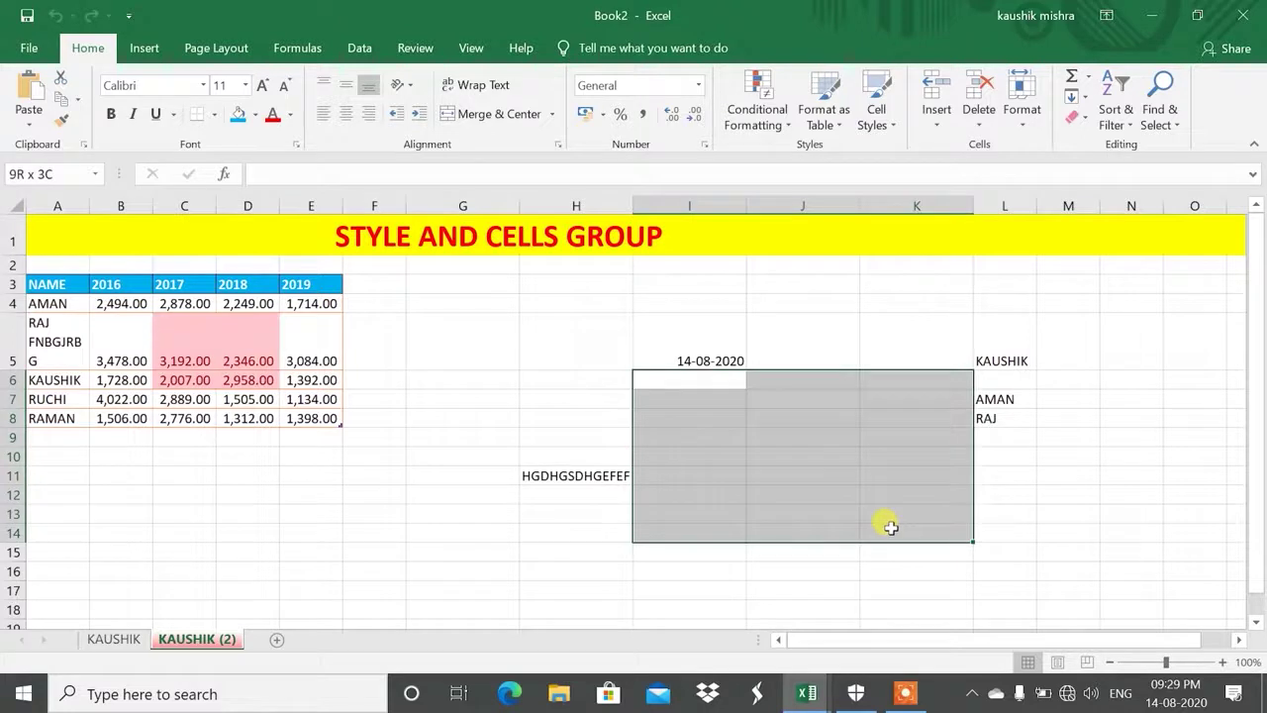
click(1023, 117)
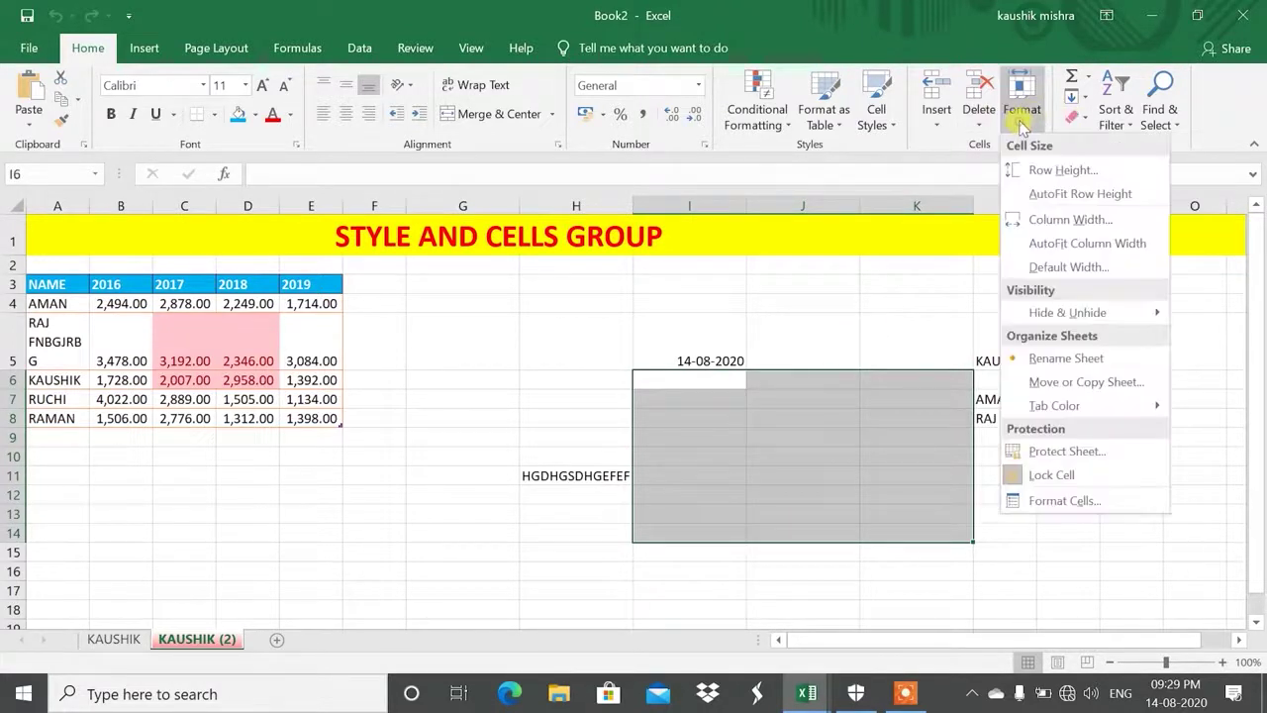
click(1089, 485)
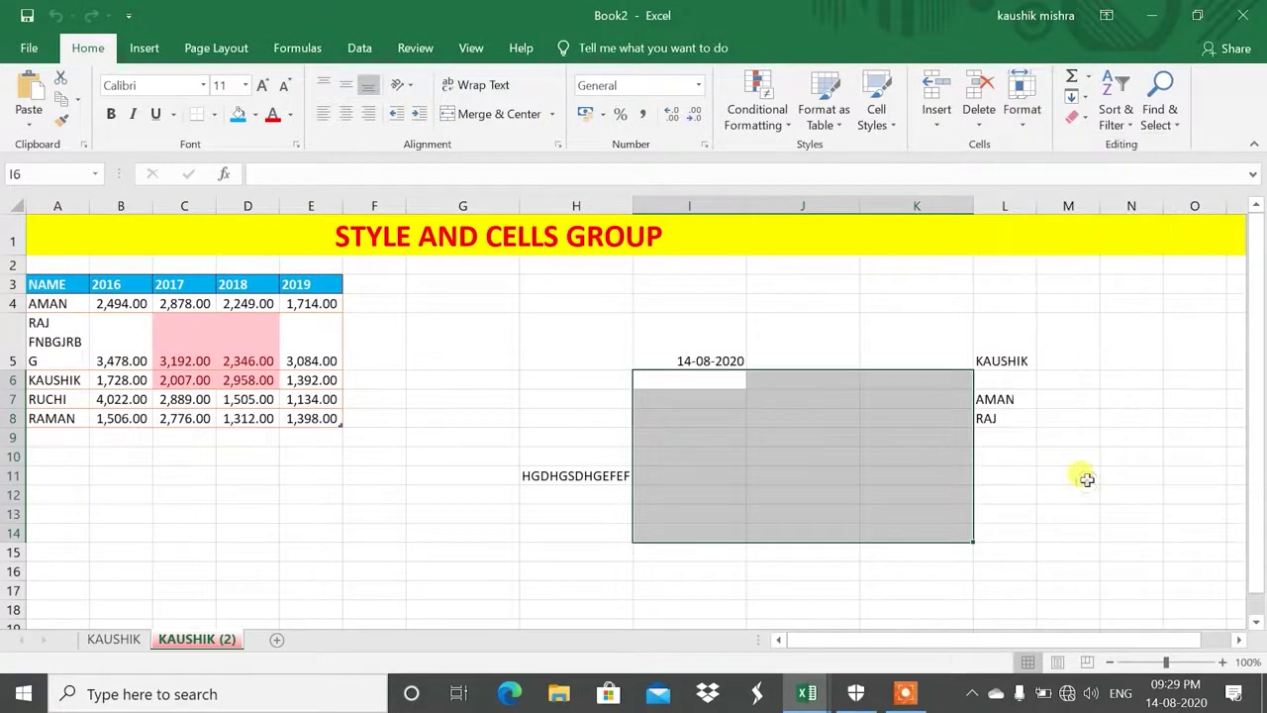
Protect the sheet containing the unlocked range with a password, entering and confirming it
click(1021, 106)
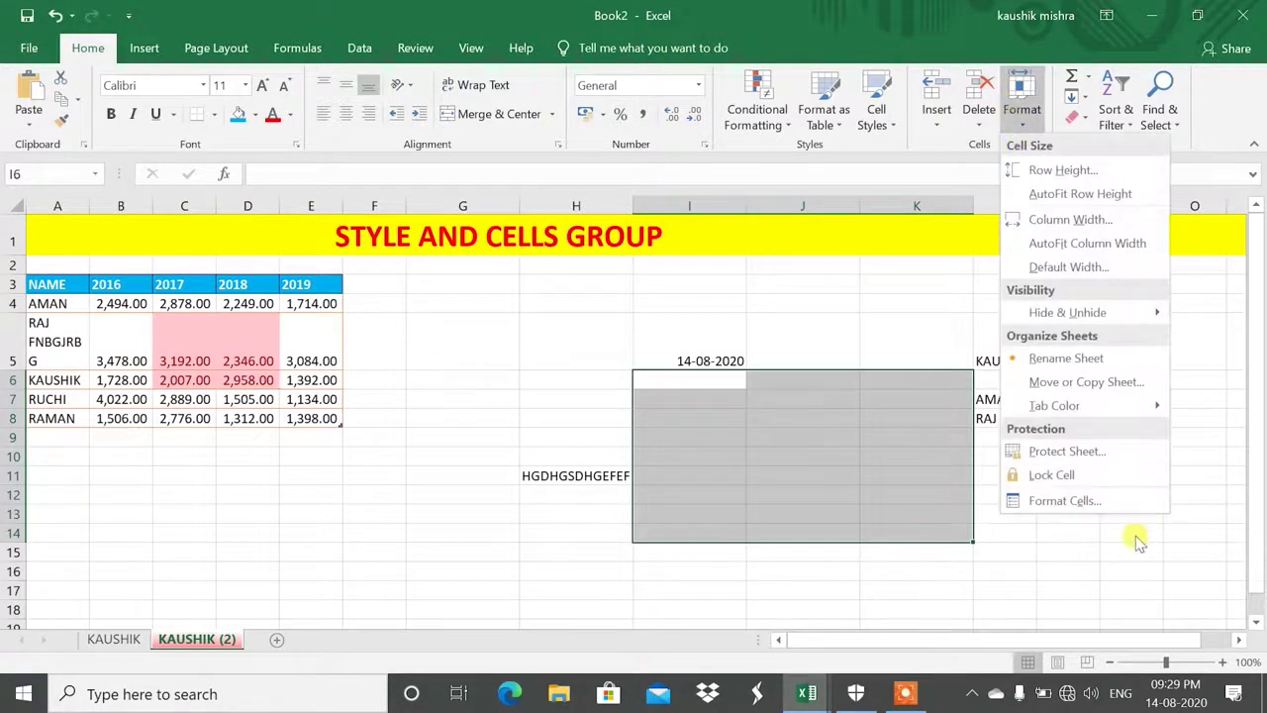
click(1074, 453)
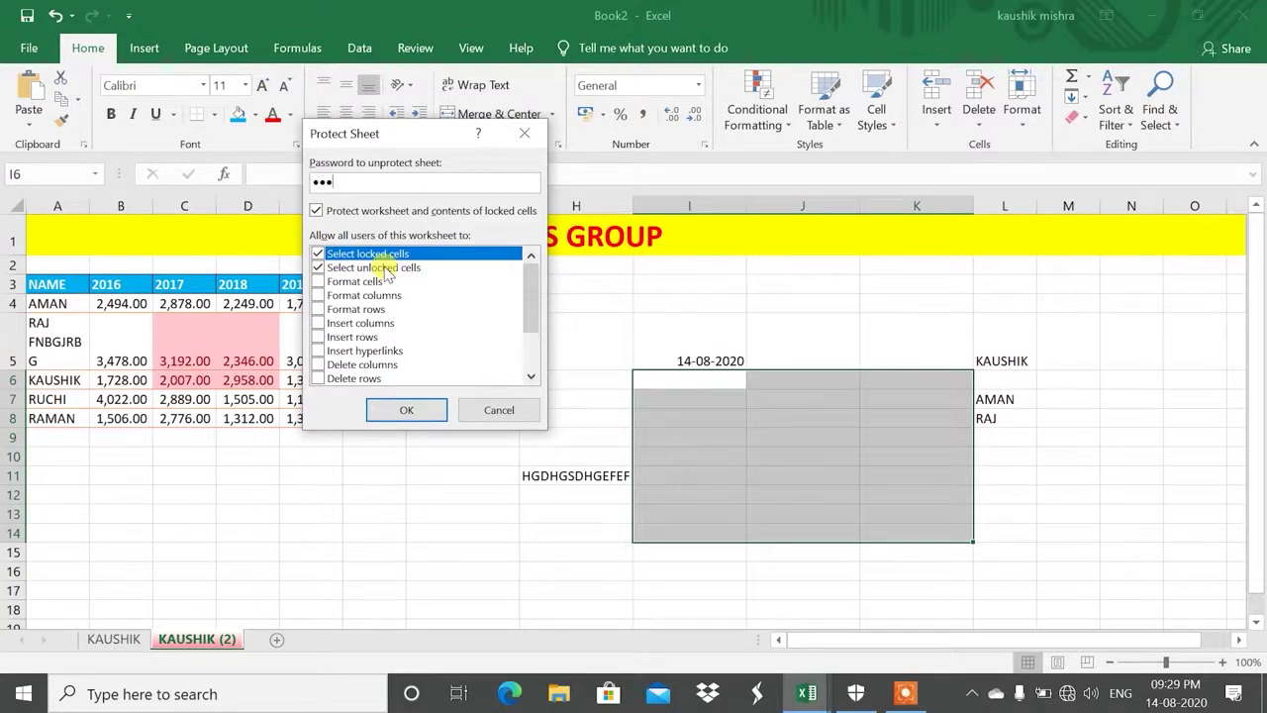
key(Return)
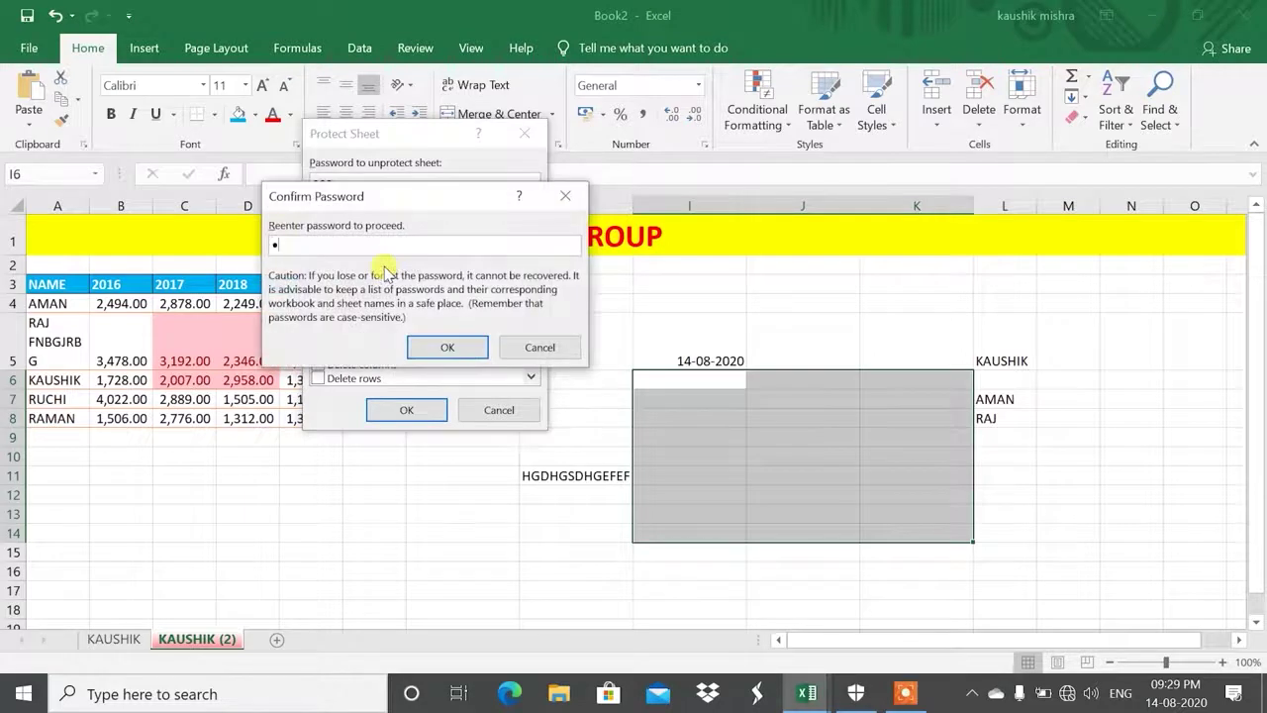
key(Return)
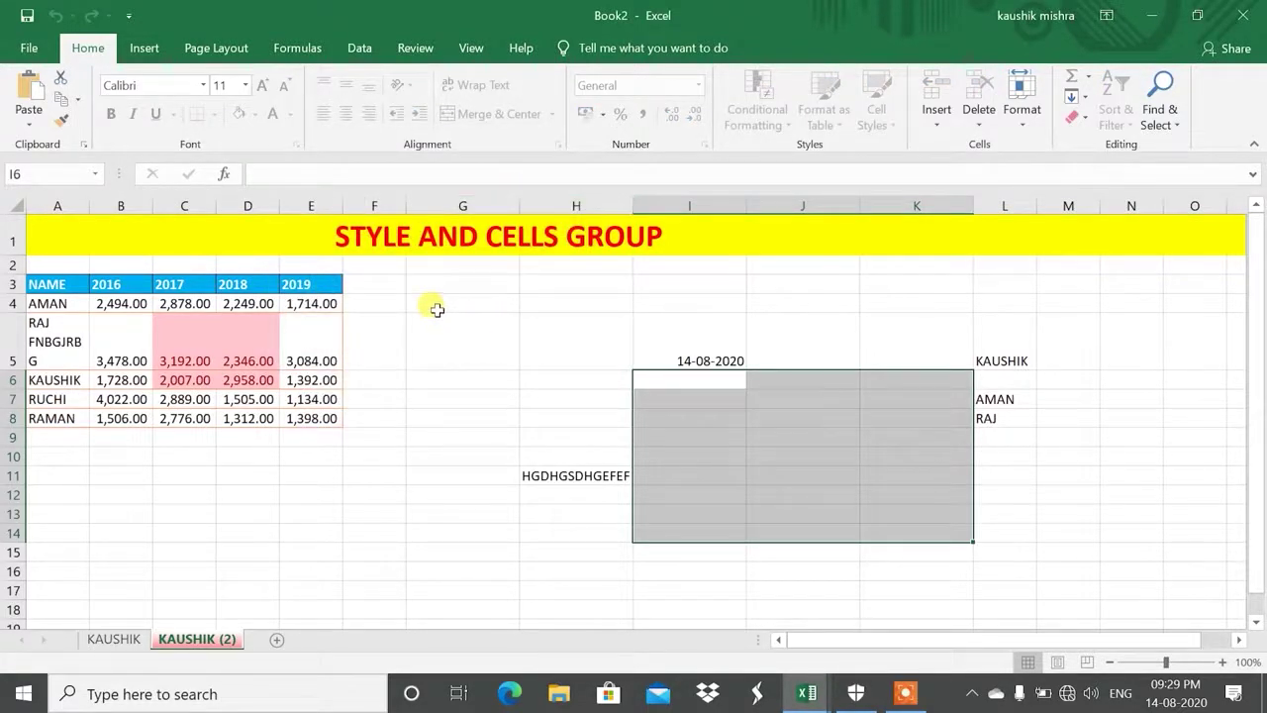
Enter GFGRGR in cell J7 within the unlocked range of the protected sheet
click(378, 301)
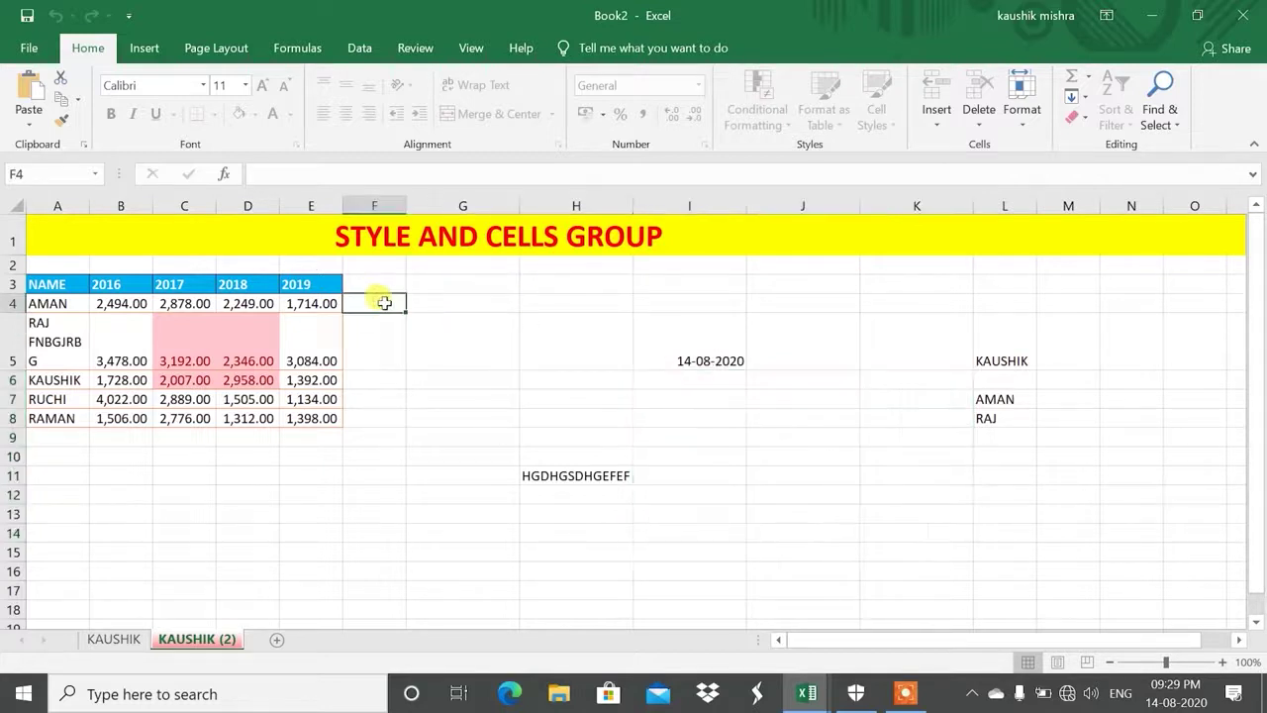
click(795, 399)
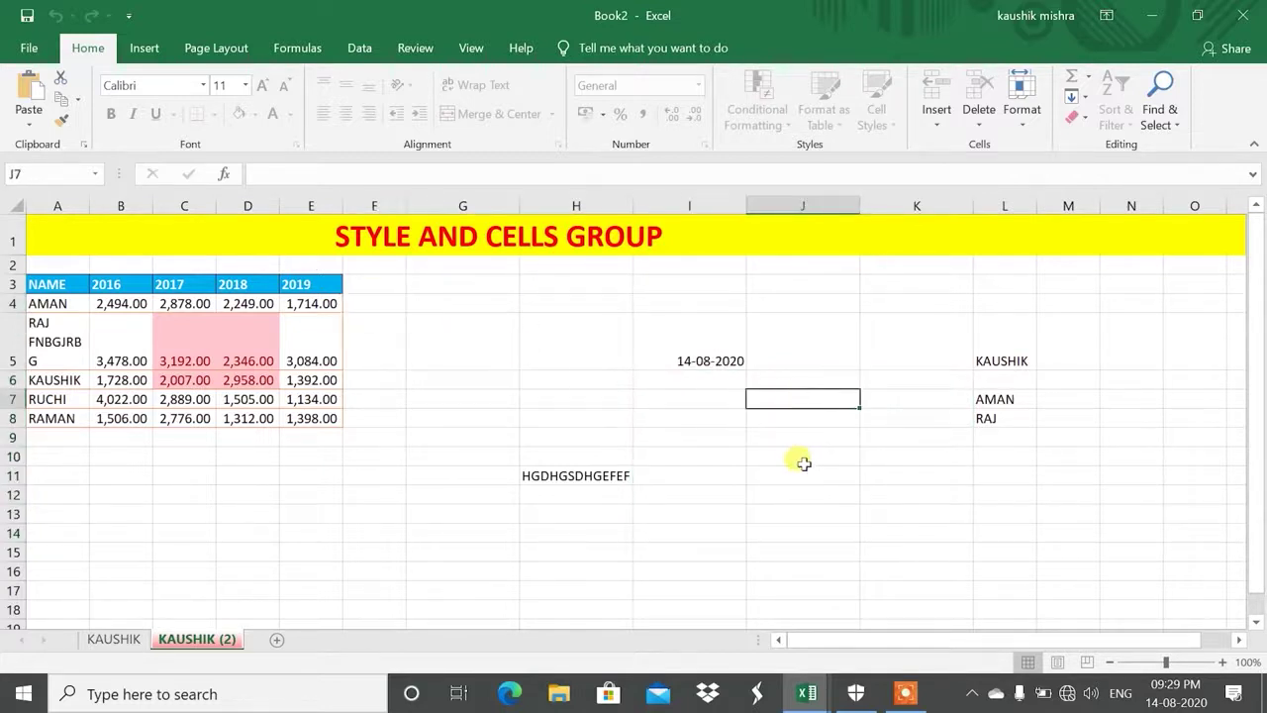
text(GFGRGR)
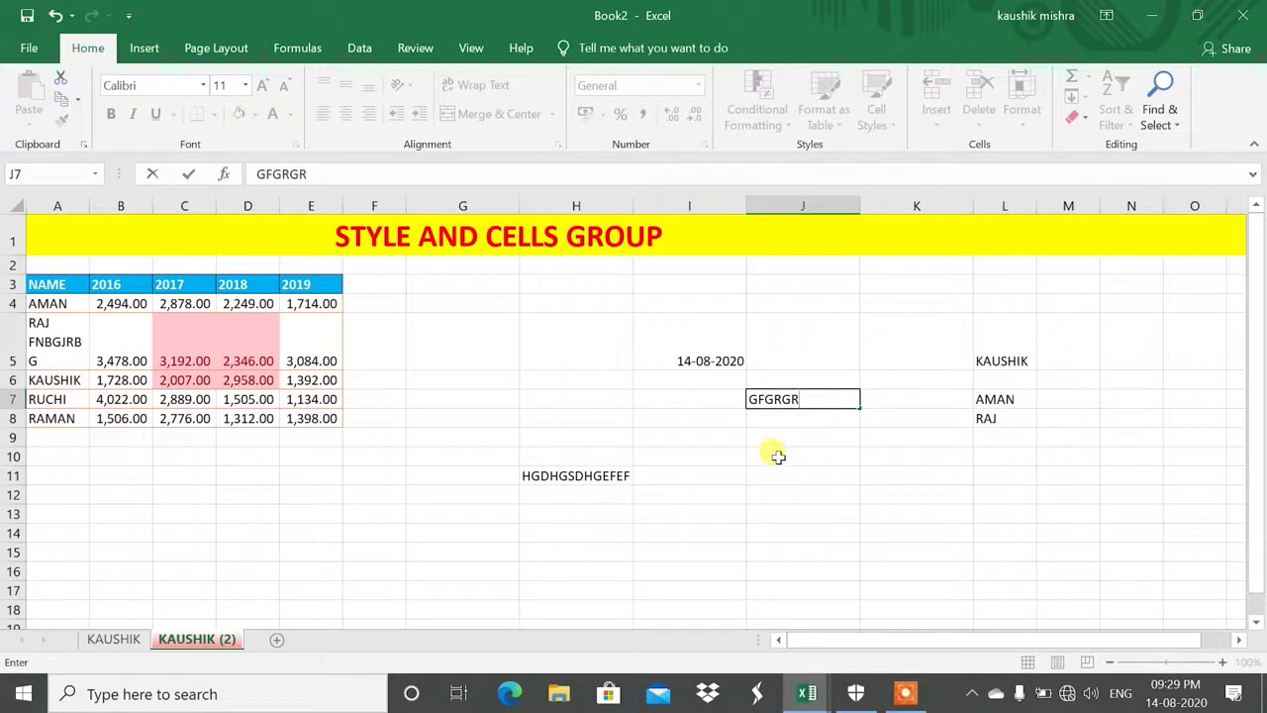
click(656, 529)
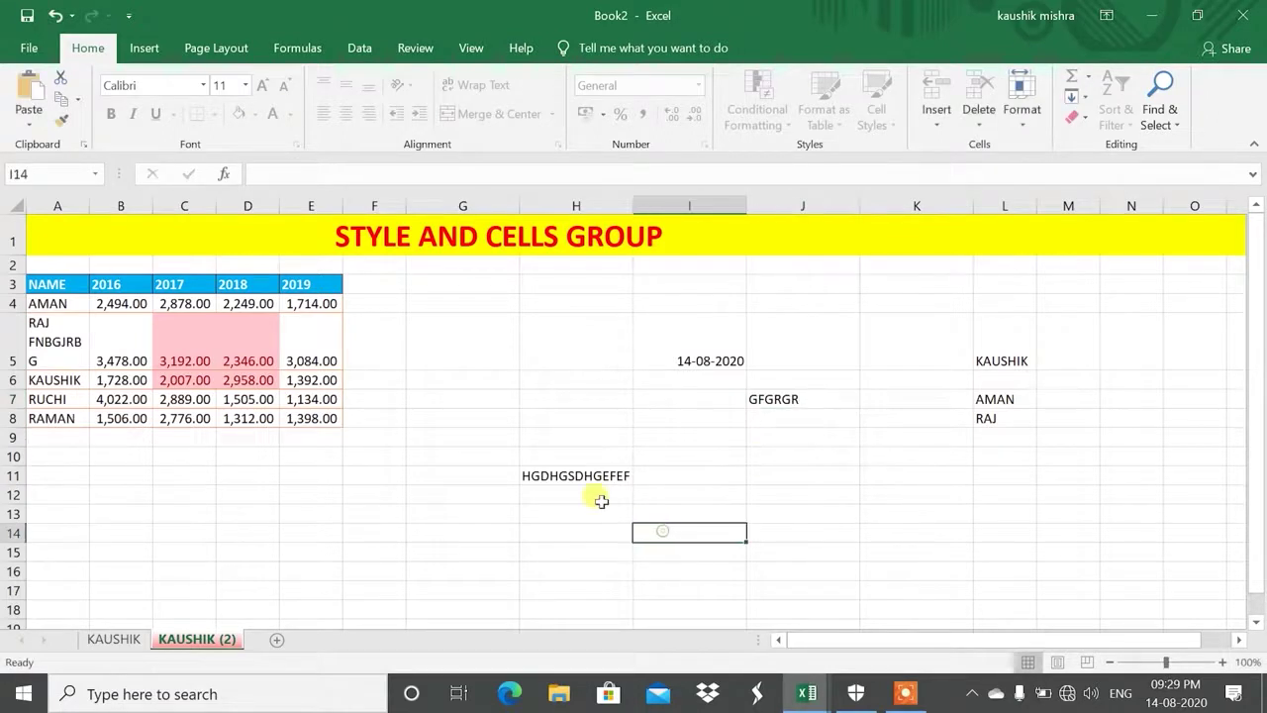
Try to edit a locked cell in column G, outside the unlocked range
click(453, 286)
double_click(442, 344)
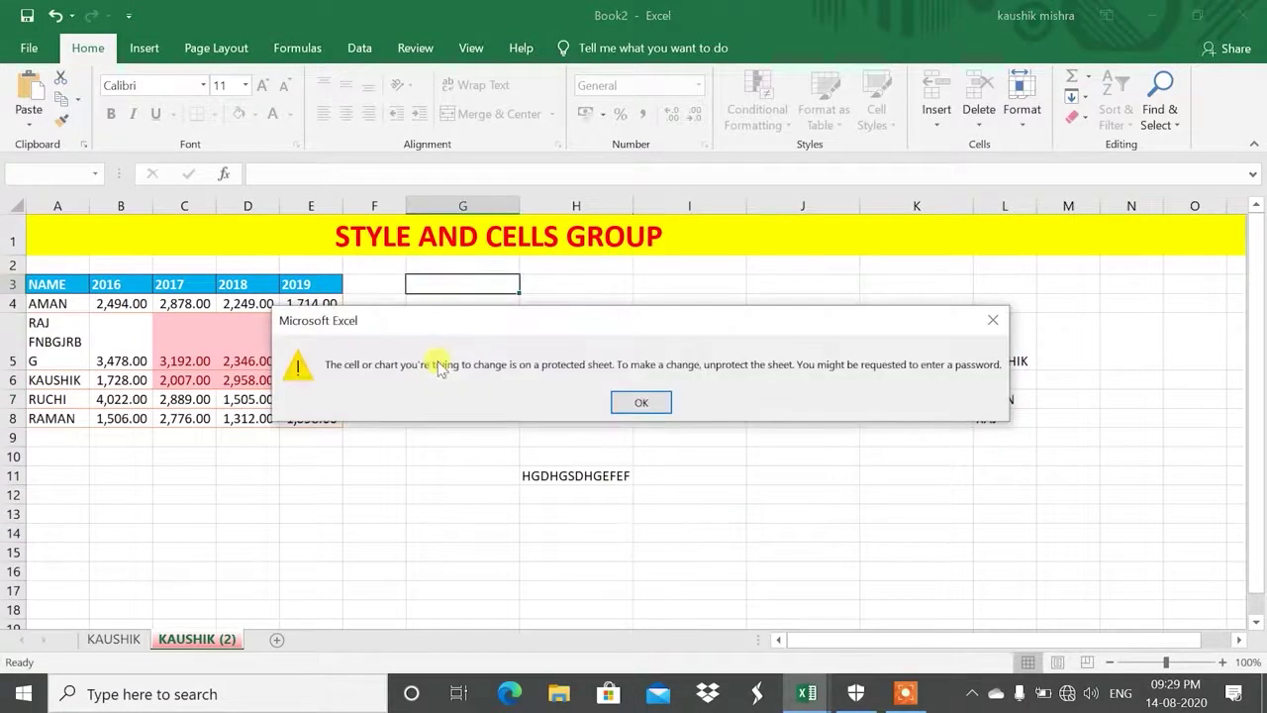
click(634, 398)
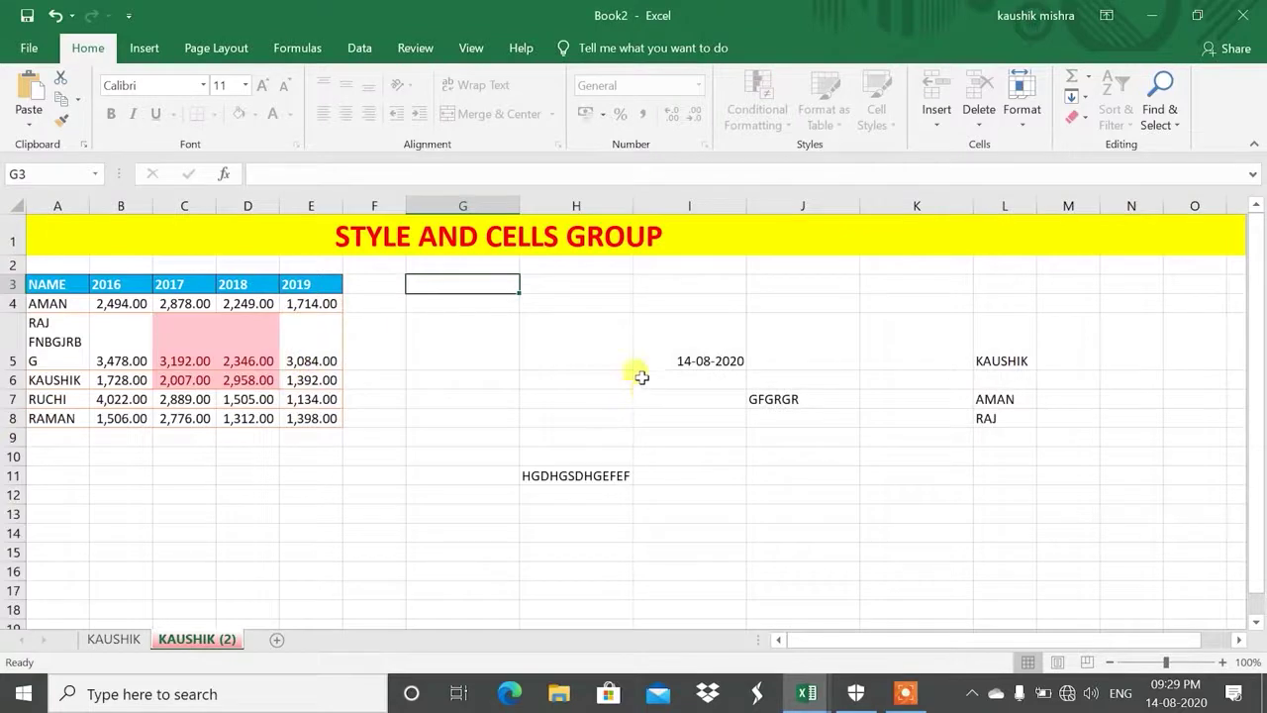
Remove the sheet protection by entering the password in the Unprotect Sheet dialog
click(1022, 99)
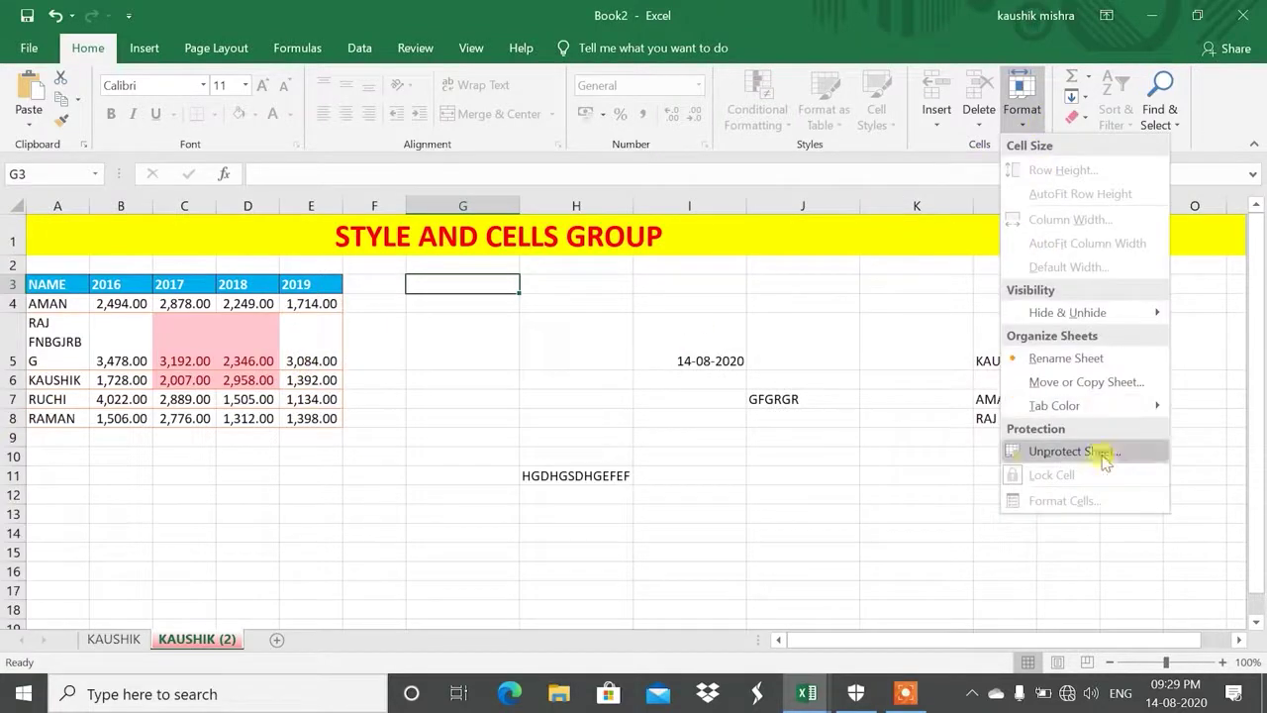
click(1031, 453)
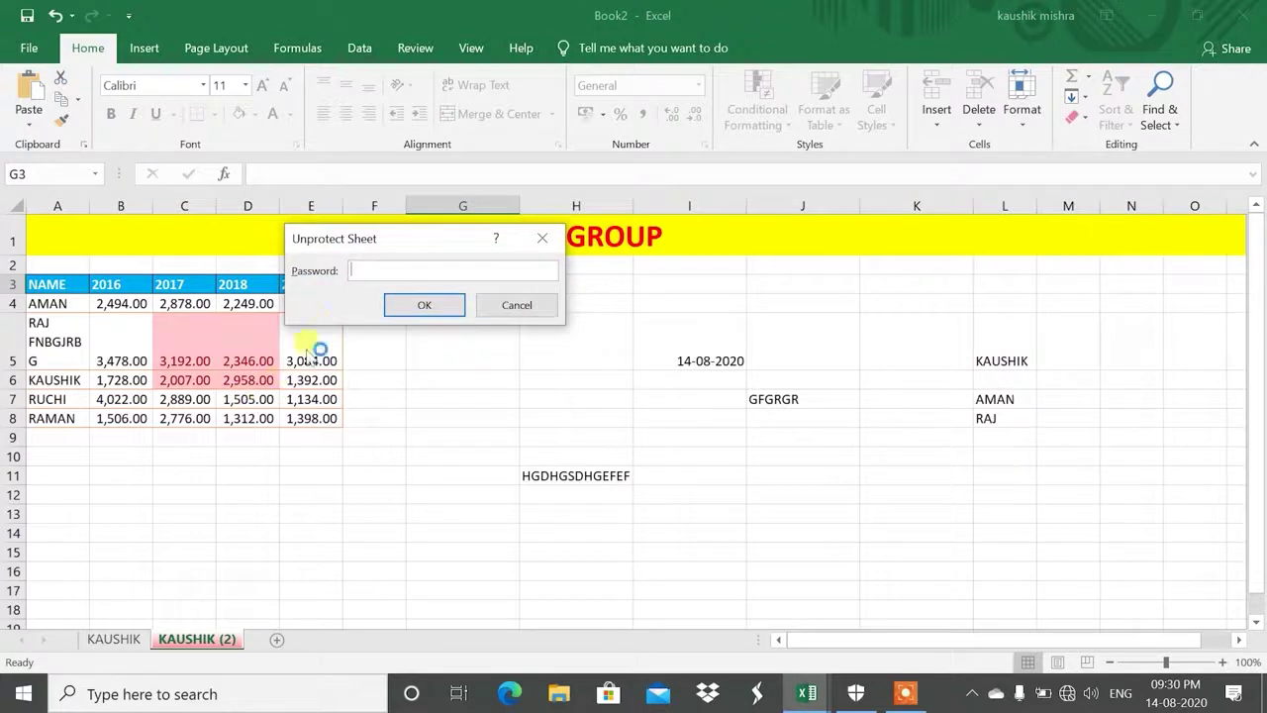
click(385, 297)
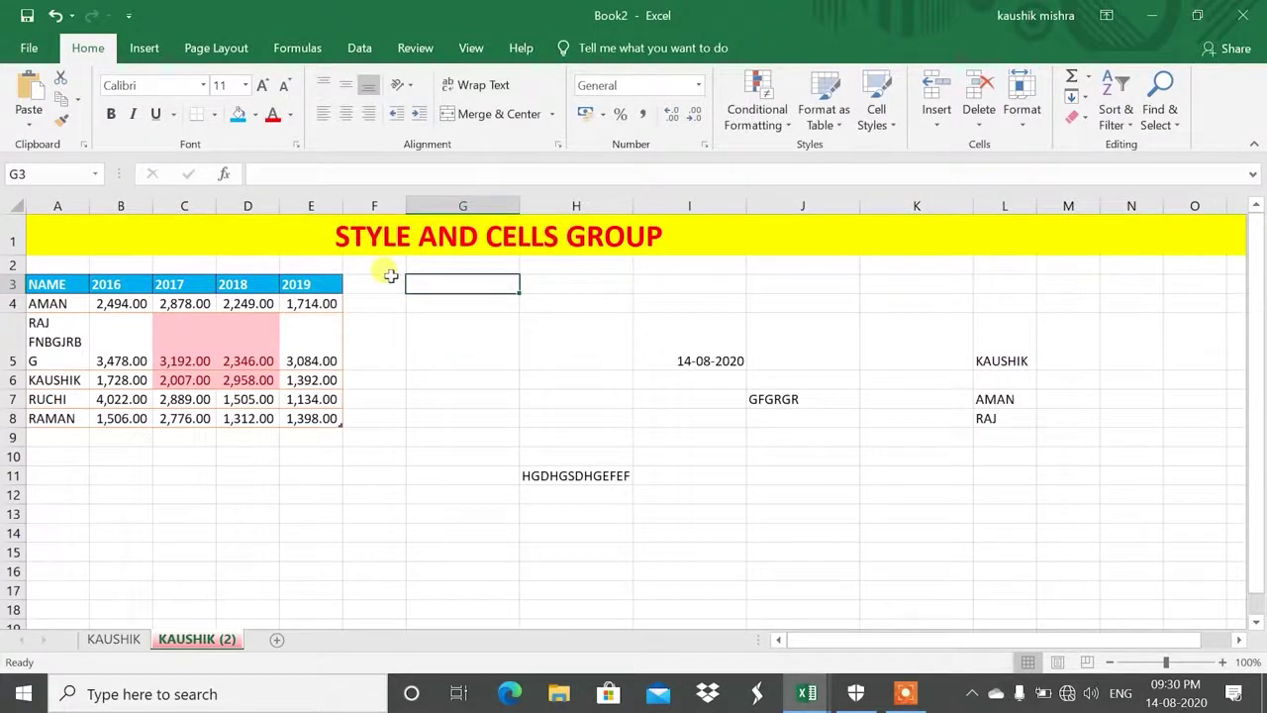
View the Format Cells dialog for cell I7 from both the Number group and the Format options, closing it without changes
click(733, 403)
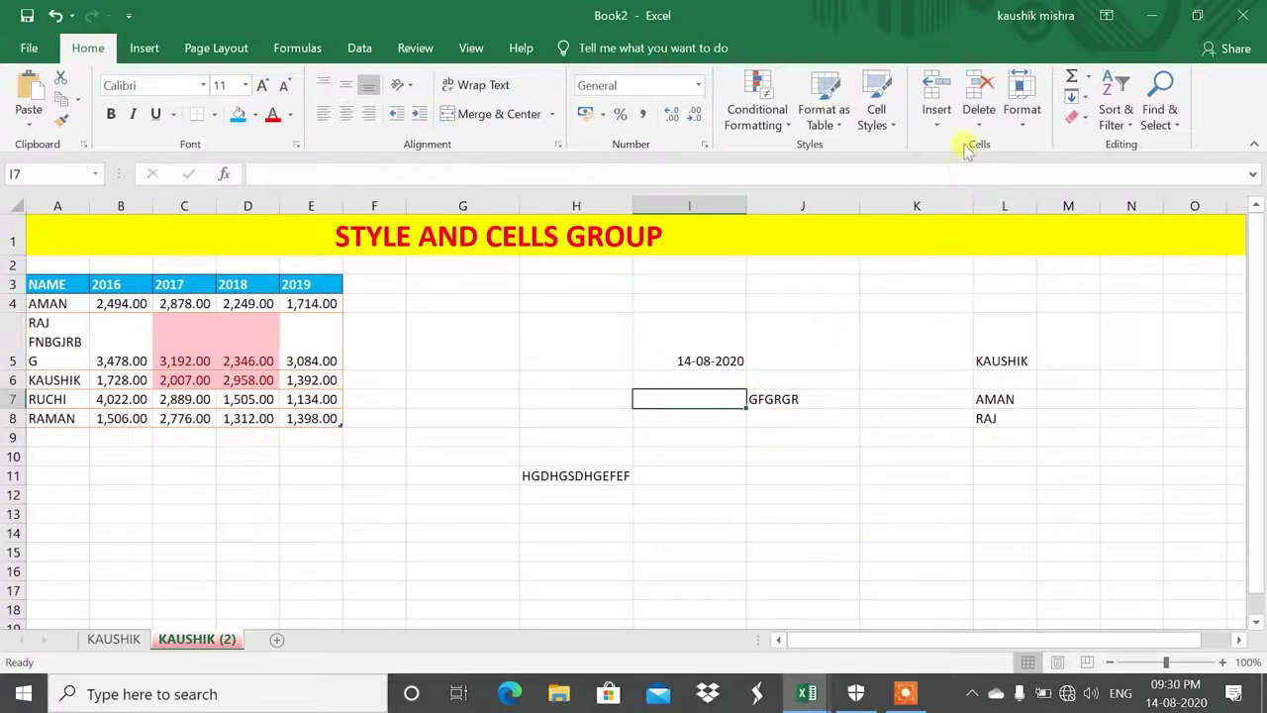
click(1033, 111)
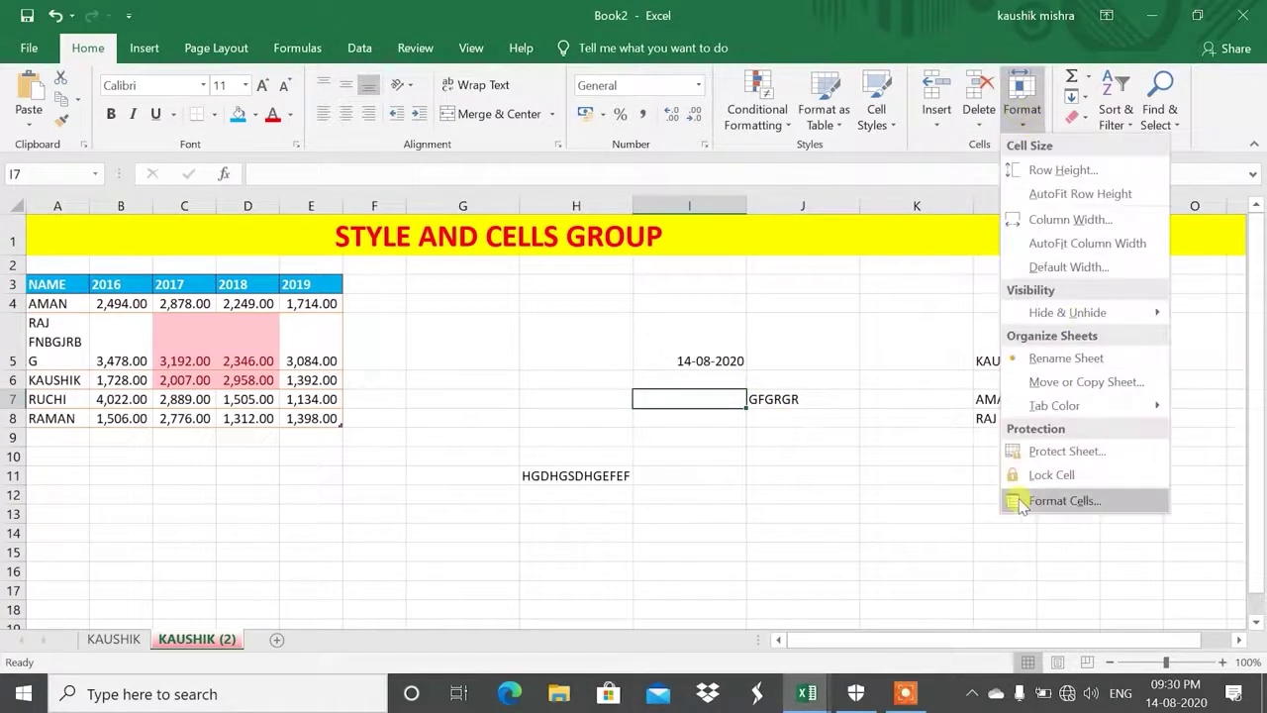
click(704, 144)
click(704, 145)
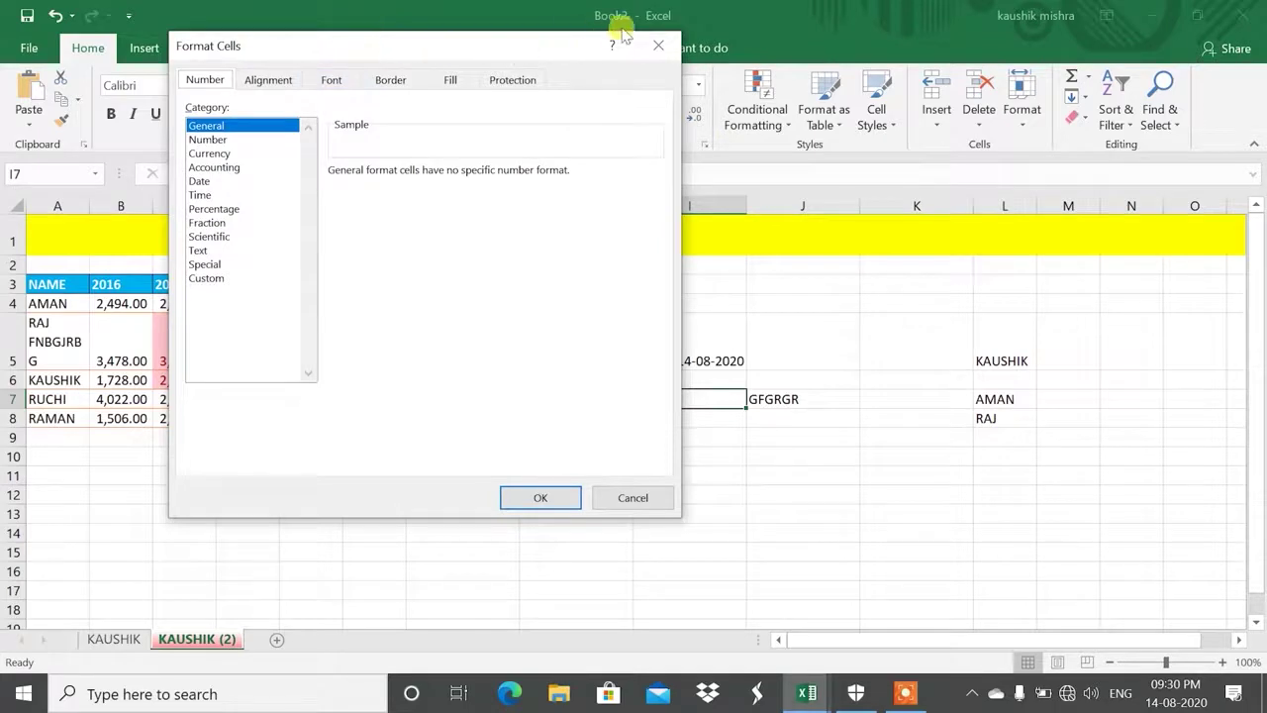
click(662, 46)
click(1022, 108)
click(1072, 501)
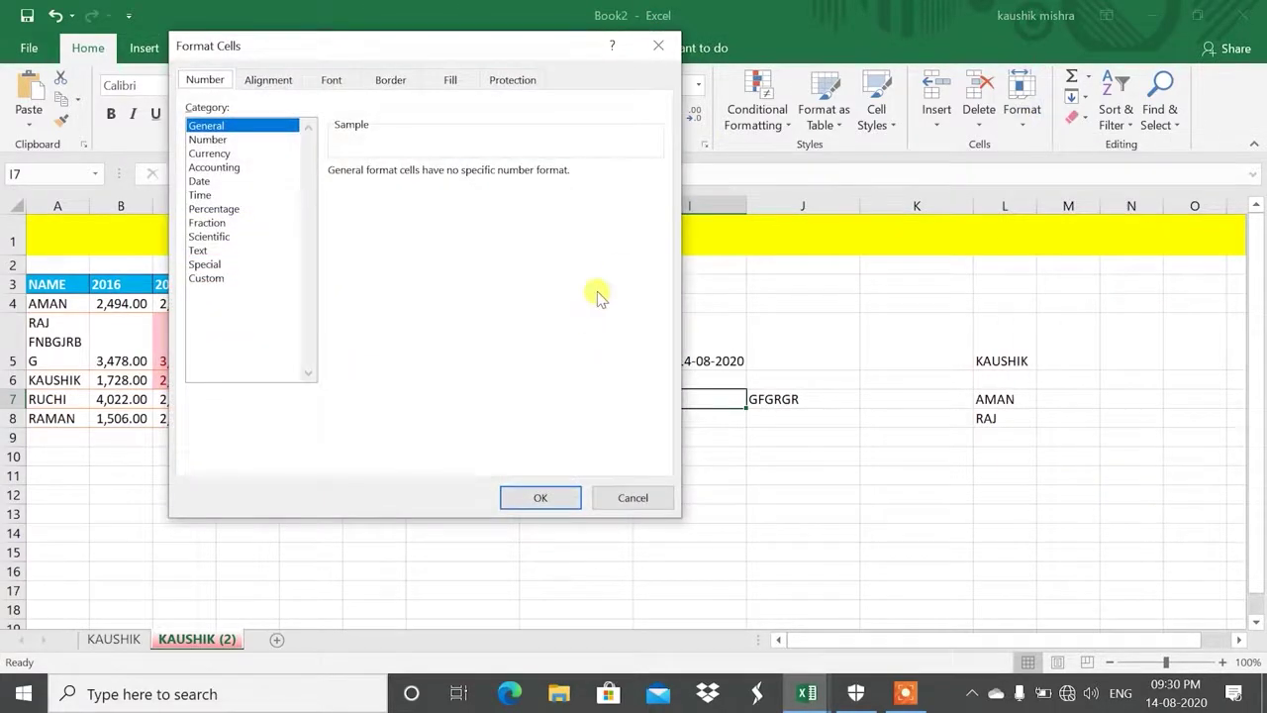
click(658, 43)
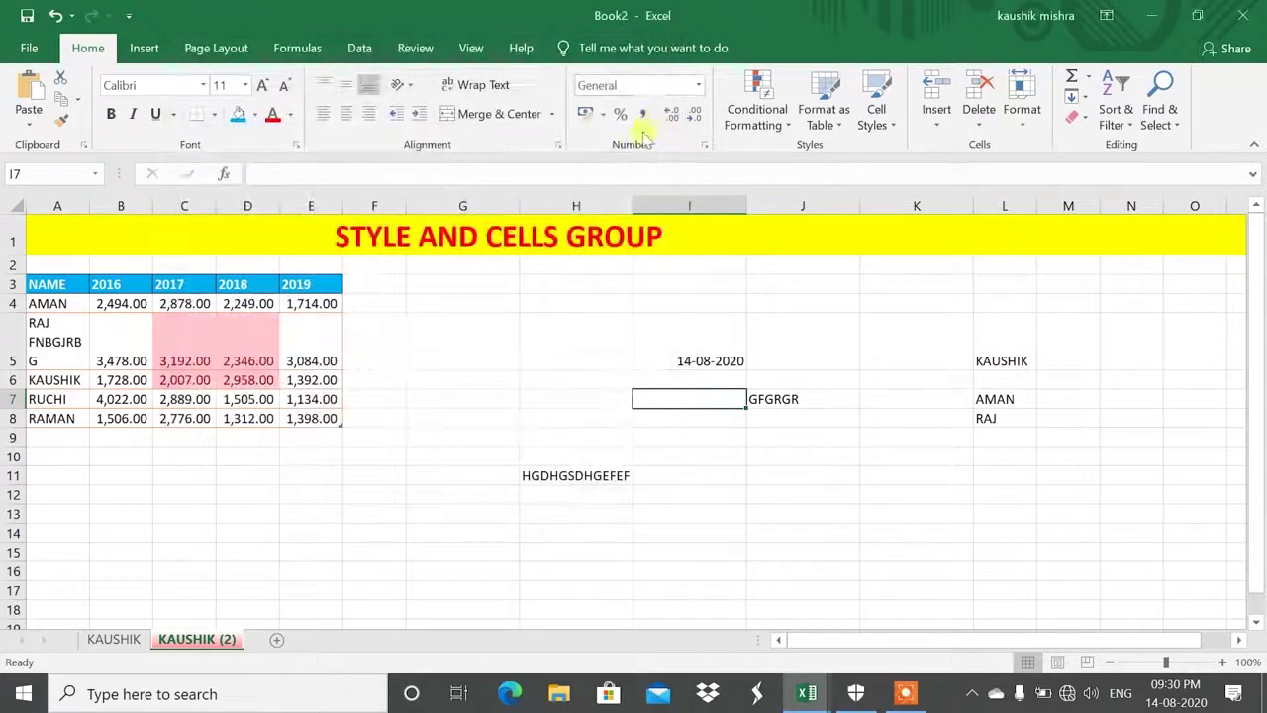